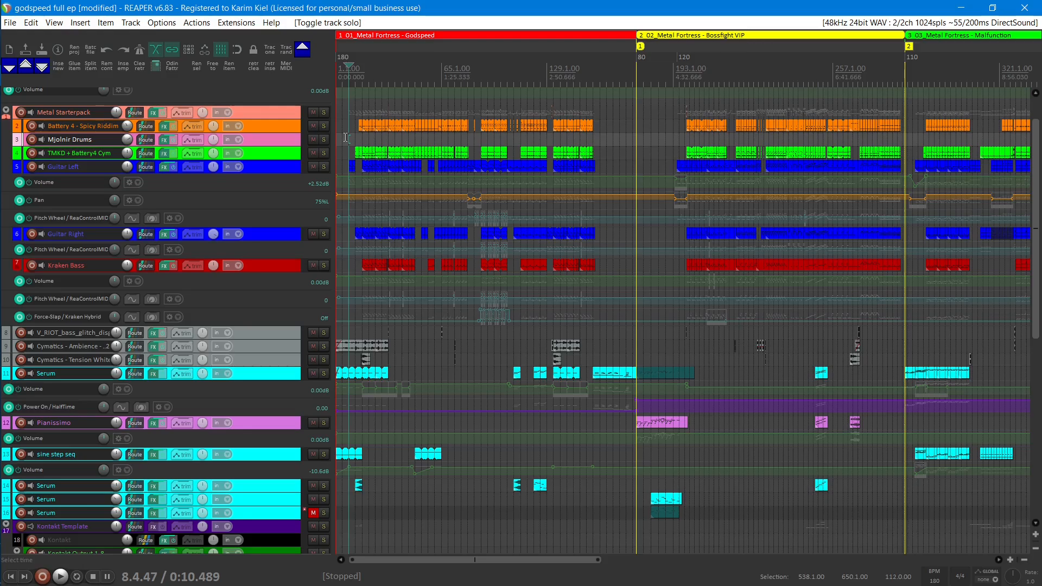
Step: Solo the Kraken Bass track and play it from just before bar 17
left_click(344, 138)
scroll(347, 135, "up", 5)
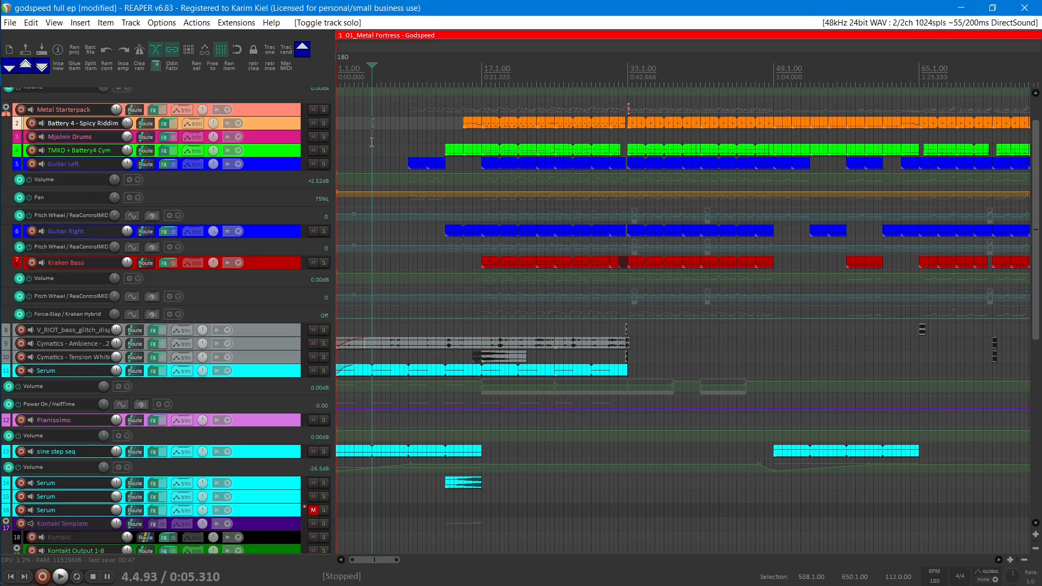
scroll(338, 222, "up", 2)
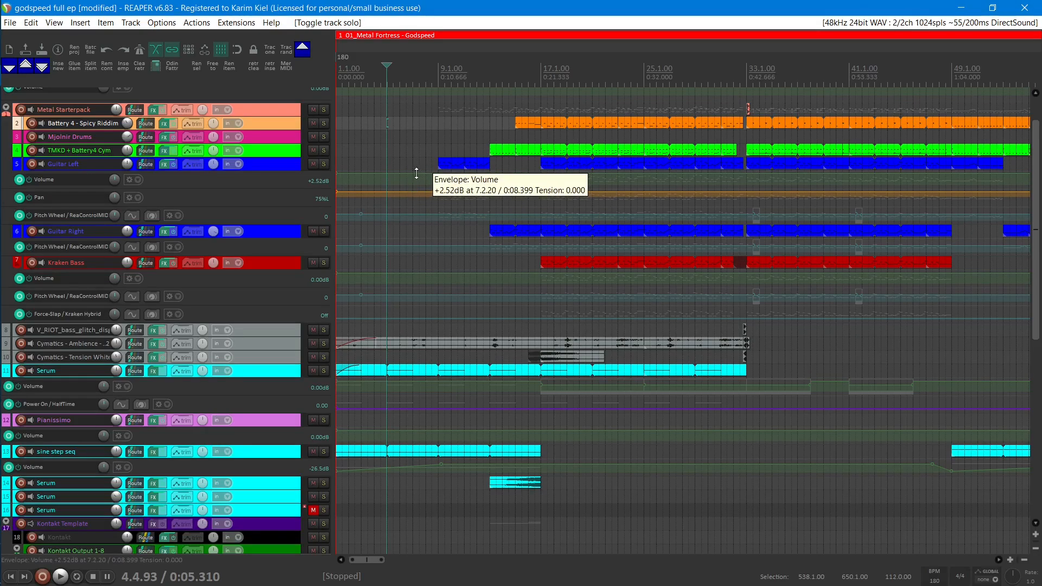
left_click(164, 263)
left_click(247, 157)
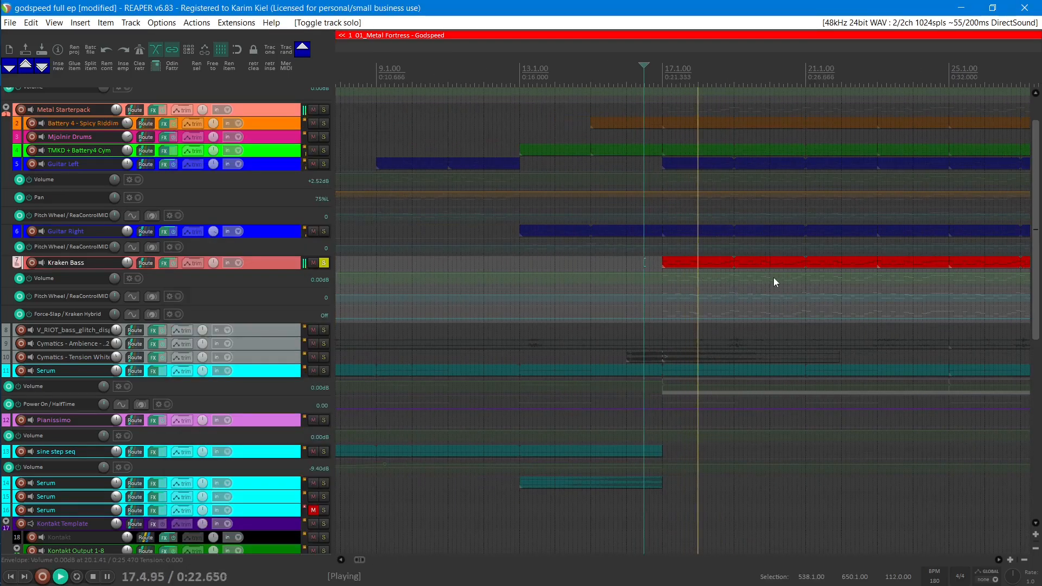
left_click_drag(775, 280, 573, 260)
key("space")
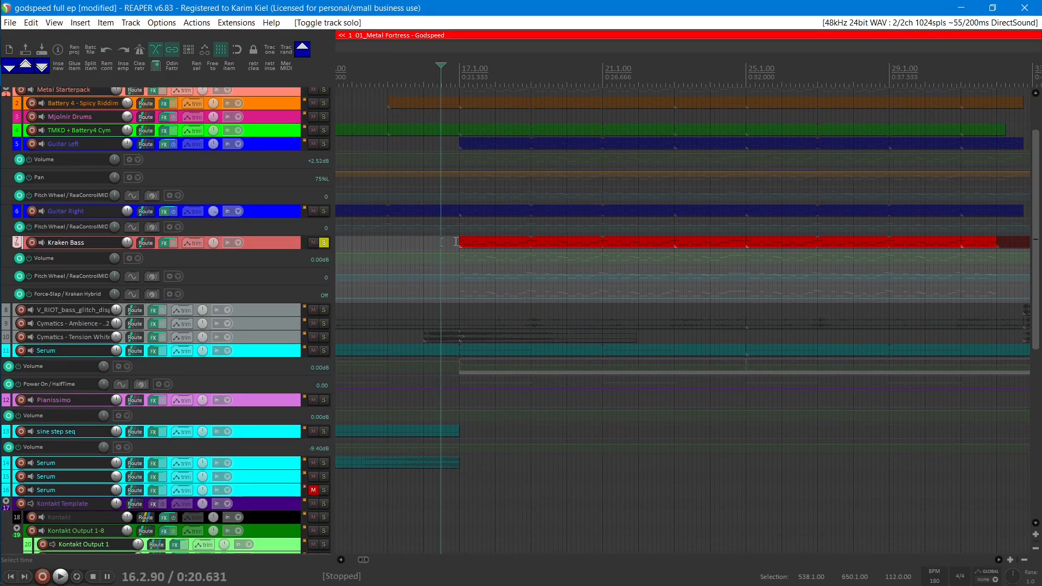
Step: Take the Kraken Bass track out of solo and mute it
left_click(165, 241)
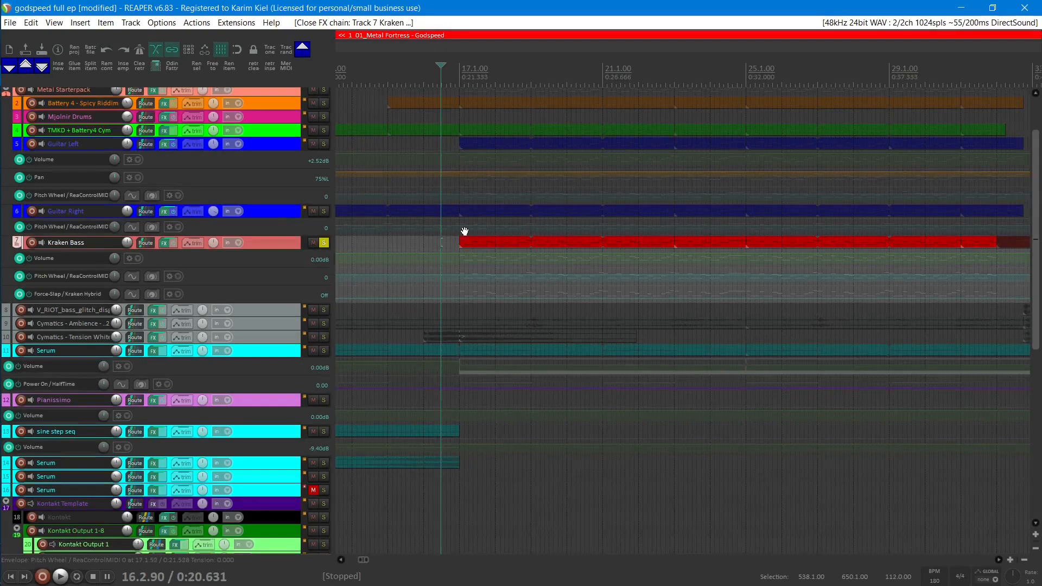
left_click_drag(463, 230, 502, 233)
left_click_drag(373, 235, 641, 231)
left_click(323, 243)
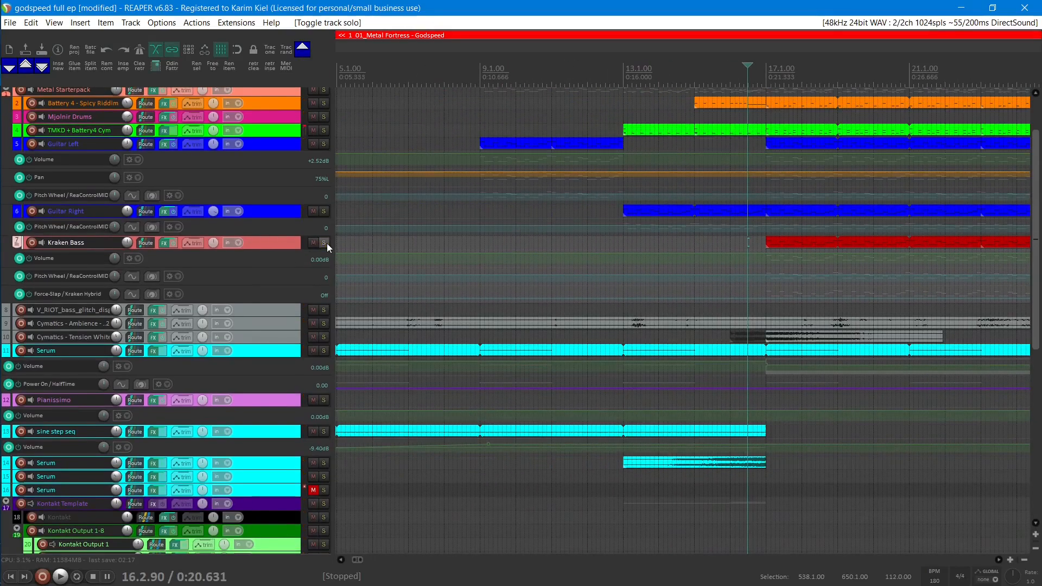
left_click(313, 243)
Step: Play the arrangement without the bass, first from just before bar 9 and again from just before bar 15
left_click(473, 117)
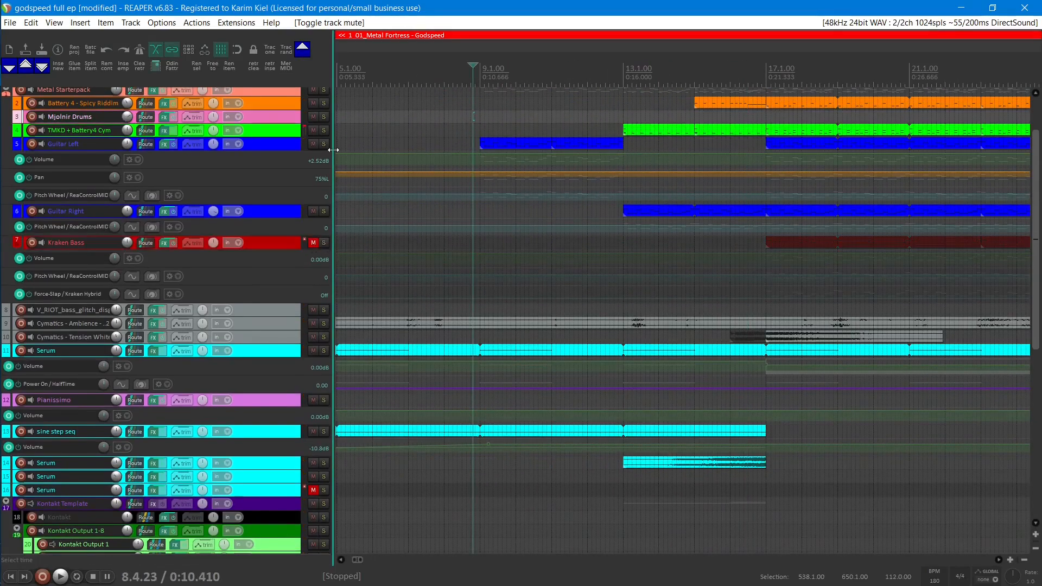
key("space")
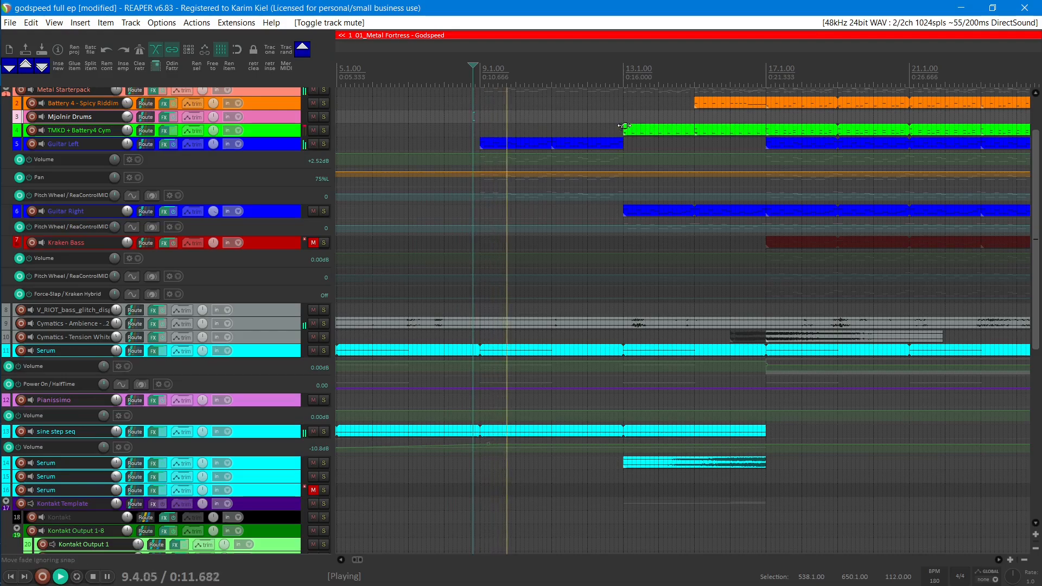
key("space")
left_click(699, 115)
left_click(692, 116)
key("space")
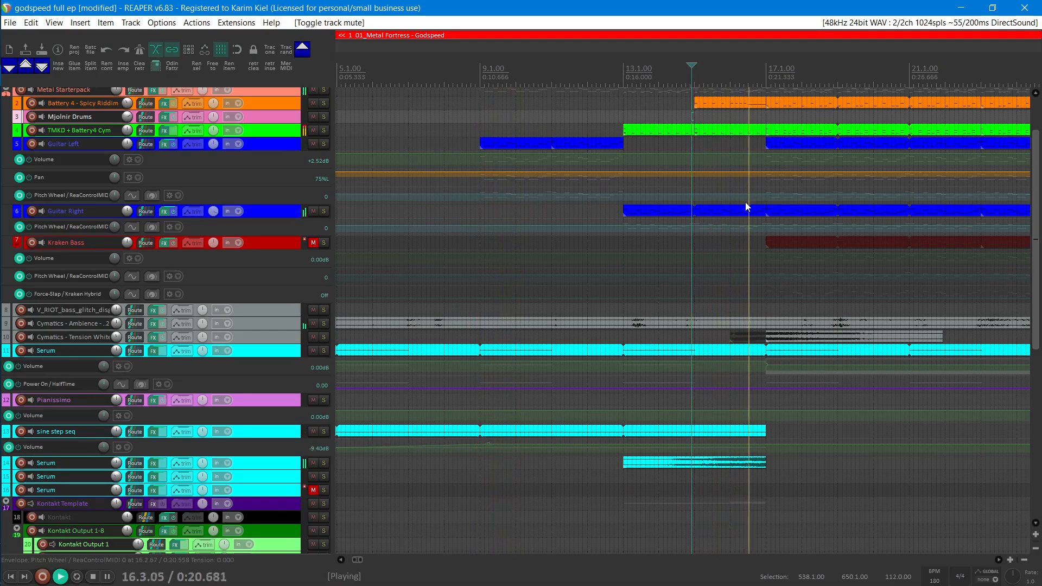
left_click_drag(746, 204, 518, 211)
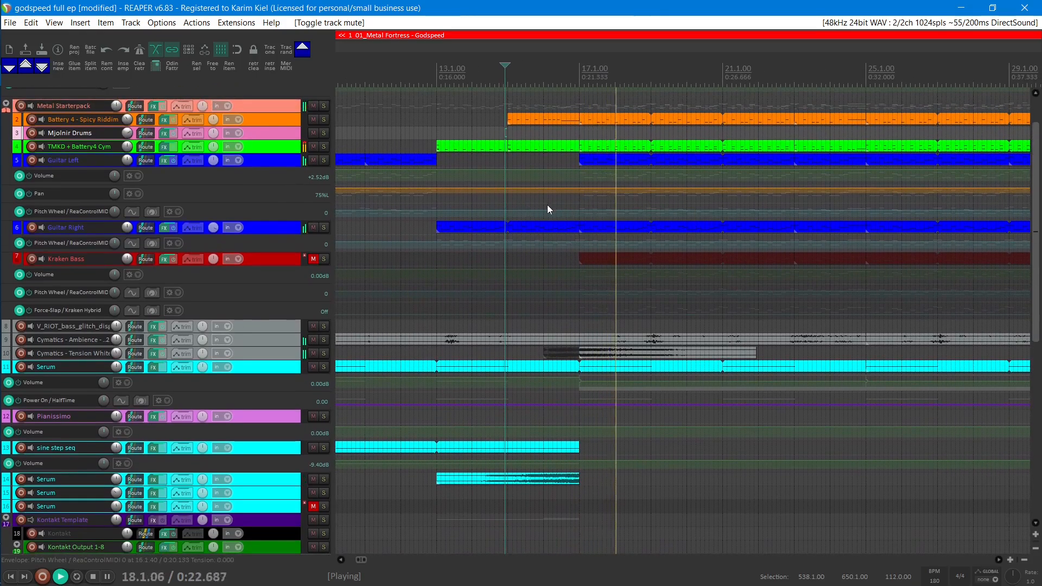
key("space")
Step: Unmute the Kraken Bass track and play the full arrangement from bar 17
left_click(580, 133)
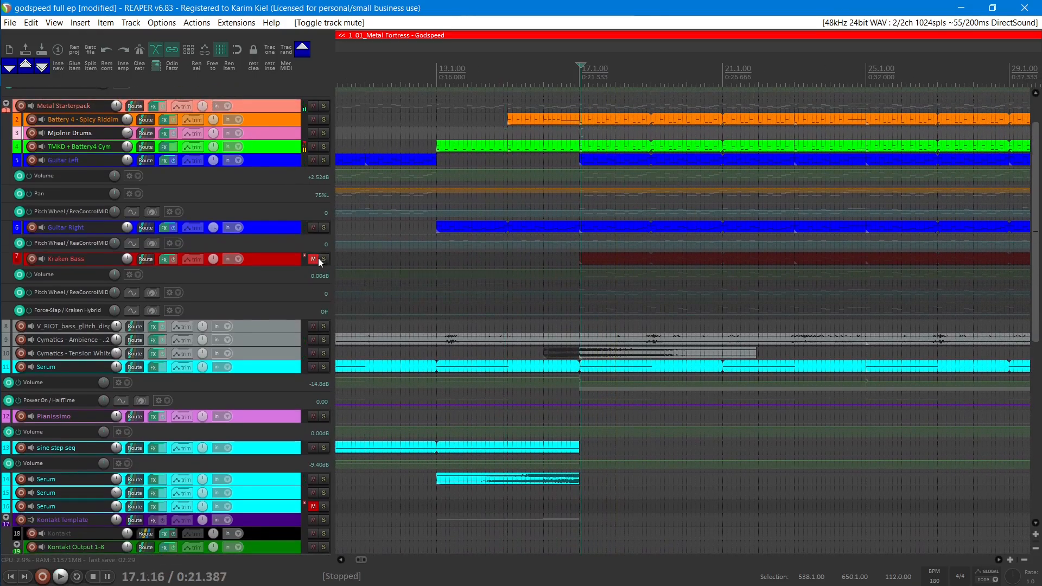
left_click(314, 259)
key("space")
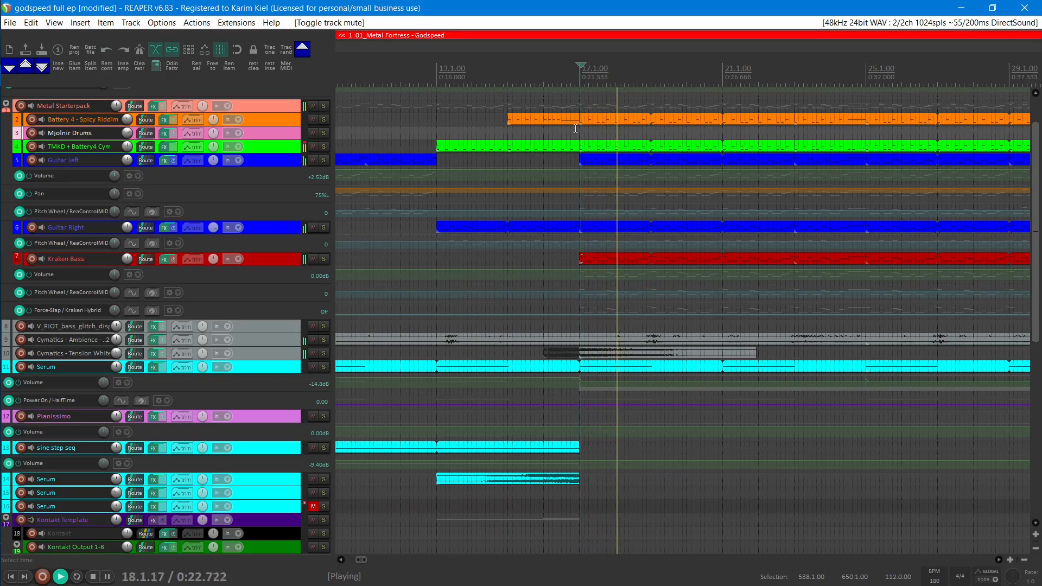
scroll(565, 182, "up", 2)
key("space")
left_click_drag(620, 288, 633, 132)
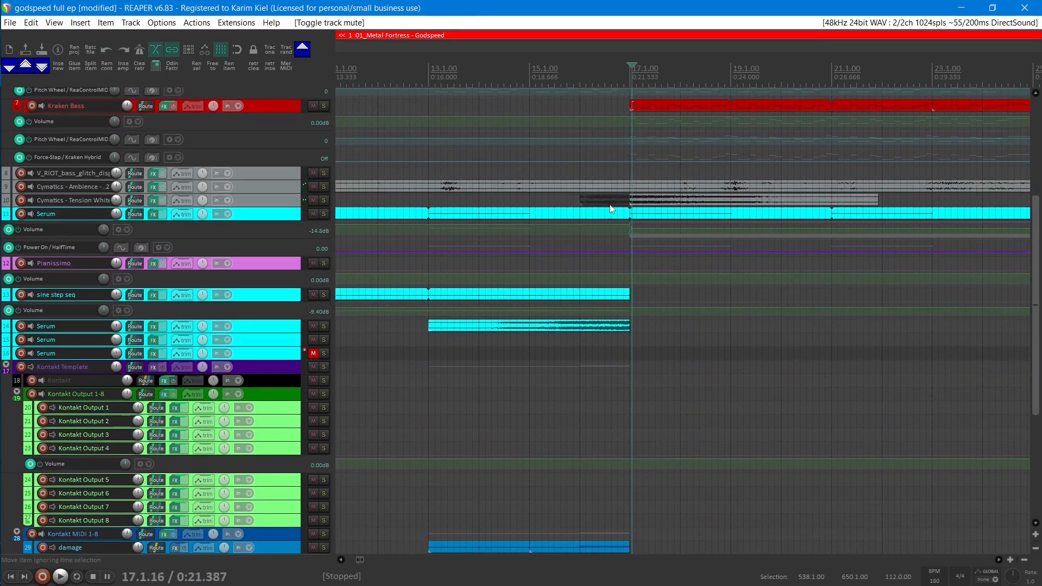
left_click_drag(609, 202, 608, 290)
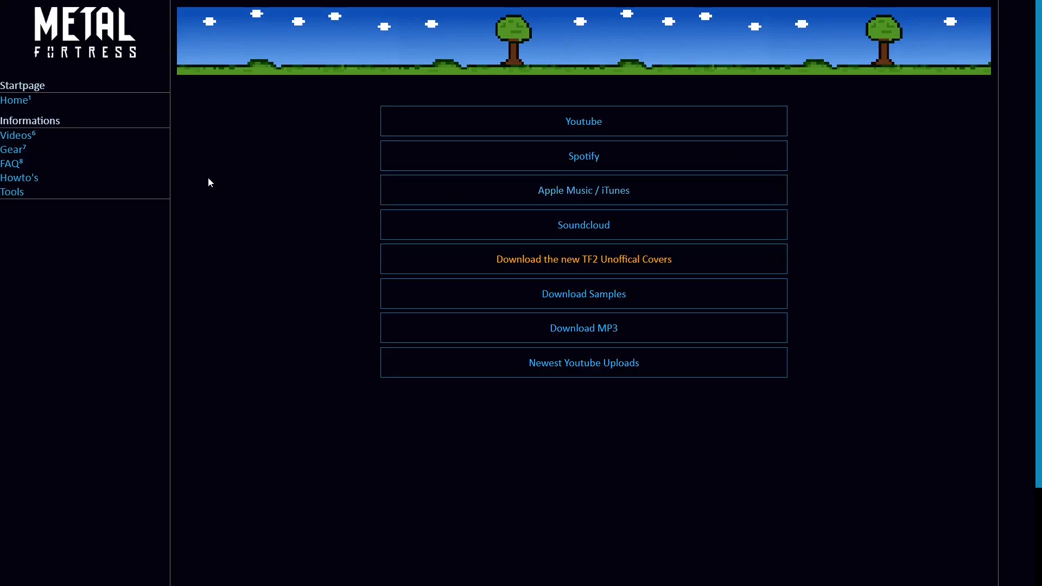
Step: Open the guitartone how-to on the Metal Fortress website and follow its link to Ninja Amp by NaLex
left_click(43, 182)
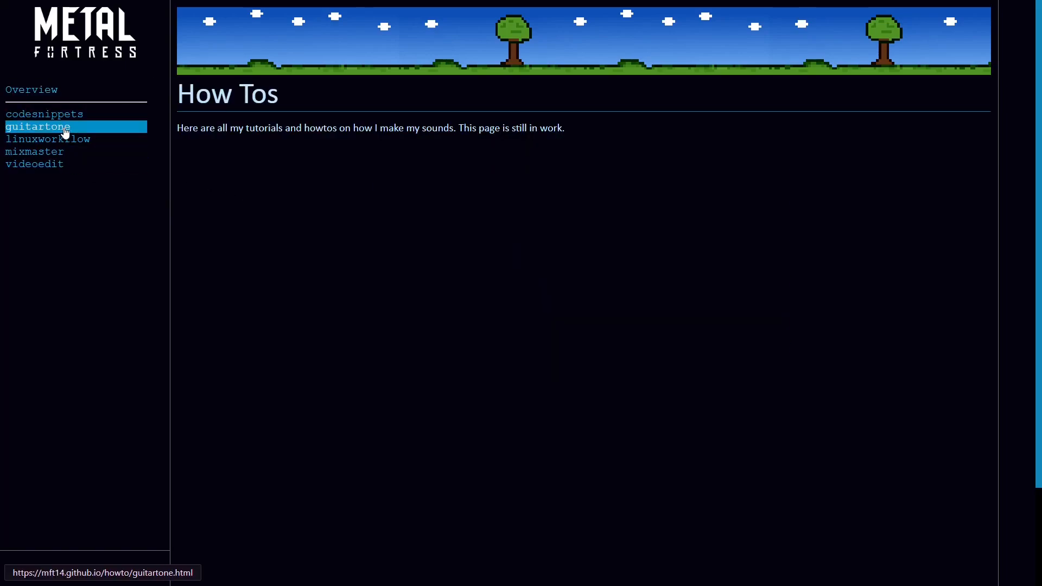
left_click(65, 130)
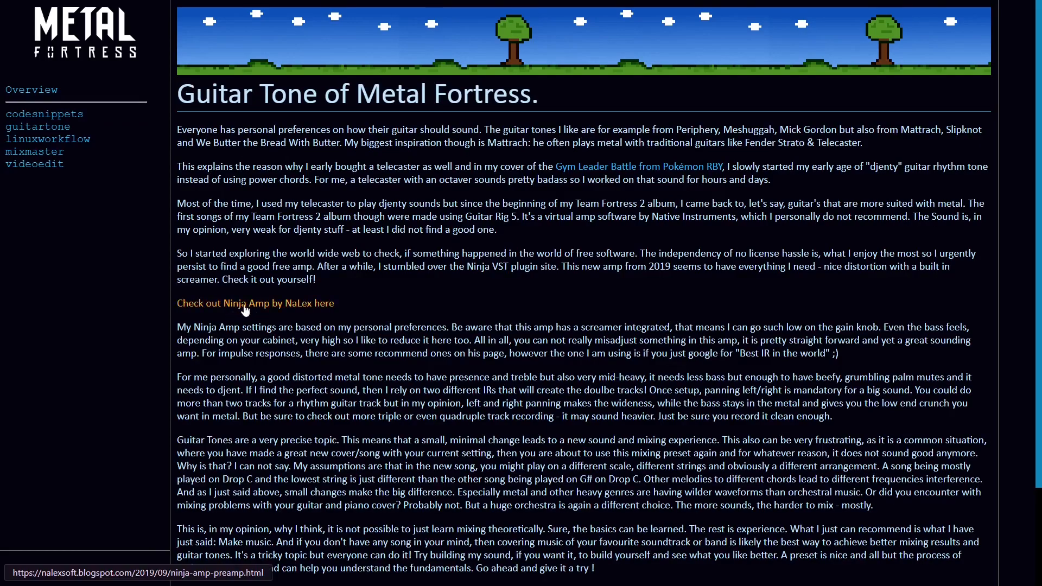
left_click(299, 306)
triple_click(366, 71)
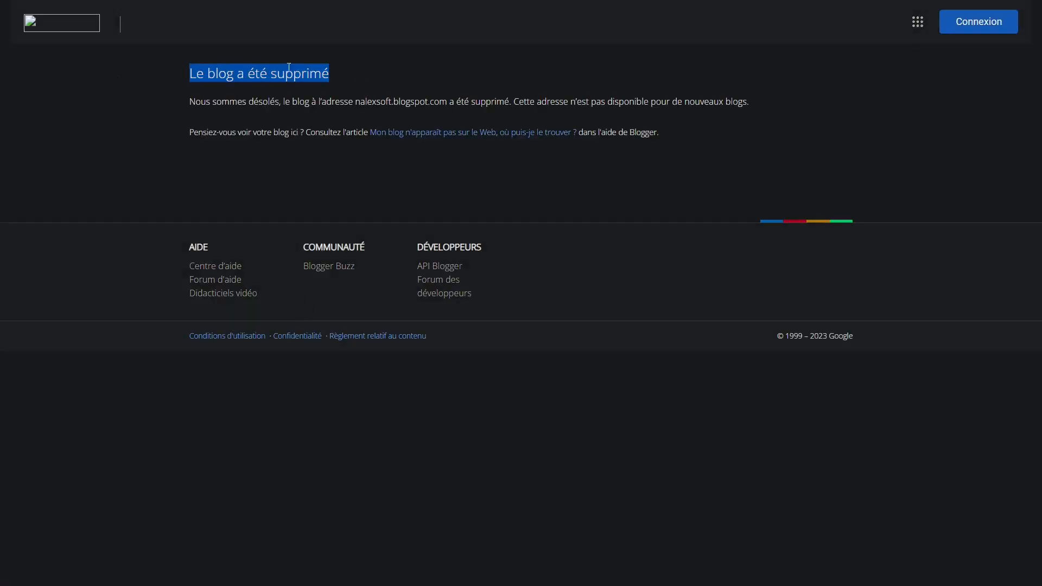
left_click(334, 81)
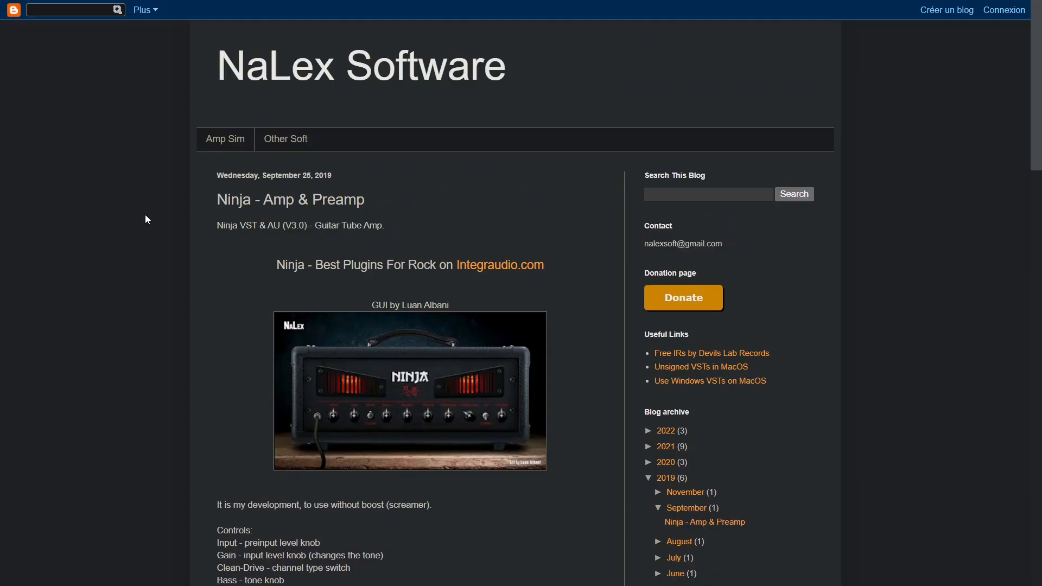
Step: Examine the NaLex Software page for the Ninja amp, from its title and controls down to the download links
left_click_drag(197, 84, 540, 87)
left_click(530, 121)
scroll(185, 181, "down", 3)
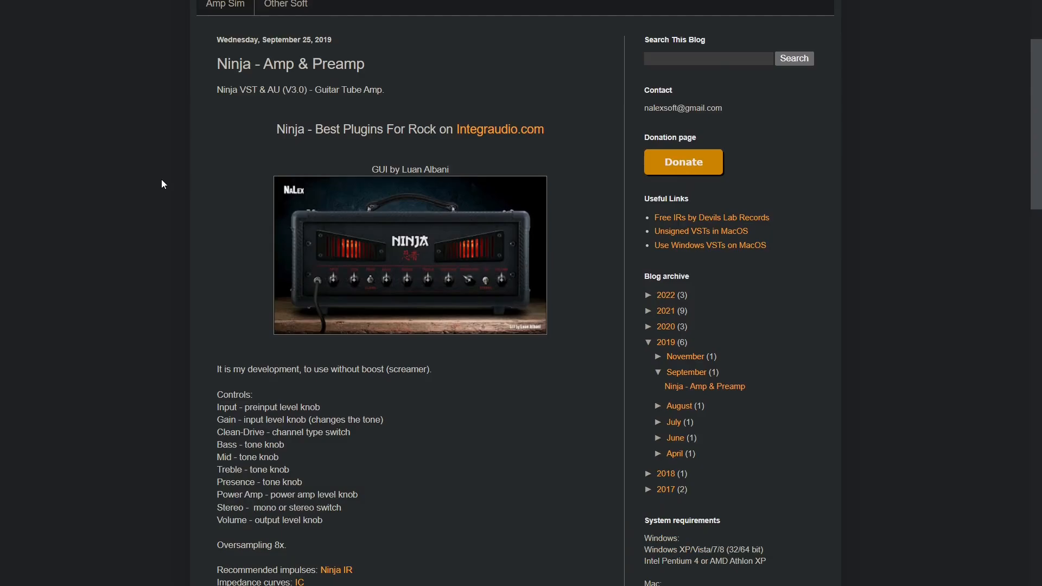
scroll(158, 193, "down", 20)
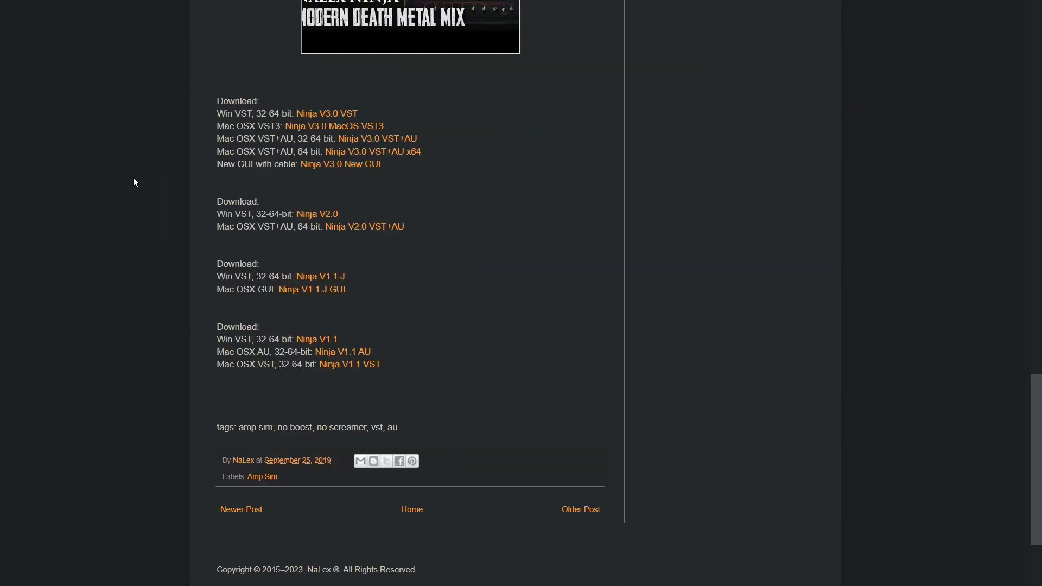
Step: Switch to REAPER and play the soloed Guitar Left track from bar 9 with Ninja and NadIR bypassed
key("alt+Tab")
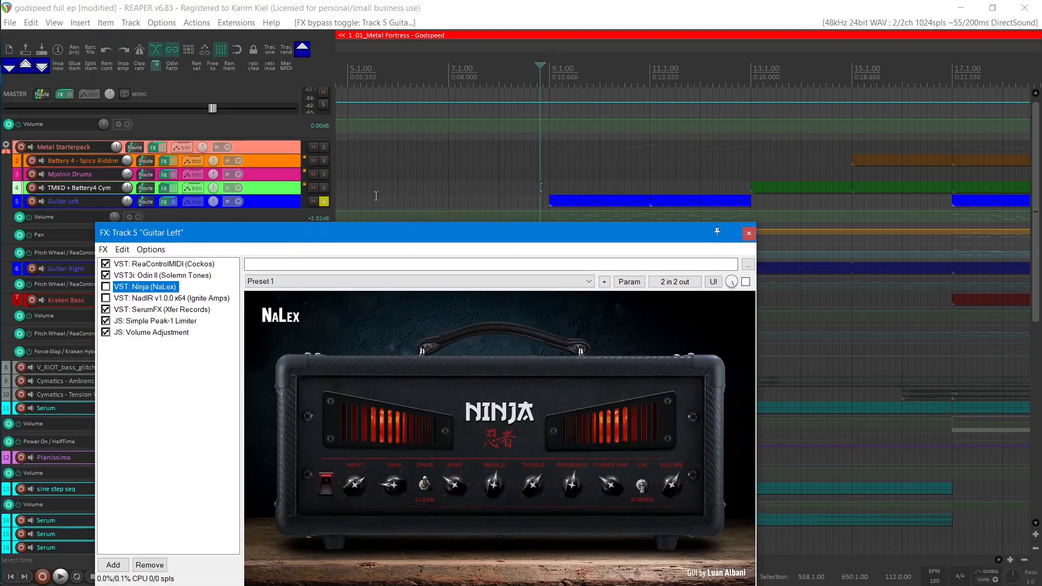
left_click(550, 179)
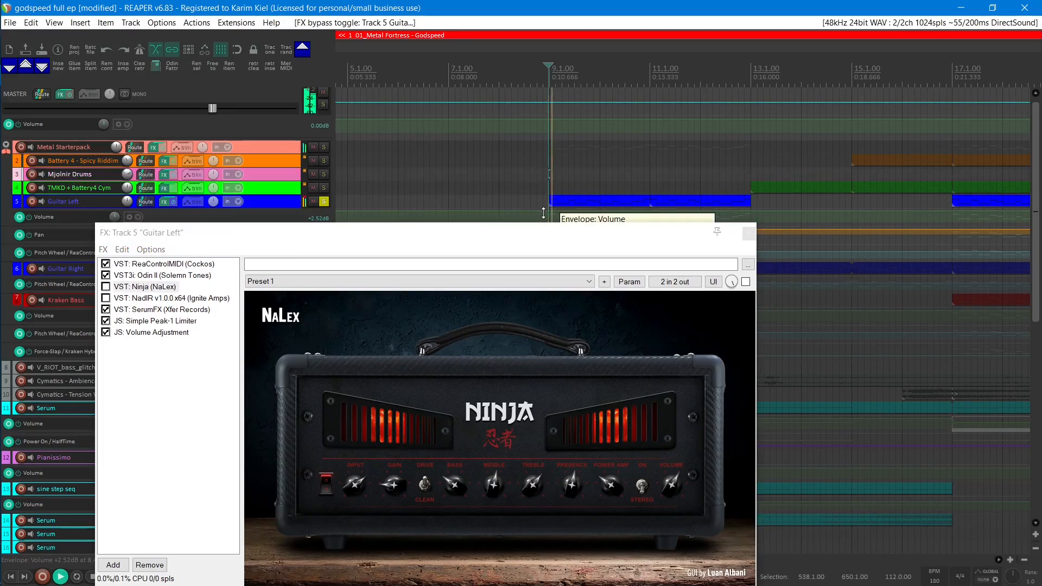
key("space")
key("space")
Step: Enable the Ninja and NadIR plug-ins in the Guitar Left FX chain and play the track from bar 9
left_click(106, 286)
left_click(106, 298)
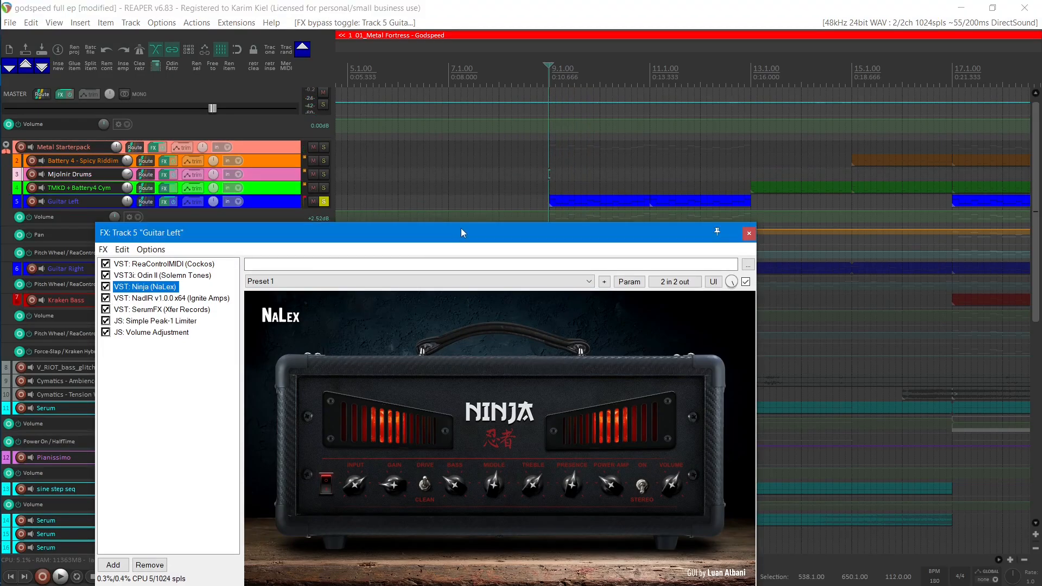
left_click_drag(461, 228, 460, 224)
left_click(549, 175)
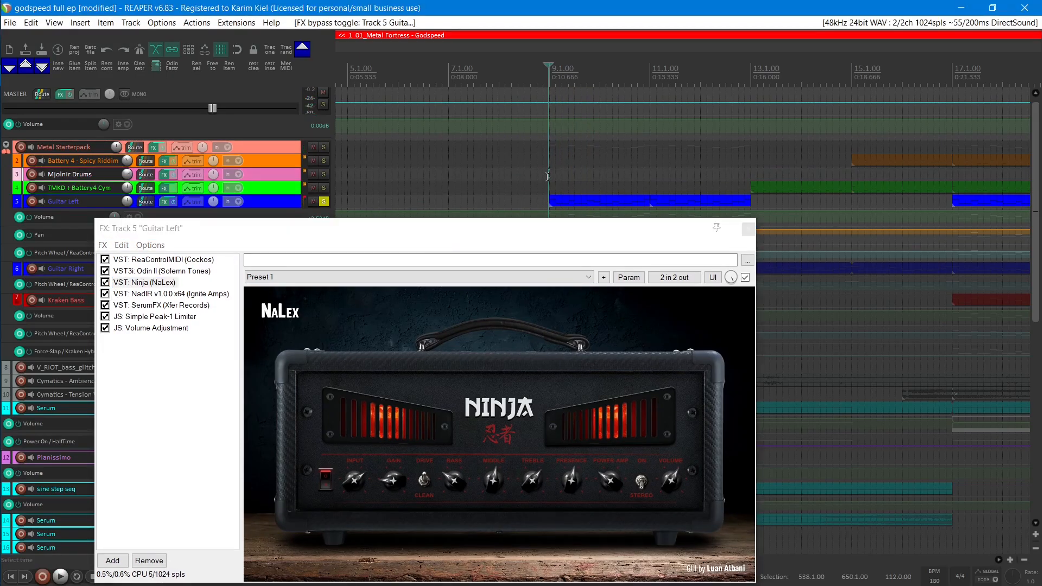
key("space")
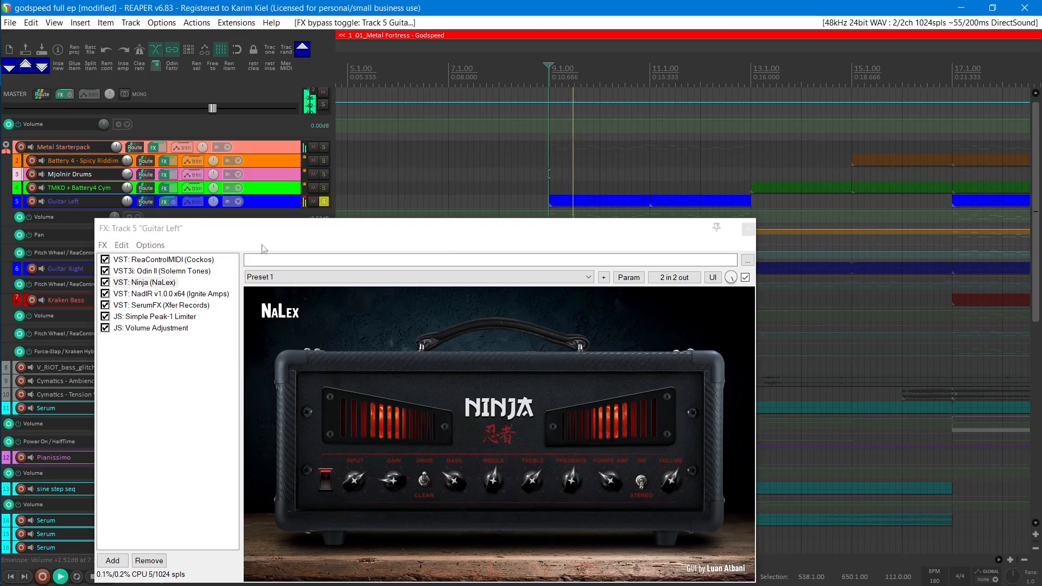
key("space")
Step: Choose ML Sound Lab's BEST IR IN THE WORLD.wav for NadIR's first cabinet and play the guitar track
left_click(148, 295)
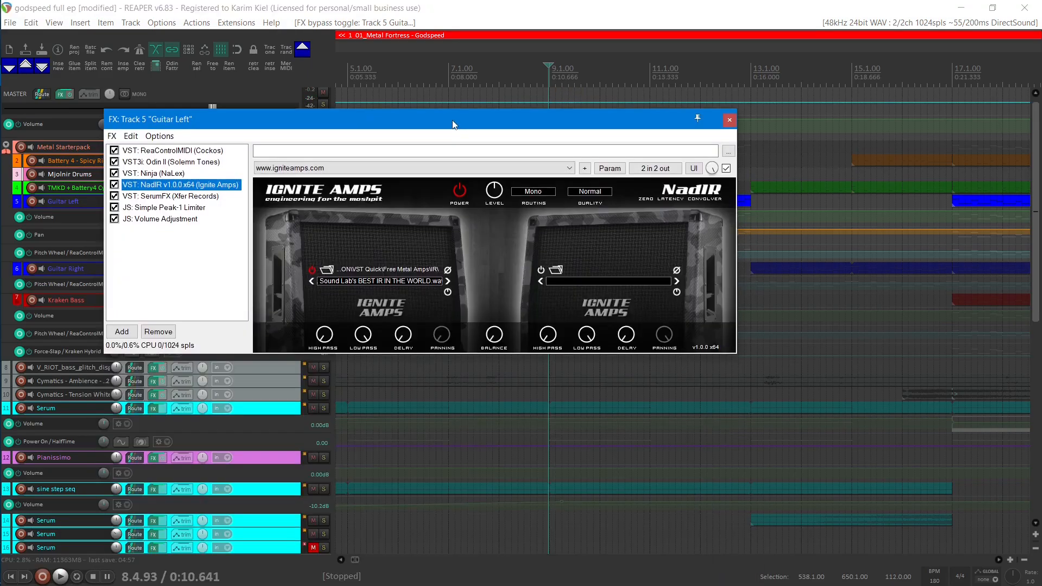
left_click(357, 283)
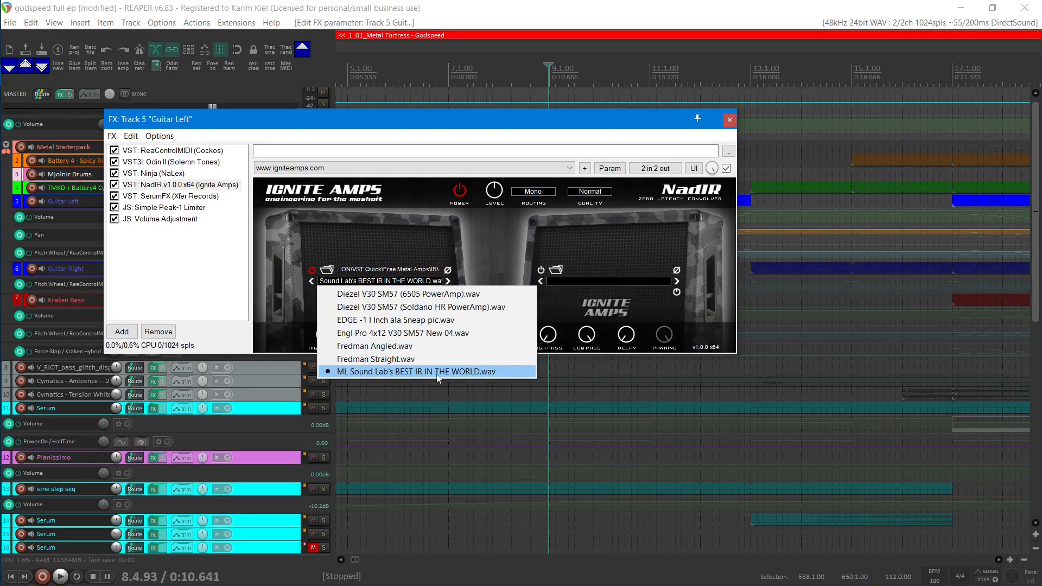
left_click(470, 376)
key("space")
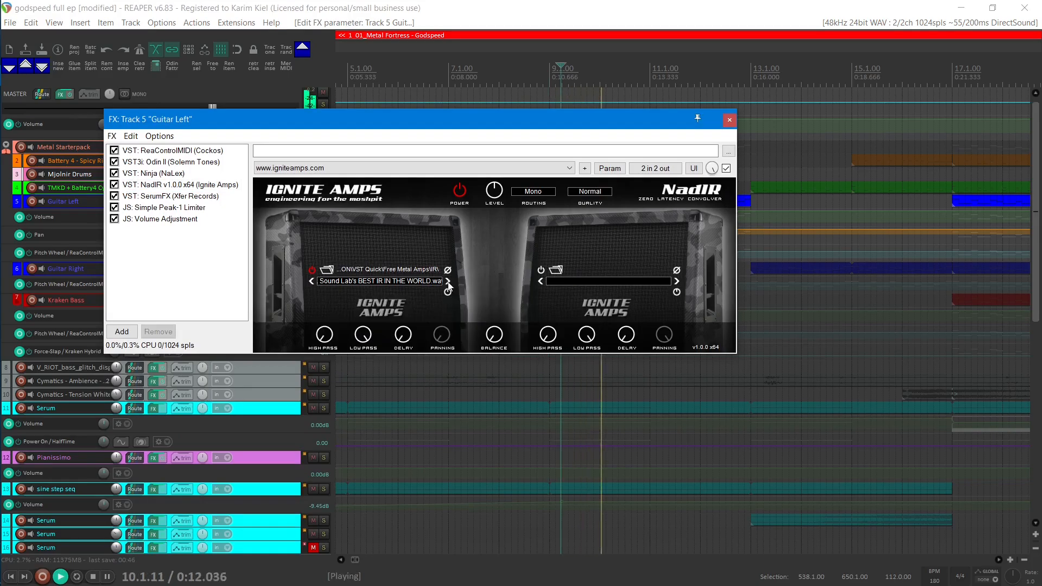
Step: During playback, audition the first cabinet's impulse responses in turn, from Diezel V30 SM57 (6505 PowerAmp).wav through Fredman Straight.wav, back to ML Sound Lab's BEST IR
left_click(449, 282)
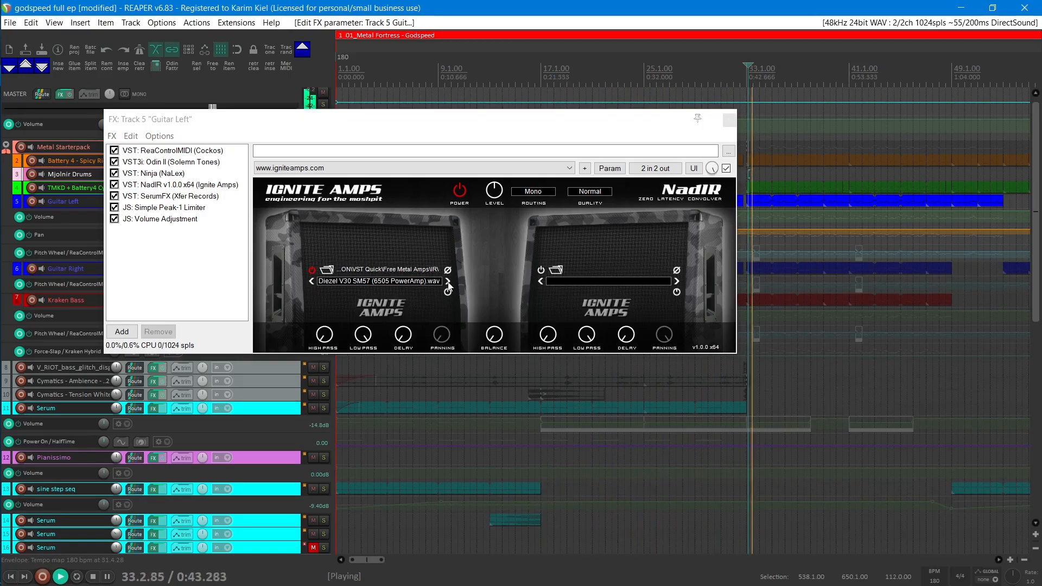
left_click(448, 282)
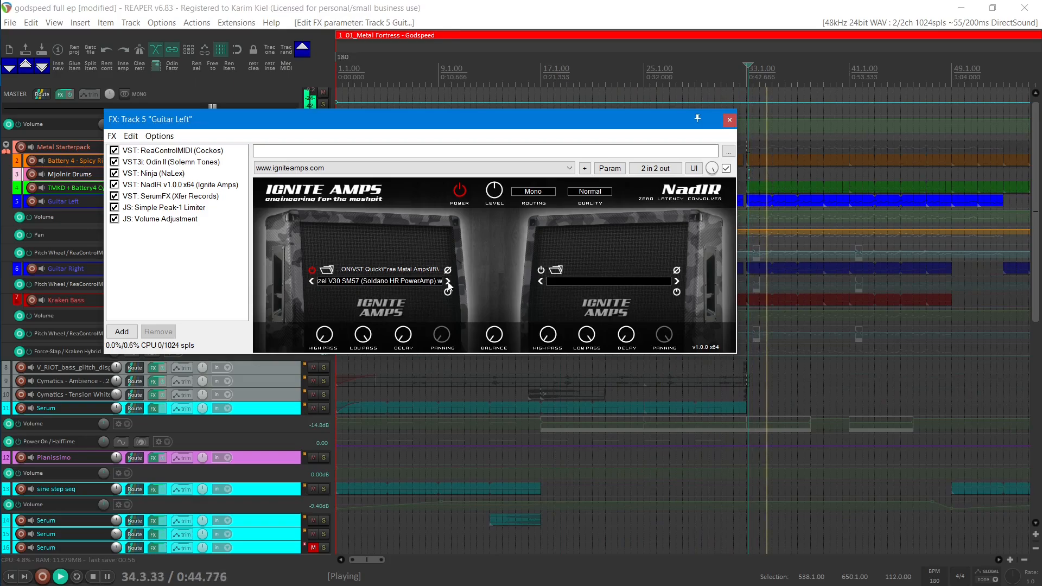
left_click(449, 282)
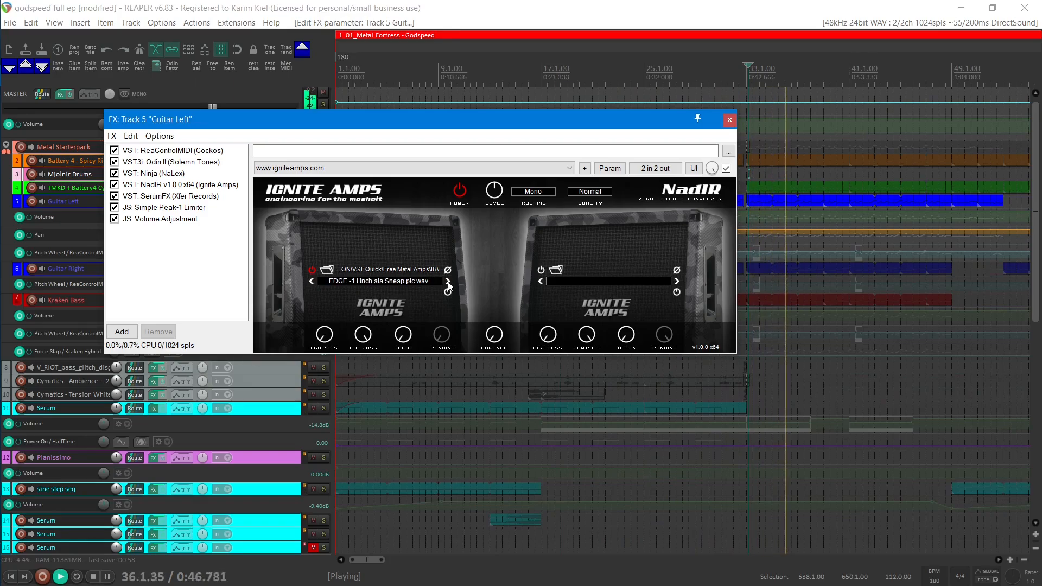
left_click(449, 281)
left_click(448, 281)
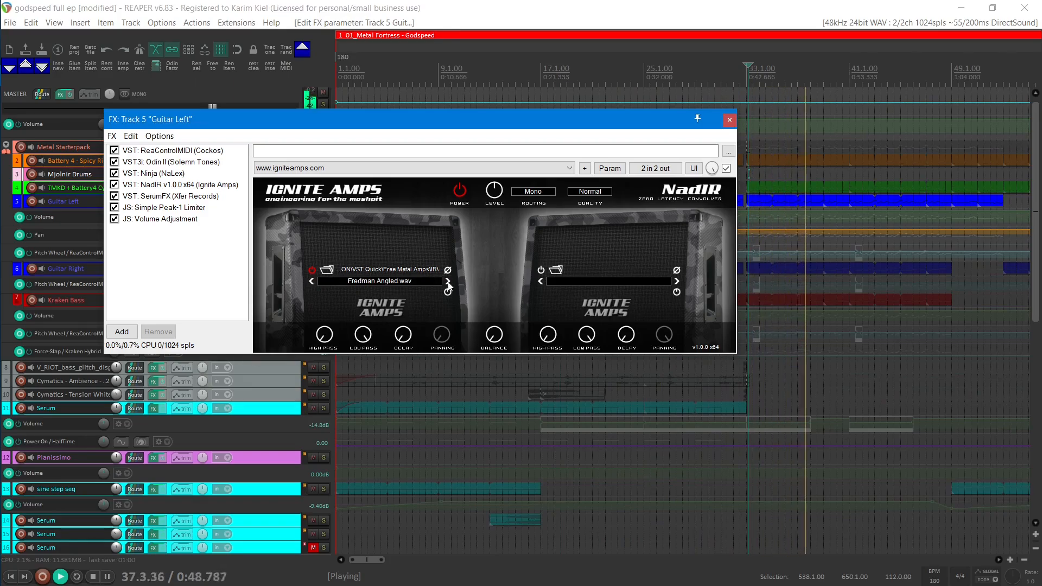
left_click(448, 282)
left_click(424, 282)
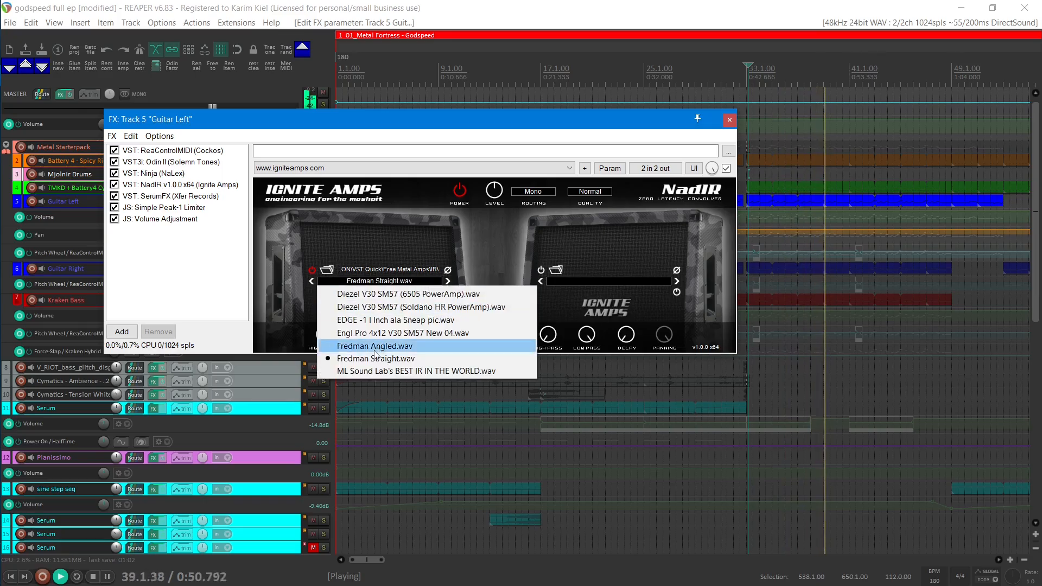
left_click(487, 252)
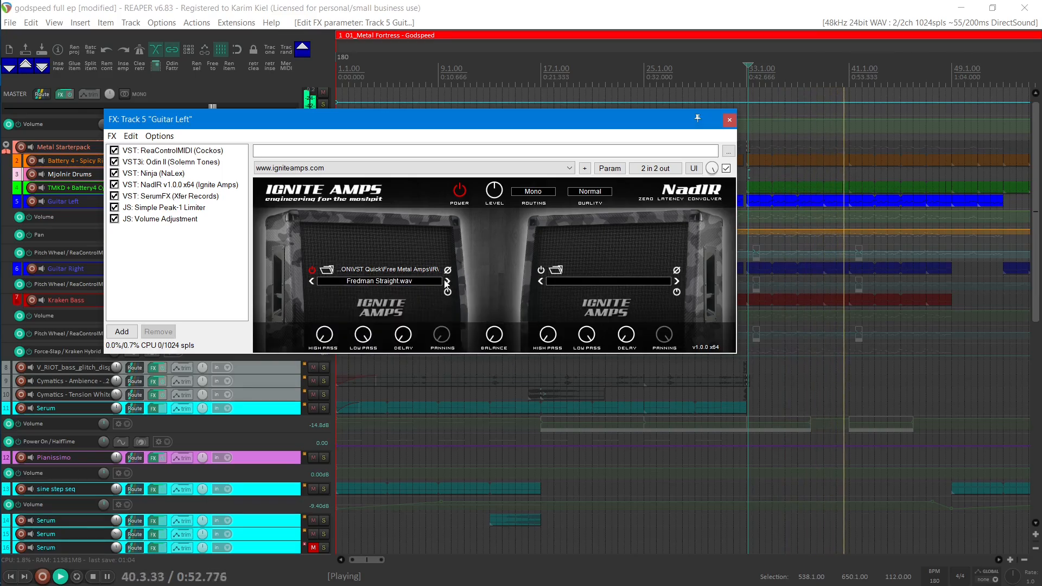
left_click(446, 281)
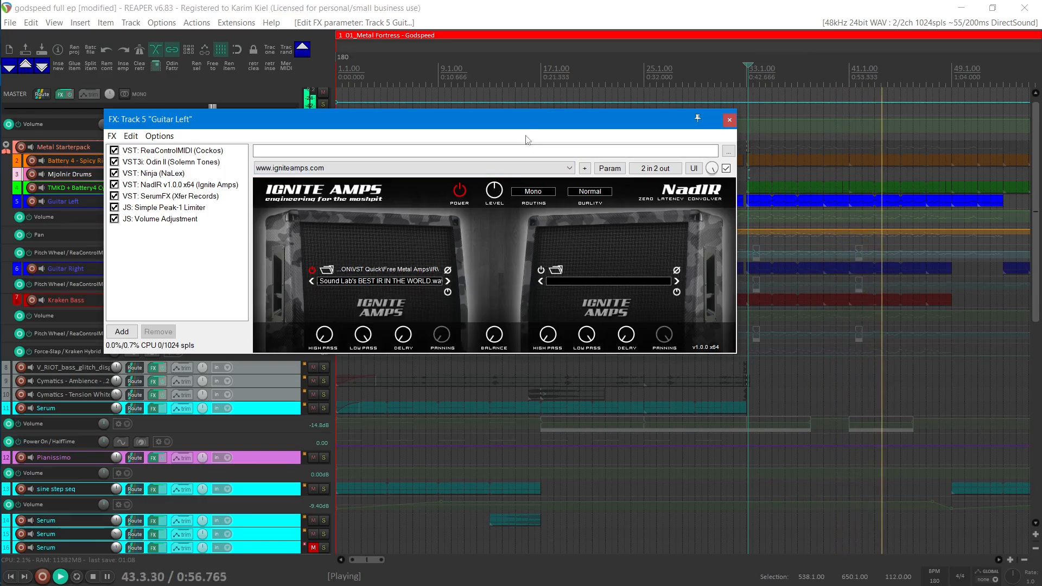
Step: Stop playback and view the SerumFX and Odin II plug-ins in the Guitar Left FX chain
key("space")
left_click_drag(529, 124, 617, 230)
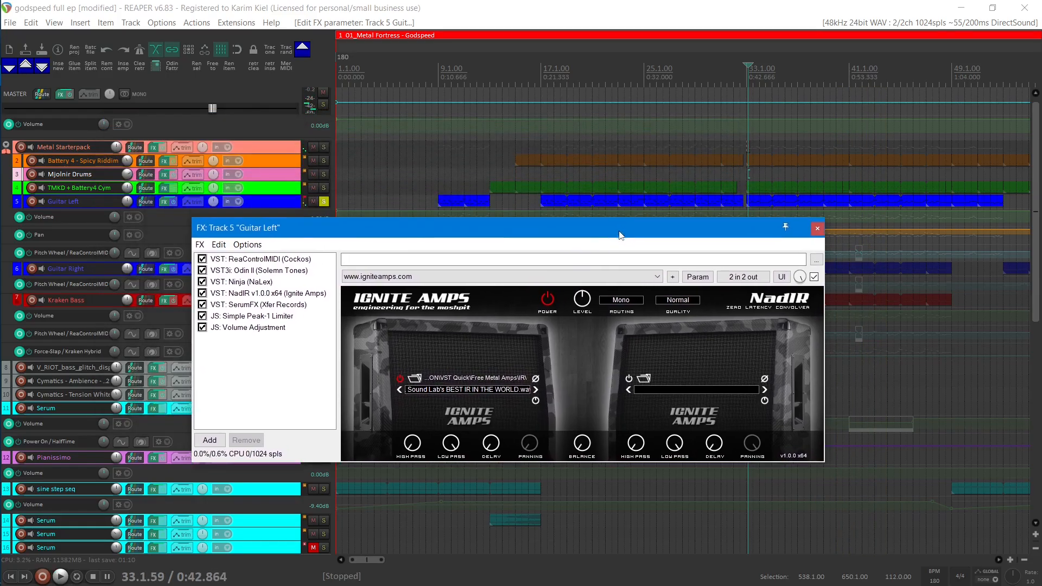
left_click(288, 301)
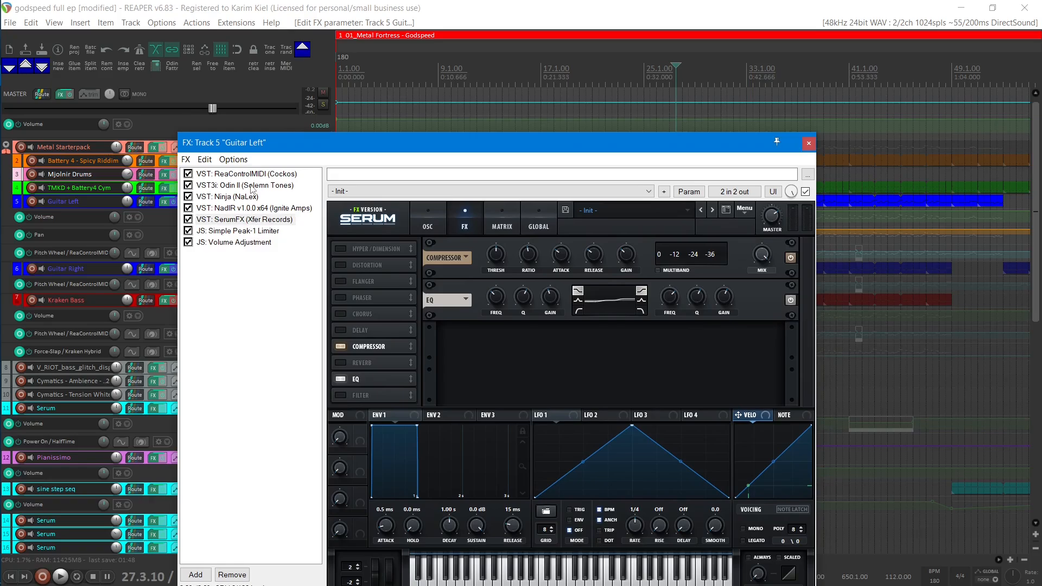
left_click(252, 186)
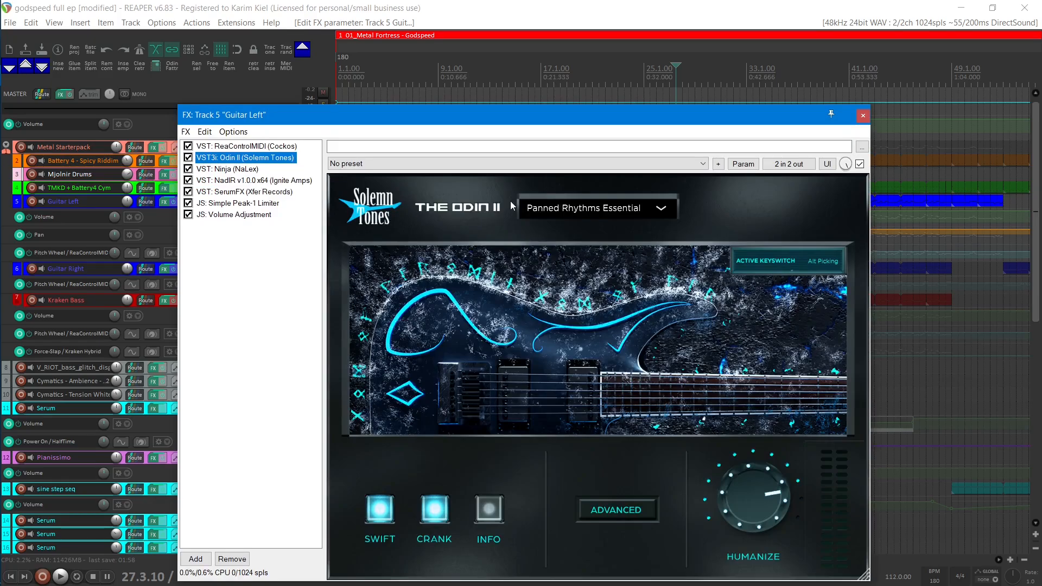
left_click(225, 192)
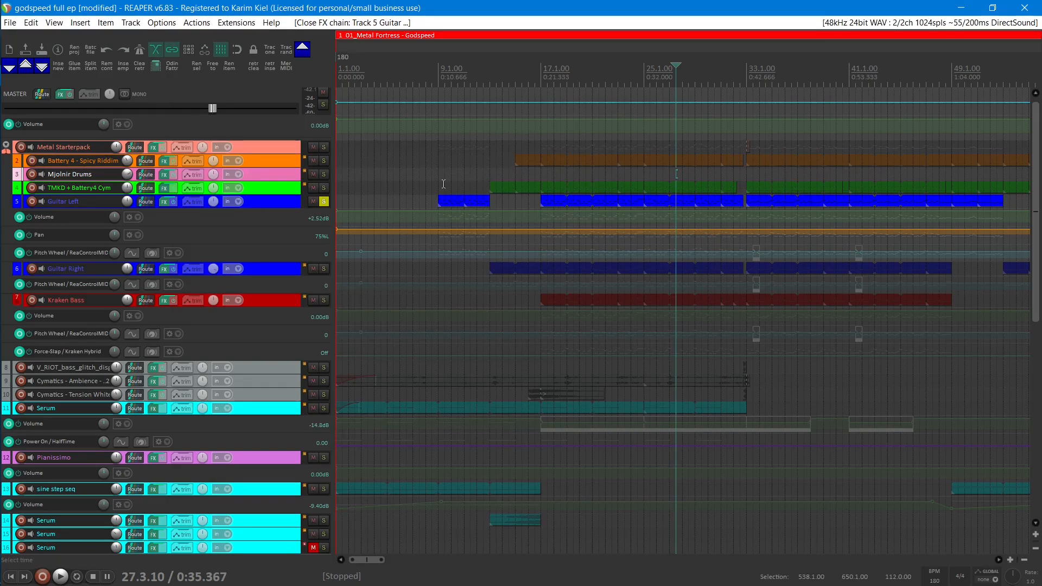
left_click(449, 187)
left_click(459, 187)
left_click(452, 189)
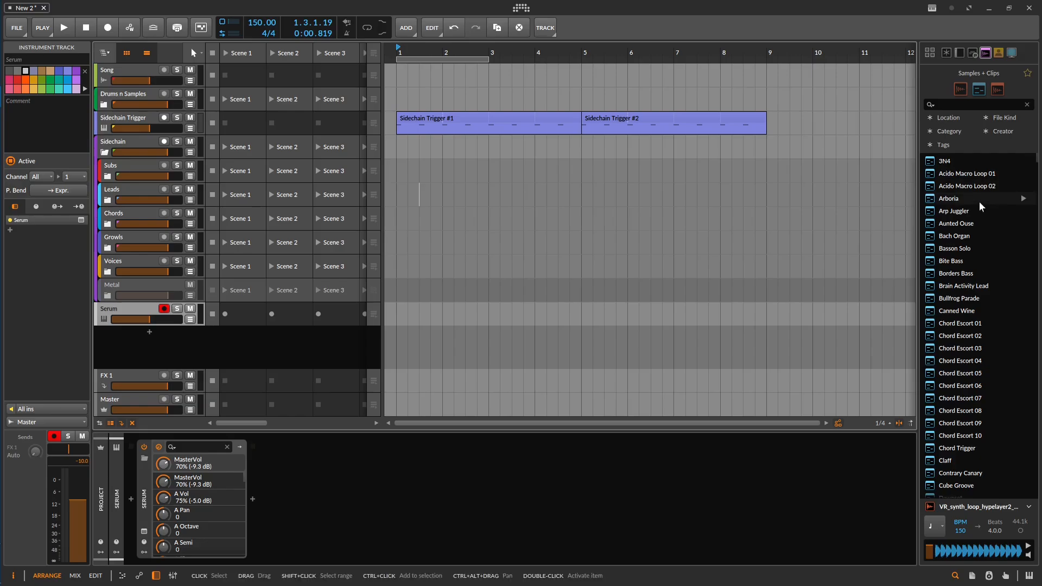
Step: Switch to Bitwig Studio and look through the sample list in the Samples + Clips browser
scroll(972, 201, "down", 10)
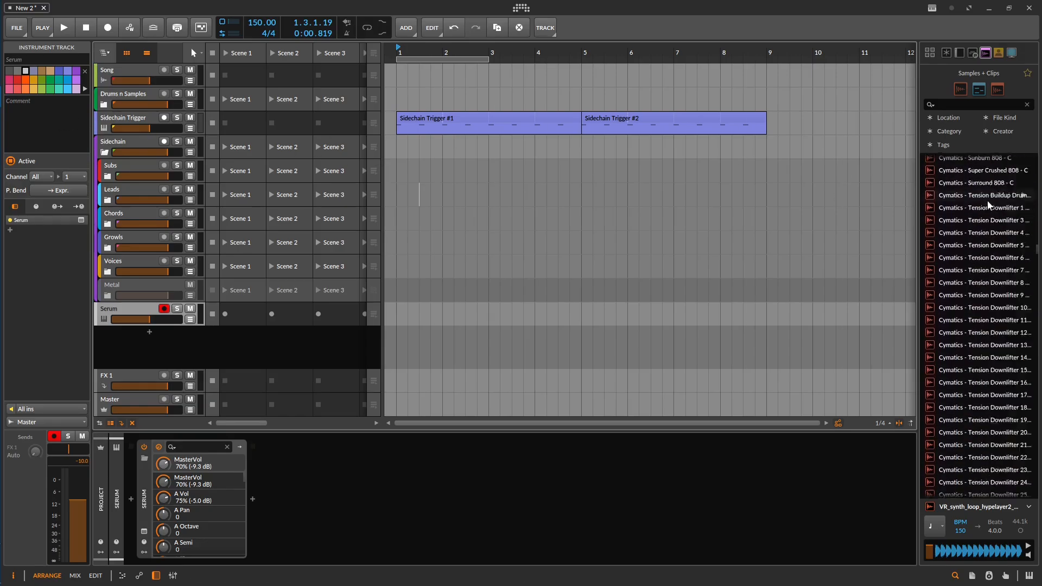
scroll(988, 205, "down", 10)
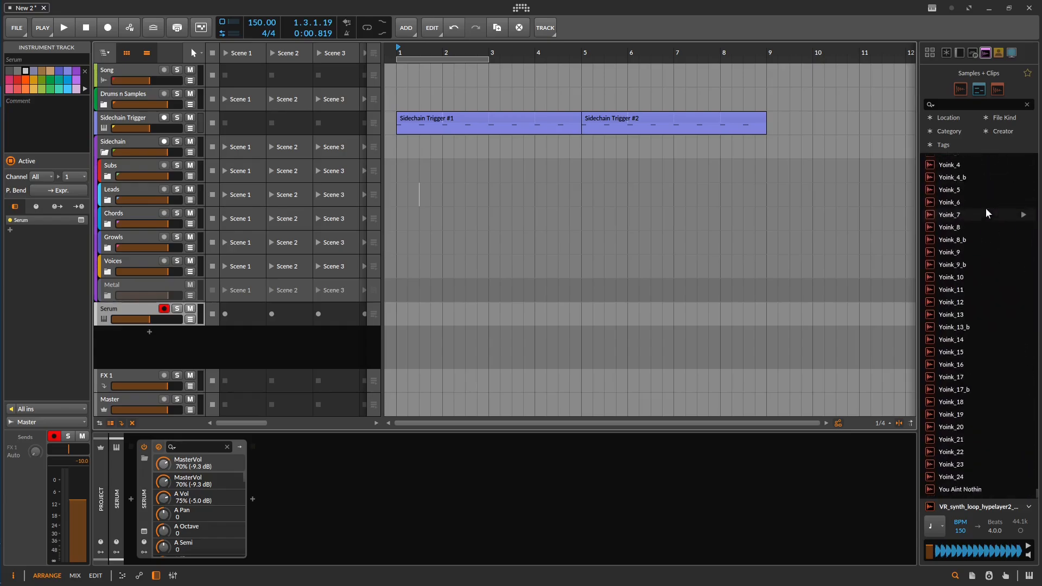
scroll(988, 212, "down", 10)
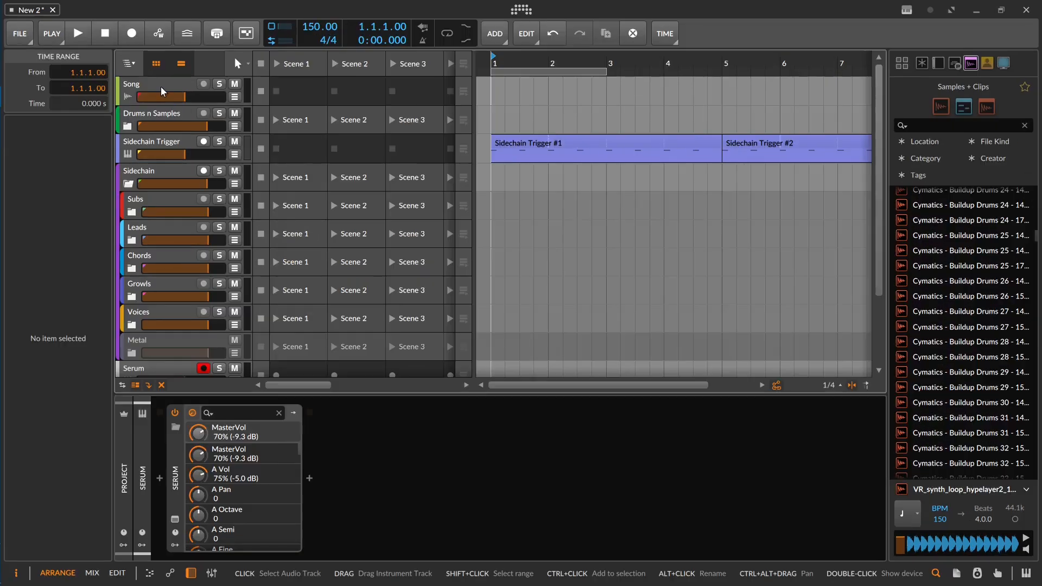
Step: Mark out a time range from 1.1.1 to 6.4.1 on the Song track, then clear it
left_click(137, 70)
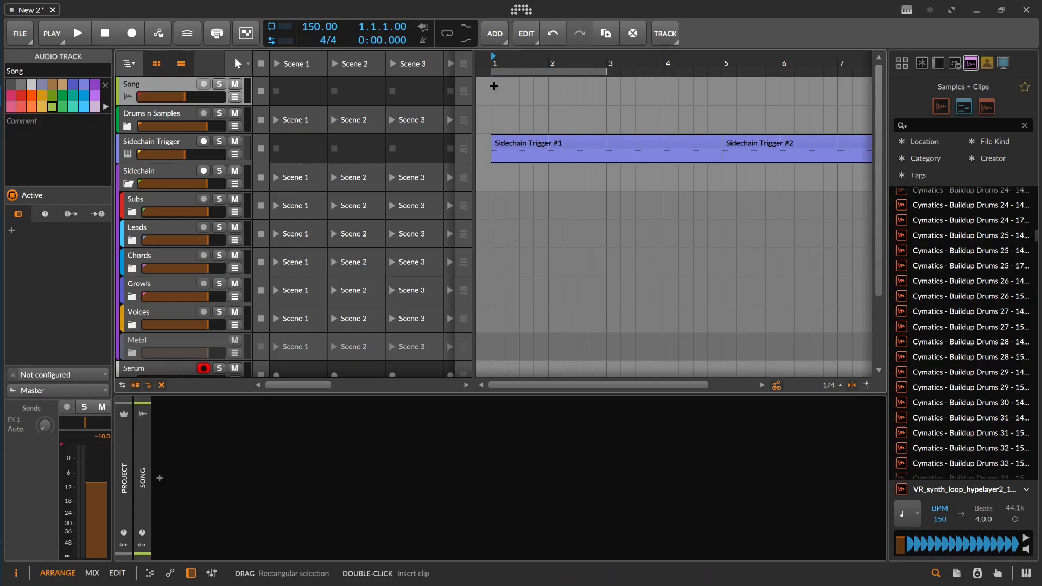
left_click_drag(494, 86, 637, 95)
left_click(635, 95)
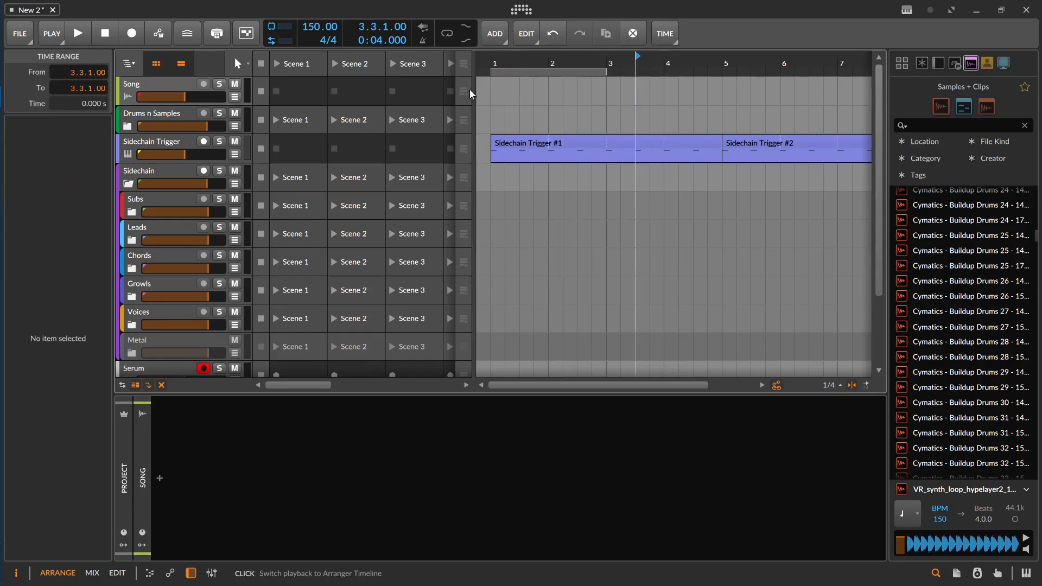
left_click_drag(493, 84, 822, 92)
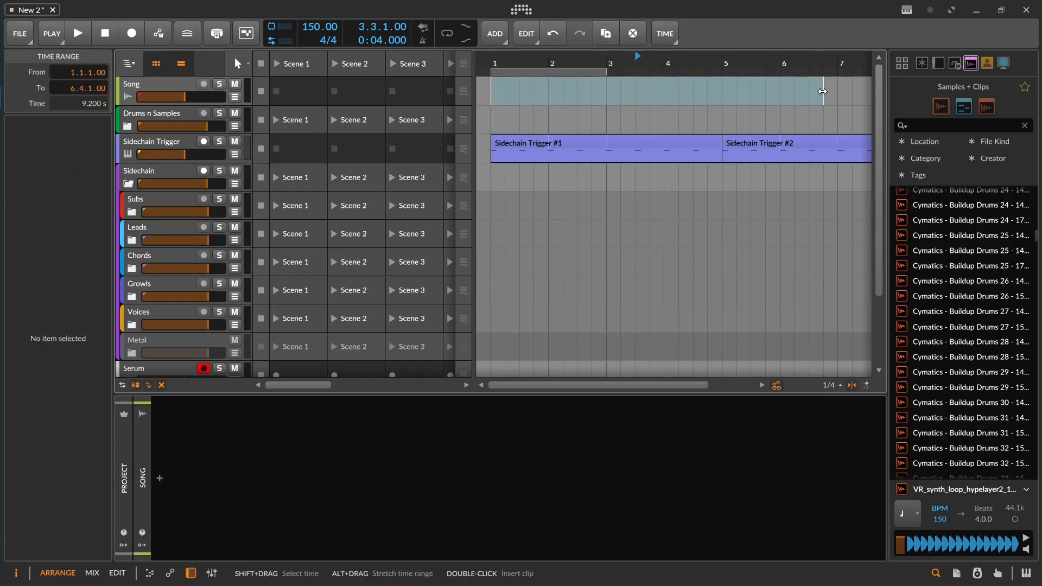
left_click(541, 106)
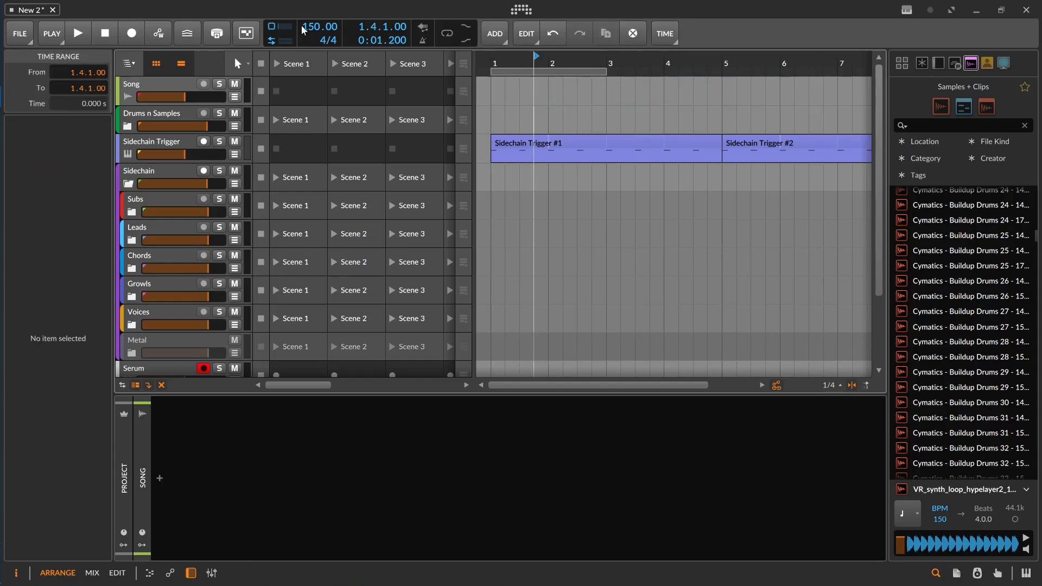
Step: Set the project tempo to 149 BPM
left_click_drag(314, 24, 315, 27)
left_click(578, 87)
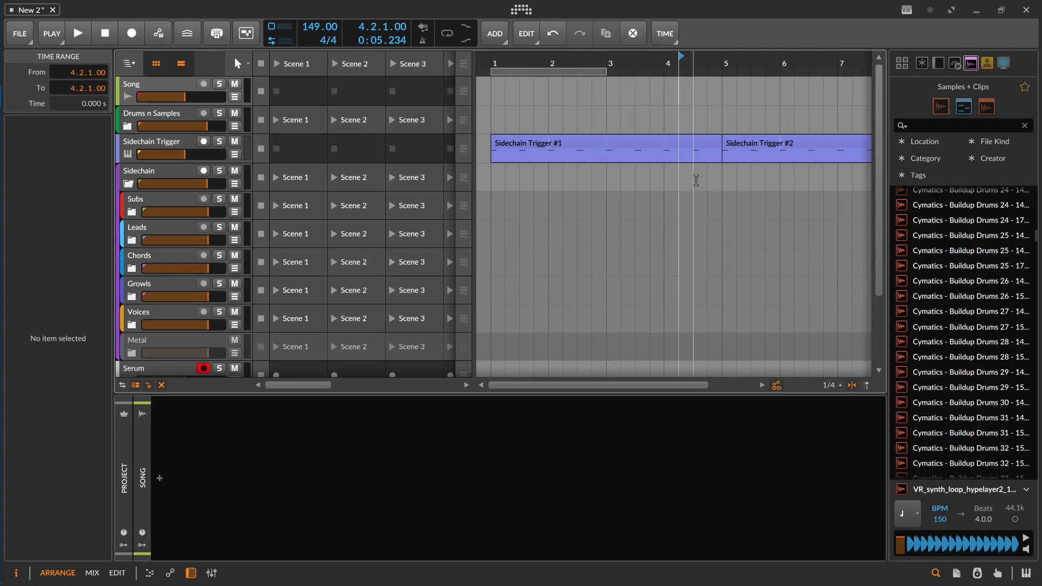
Step: Expand the Drums n Samples group and go through its Kick, Snare, Hat, Perc, Impact and Autoloop tracks
left_click(127, 126)
left_click(169, 173)
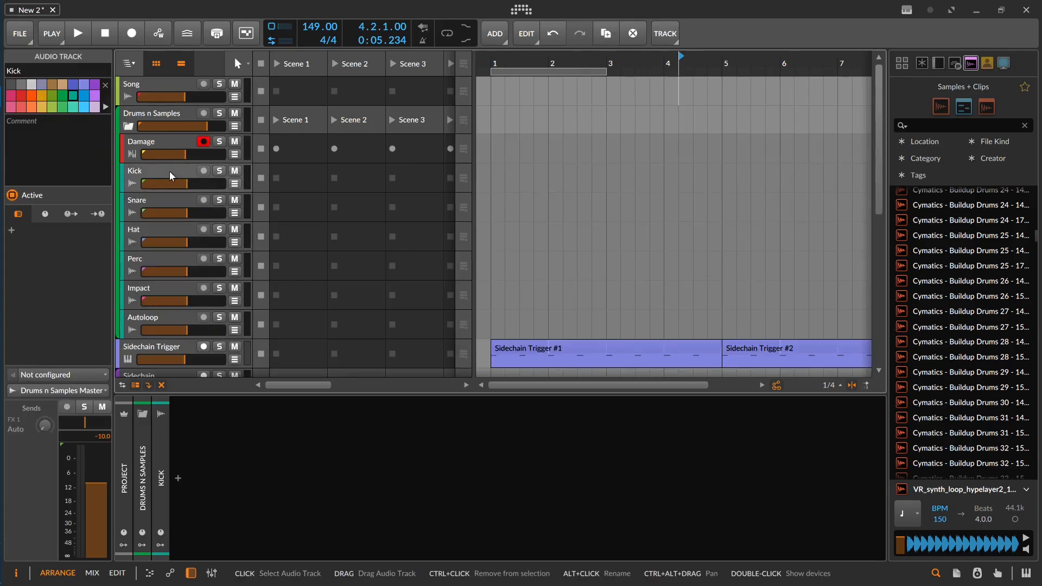
left_click(168, 201)
left_click(166, 239)
left_click(165, 267)
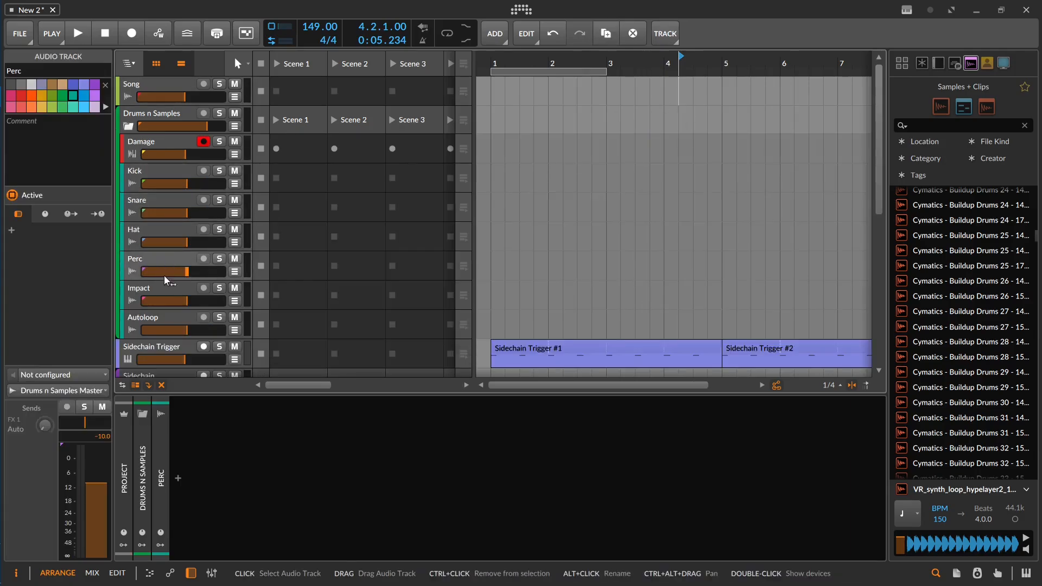
left_click(164, 291)
left_click(161, 315)
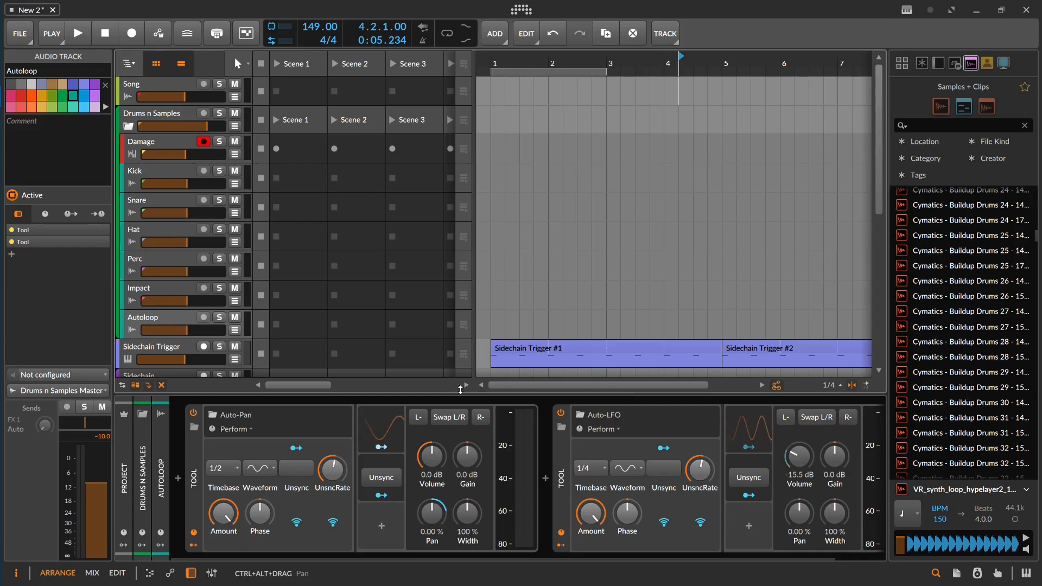
scroll(161, 321, "down", 2)
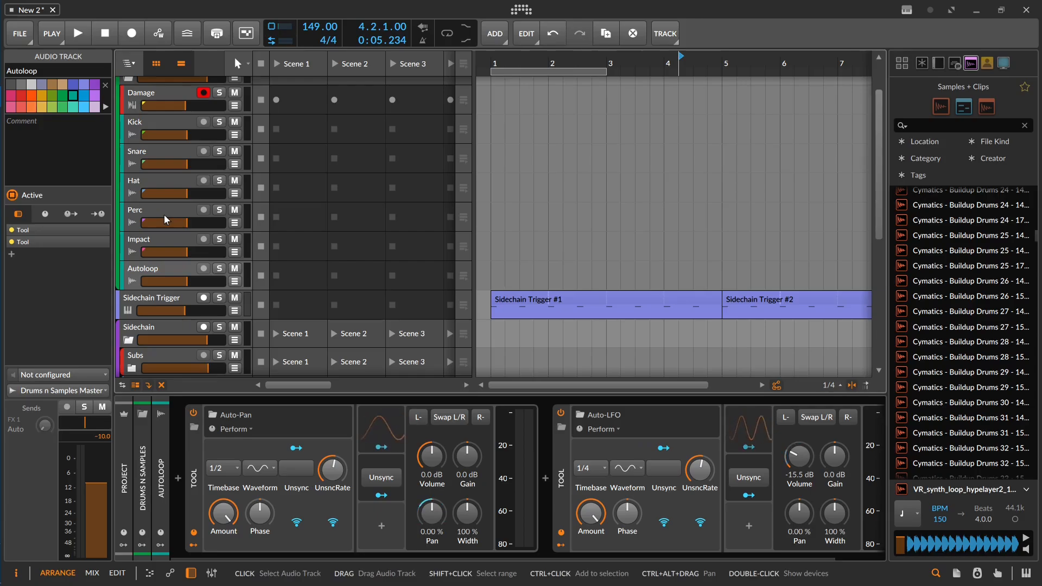
scroll(163, 206, "up", 1)
Step: Show the device chains of the Drums n Samples group, the Sidechain Trigger track and the Sidechain group
left_click(167, 103)
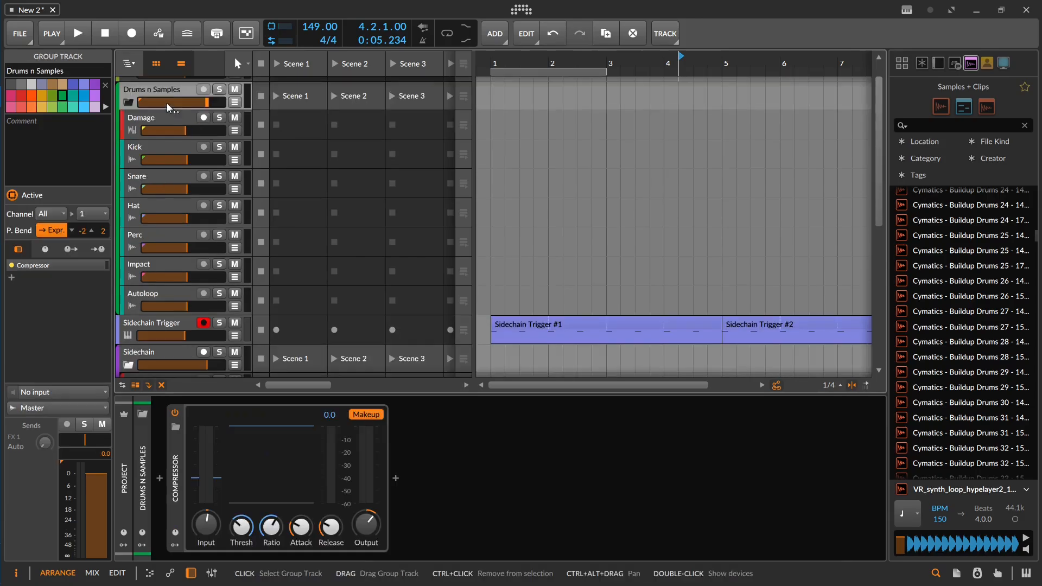
scroll(171, 94, "down", 4)
left_click(165, 225)
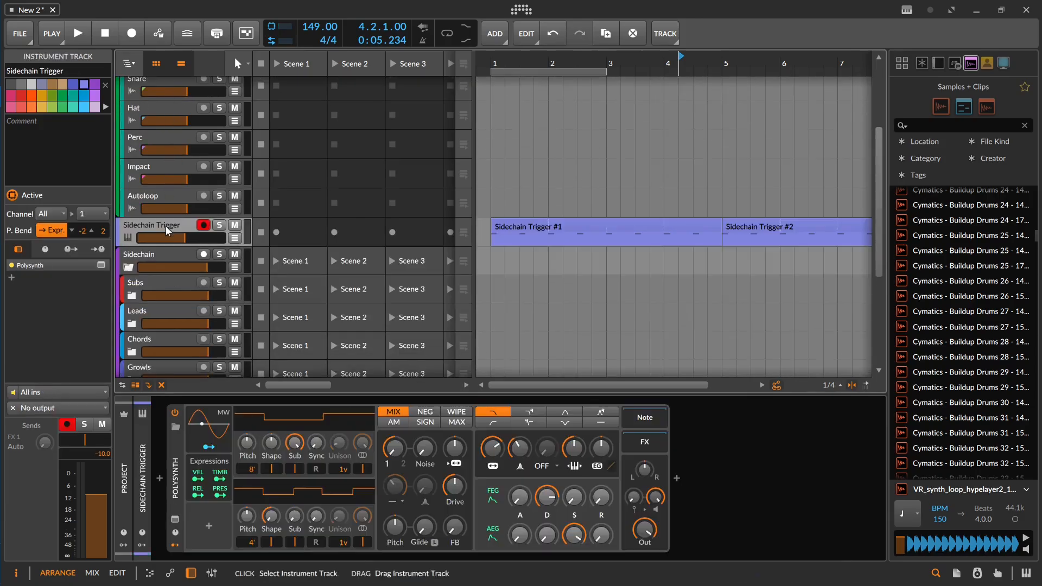
left_click(166, 255)
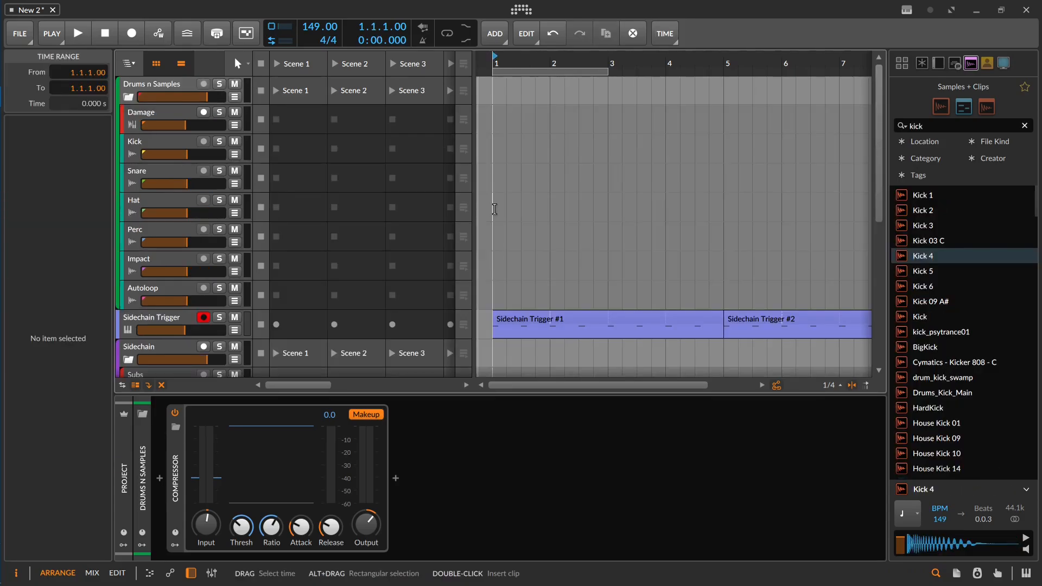
Step: Open the Sidechain Trigger #1 clip in the note editor to examine its trigger notes
left_click(533, 320)
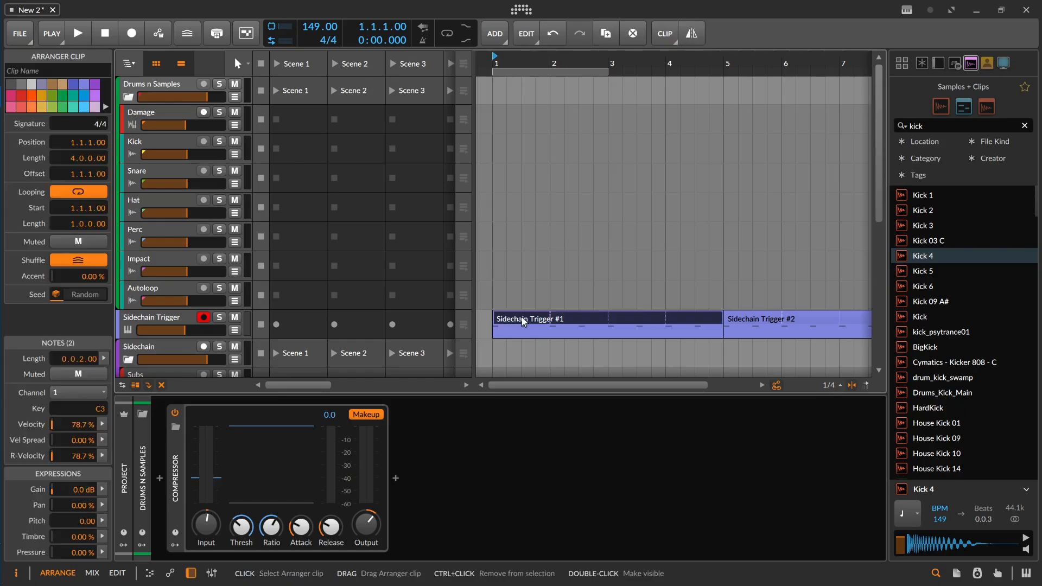
scroll(570, 244, "down", 3)
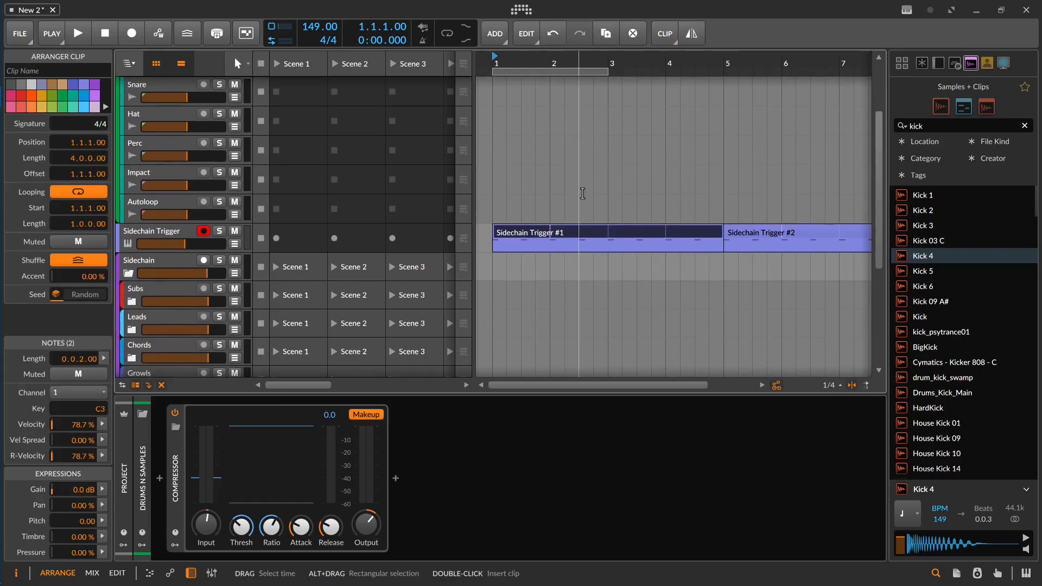
double_click(521, 243)
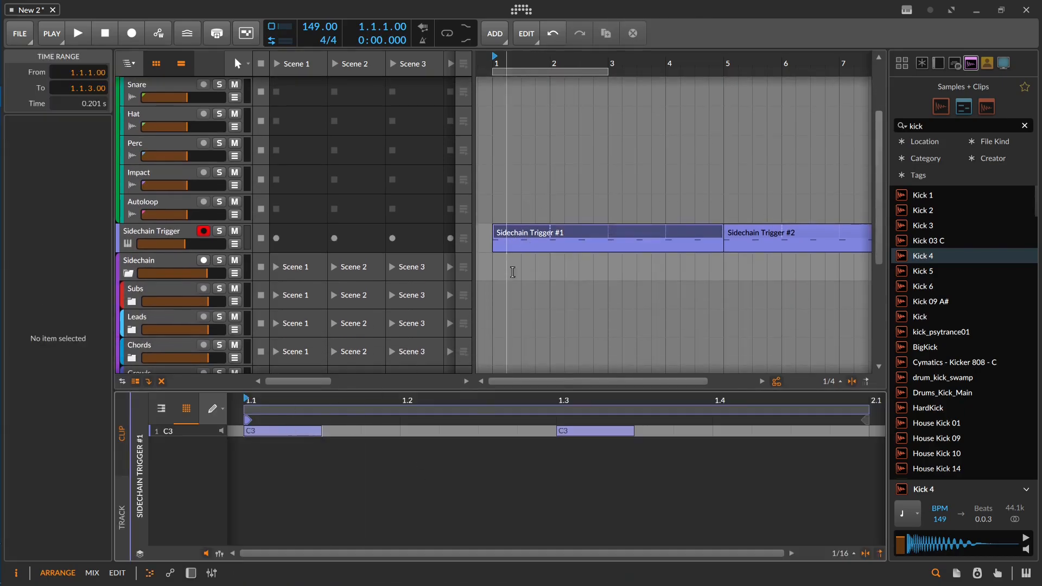
left_click(549, 239)
left_click(548, 233)
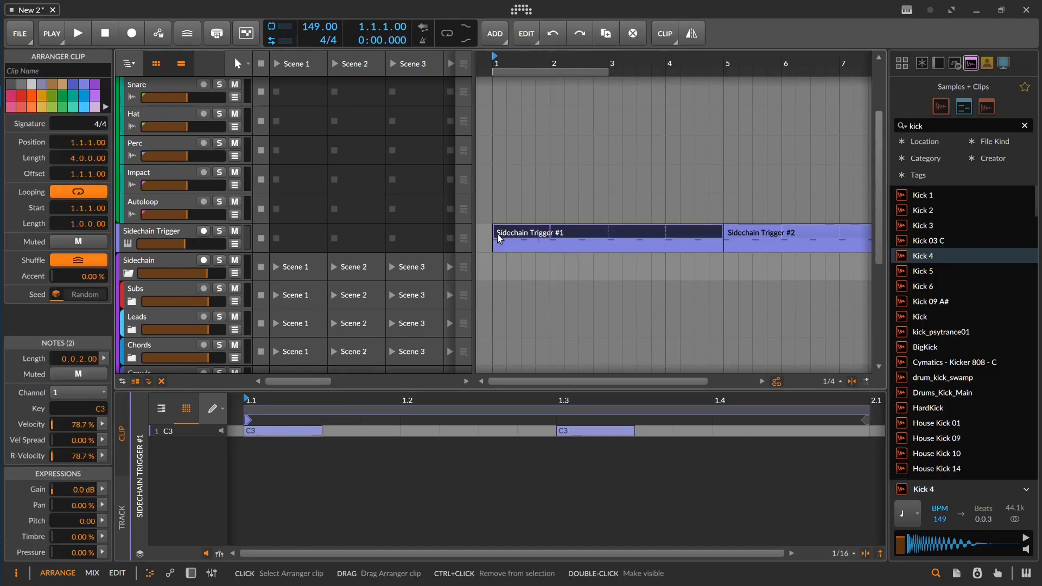
Step: Show the Sidechain Trigger track's Polysynth and review its output routing choices, keeping No output
left_click(163, 230)
double_click(164, 230)
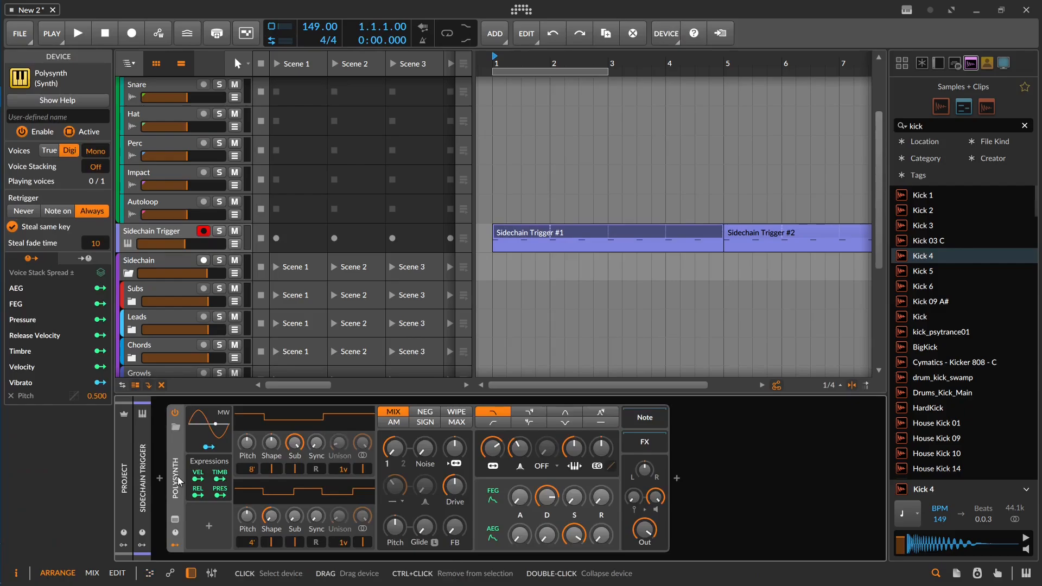
left_click(155, 232)
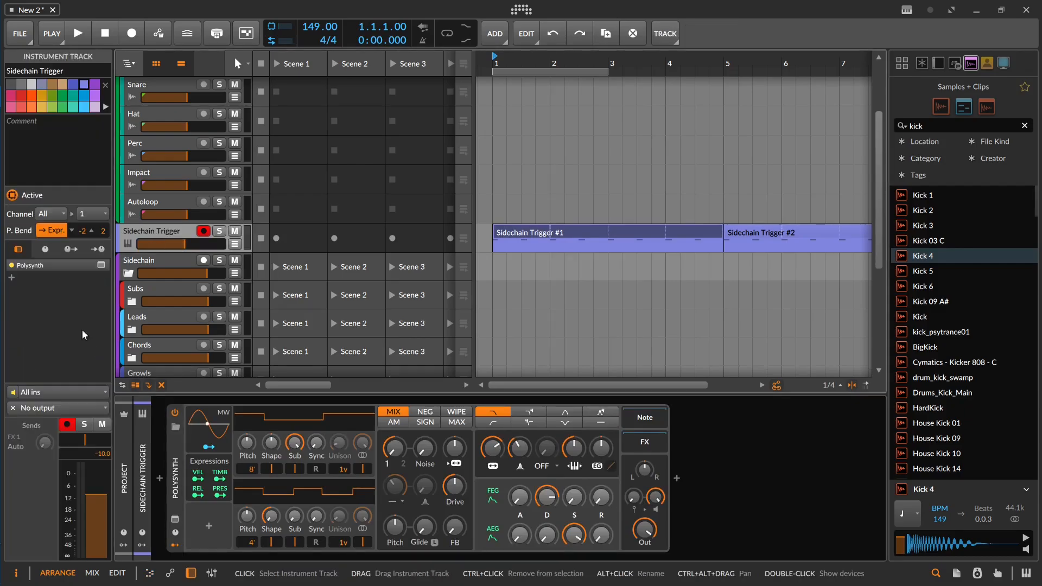
left_click(53, 410)
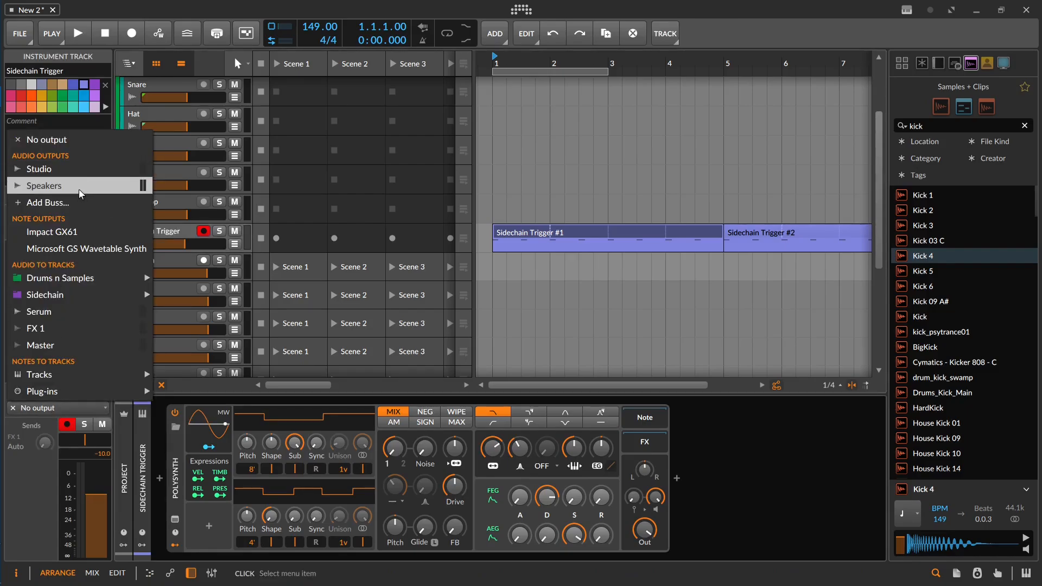
left_click(75, 139)
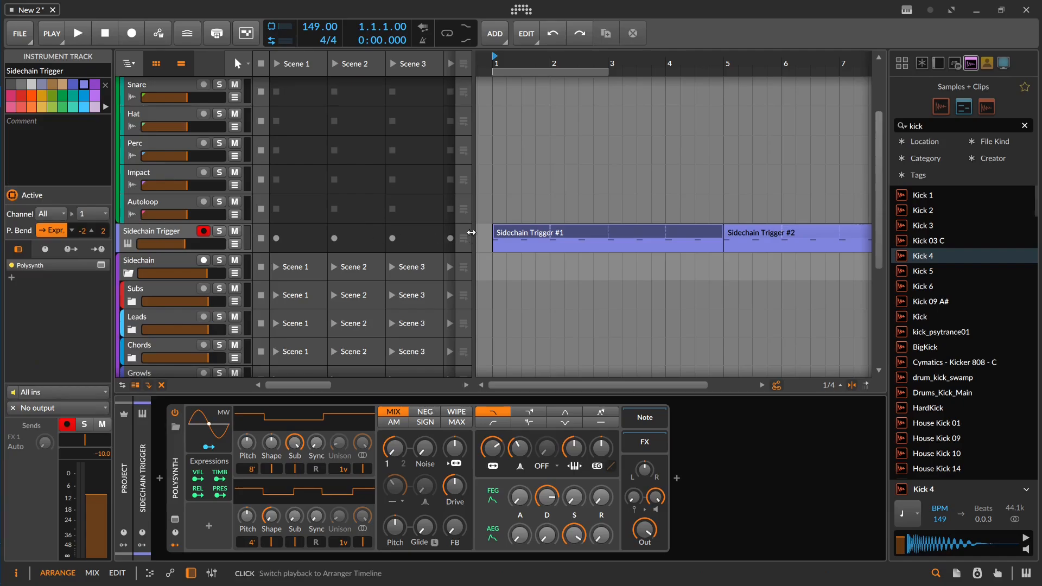
Step: Select the Sidechain Trigger #1 clip, then show the Sidechain group's Dynamics device and effect chain
left_click(535, 238)
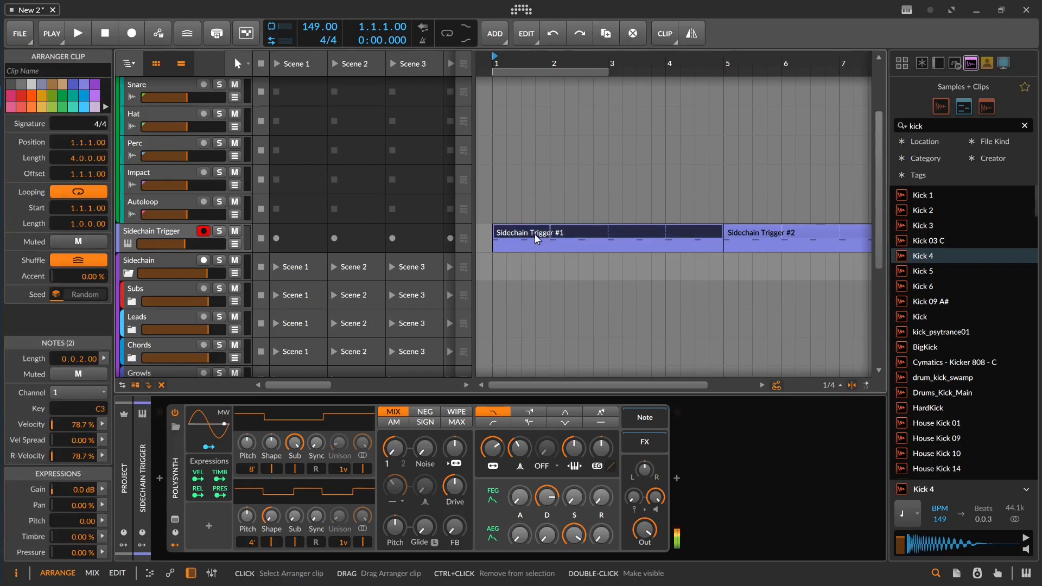
scroll(564, 215, "down", 1)
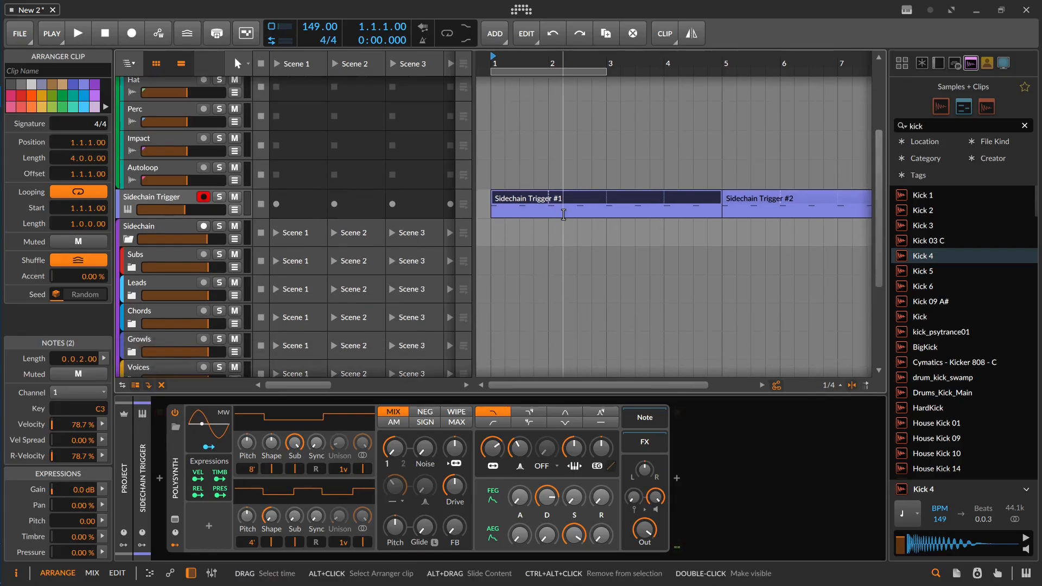
scroll(544, 244, "down", 3)
left_click(173, 135)
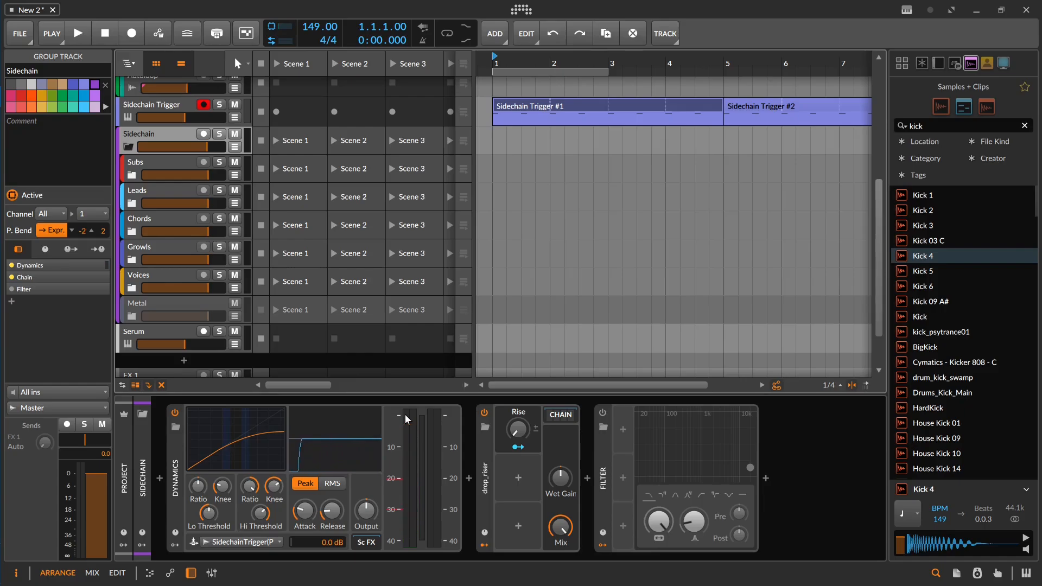
Step: Expand and collapse the Subs, Leads, Chords and Growls groups inside Sidechain to view their child tracks
left_click(131, 176)
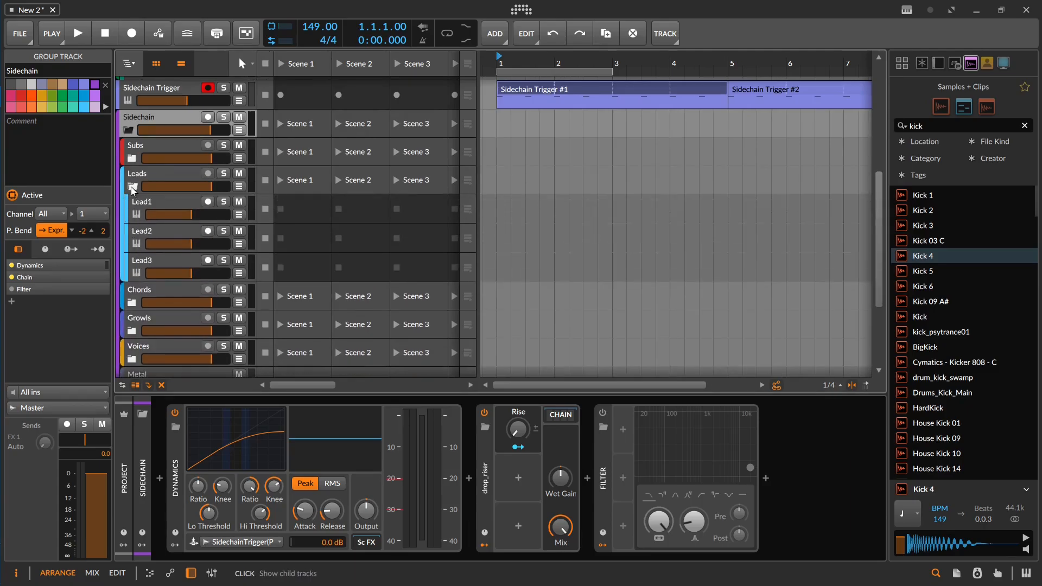
left_click(132, 187)
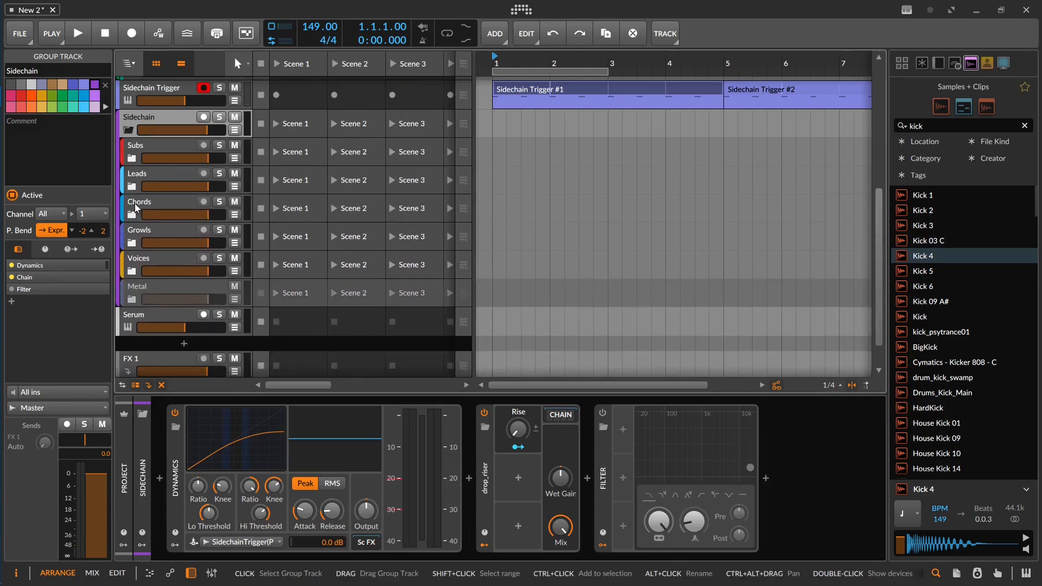
left_click(132, 216)
left_click(133, 215)
left_click(132, 244)
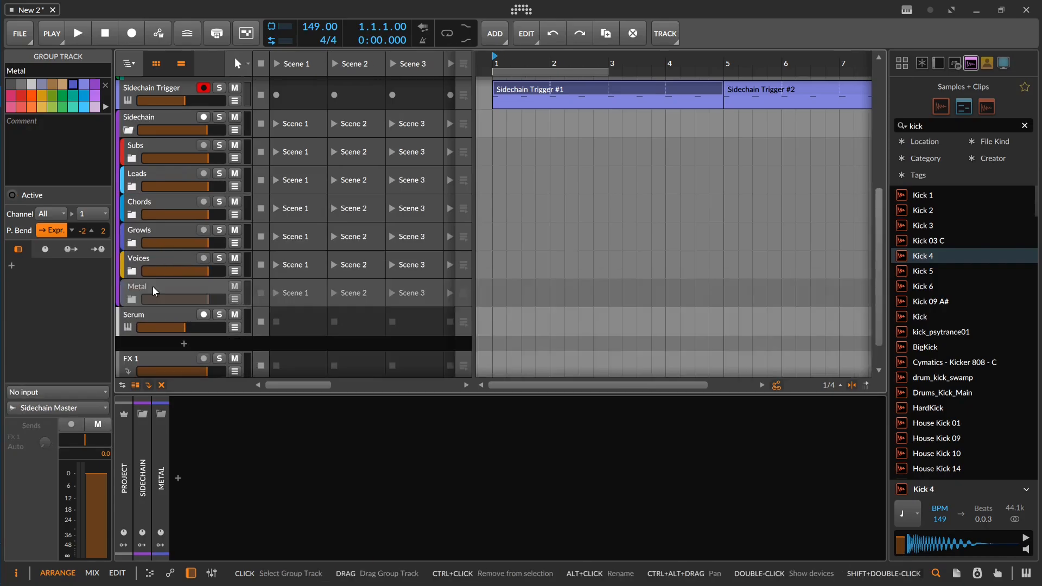
Step: Activate the disabled Metal group track inside the Sidechain group
right_click(153, 286)
left_click(233, 452)
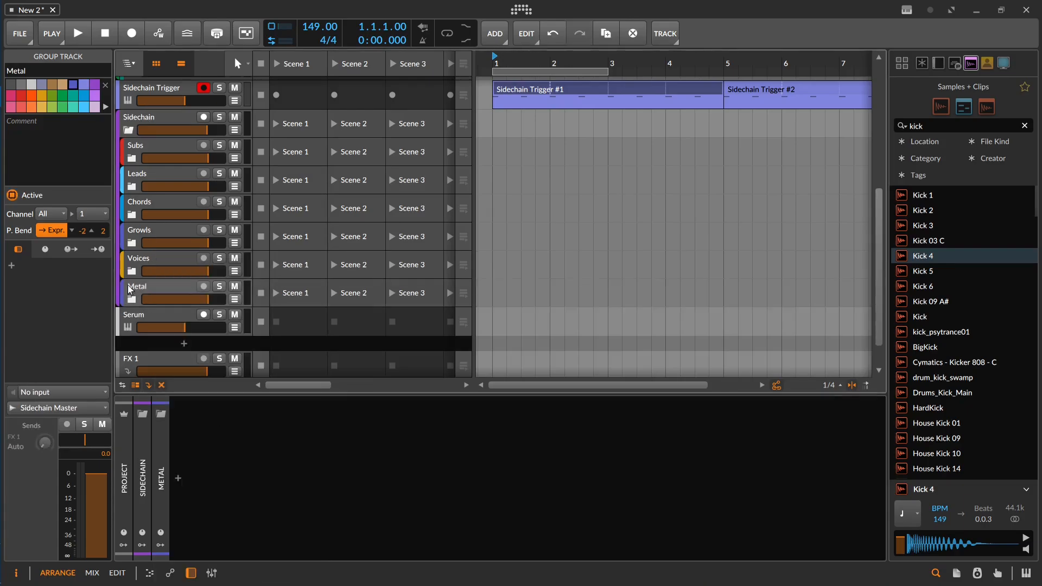
Step: Expand the Metal group and show its Odin 2 and Kraken instrument tracks
left_click(131, 297)
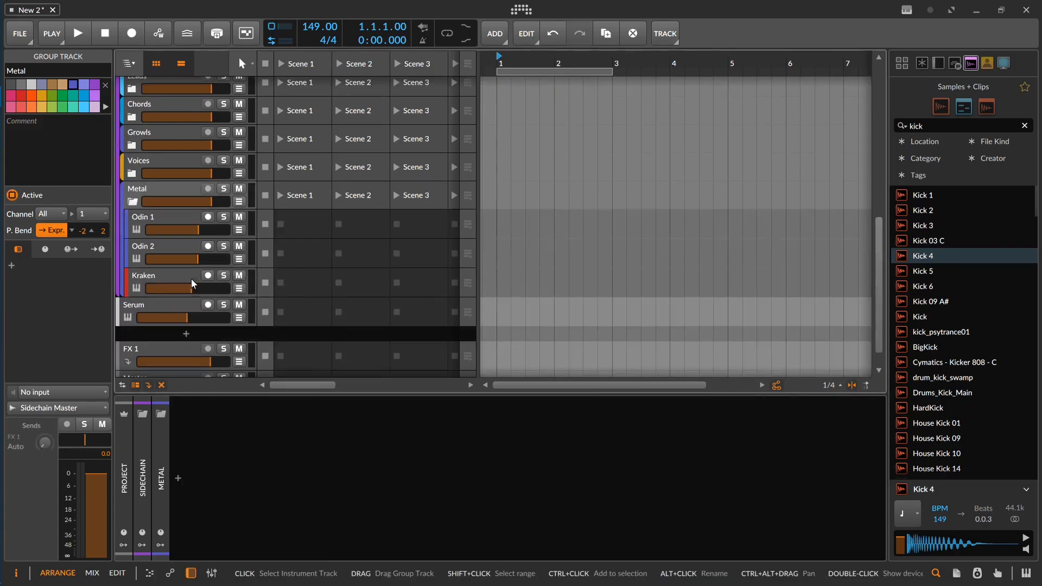
left_click(168, 249)
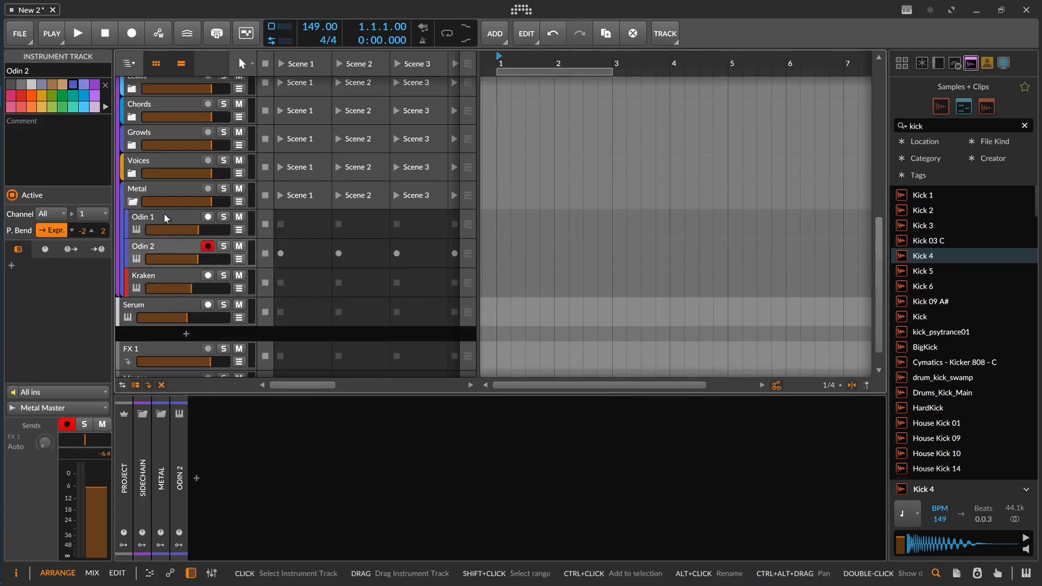
left_click(159, 279)
Step: Draw a four-bar clip on the Odin 1 track starting at bar 1 and open it for note editing
key("3")
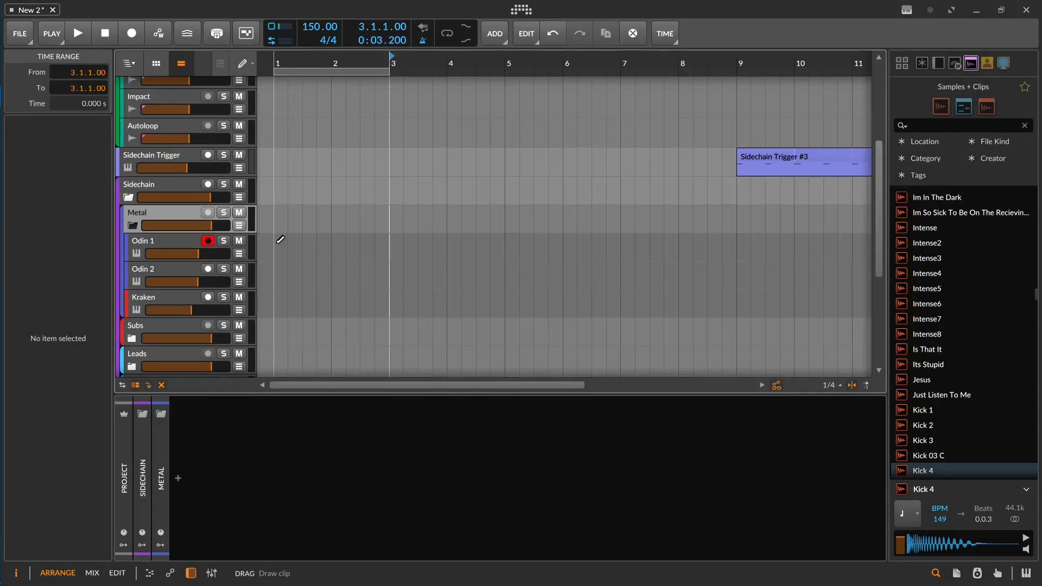
left_click_drag(278, 241, 505, 244)
double_click(402, 244)
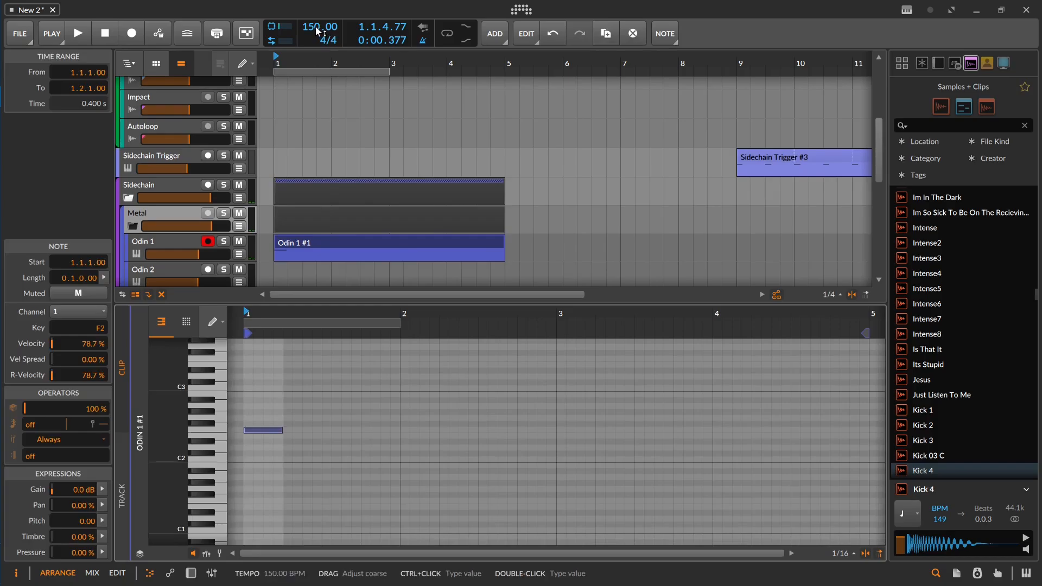
Step: Set the project tempo to 180 BPM and play back the clip's opening F2 note
left_click_drag(316, 28, 316, 16)
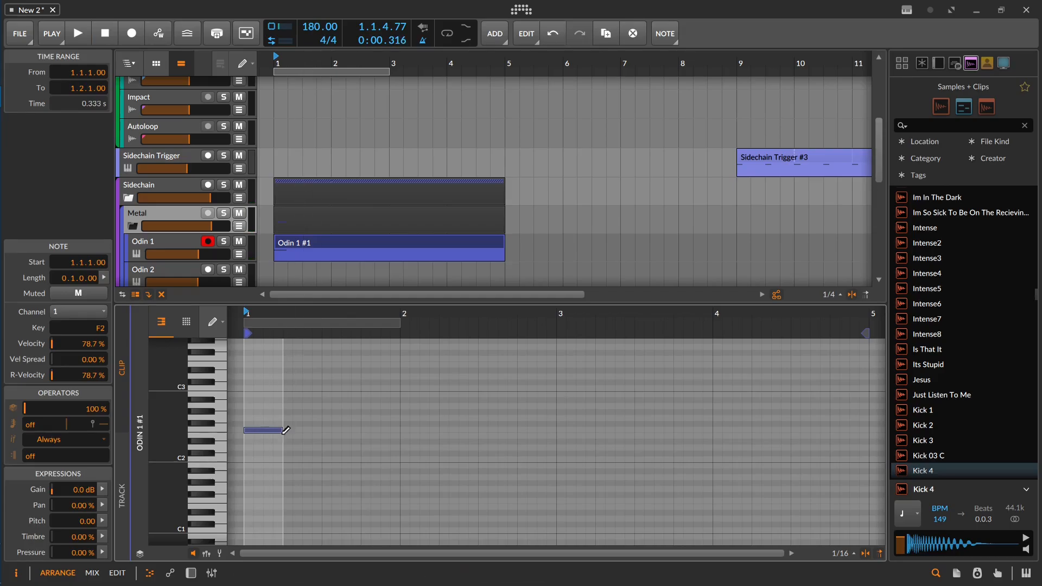
left_click_drag(293, 431, 388, 422)
key("space")
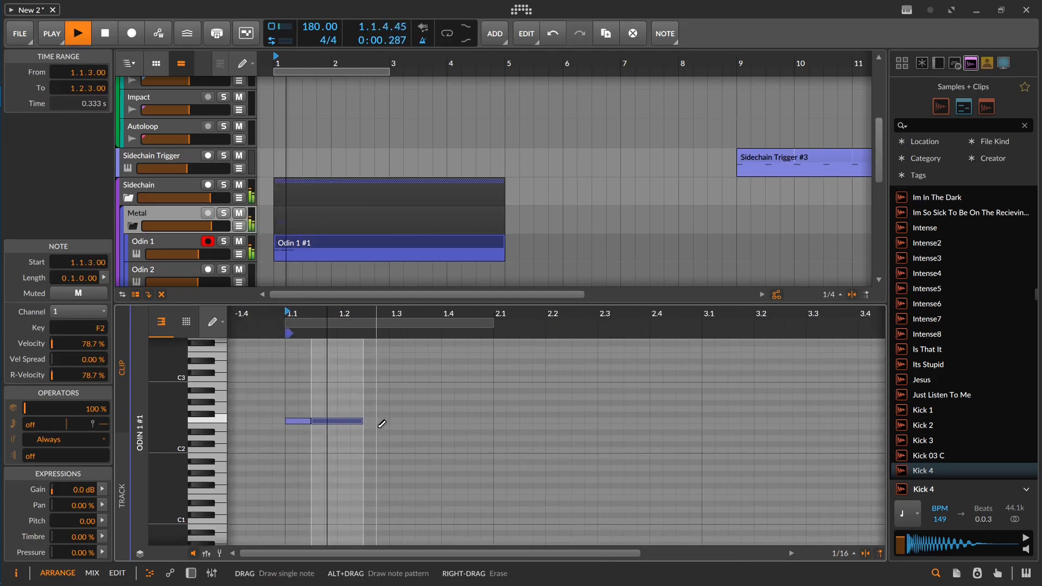
key("space")
Step: Draw the Odin 1 riff with F2, D#2 and F#2 notes in bar 1 leading to B2 notes in bar 2
left_click_drag(367, 433, 505, 433)
left_click(393, 416)
left_click(421, 421)
left_click_drag(505, 433, 492, 432)
key("space")
Step: Finish bar 2 of the riff with short G#2, A#2 and G#2 notes up to bar 3 and play it back
key("space")
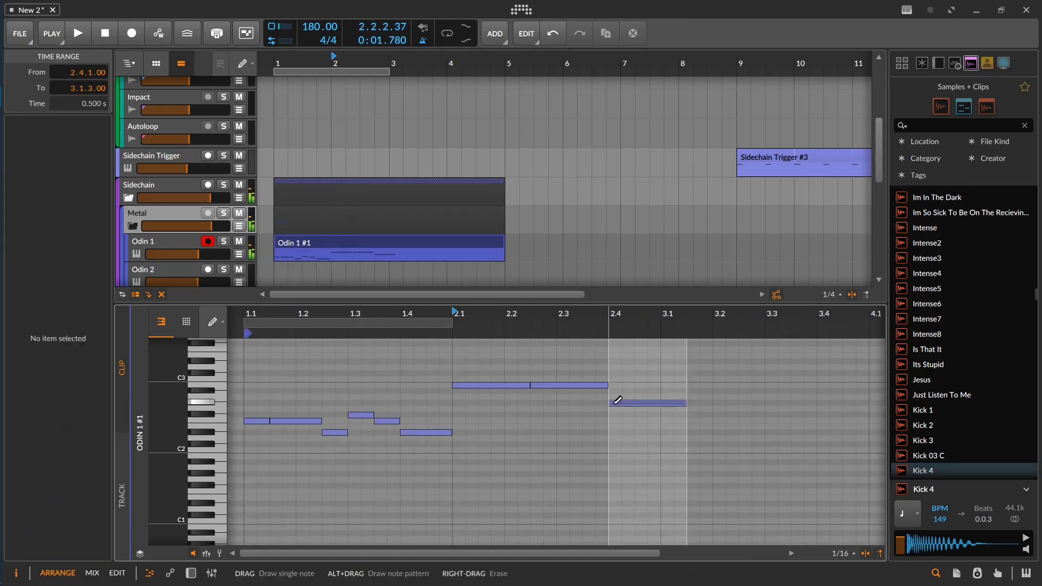
left_click(619, 402)
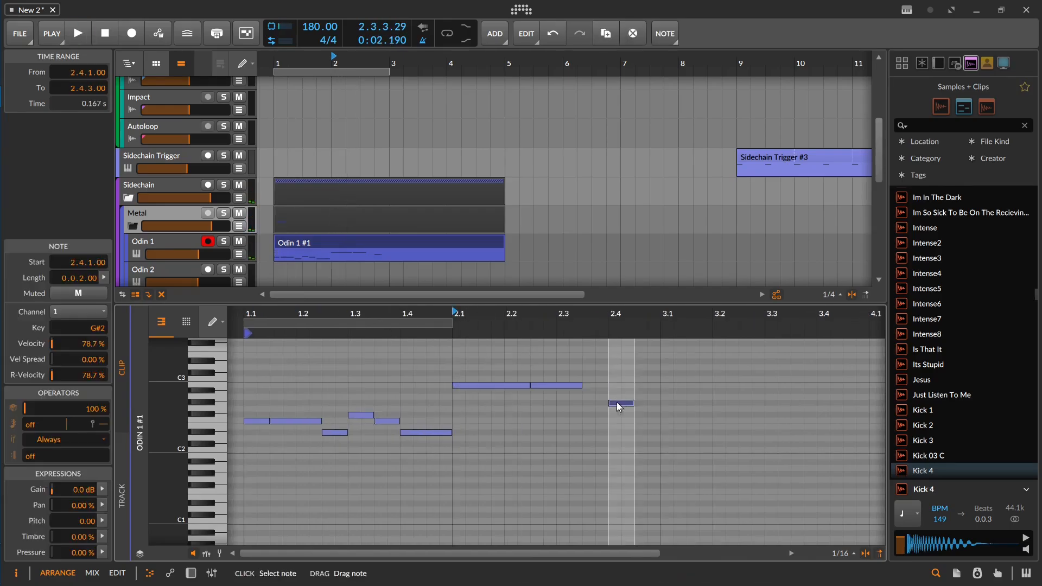
left_click_drag(619, 404, 592, 404)
mouse_move(611, 391)
left_mouse_down()
mouse_move(658, 392)
mouse_move(633, 391)
left_mouse_up()
left_click(640, 404)
key("space")
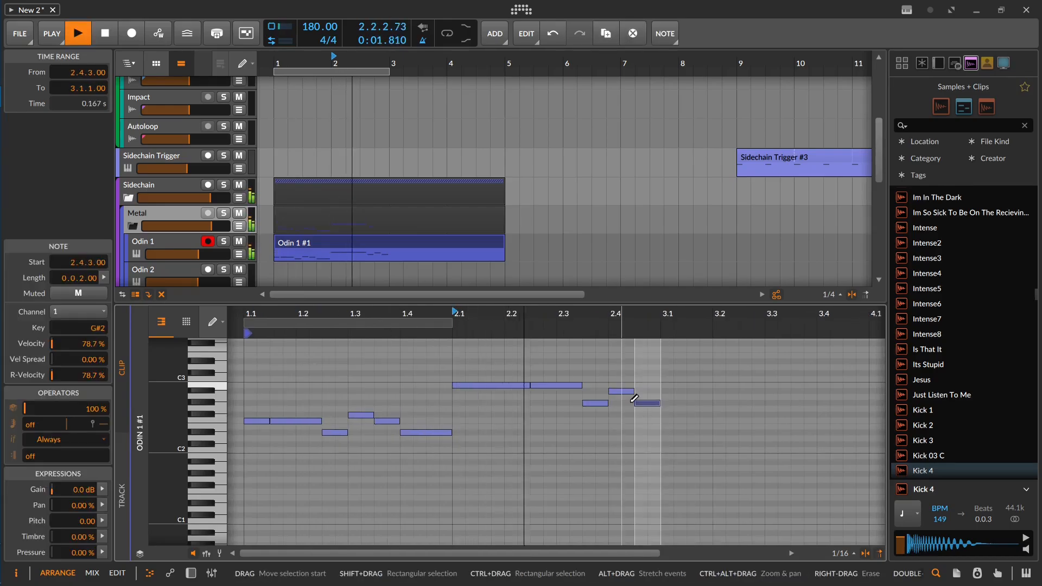
key("space")
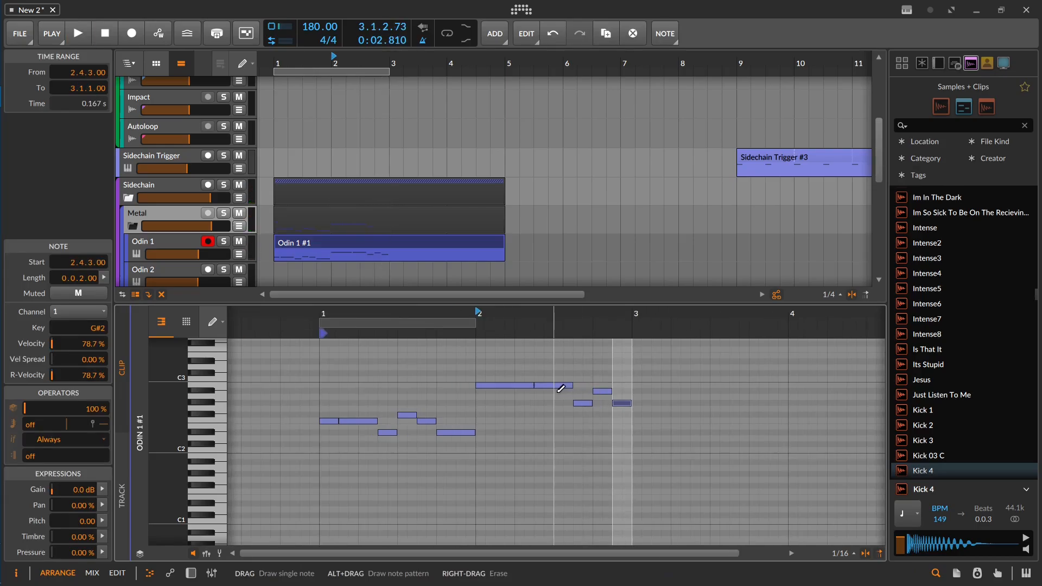
Step: Trim the Odin 1 riff clip to two bars and duplicate it through bar 8, alternating between Odin 1 and Odin 2
left_click_drag(504, 243, 367, 244)
key("ctrl+d")
key("ctrl+d")
key("ctrl+d")
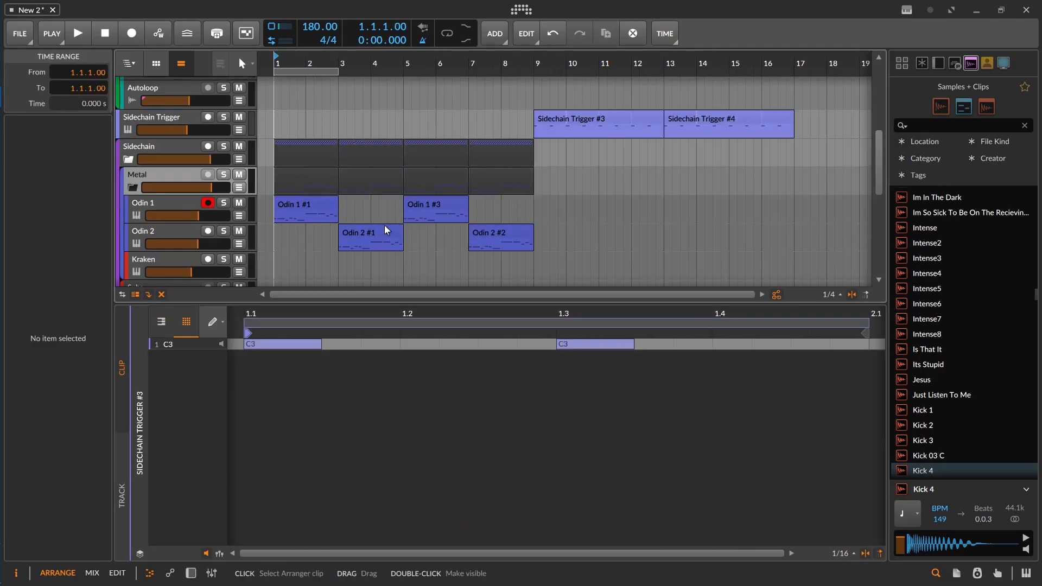
Step: Layer copies of the riff on Odin 1, Odin 2 and Kraken across bars 9 to 16 and play from 7.4.1
left_click_drag(419, 208, 549, 207)
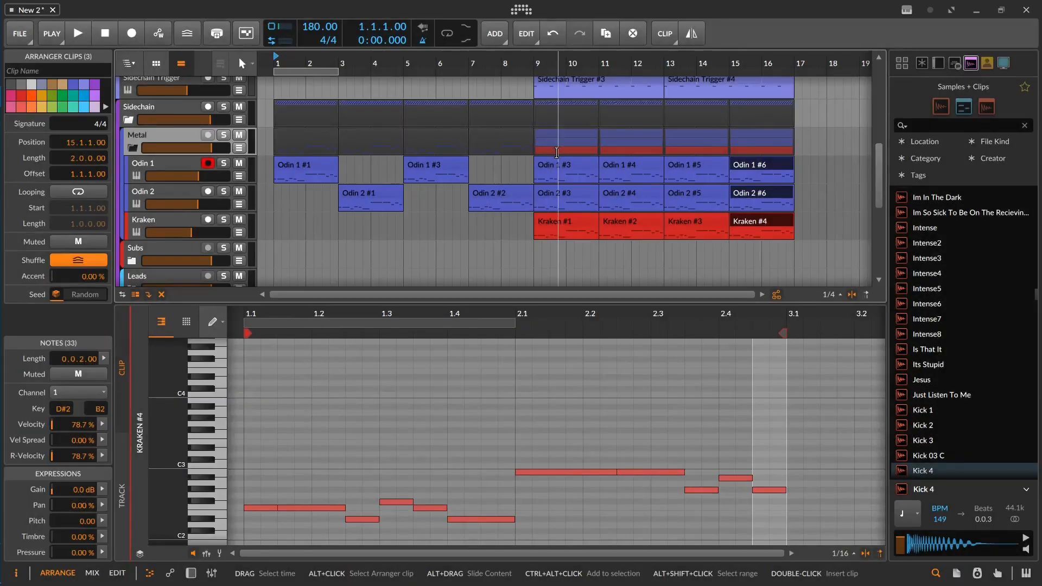
scroll(572, 164, "down", 1)
scroll(543, 163, "up", 1)
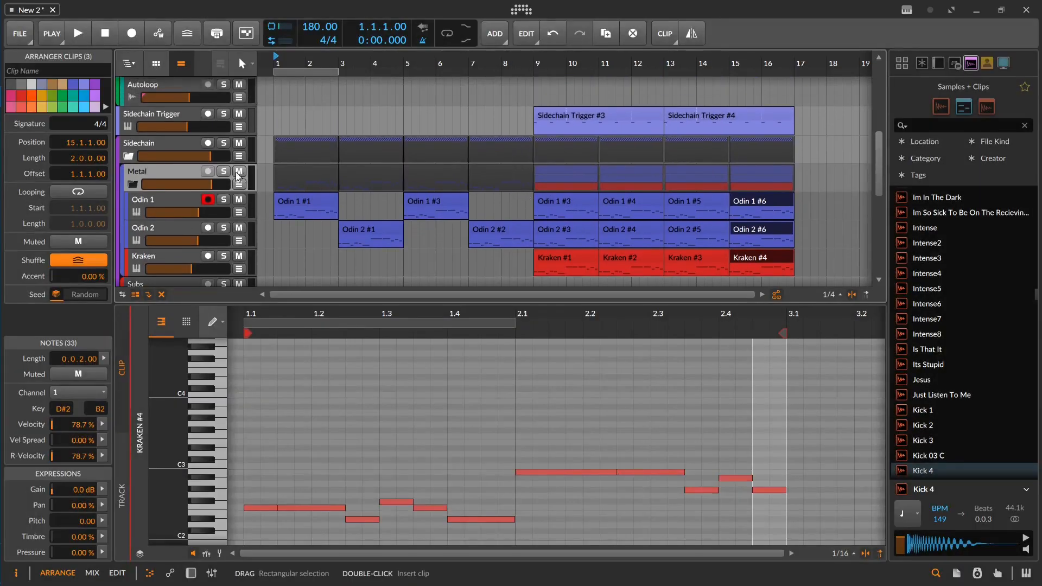
scroll(489, 155, "right", 2)
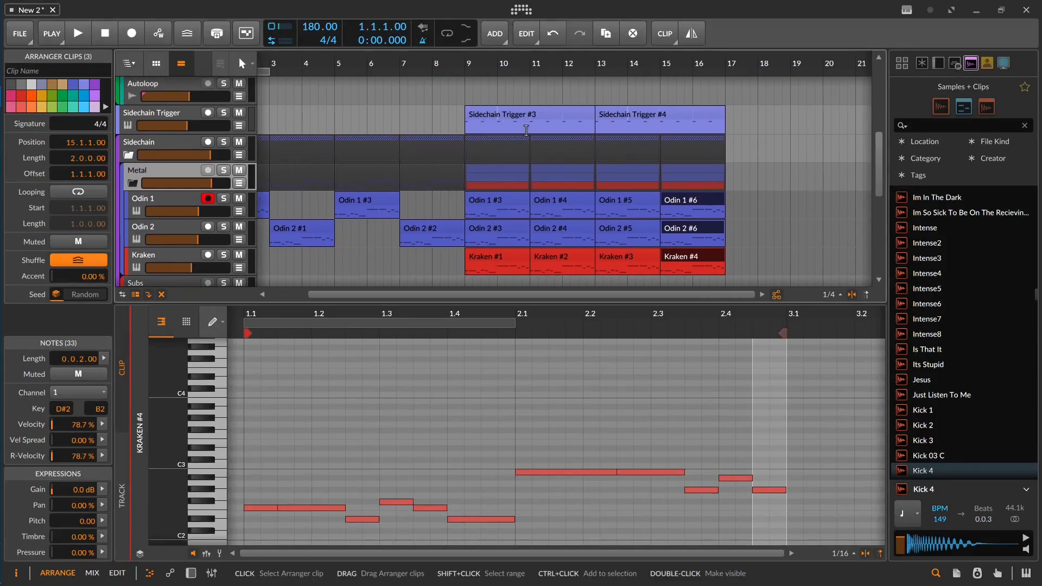
scroll(481, 162, "left", 2)
left_click(494, 119)
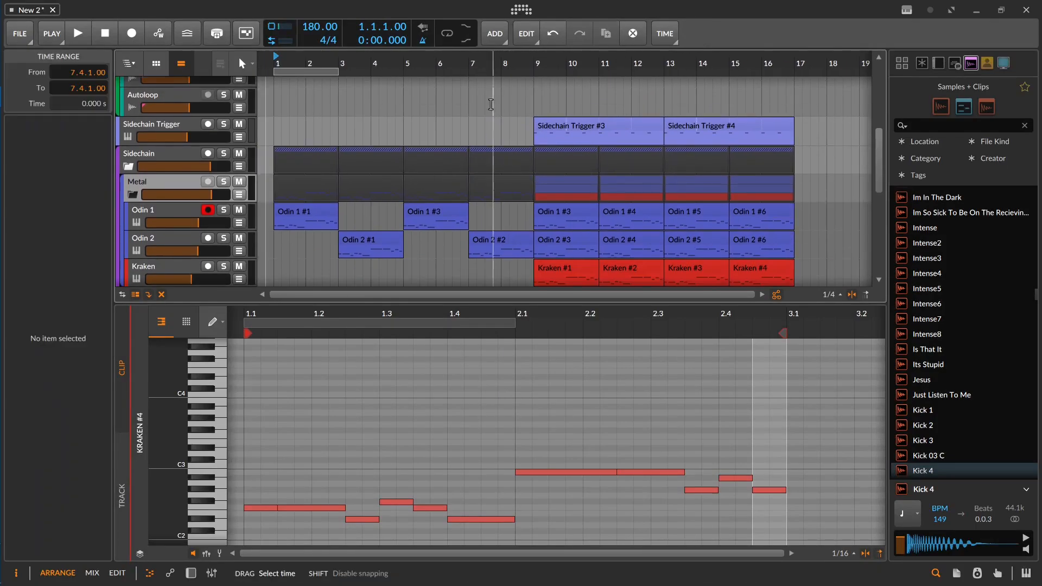
key("space")
scroll(513, 114, "right", 1)
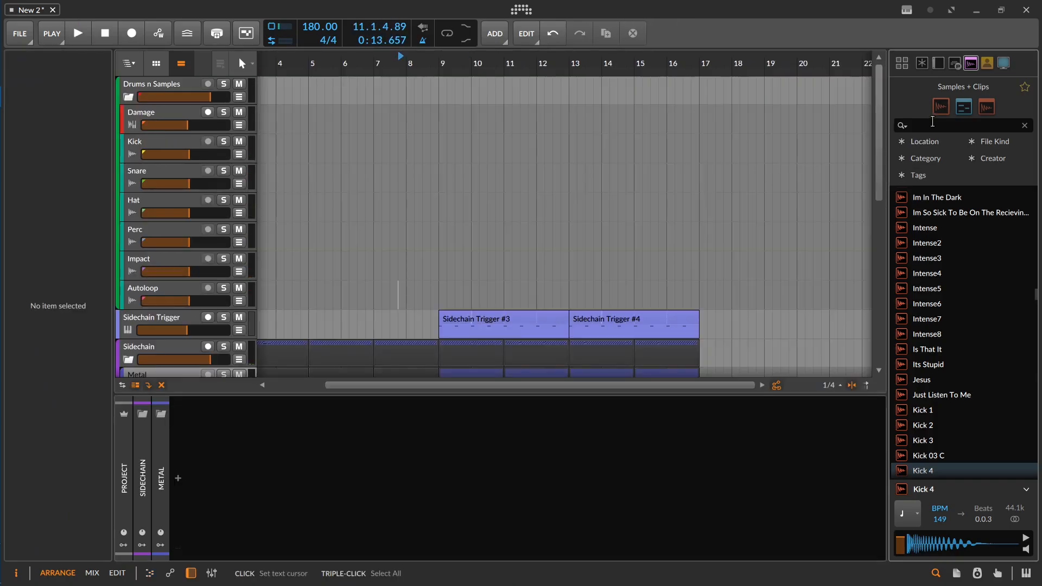
Step: Search the samples for kick, audition a few, and place V_RIOT_kick_10 on the Kick track at bar 9
type("kick")
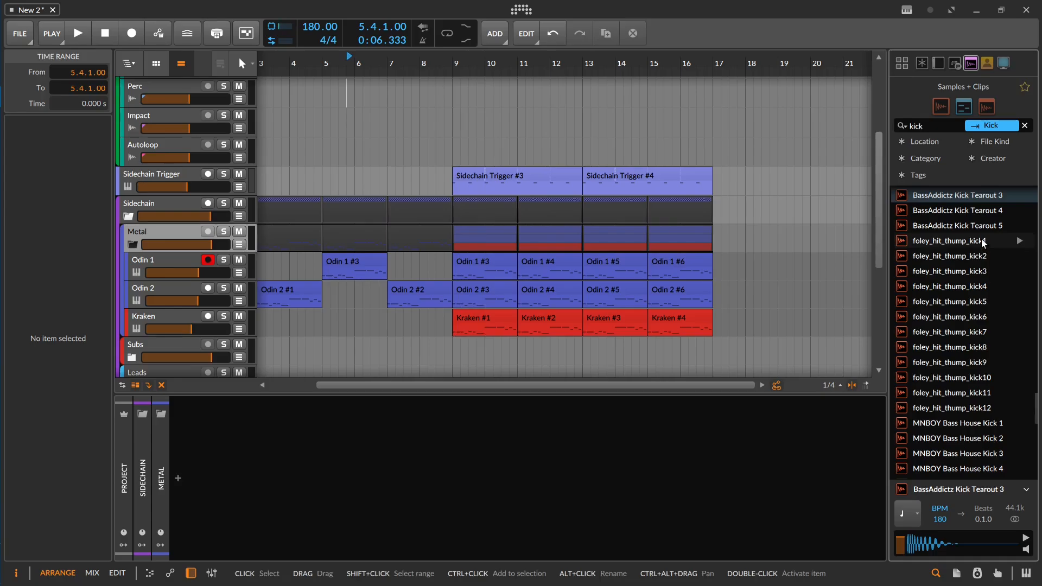
scroll(981, 239, "down", 10)
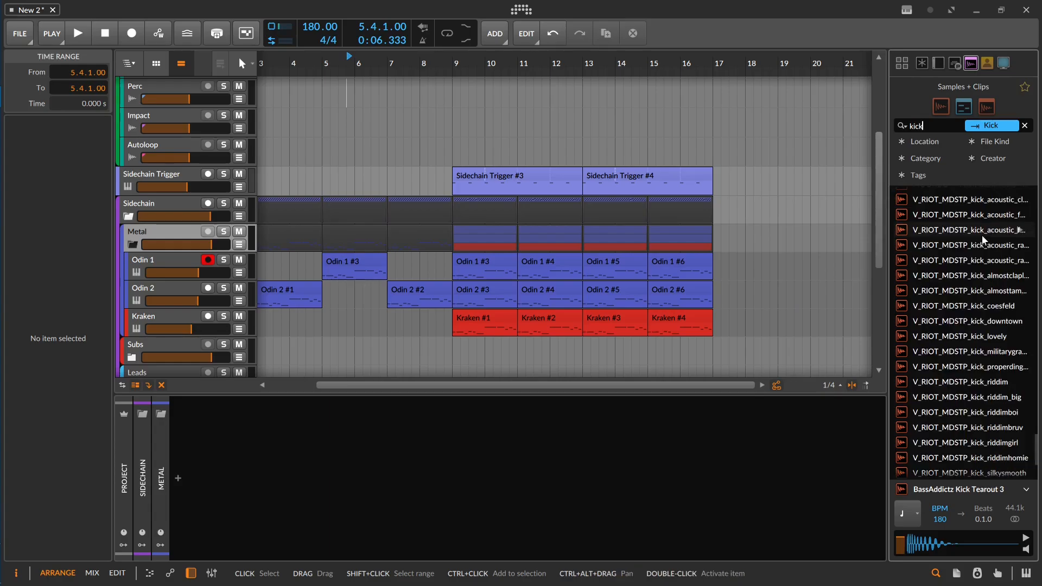
scroll(983, 240, "up", 15)
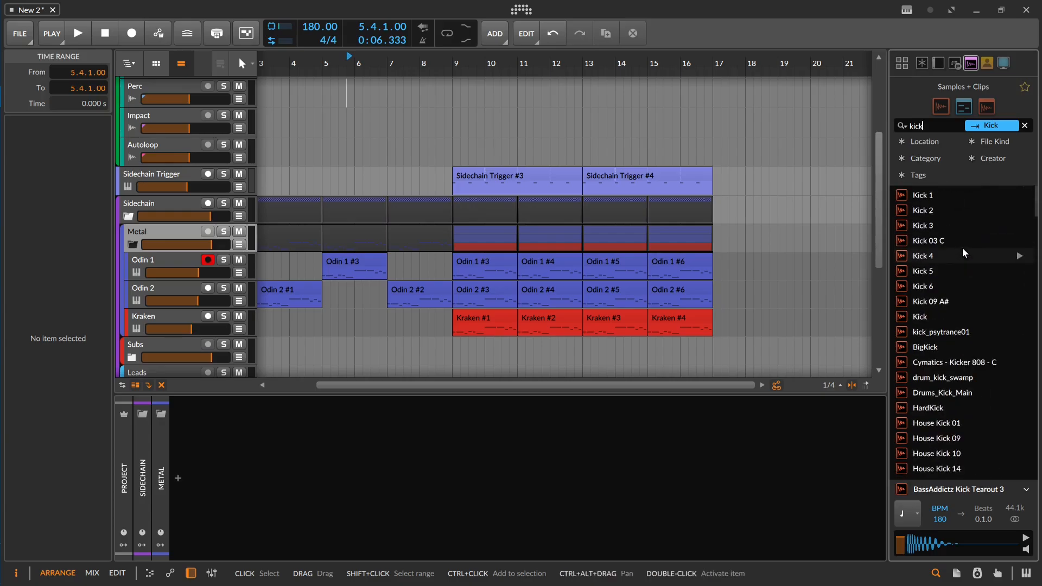
scroll(963, 248, "down", 5)
scroll(988, 289, "down", 4)
left_click(975, 257)
left_click(1013, 303)
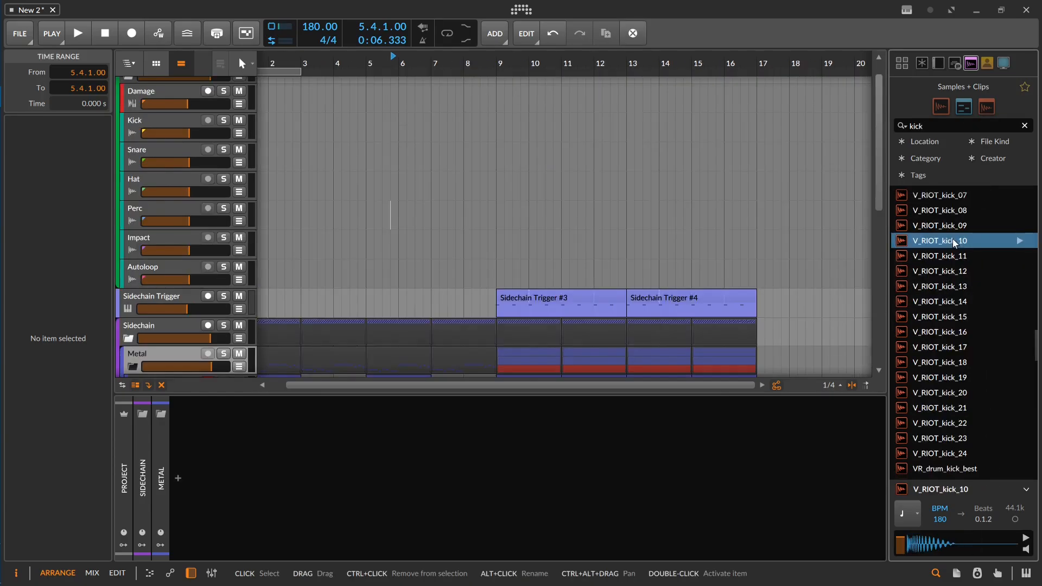
left_click_drag(956, 242, 497, 130)
left_click(495, 145)
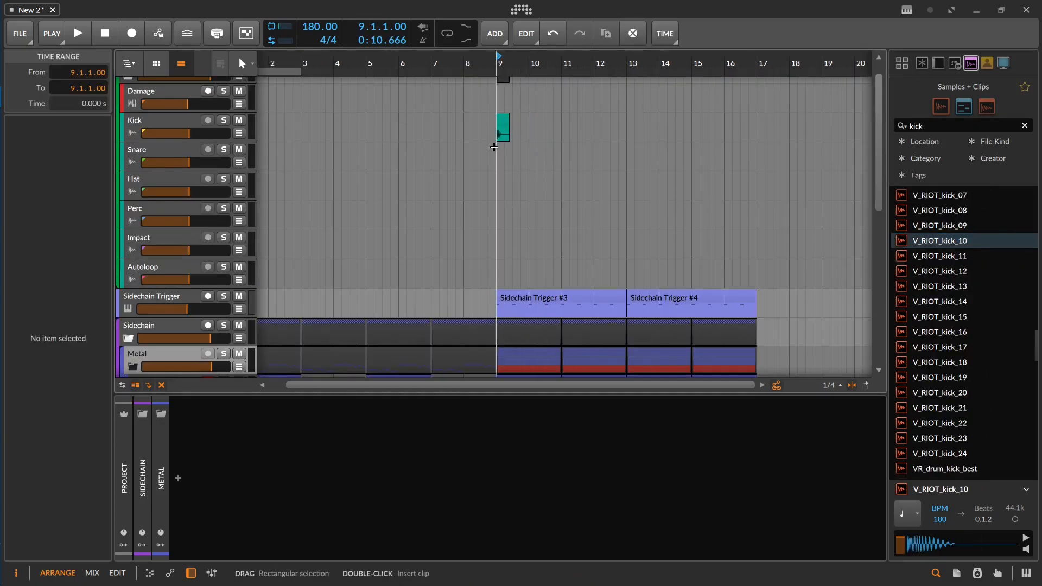
Step: Trim the kick clip at bar 9 to one beat and copy it to bar 10
scroll(494, 144, "up", 5)
left_click_drag(545, 124, 530, 124)
key("space")
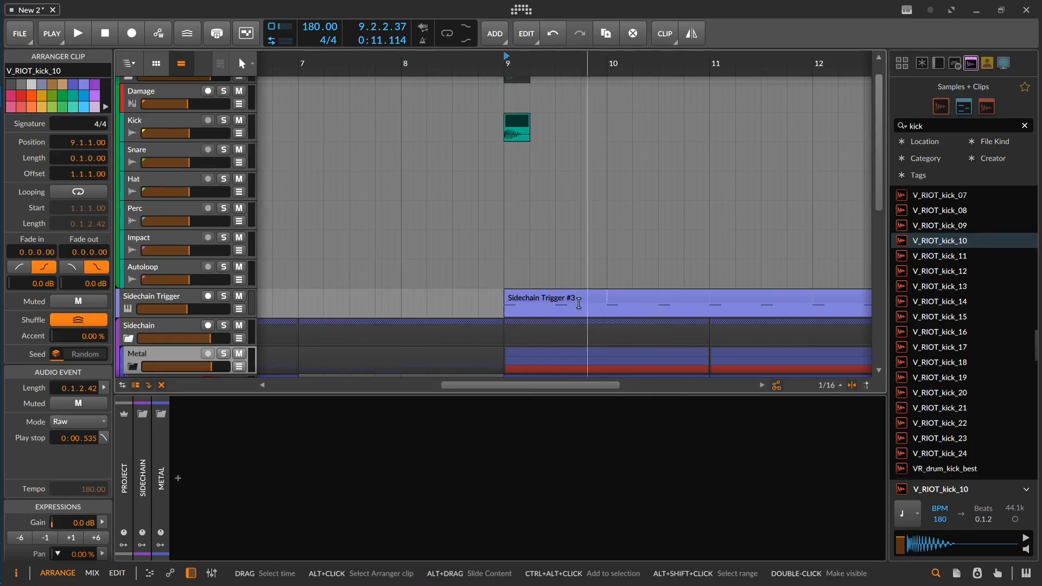
key("space")
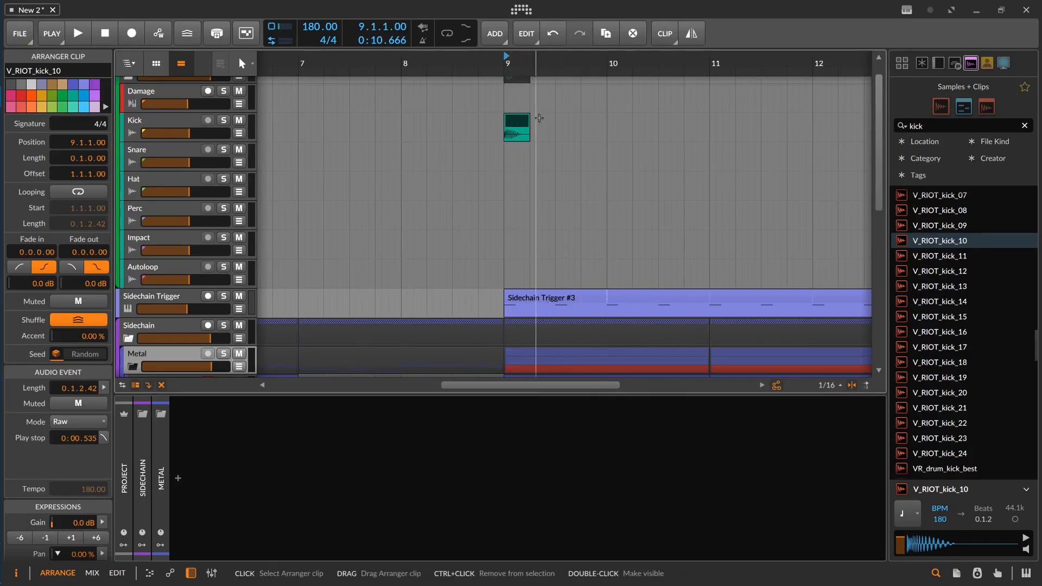
left_click_drag(523, 130, 622, 125)
Step: Search the samples for snare, audition several, and place VR_drum_snare_deathcombo at 9.3.1 on the Snare track
double_click(918, 126)
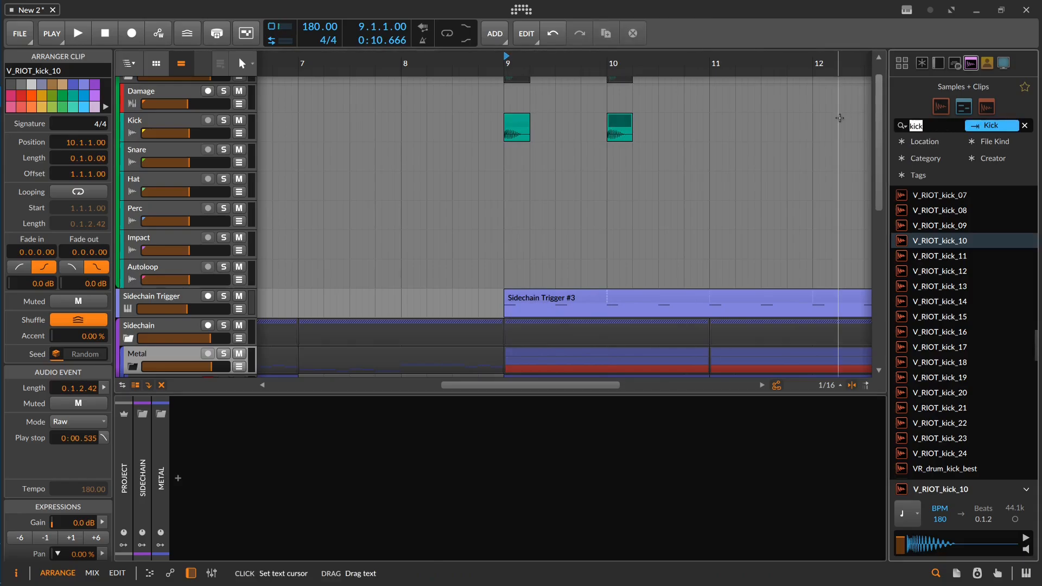
type("snare")
scroll(1018, 242, "down", 5)
left_click(1018, 242)
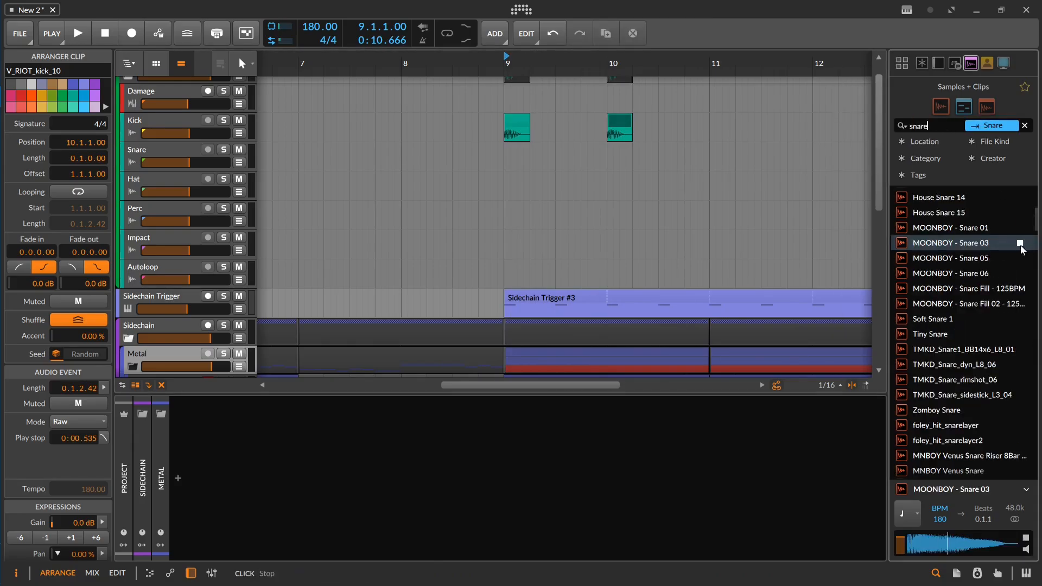
left_click(1018, 211)
scroll(1019, 217, "down", 5)
left_click(1019, 254)
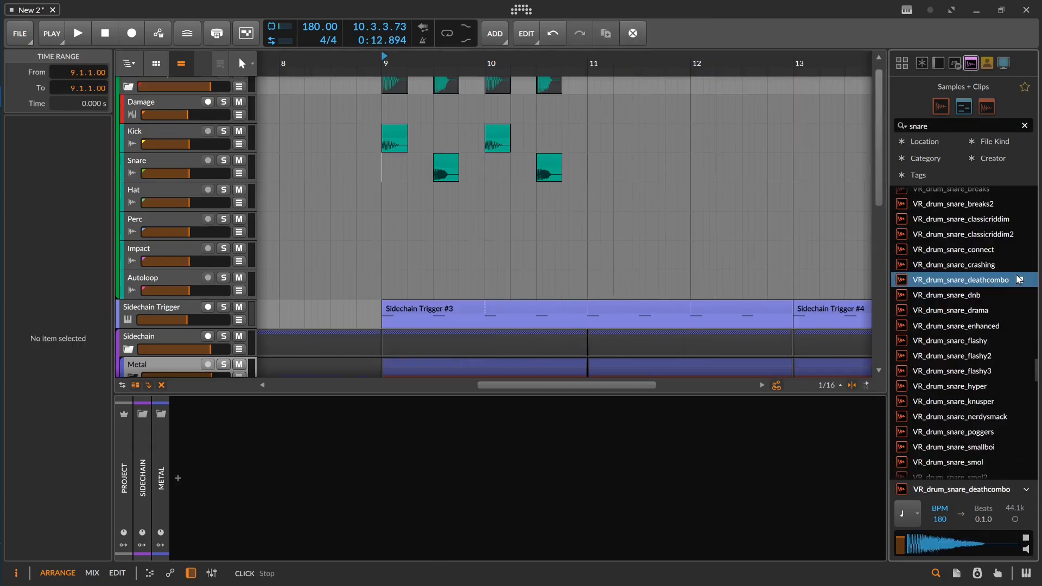
left_click(453, 164)
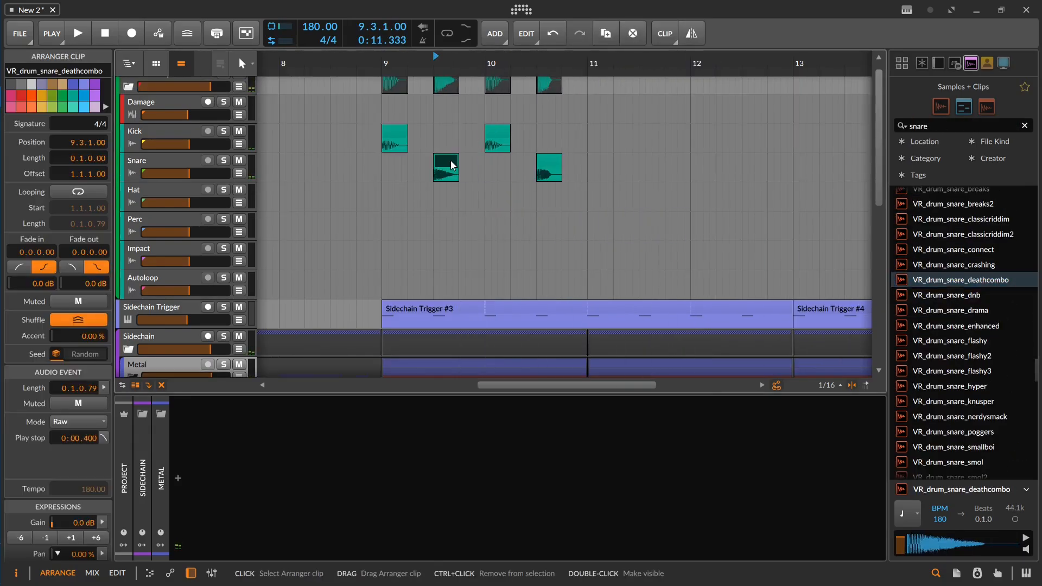
left_click(375, 168)
key("space")
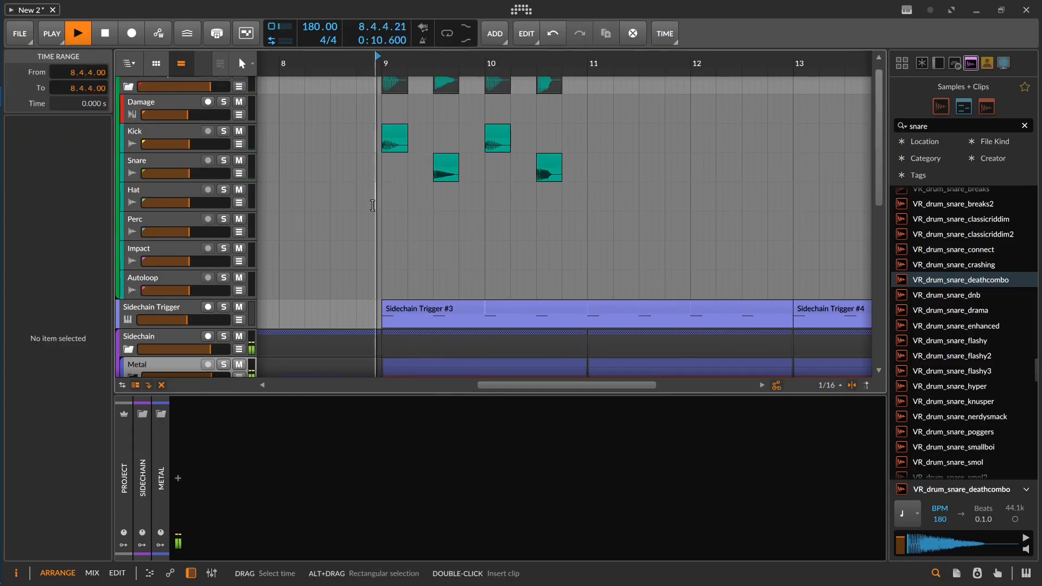
key("space")
Step: Replace the snare clip at 10.3.1 with a copy of the one at 9.3.1, using -6 dB gain
left_click(551, 167)
key("Delete")
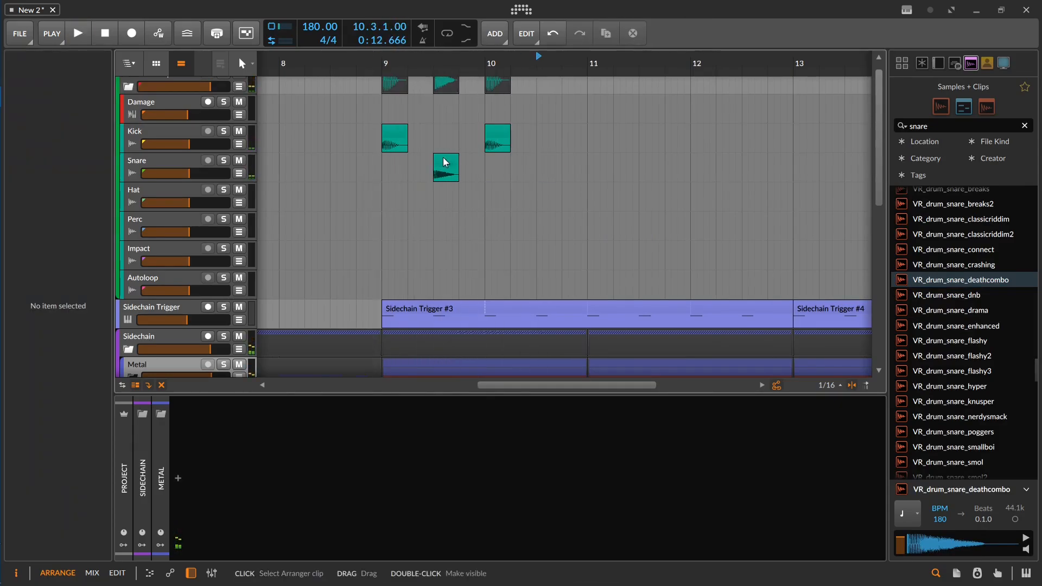
left_click(446, 164)
left_click_drag(446, 163, 546, 160)
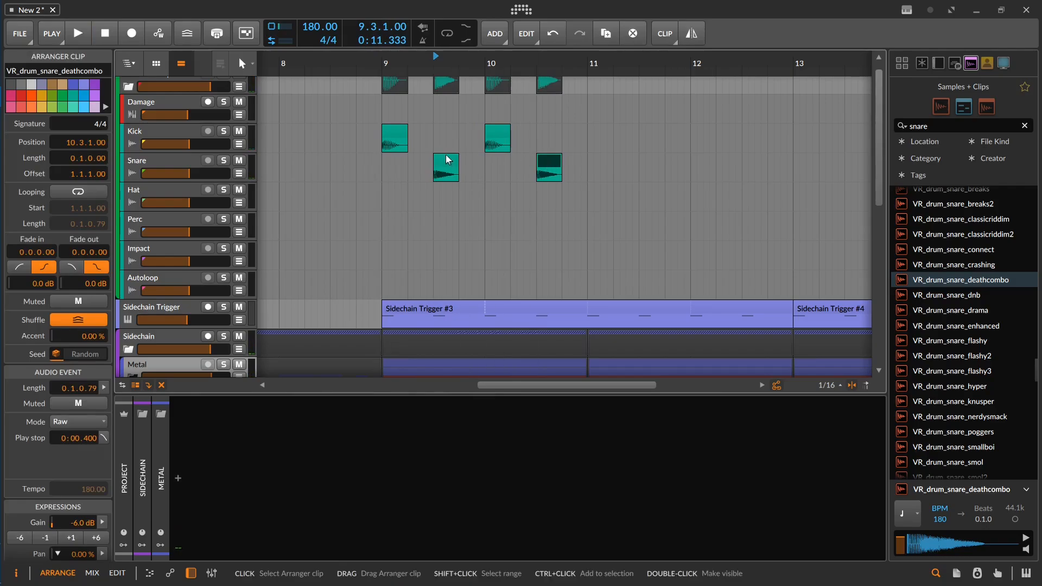
Step: Duplicate the two-bar kick and snare pattern of bars 9 and 10 through bar 16 and play it from 8.4.3
mouse_move(354, 148)
left_mouse_down()
mouse_move(565, 177)
mouse_move(551, 149)
mouse_move(525, 204)
left_mouse_up()
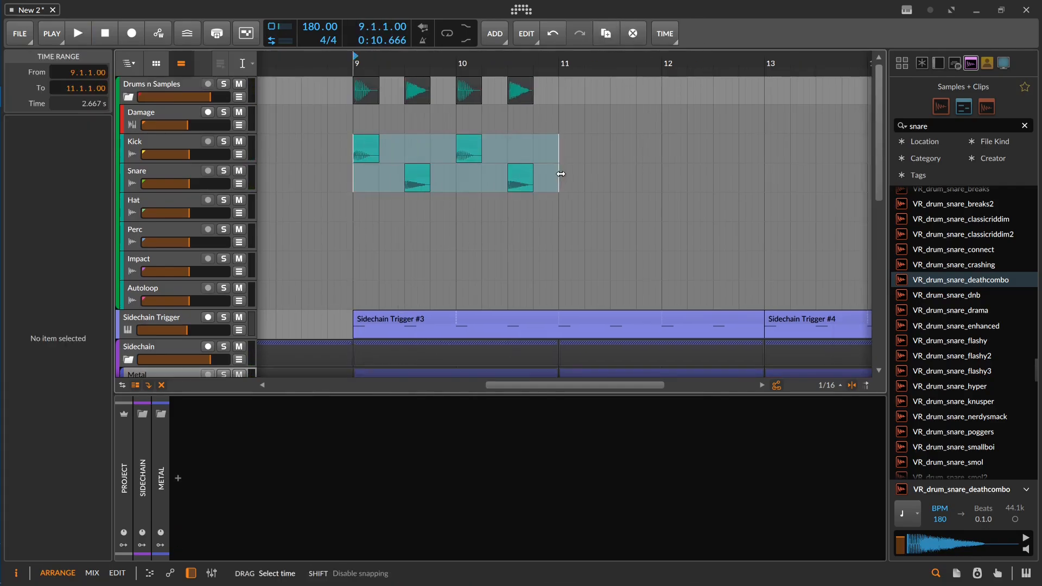
scroll(561, 174, "down", 1)
key("ctrl+d")
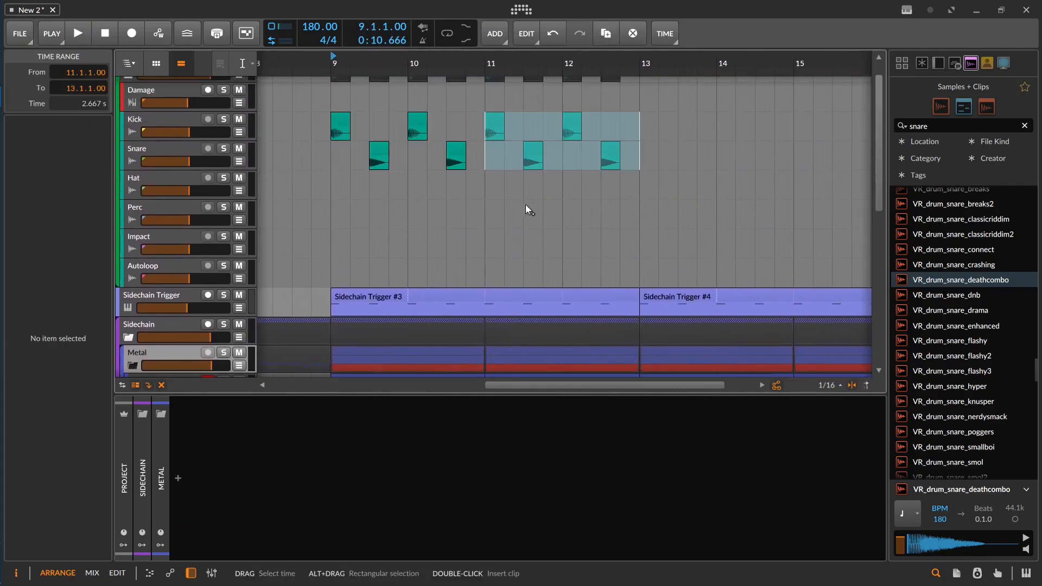
key("ctrl+d")
key("ctrl+d")
left_click_drag(613, 200, 577, 203)
left_click_drag(361, 191, 371, 210)
left_click(389, 200)
key("space")
left_click_drag(440, 165, 395, 165)
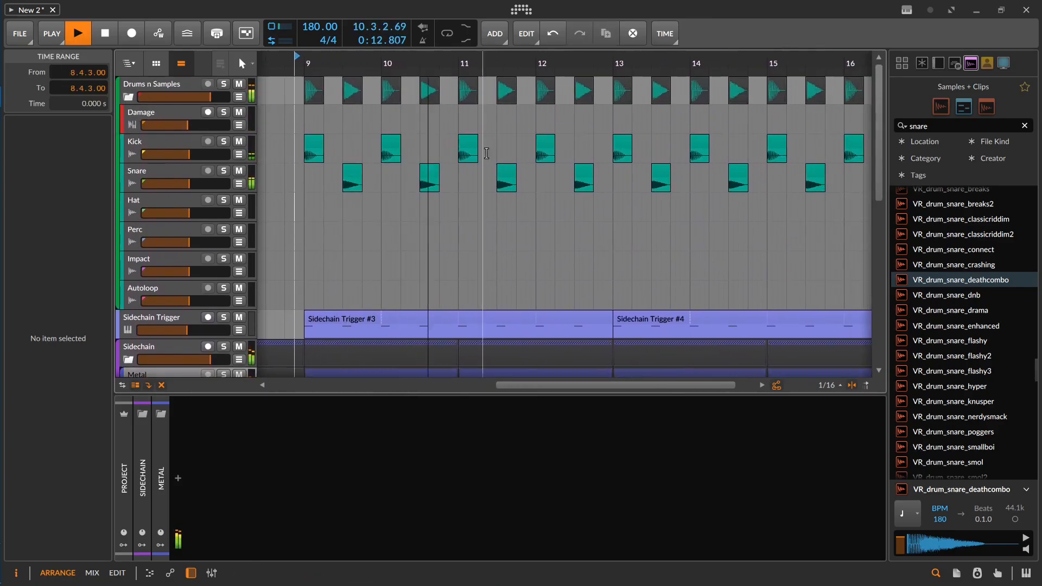
key("space")
Step: Add copies of the kick on beat 3 of bars 13 to 16 and play the section from 12.3.4
left_click(465, 146)
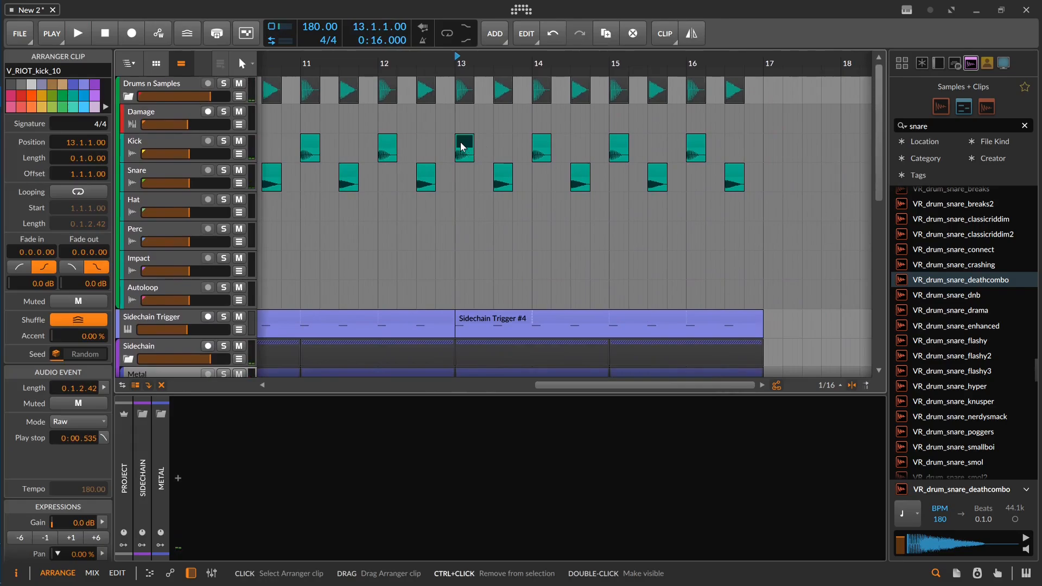
left_click_drag(461, 146, 525, 146, "ctrl")
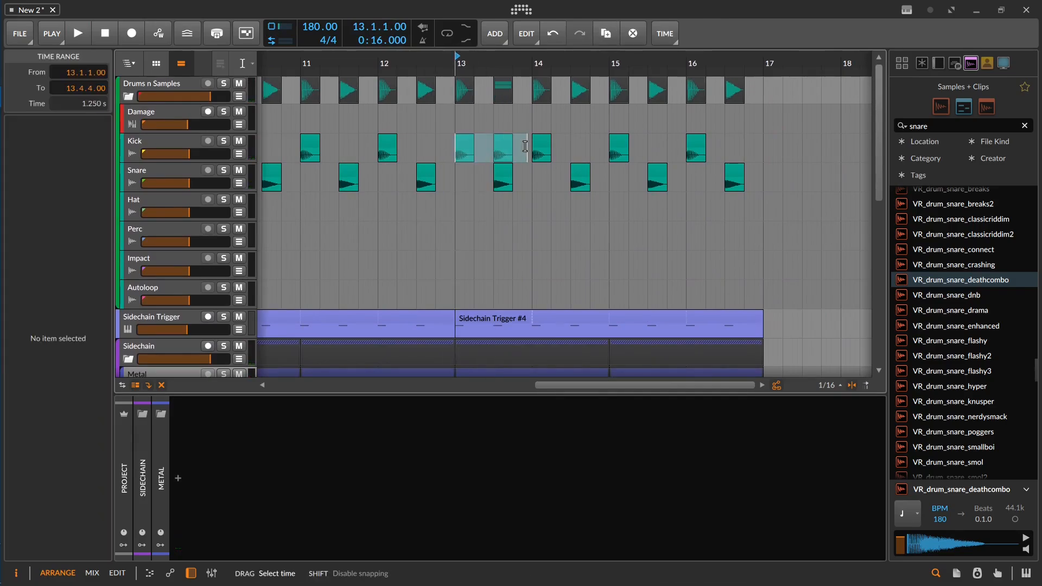
left_click(432, 215)
key("space")
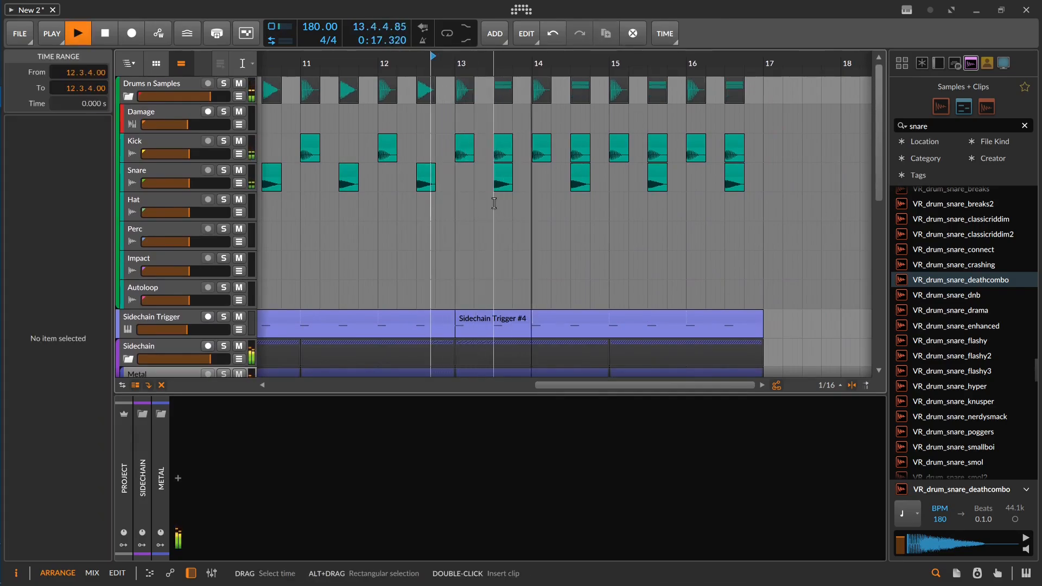
scroll(495, 202, "down", 2)
left_click_drag(454, 249, 597, 245)
key("space")
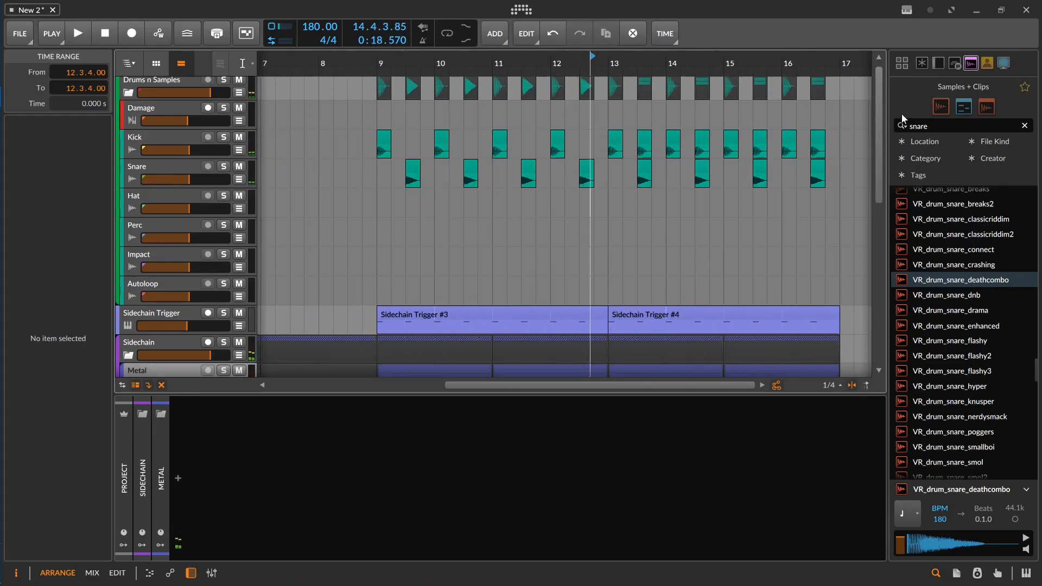
Step: Search the samples for top loop, audition a few, and place VR_top_loop_izze_150 at bar 9 on the Hat track
left_click(1024, 126)
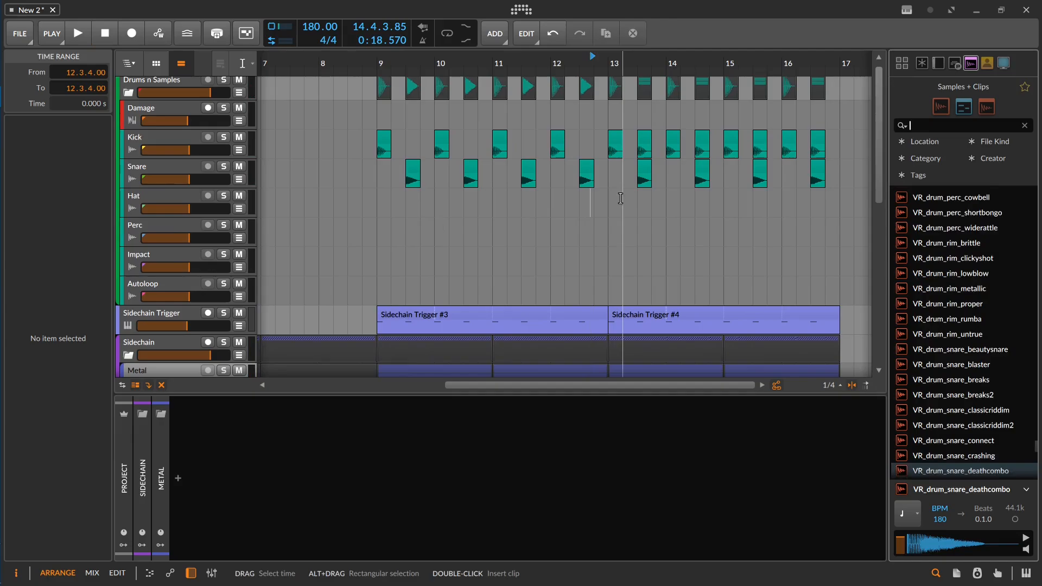
type("top loop")
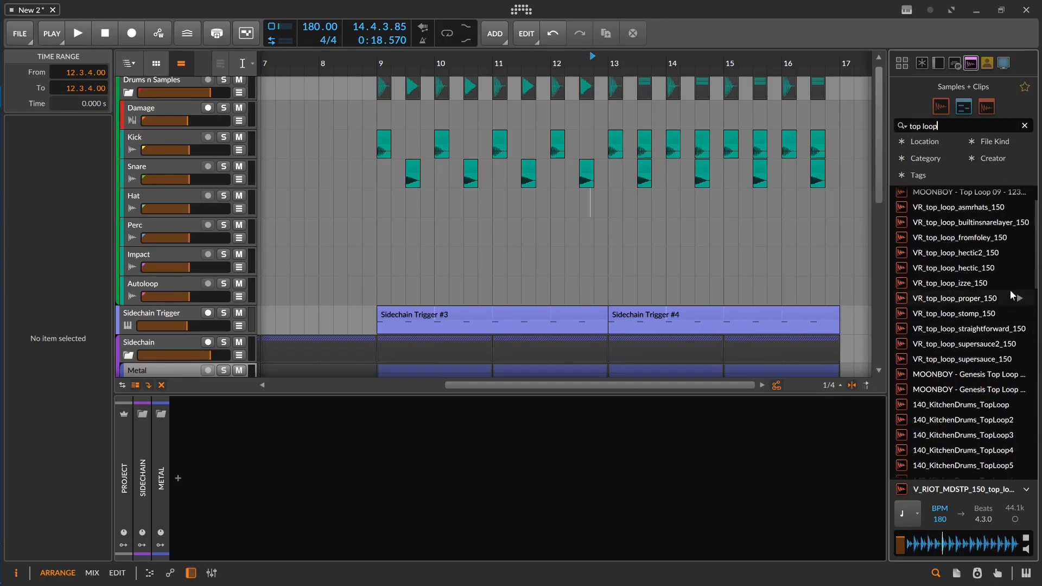
left_click(1019, 272)
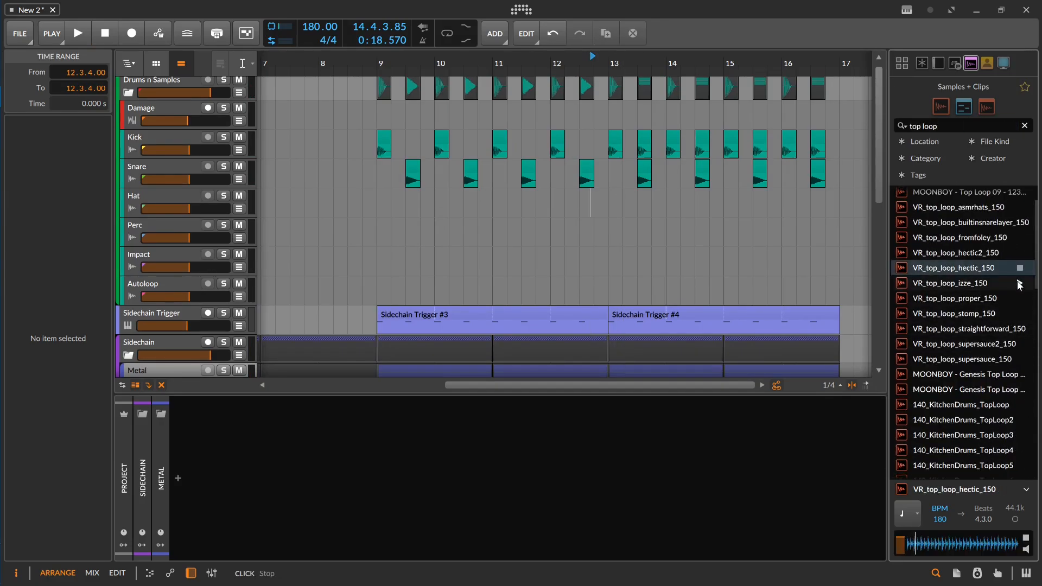
left_click(1013, 284)
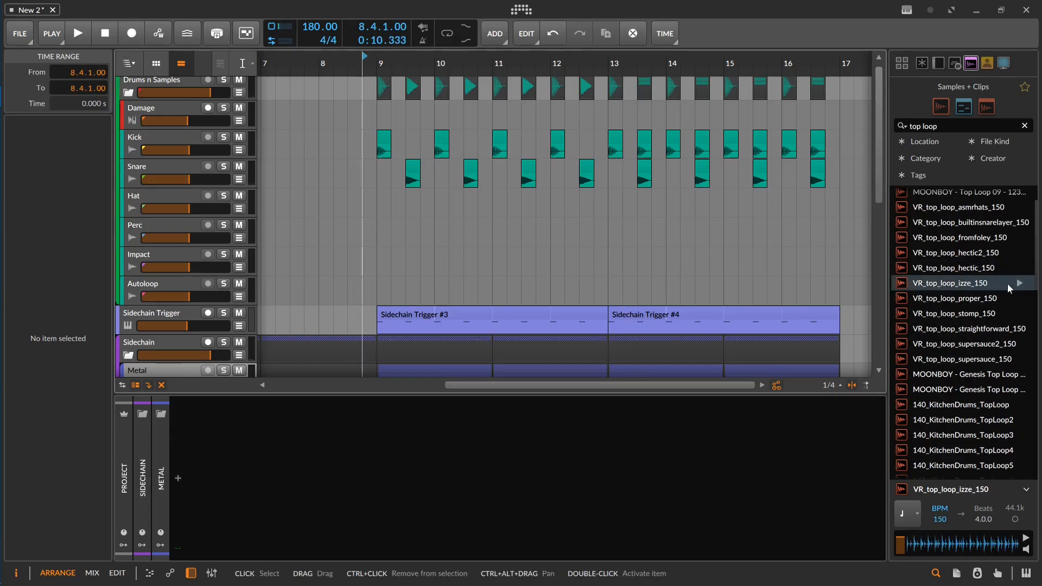
left_click_drag(1013, 284, 380, 208)
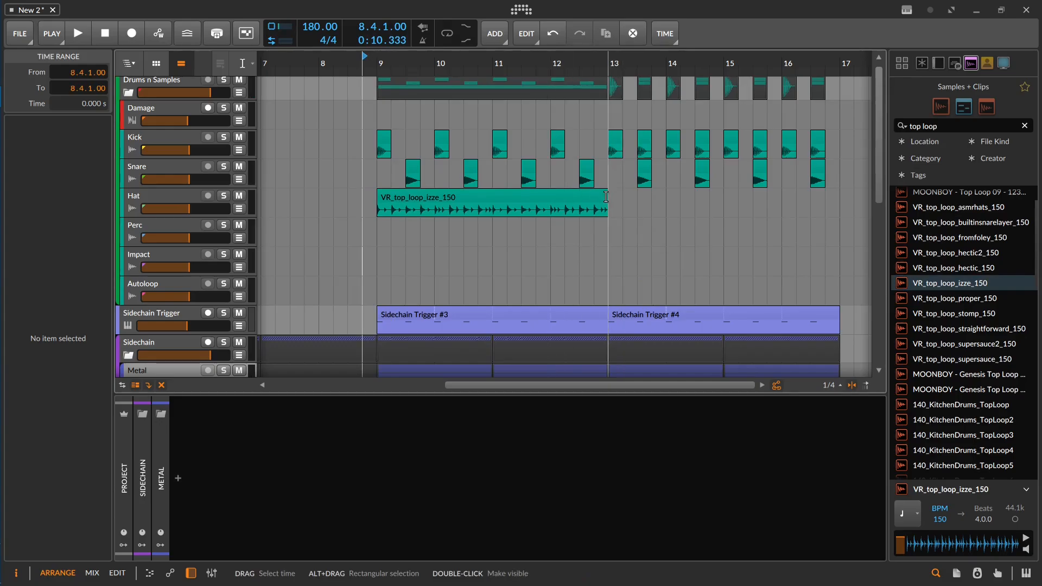
Step: Set the VR_top_loop_izze_150 clip's stretch mode to Repitch and play it back from bar 9
left_click(399, 199)
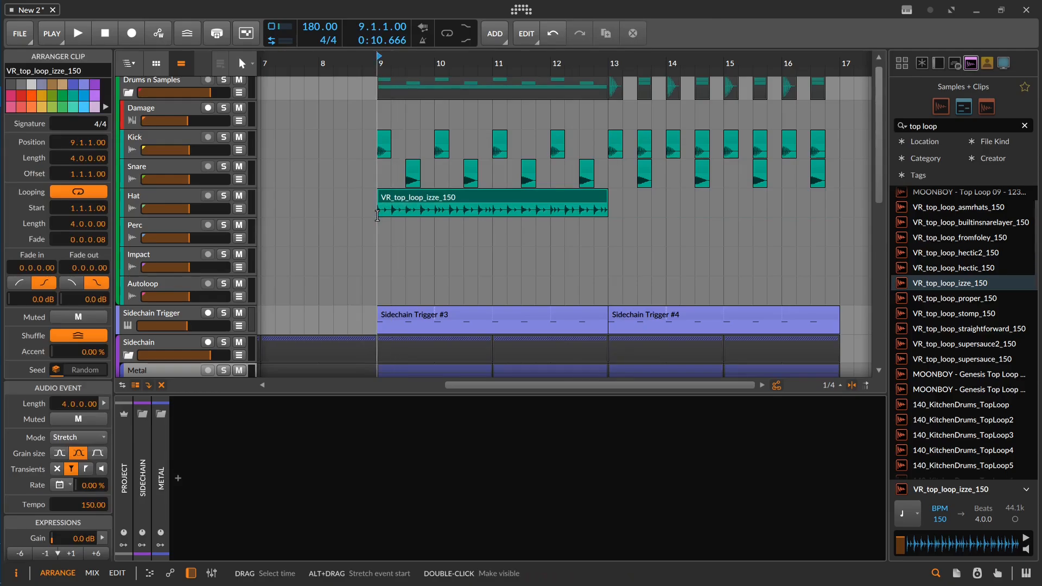
left_click(71, 437)
left_click(84, 420)
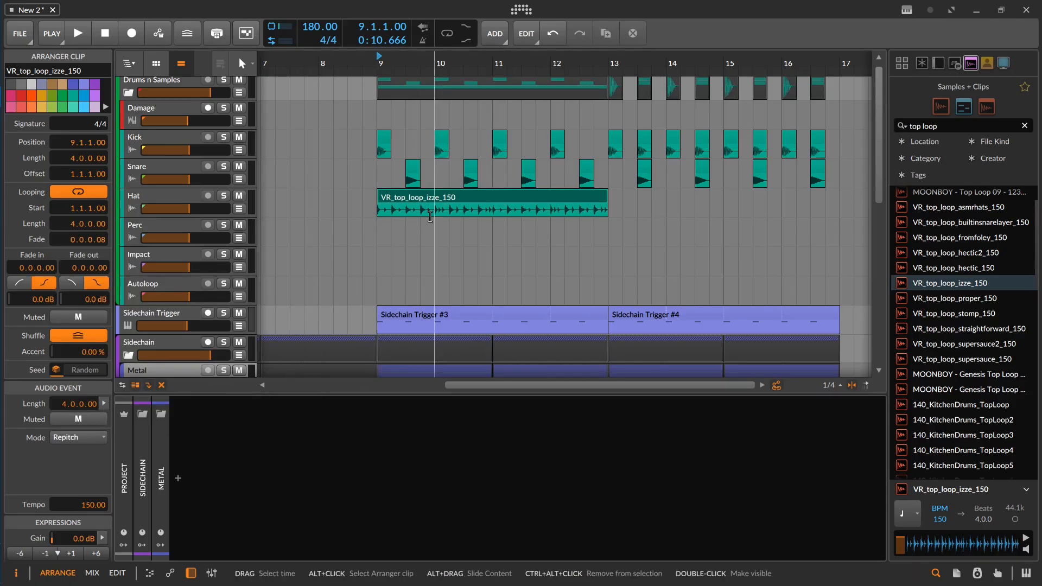
key("space")
key("space")
left_click(333, 242)
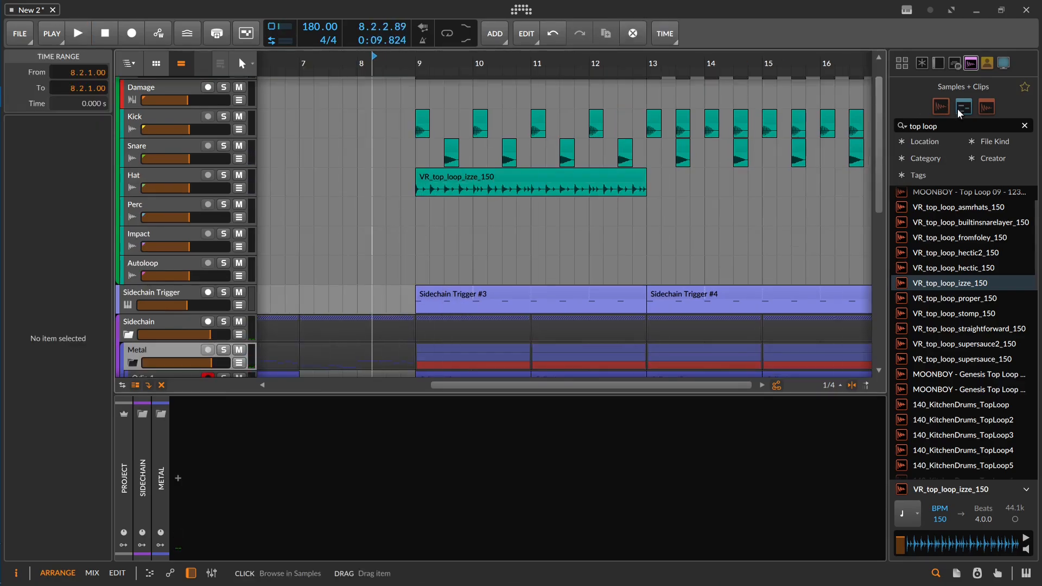
Step: Search the samples for crash, place V_RIOT_MDSTP_cymbal_crashlemontree at 9.1.1 on the Perc track with -6 dB gain, and play it
left_click_drag(956, 126, 889, 125)
type("crash")
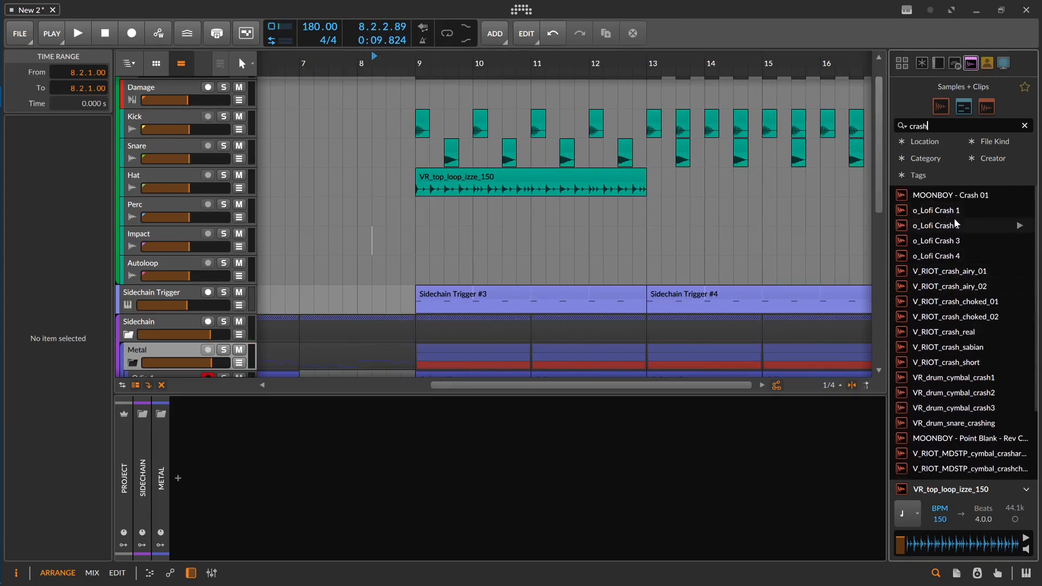
scroll(967, 380, "down", 3)
left_click(1020, 436)
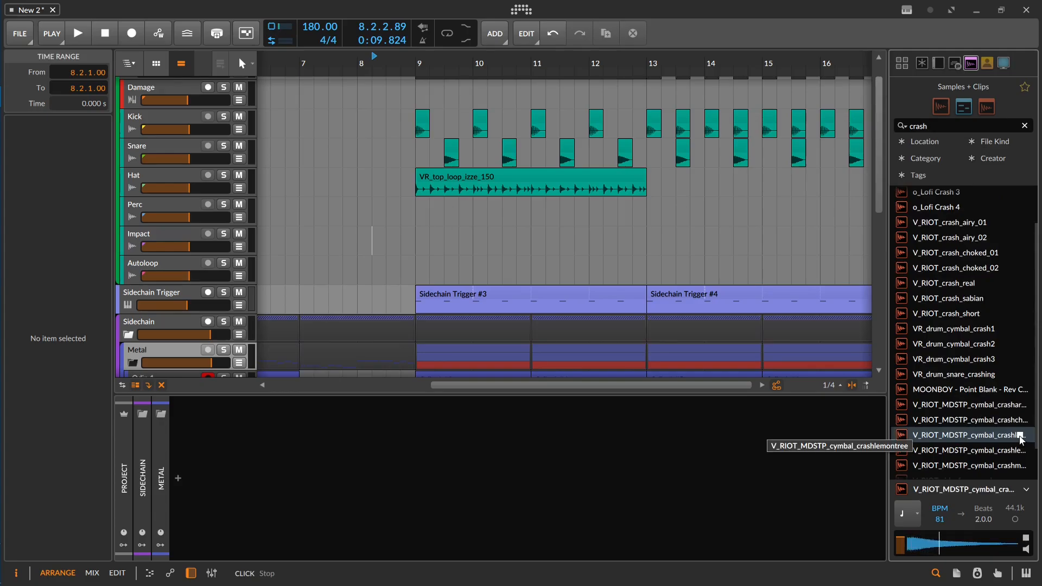
left_click_drag(1020, 436, 415, 211)
key("space")
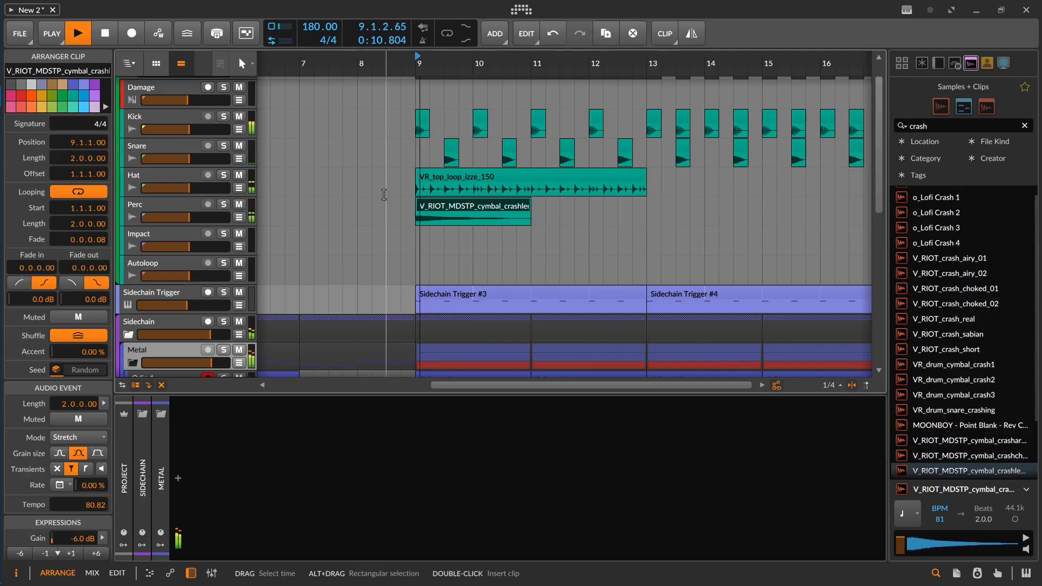
Step: Duplicate the VR_top_loop_izze_150 clip to bar 13 on the Hat track and play the section from 13.1.1
scroll(383, 194, "down", 3)
scroll(422, 180, "up", 1)
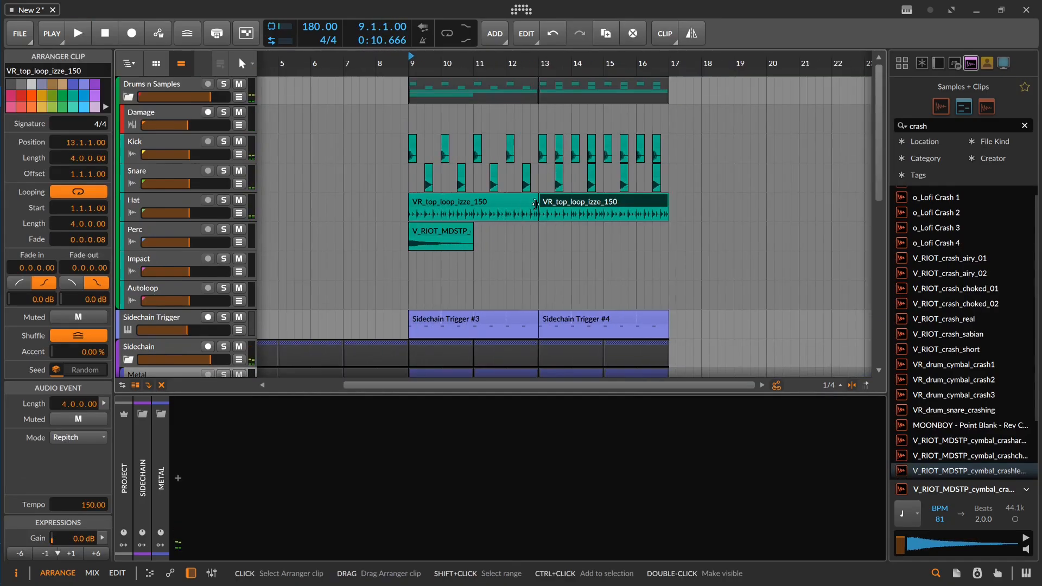
left_click(527, 228)
key("space")
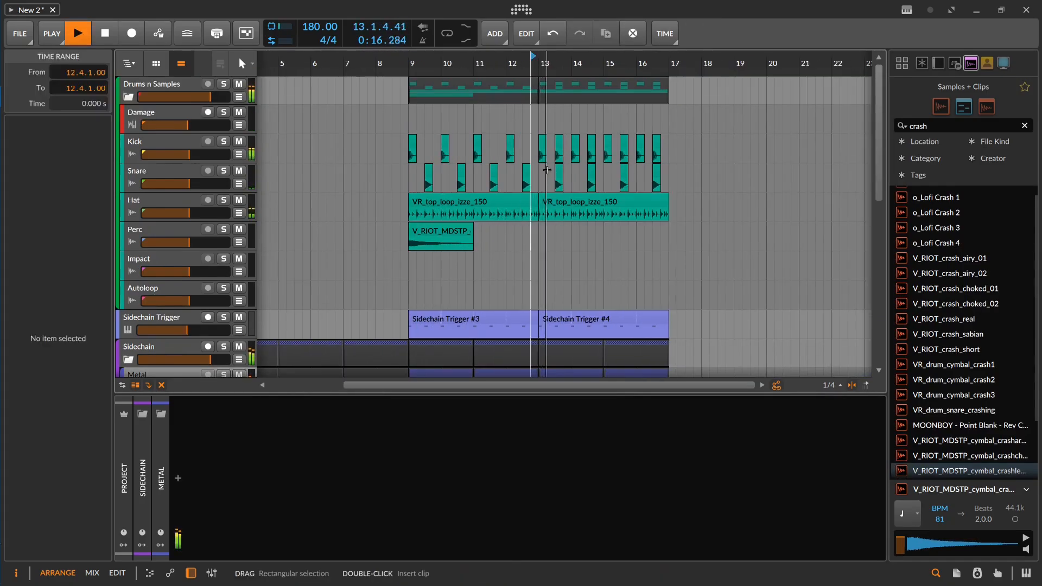
scroll(551, 170, "up", 2)
key("space")
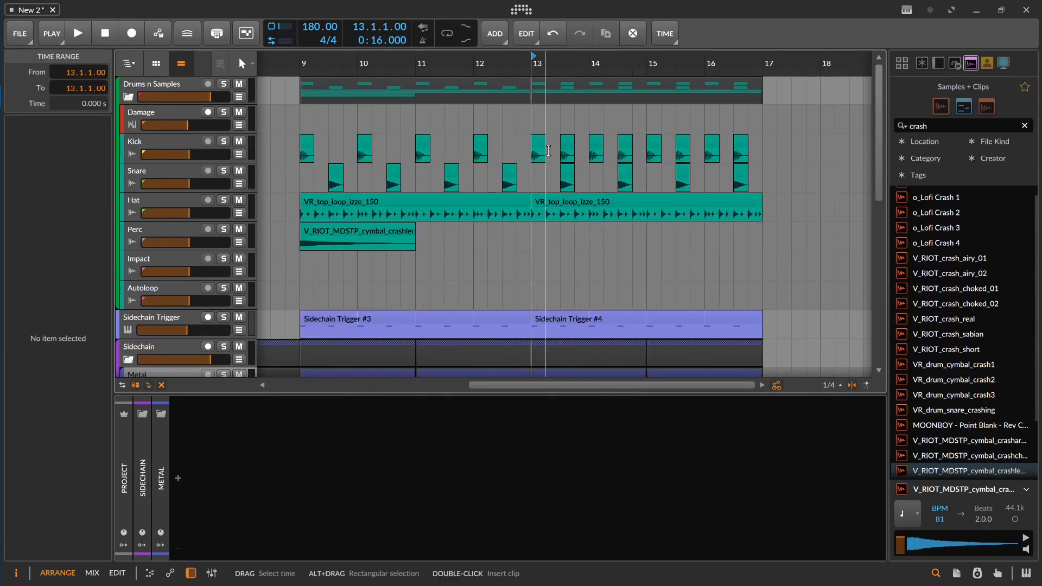
left_click(535, 155)
key("space")
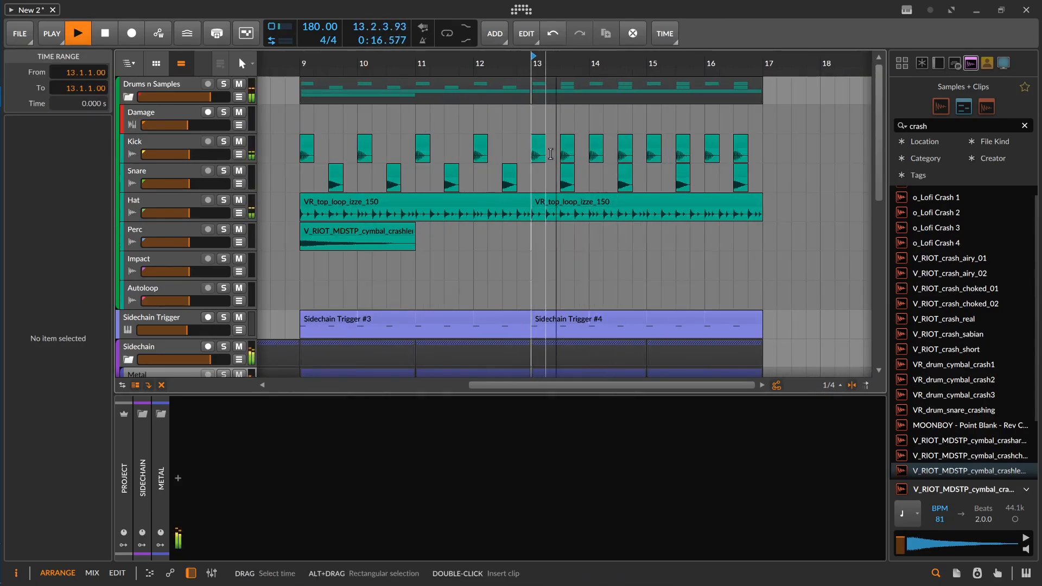
key("space")
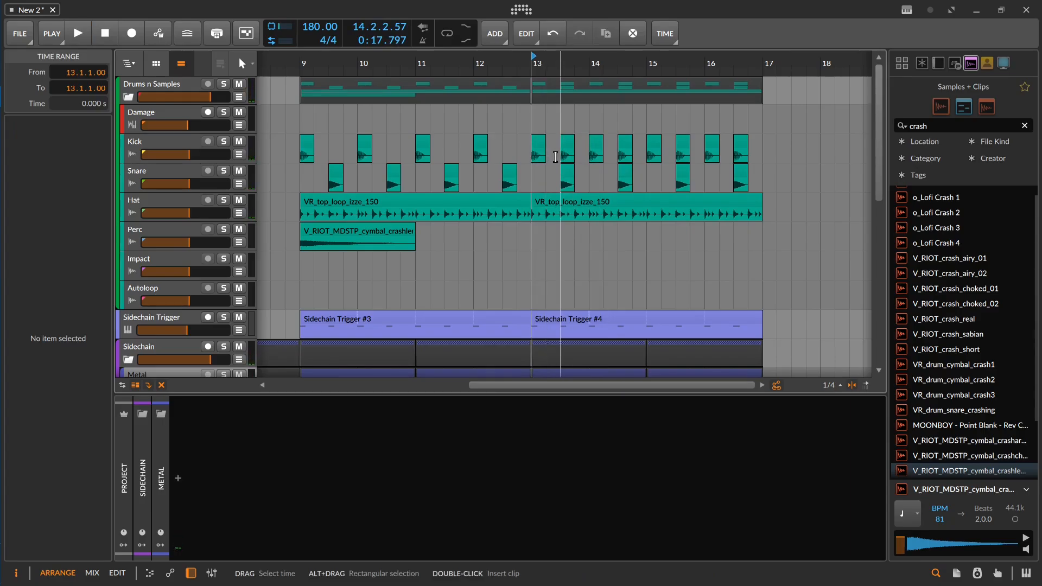
Step: Try repeated vocal_guys_hey_yelling_old clips on the Perc track over bars 13 to 16, deleting the last one that runs past bar 17
left_click_drag(939, 126, 821, 125)
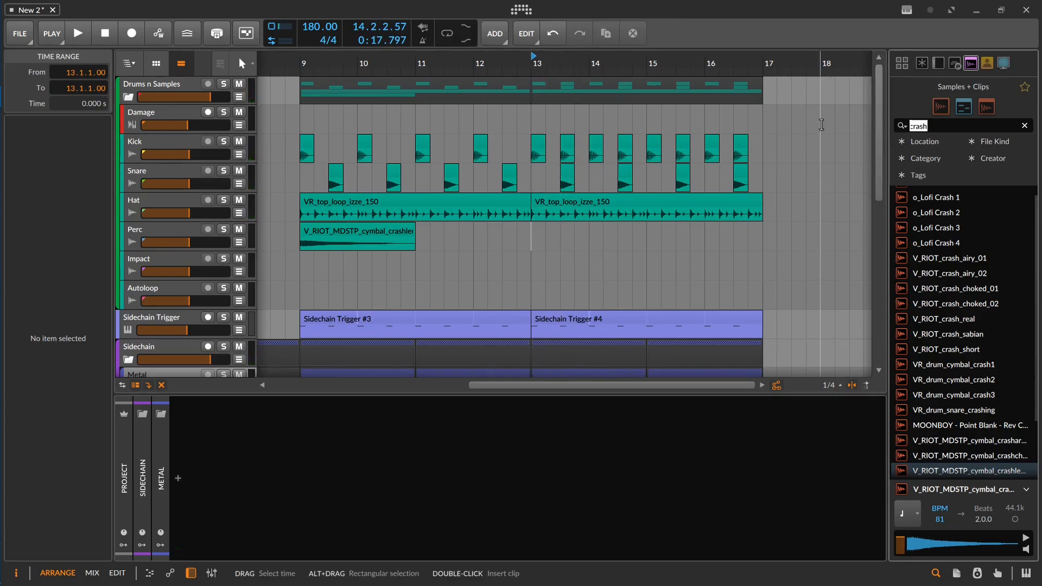
type("hey")
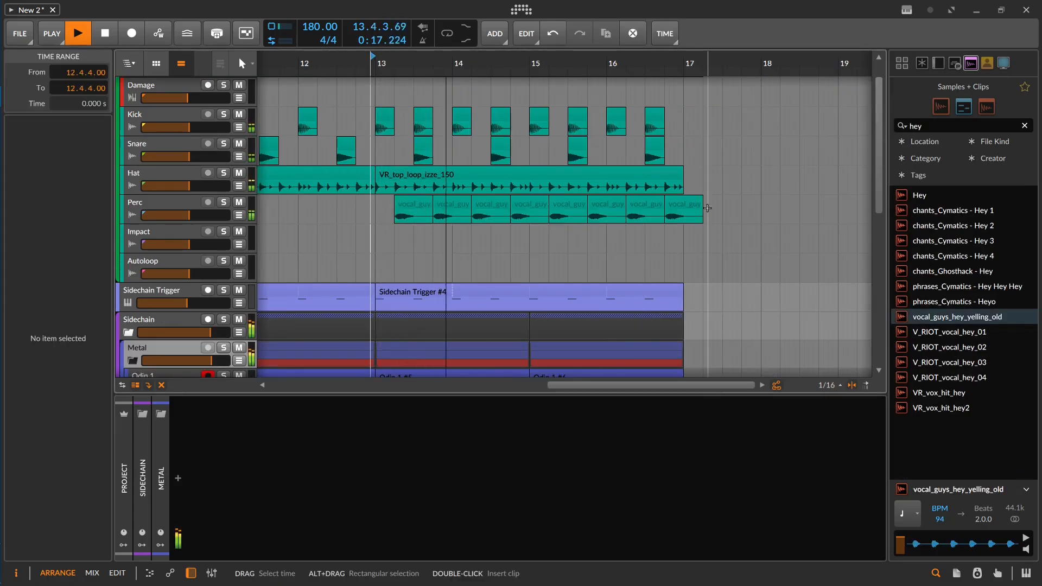
left_click(687, 206)
key("Delete")
key("space")
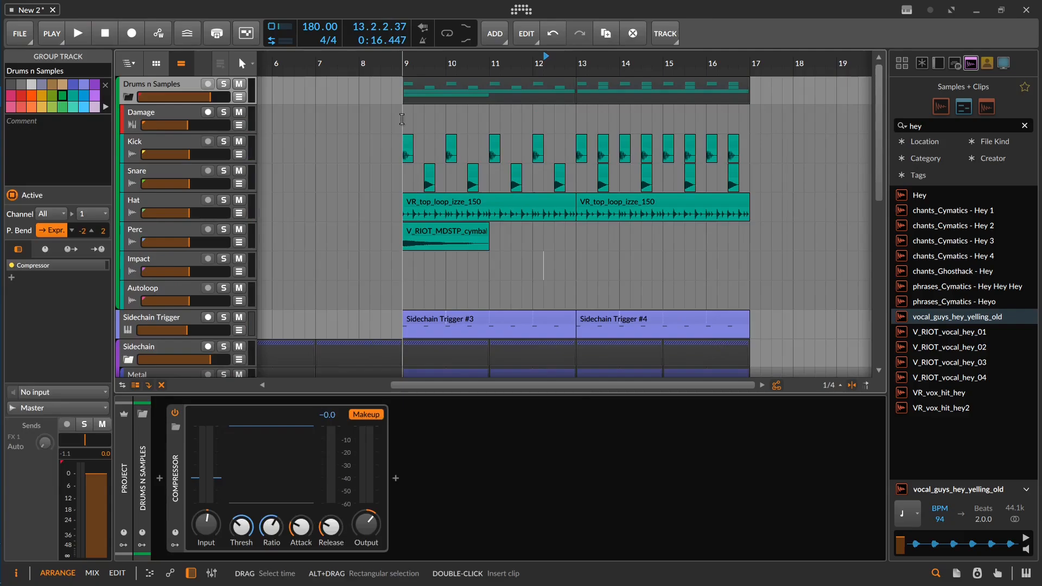
Step: Play the drums from 9.1.1 and from 13.1.1, and add an instrument track below Damage in the Drums n Samples group
left_click(401, 119)
key("space")
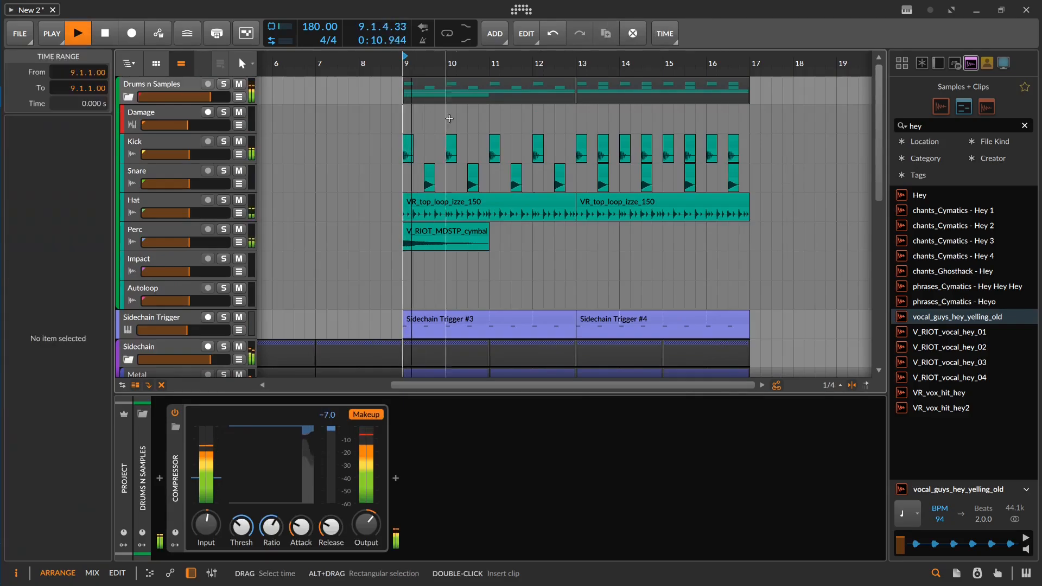
left_click(568, 118)
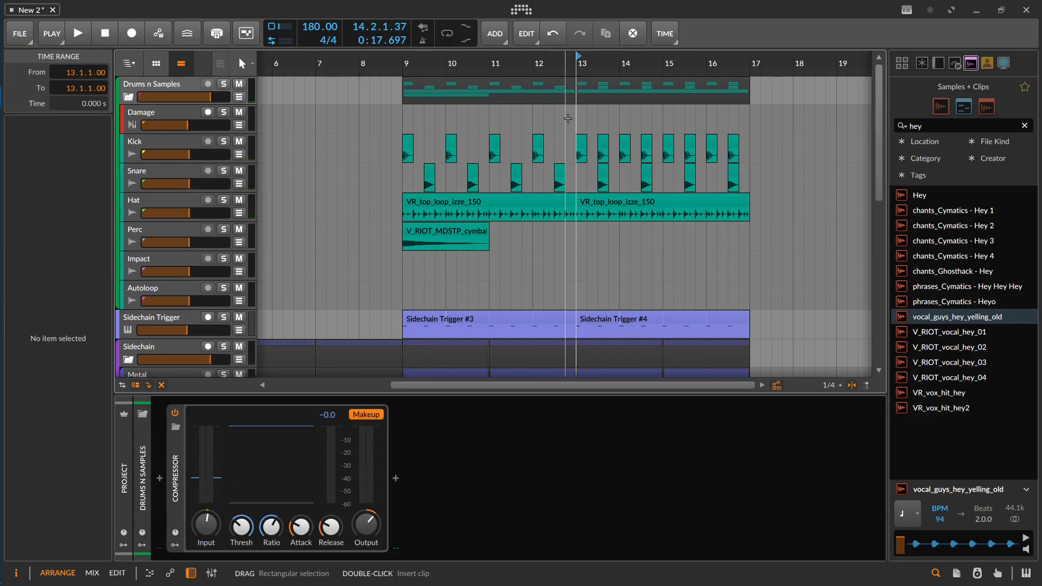
key("ctrl+t")
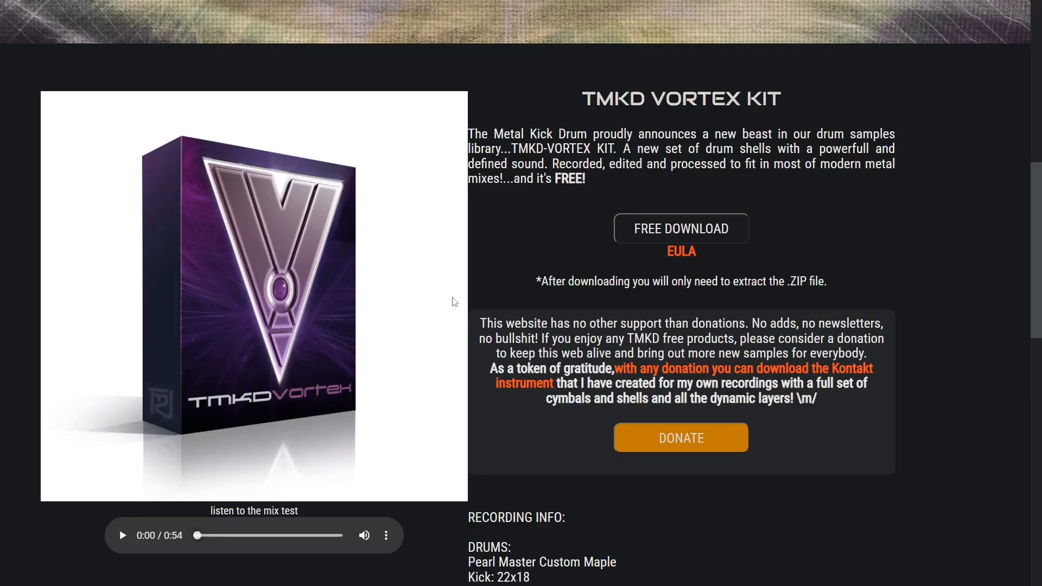
Step: Switch to the browser and review the TMKD Vortex Kit page with its free sample download
left_click_drag(489, 134, 589, 132)
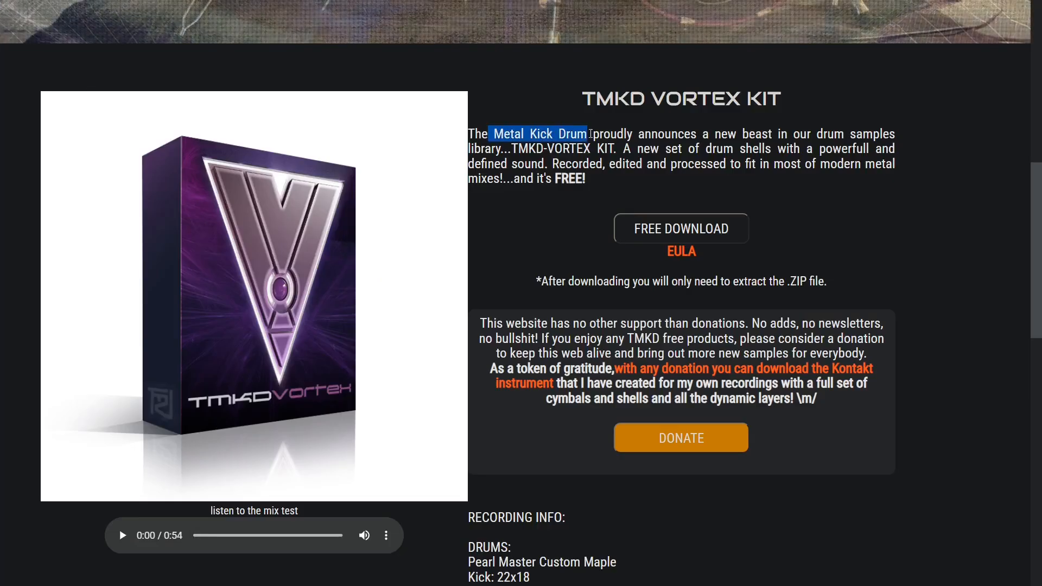
left_click(639, 134)
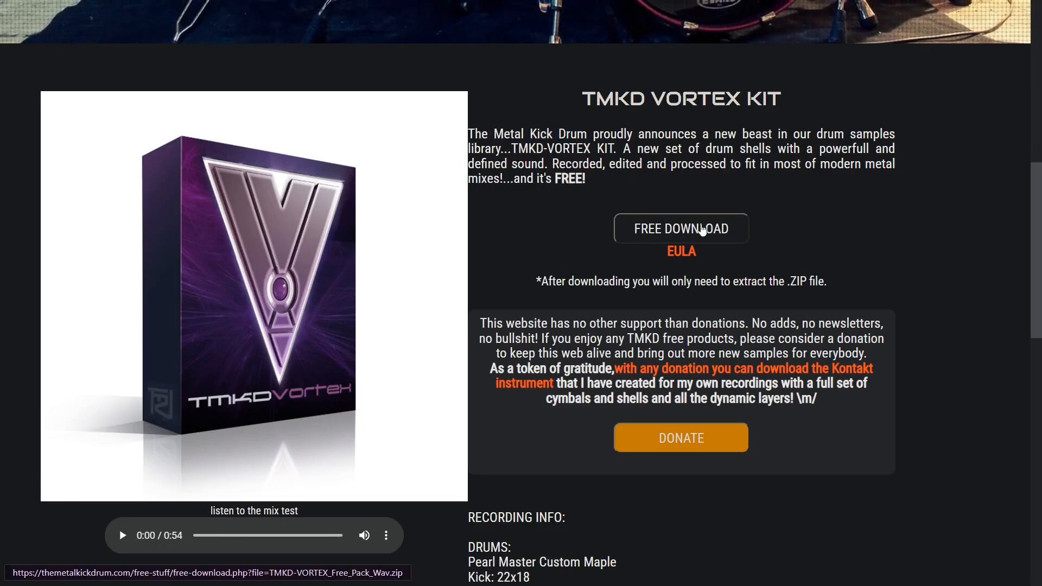
scroll(702, 229, "down", 1)
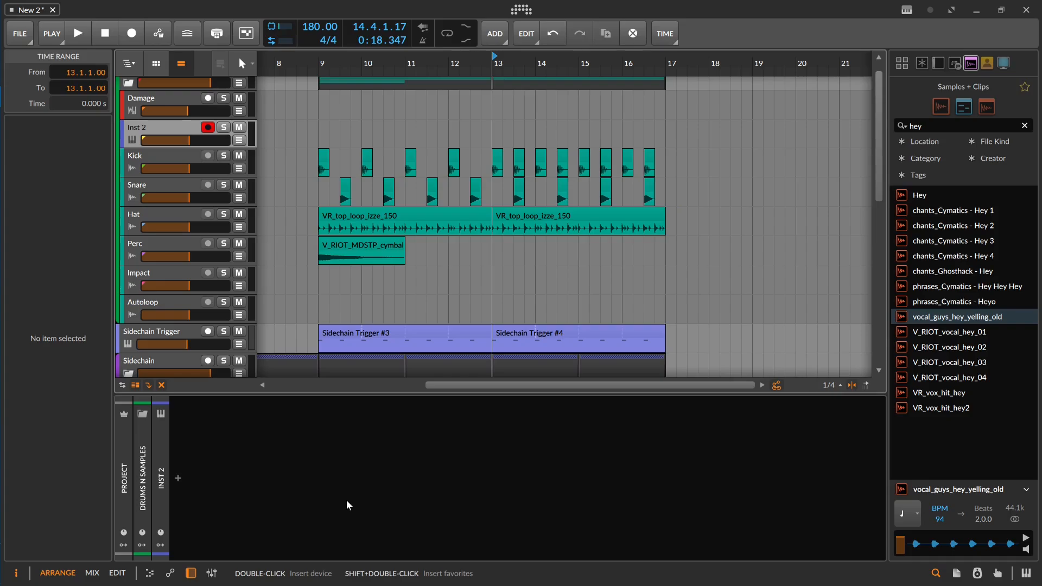
Step: Insert the drums_tmdk_native drum kit preset on the new instrument track
double_click(288, 481)
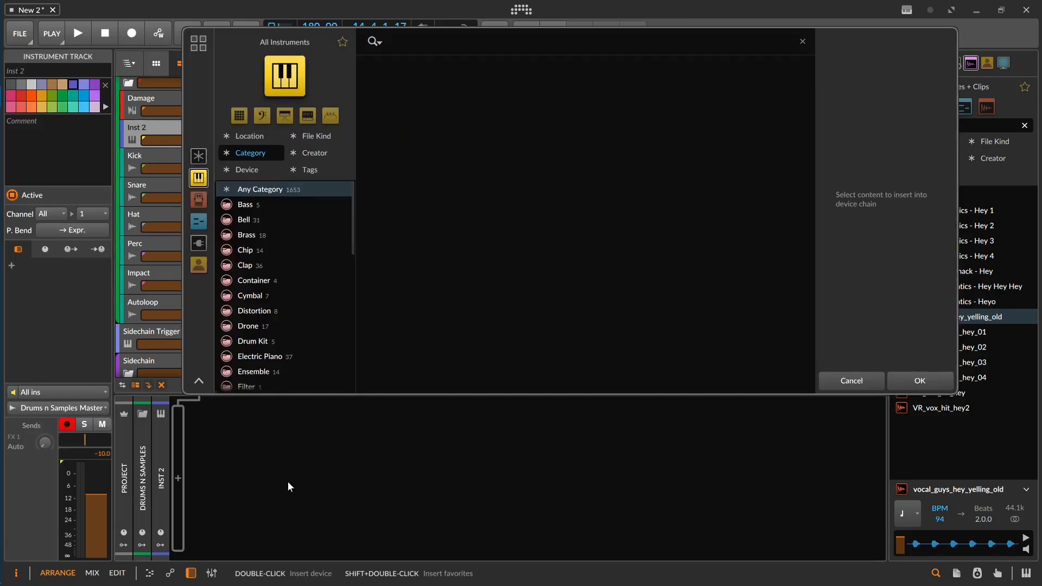
type("tm")
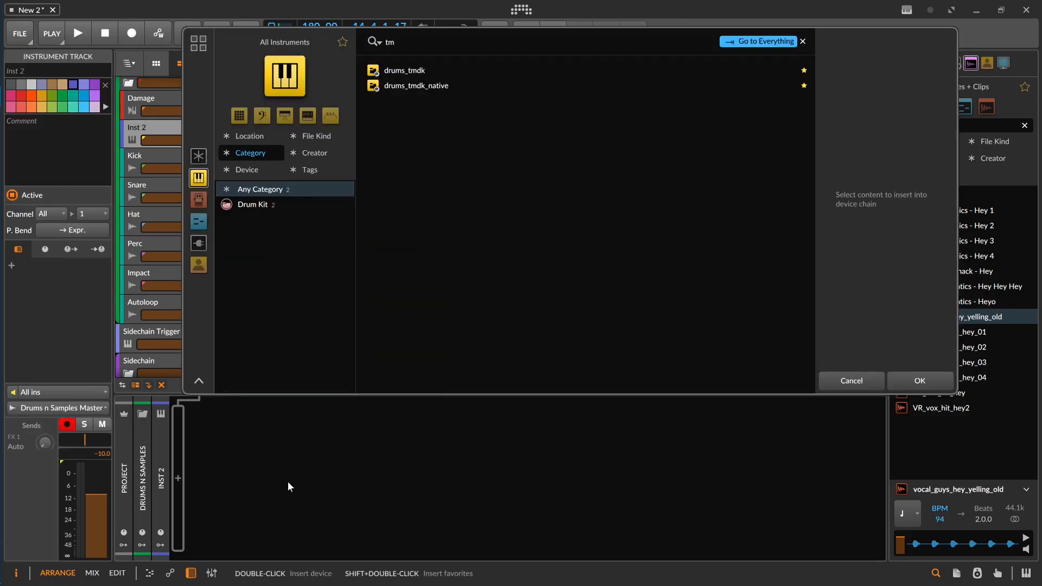
key("Down")
key("Down")
key("Return")
Step: Add A#1 notes on beats 1 and 3 of each bar in the four-bar drums_tmdk_native clip at bar 9 and play it
left_click(362, 399)
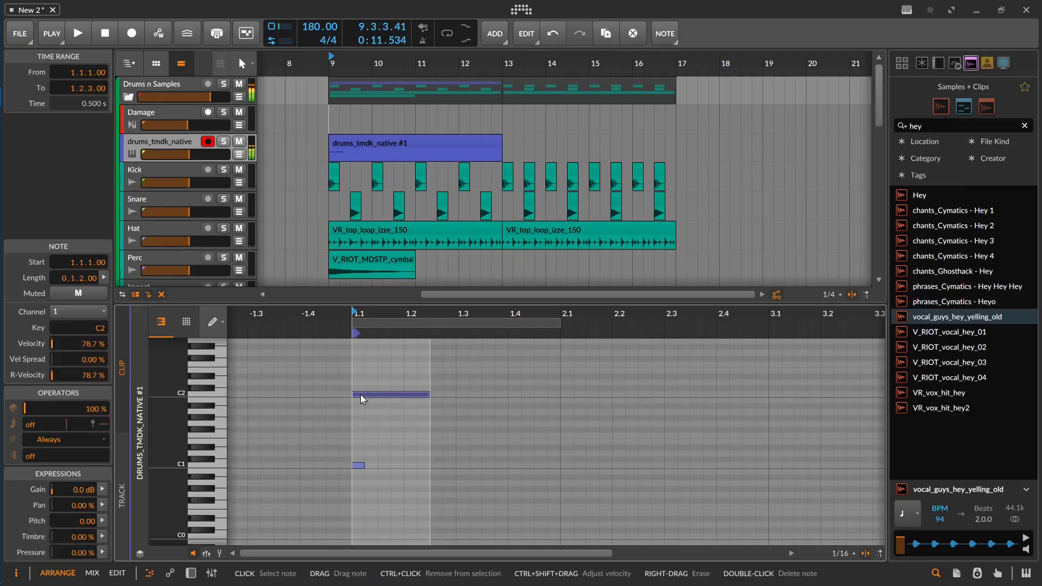
key("space")
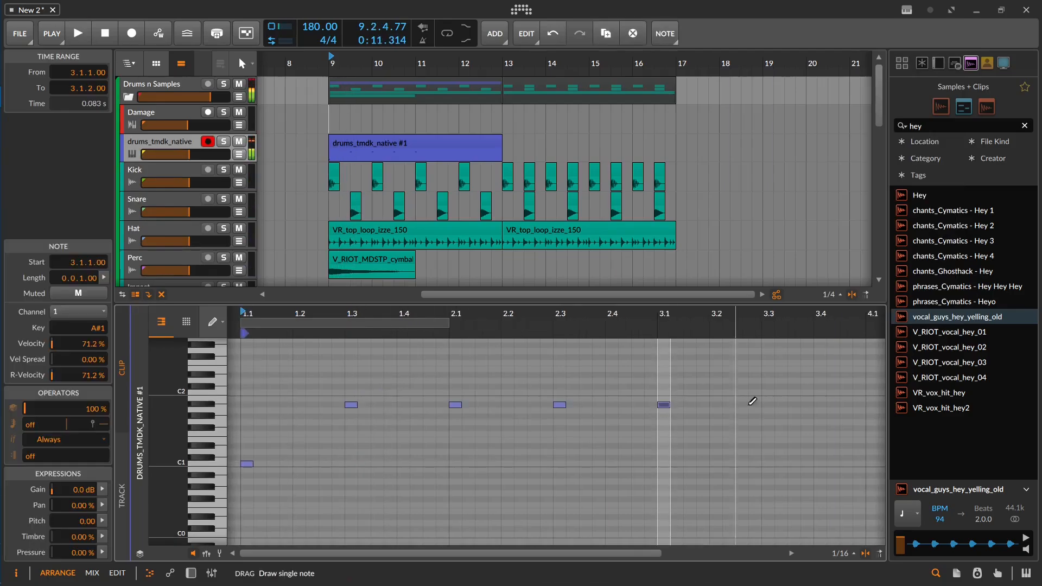
left_click_drag(751, 405, 531, 393)
left_click(545, 395)
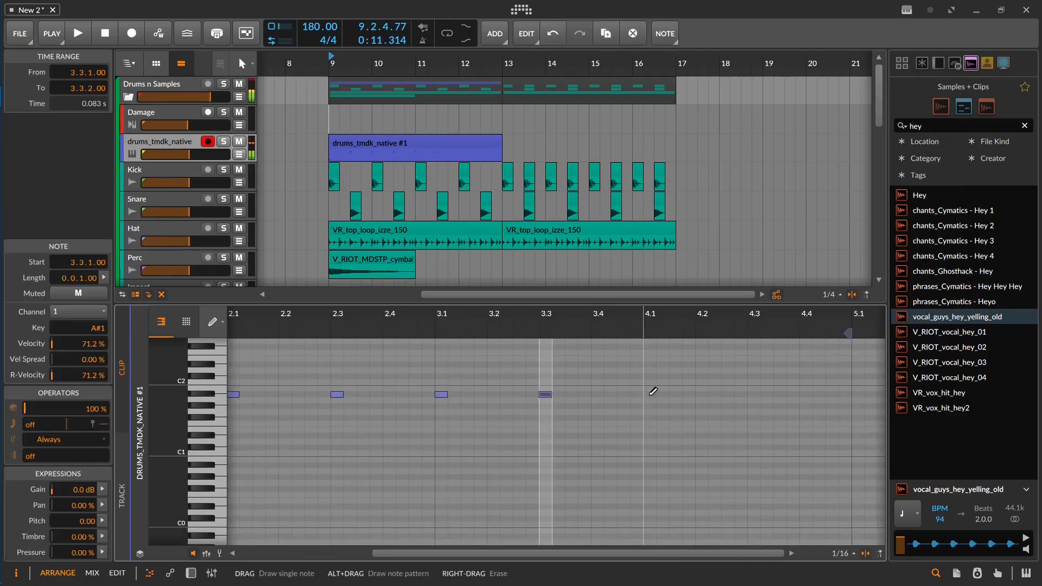
left_click(650, 394)
left_click(753, 394)
scroll(490, 141, "down", 3)
key("space")
Step: Fill in the C1 kick pattern from 3.4.3 to 4.3.1 in the drums_tmdk_native clip at bar 13
scroll(490, 141, "up", 3)
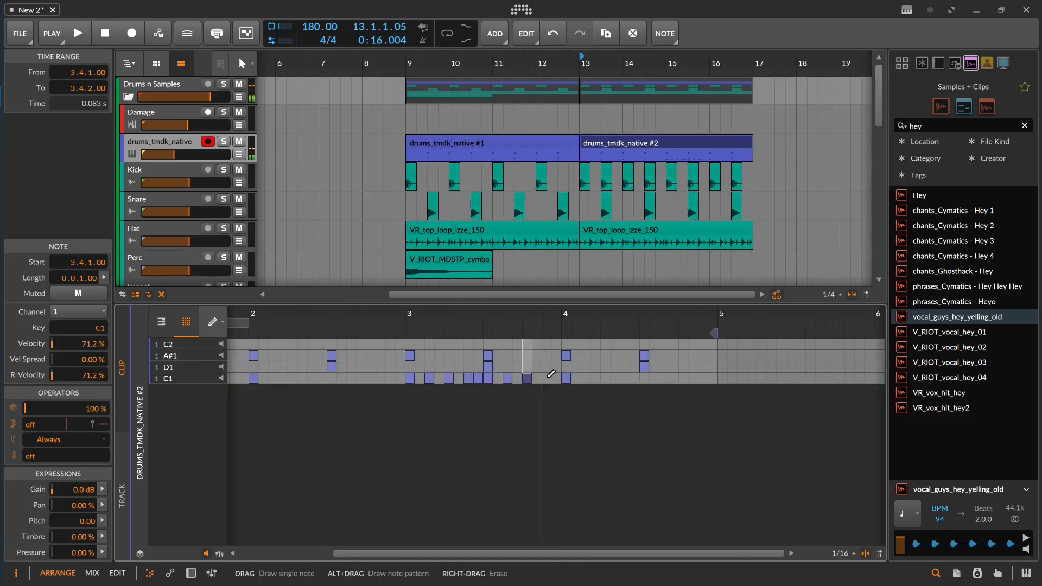
left_click(547, 378)
left_click(586, 378)
left_click(606, 377)
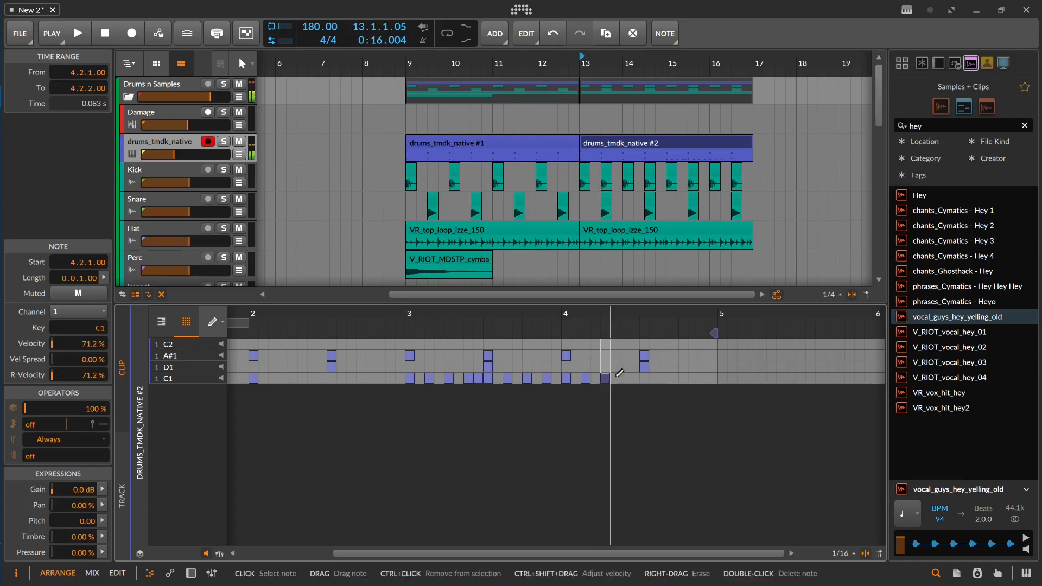
left_click(625, 378)
left_click(634, 378)
left_click(644, 378)
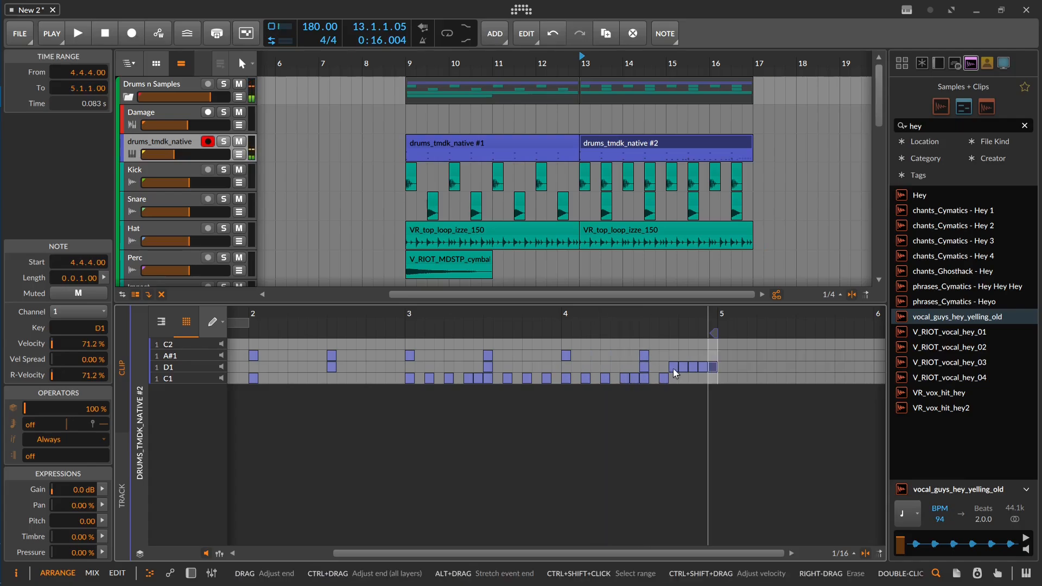
Step: Finish the clip with a sixteenth-note D1 roll on beat 4 of its last bar and play from 16.2.1
double_click(675, 369)
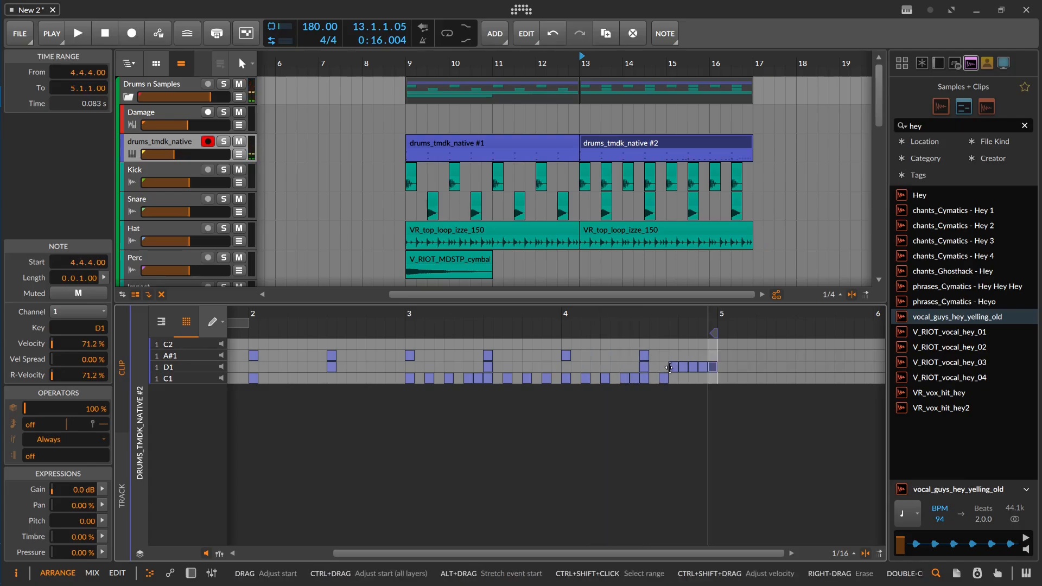
key("space")
left_click(726, 117)
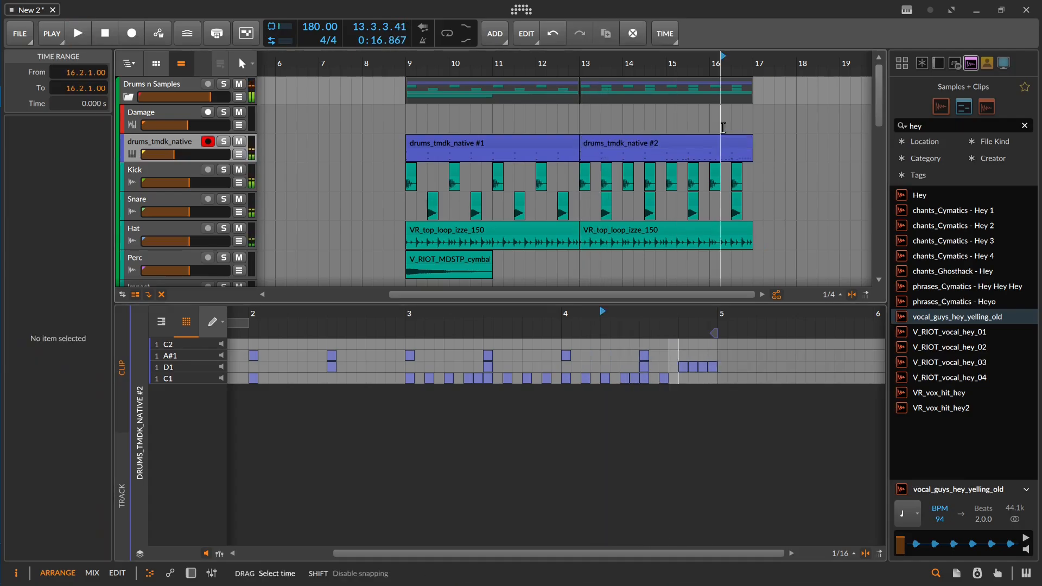
key("space")
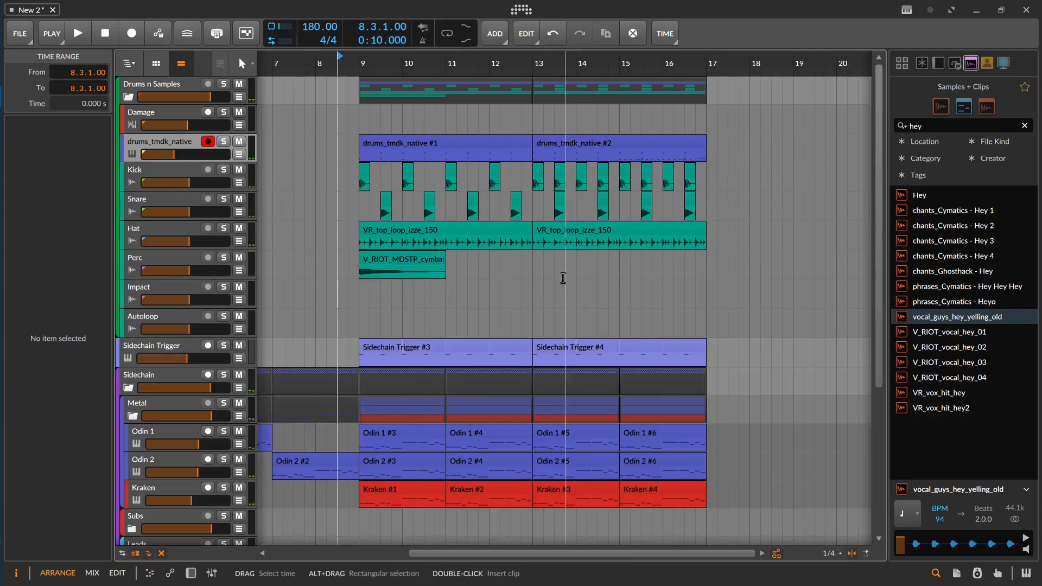
Step: Play the arrangement from the start of bar 13
left_click(531, 296)
key("space")
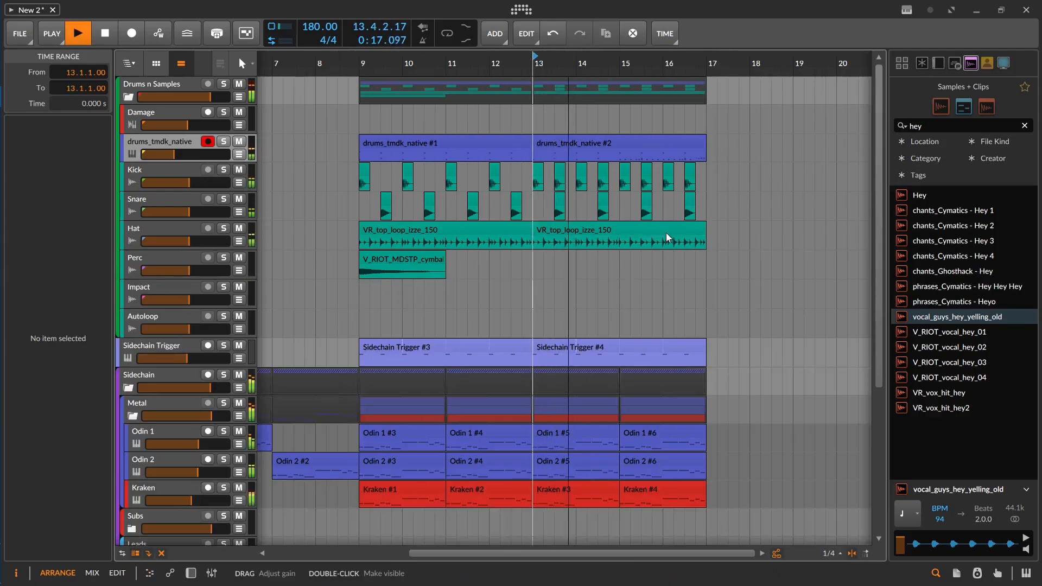
key("space")
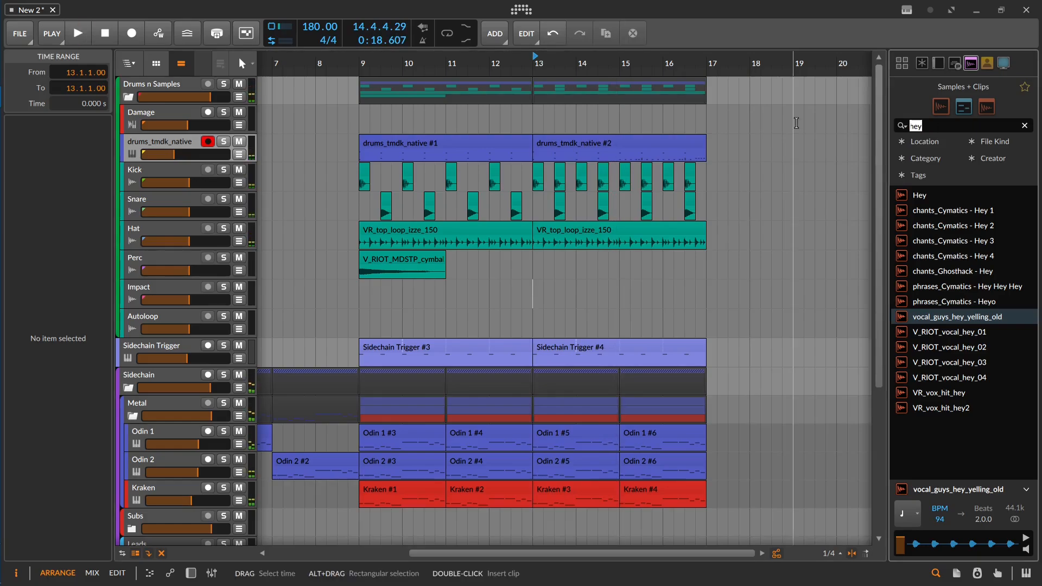
Step: Find the MOONBOY - Hat 01 sample and place it on the Impact track on beats 2 and 4 of bars 13 to 16
type("hat")
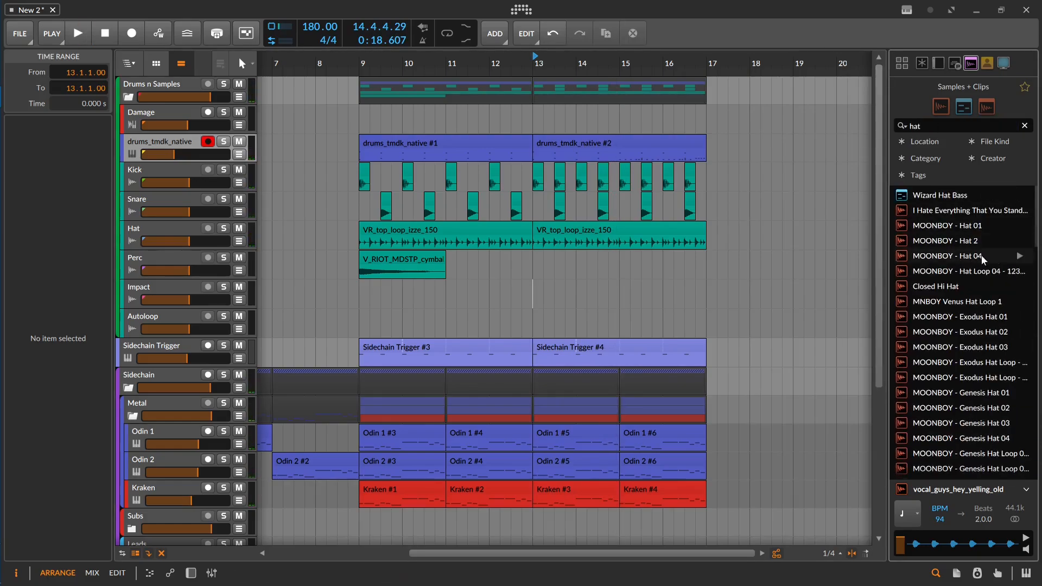
left_click(1021, 226)
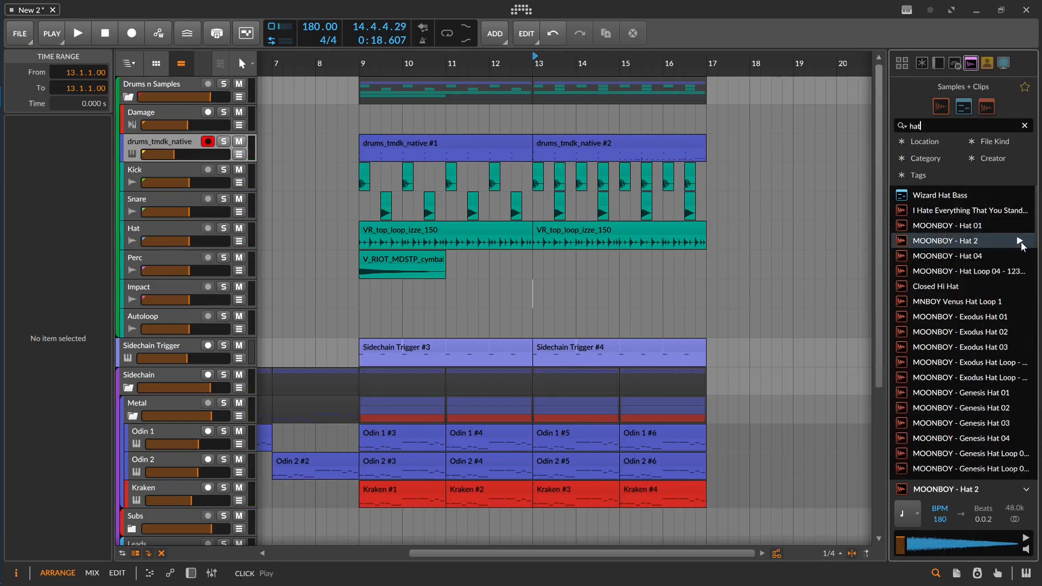
left_click_drag(1018, 232, 544, 294)
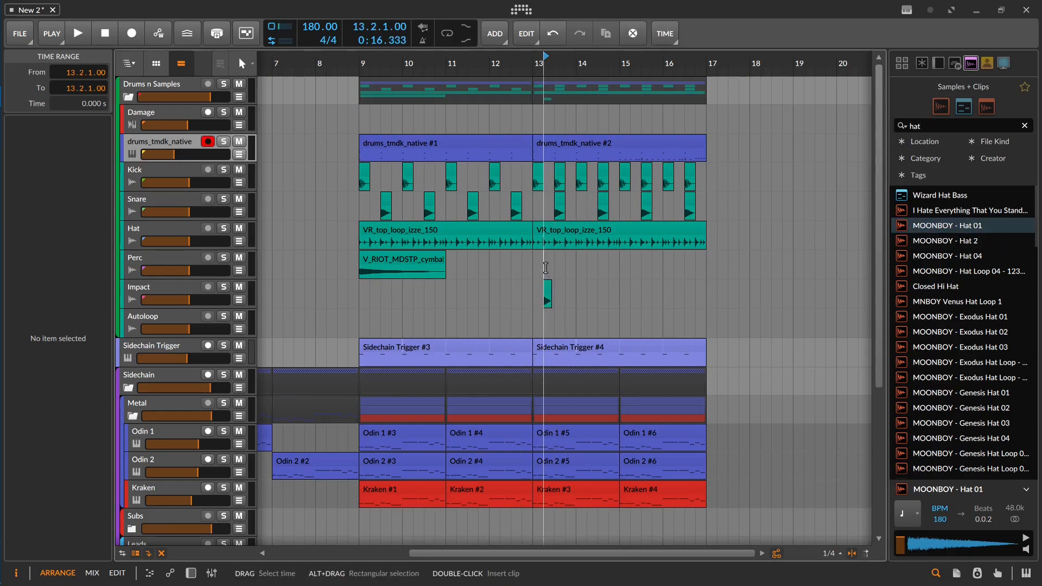
scroll(546, 276, "up", 5)
scroll(570, 279, "up", 2)
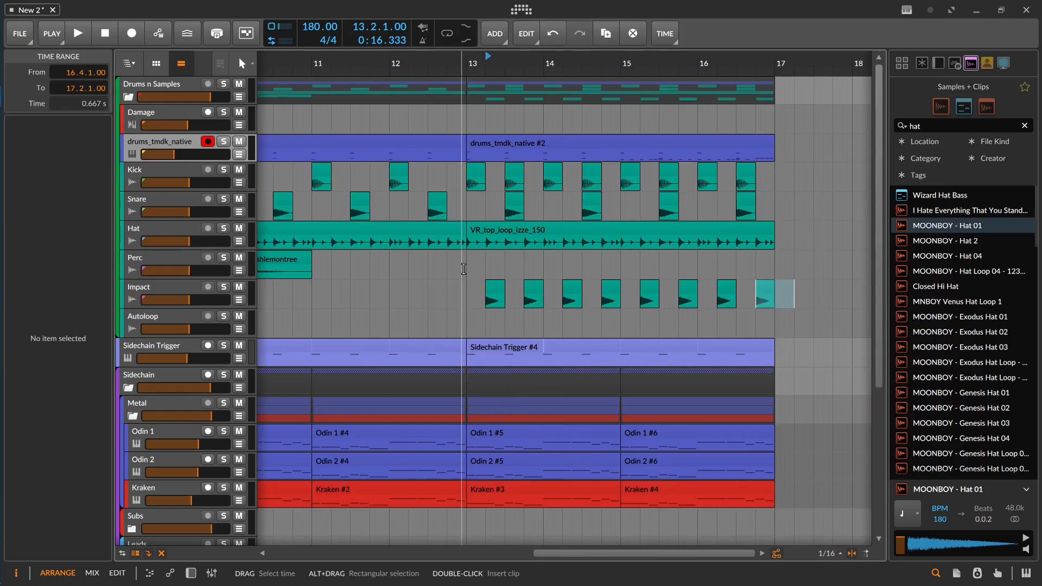
Step: Play from bar 13 to hear the hat hits on the Impact track with the drums
left_click(465, 269)
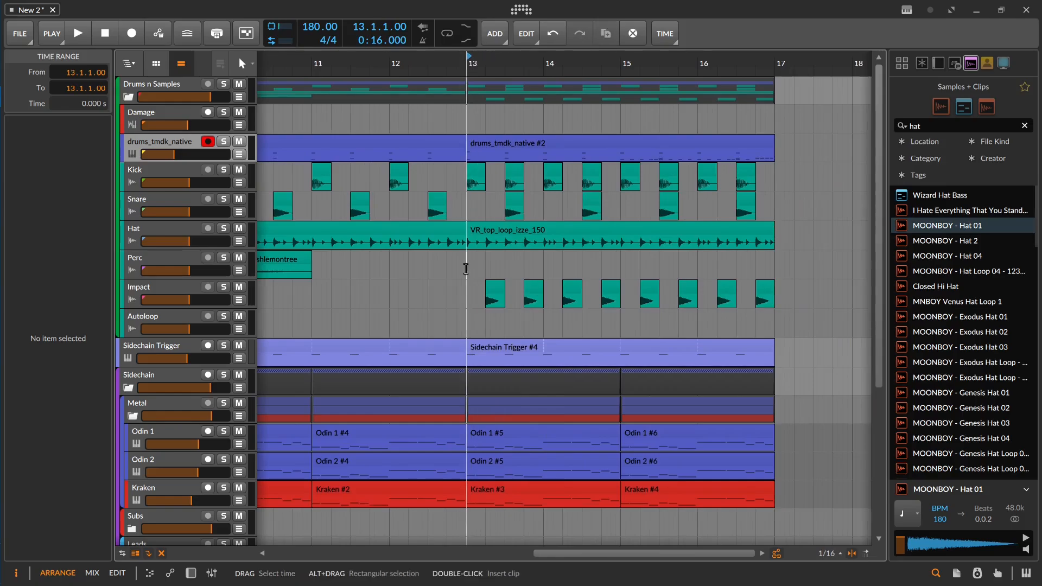
key("space")
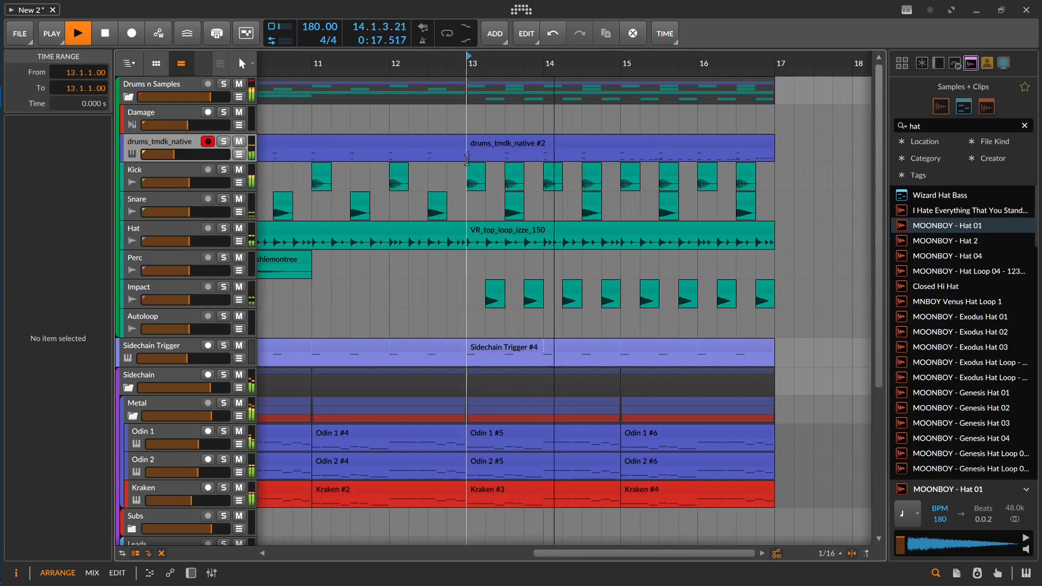
scroll(464, 174, "down", 2)
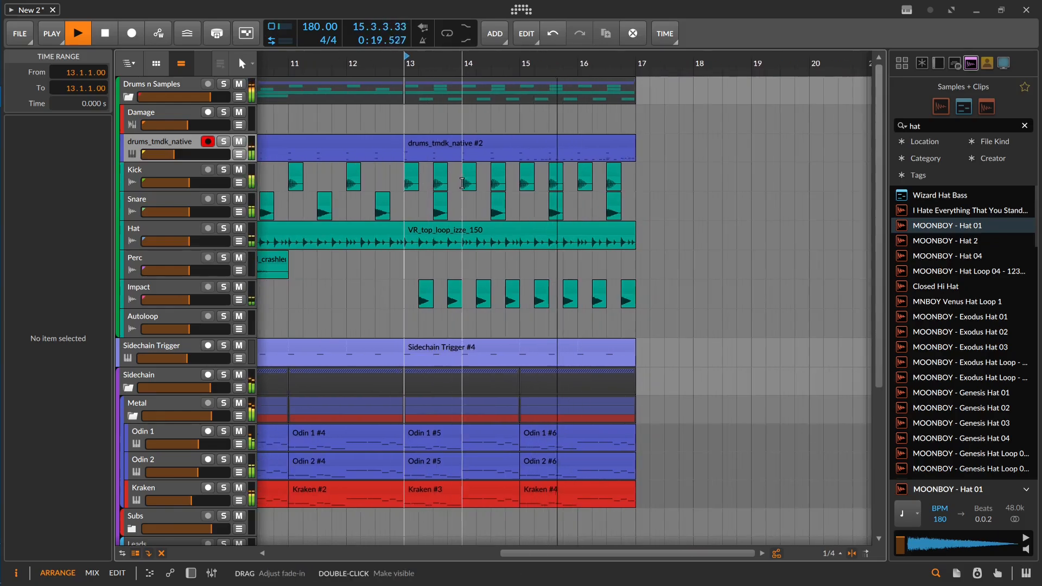
scroll(462, 183, "down", 3)
key("space")
Step: Compare the two drums_tmdk_native sections by playing from bar 9 and from bar 13
left_click(488, 147)
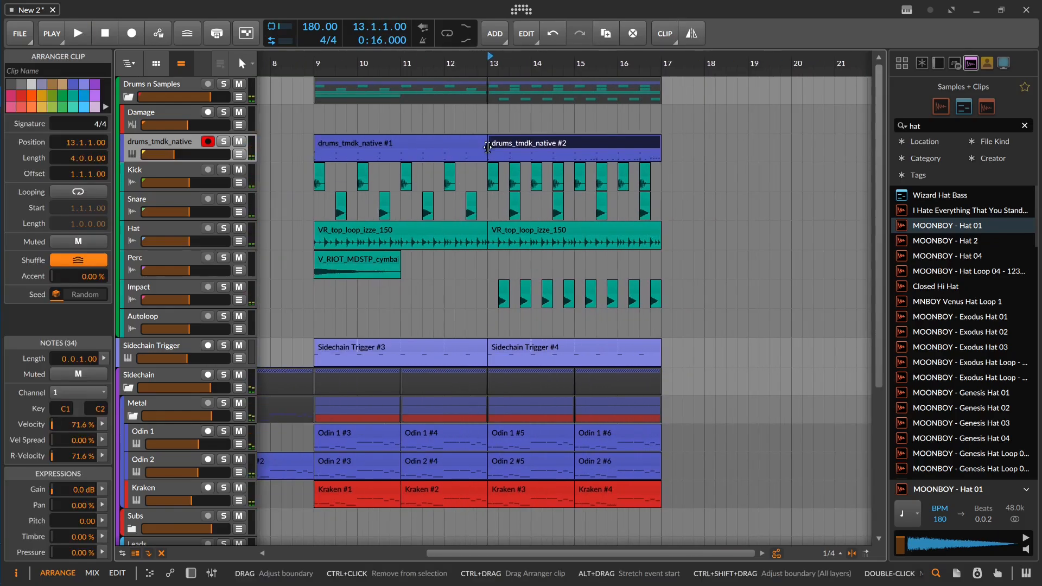
left_click(445, 144)
key("Right")
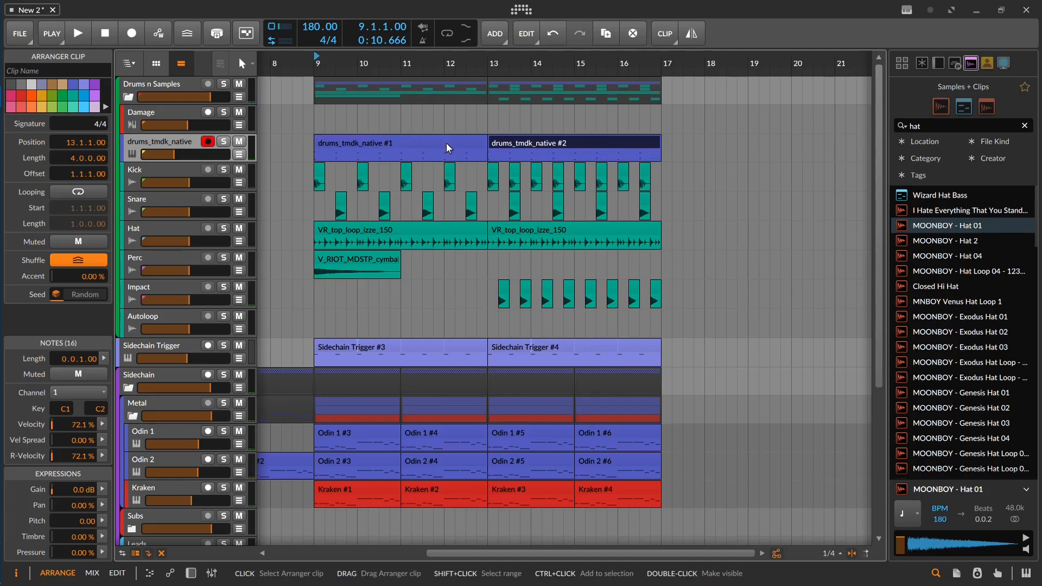
key("space")
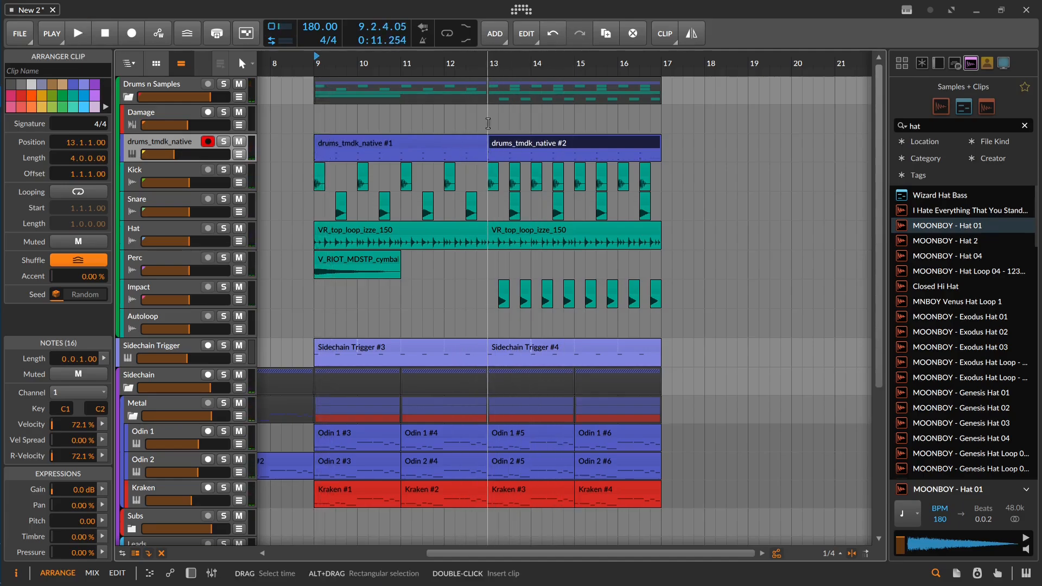
left_click(488, 123)
key("space")
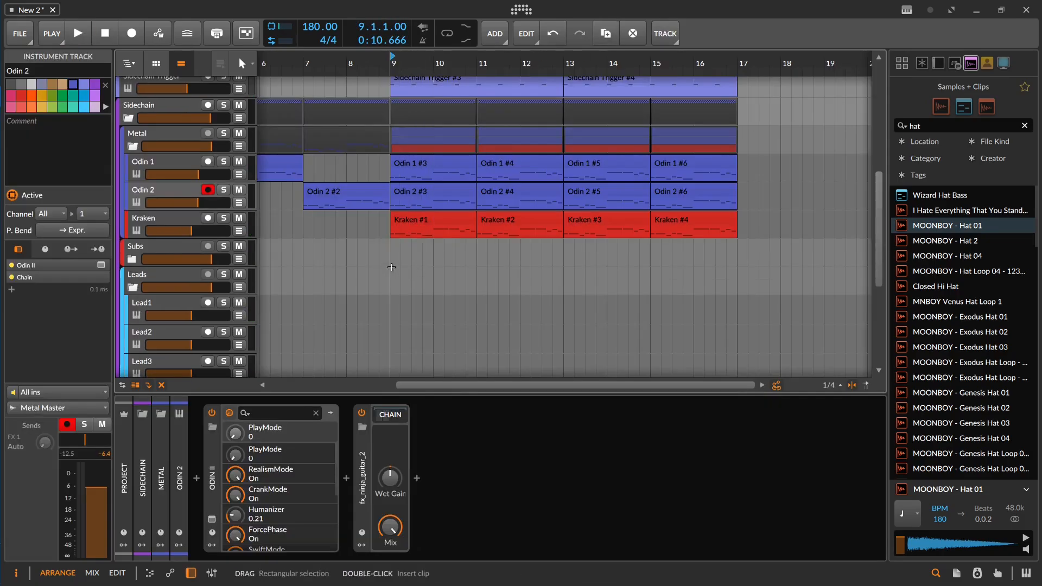
Step: Shorten the Sidechain Trigger clip at bar 9 to end at 12.3.1 and delete the snare hit at that position
scroll(392, 268, "up", 2)
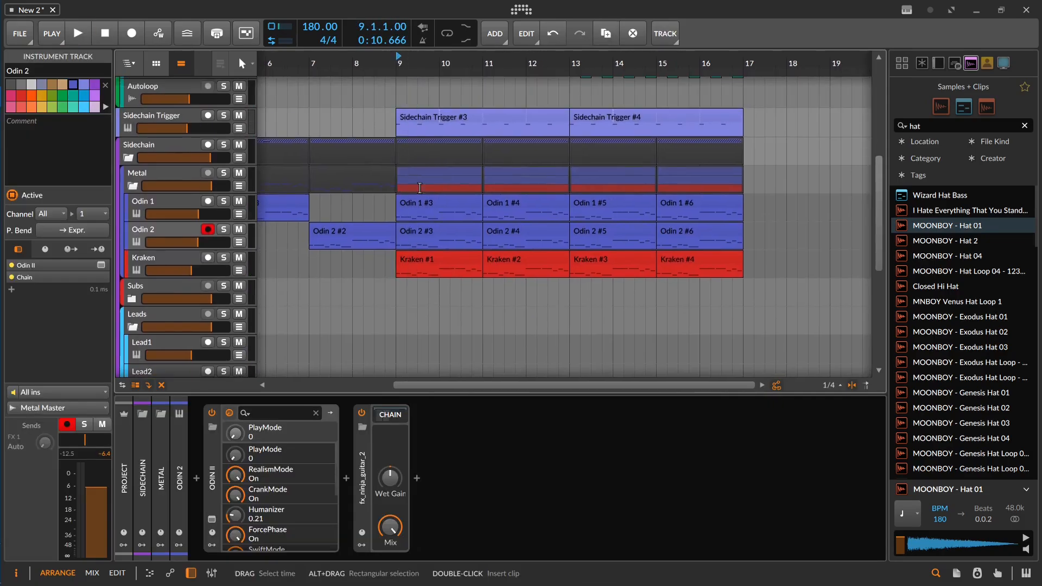
left_click_drag(408, 268, 409, 276)
scroll(420, 201, "up", 2)
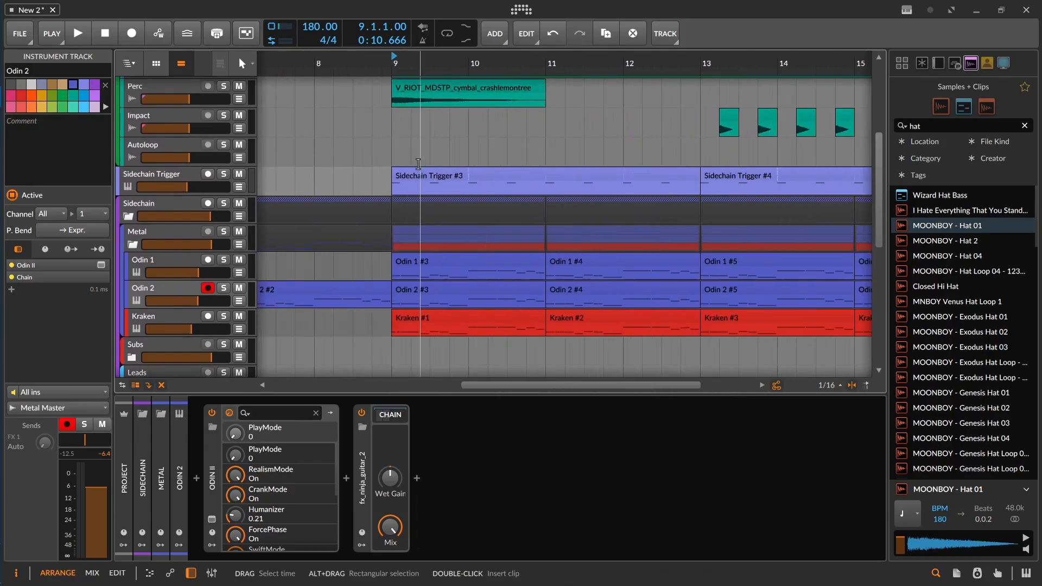
left_click_drag(421, 197, 436, 305)
scroll(448, 243, "down", 1)
left_click_drag(447, 242, 408, 243)
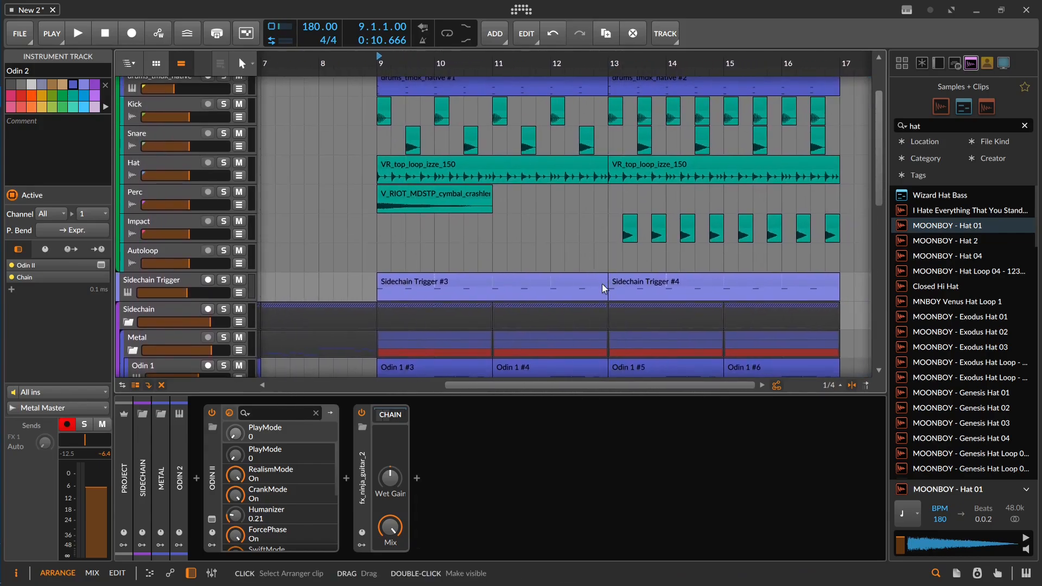
left_click_drag(605, 285, 574, 284)
left_click(578, 236)
left_click_drag(590, 198, 569, 243)
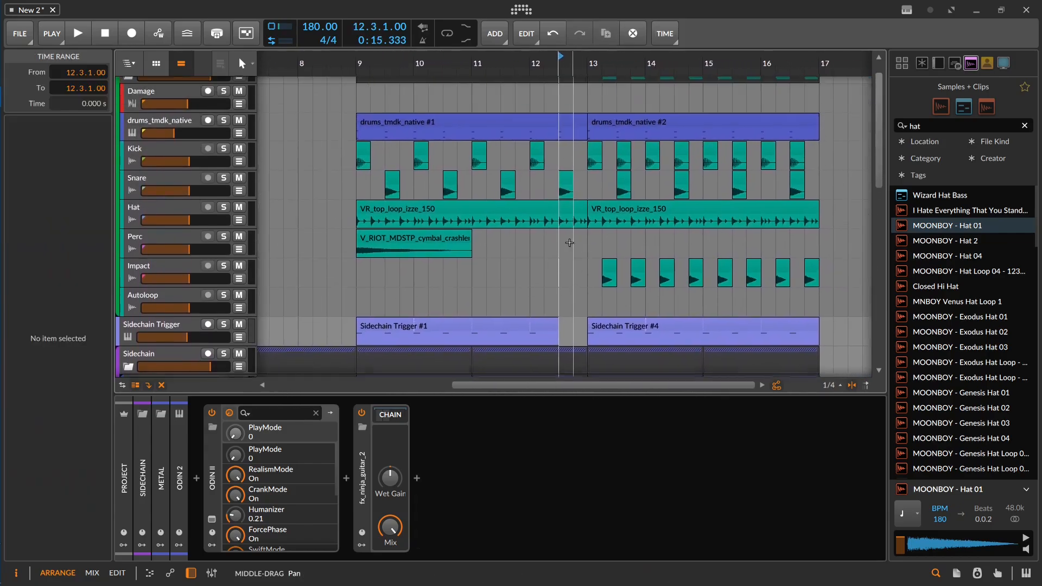
left_click(565, 179)
key("Delete")
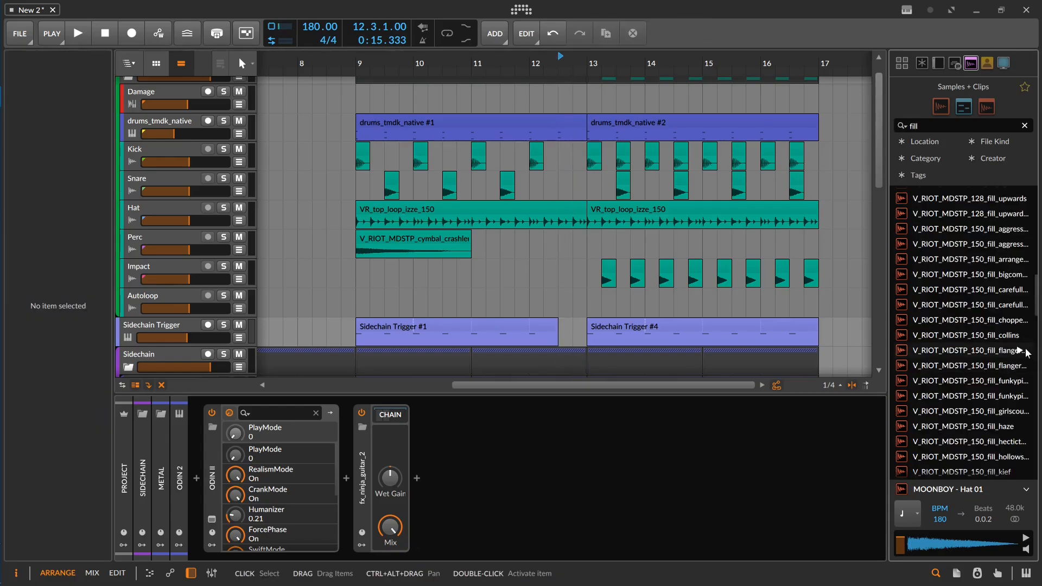
Step: Place a V_RIOT_MDSTP_150_fill_flanger sample on the Perc track at 12.3.1 and play it from 12.2.1
left_click(1020, 354)
left_click_drag(1020, 354, 564, 244)
left_click(544, 254)
key("space")
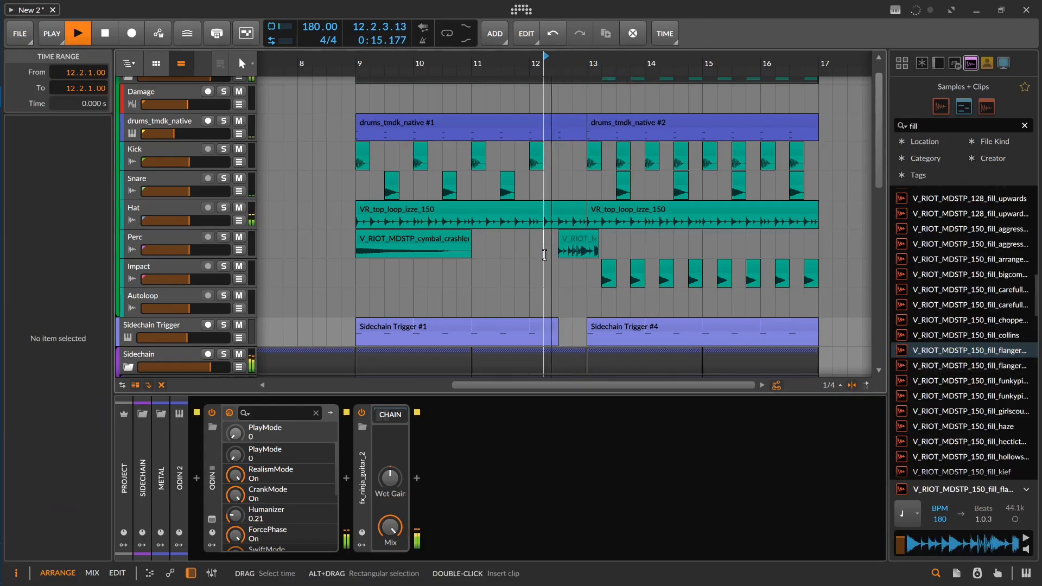
key("space")
Step: Resize the fill clip on the Perc track to run from 12.3.1 to 13.1.1 and play it from 12.2.3
scroll(578, 242, "up", 3)
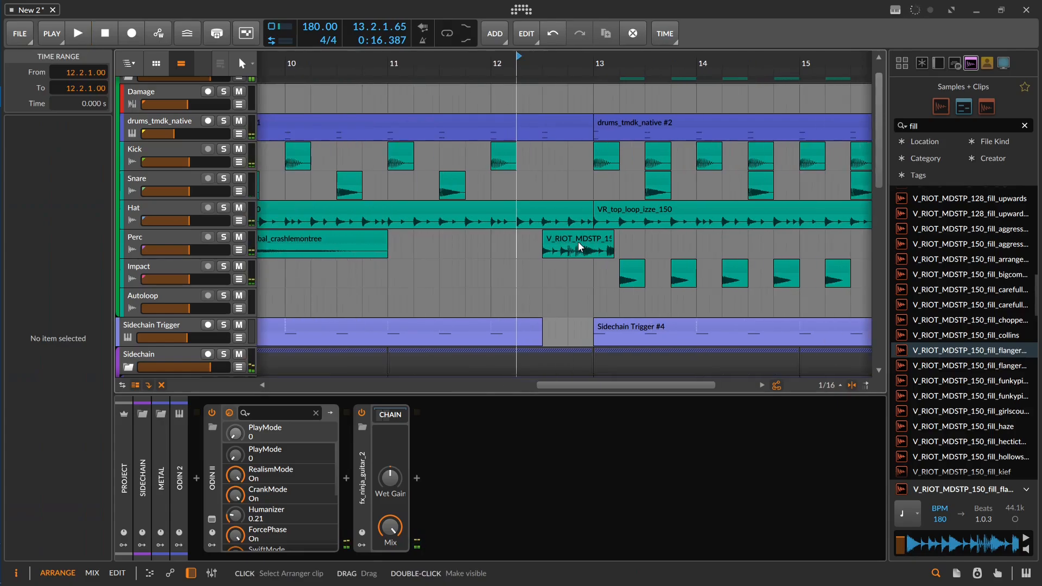
left_click_drag(543, 244, 583, 239)
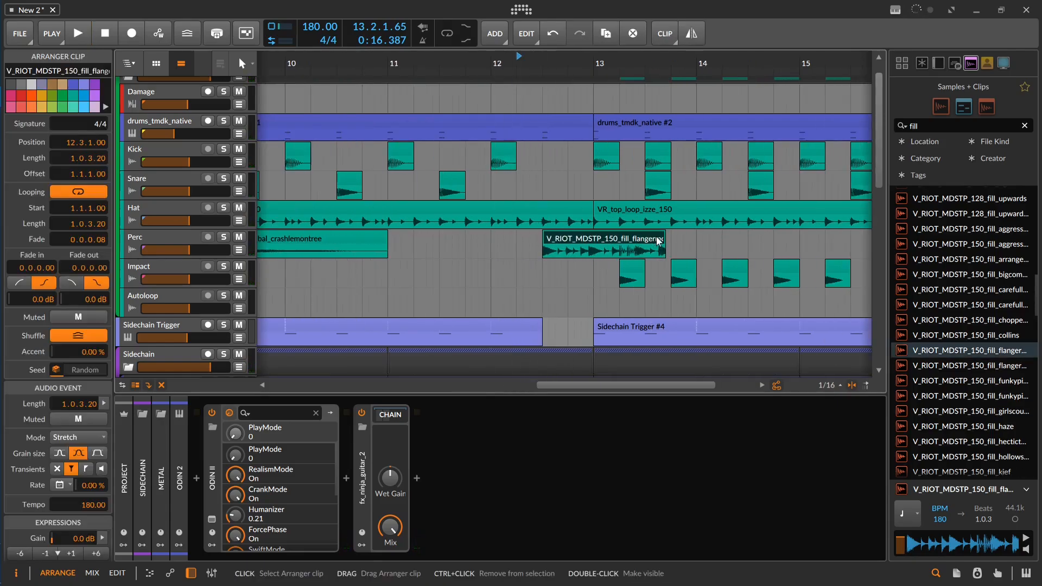
left_click_drag(666, 237, 664, 238)
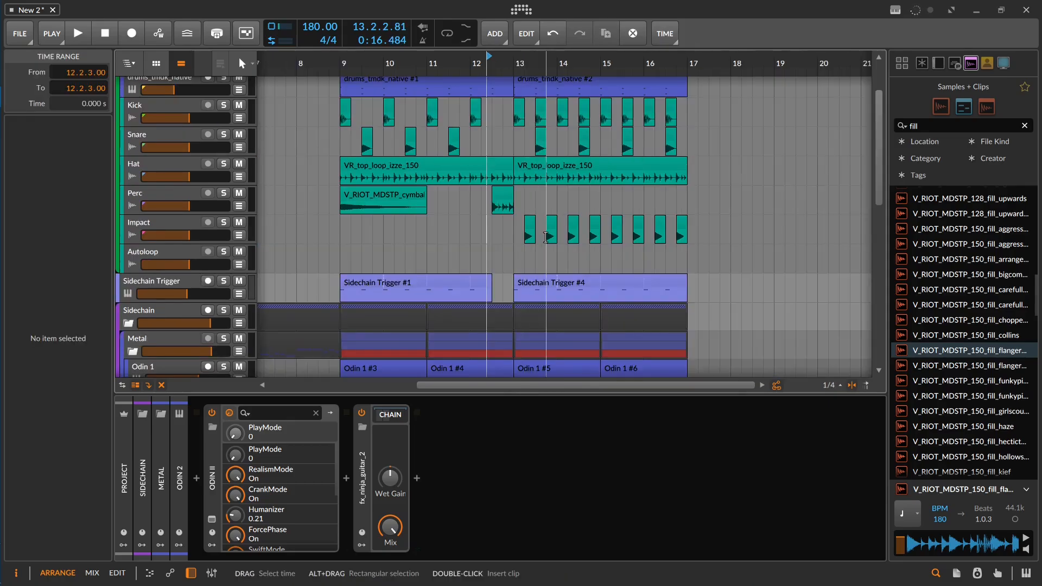
Step: Place the hypelayer_150 sample on the Autoloop track at bar 13 and lower that track's volume to -18.5 dB
left_click_drag(932, 123, 851, 126)
type("hype")
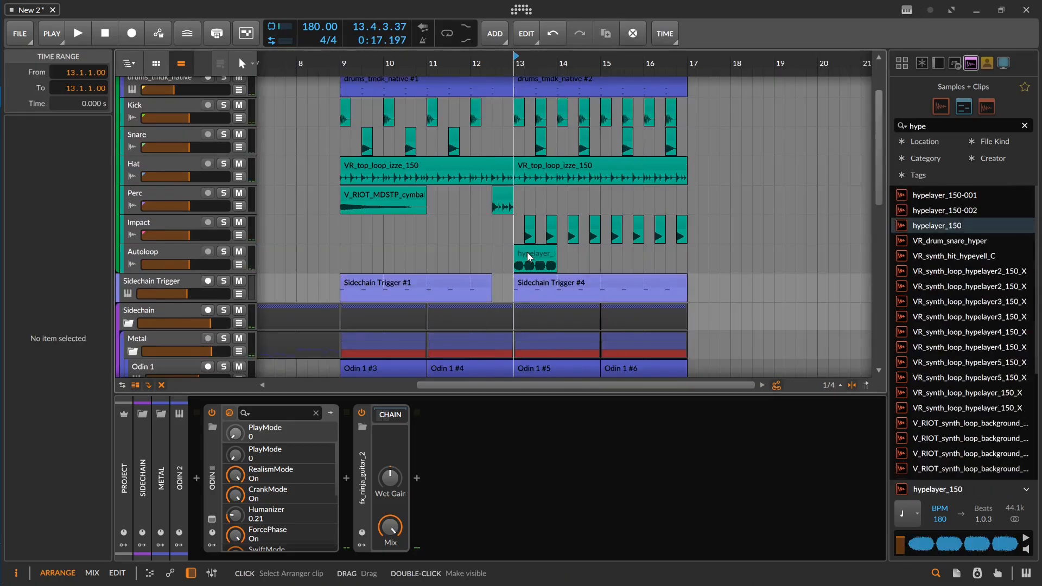
left_click_drag(526, 253, 529, 213)
left_click_drag(188, 264, 182, 264)
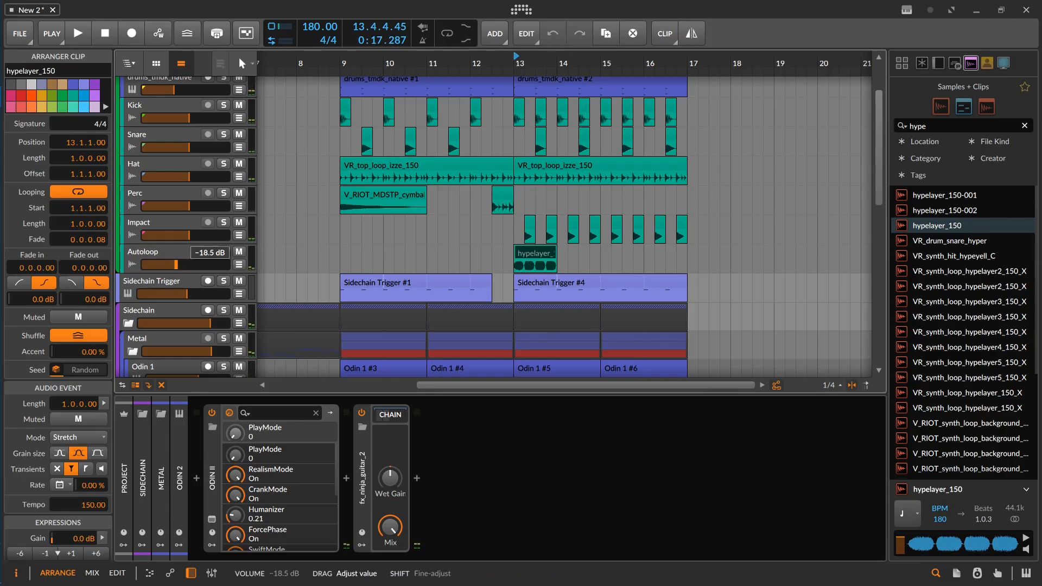
key("space")
key("space")
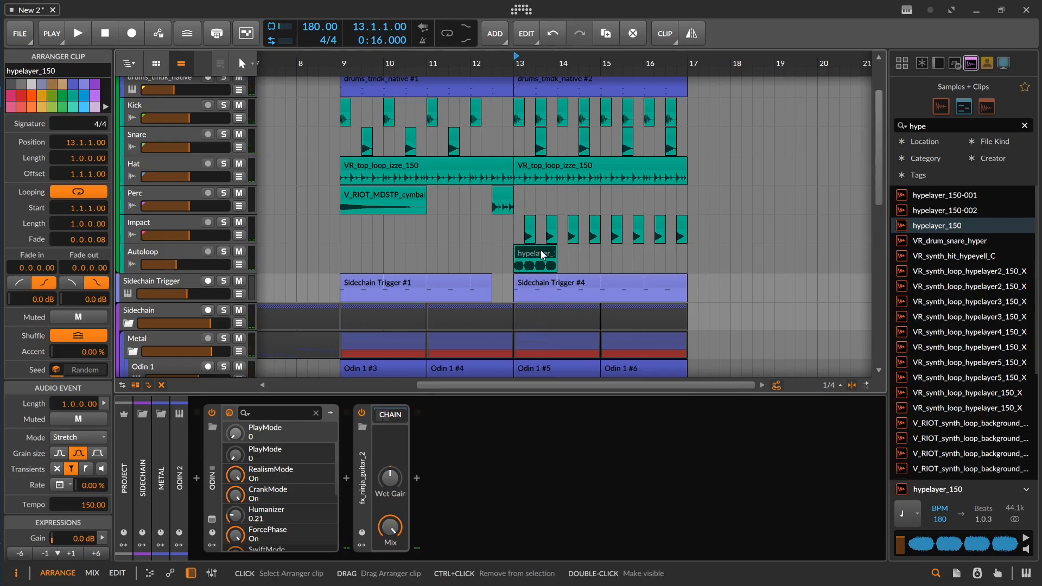
Step: Duplicate the hypelayer_150 clip three times to fill bars 13 to 16, and fine-tune the Autoloop volume during playback
key("ctrl+d")
key("ctrl+d")
key("ctrl+d")
key("space")
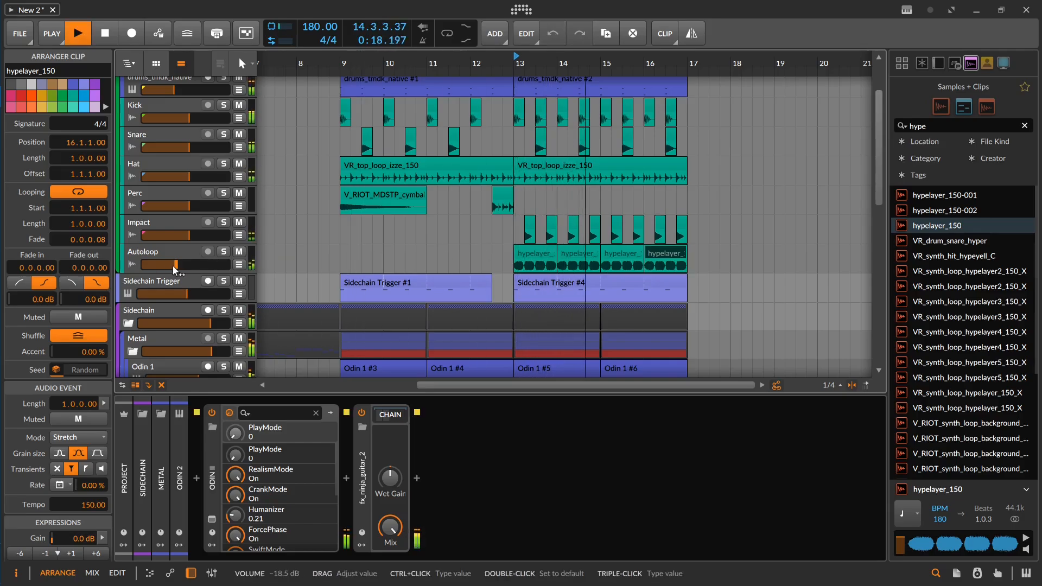
left_click_drag(175, 266, 175, 266)
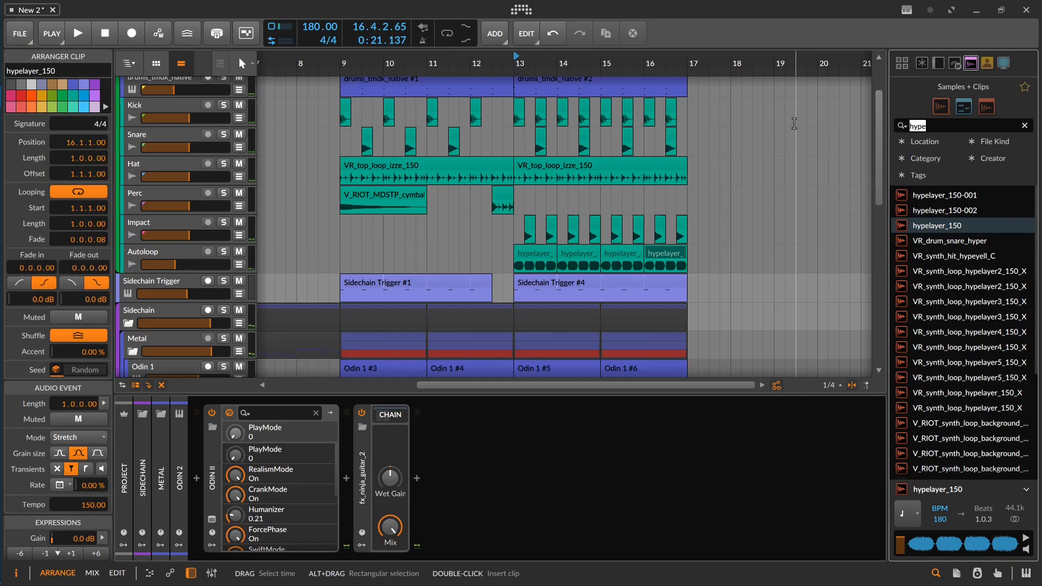
Step: Search for "white" and place Cymatics - White Noise Down 7 on the Impact track at bar 9 with -12 dB gain
type("whote")
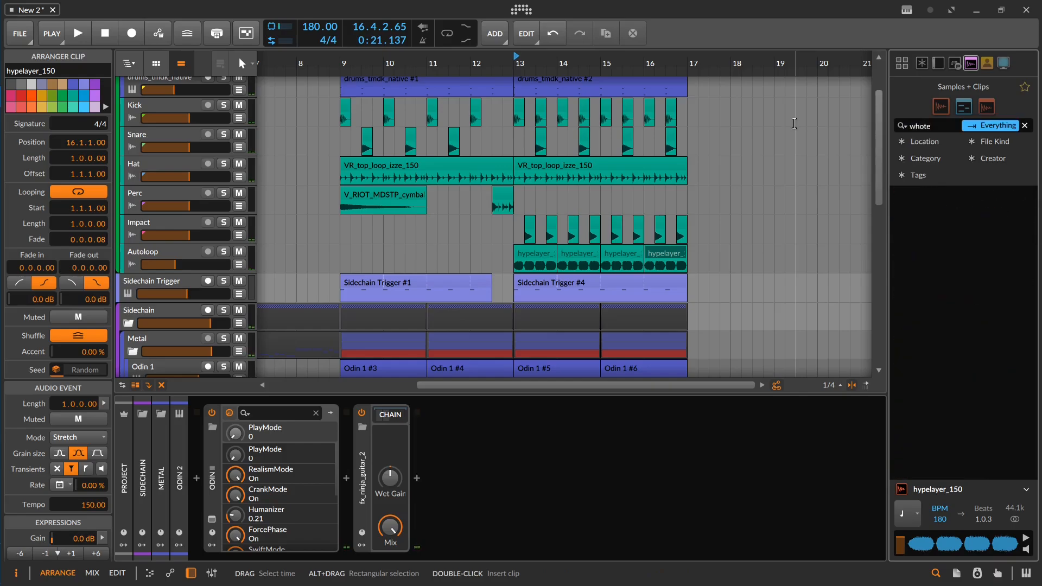
key("BackSpace")
key("BackSpace")
key("BackSpace")
type("ite")
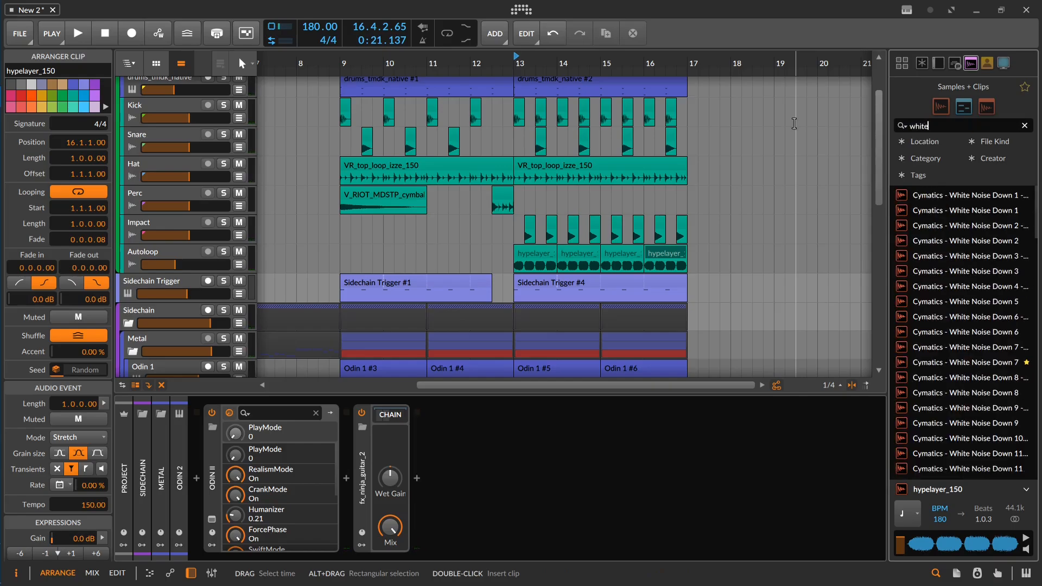
left_click_drag(955, 362, 347, 236)
left_click(374, 223)
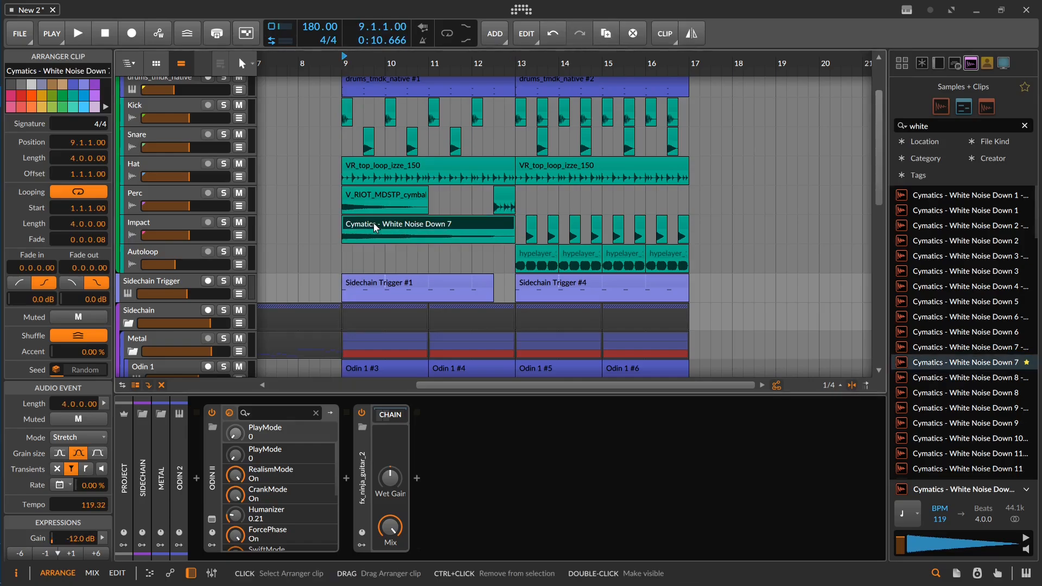
Step: Solo the Impact track and play the white noise clip from bar 9
key("space")
key("space")
left_click(224, 222)
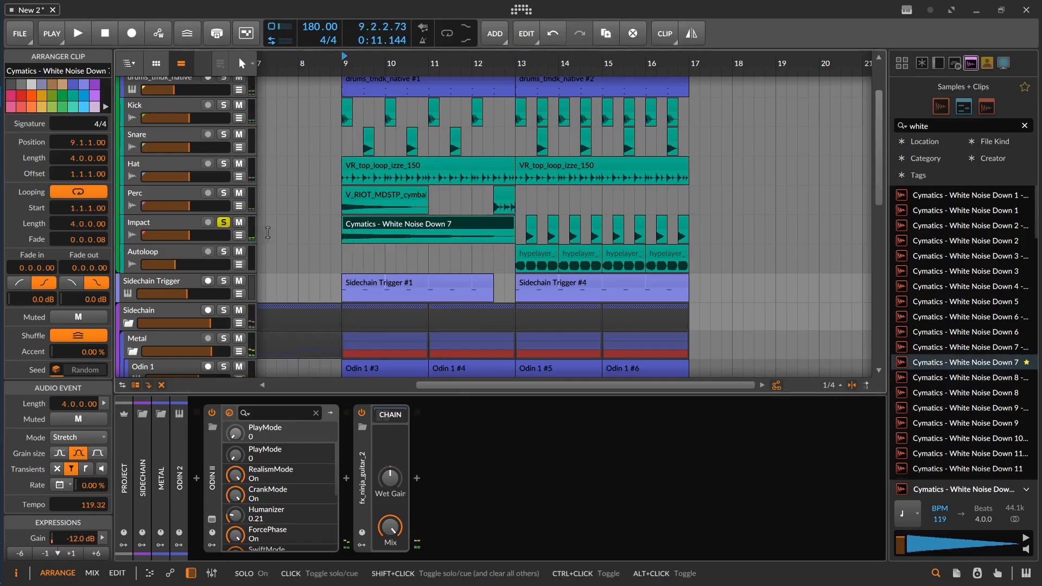
left_click(346, 248)
key("space")
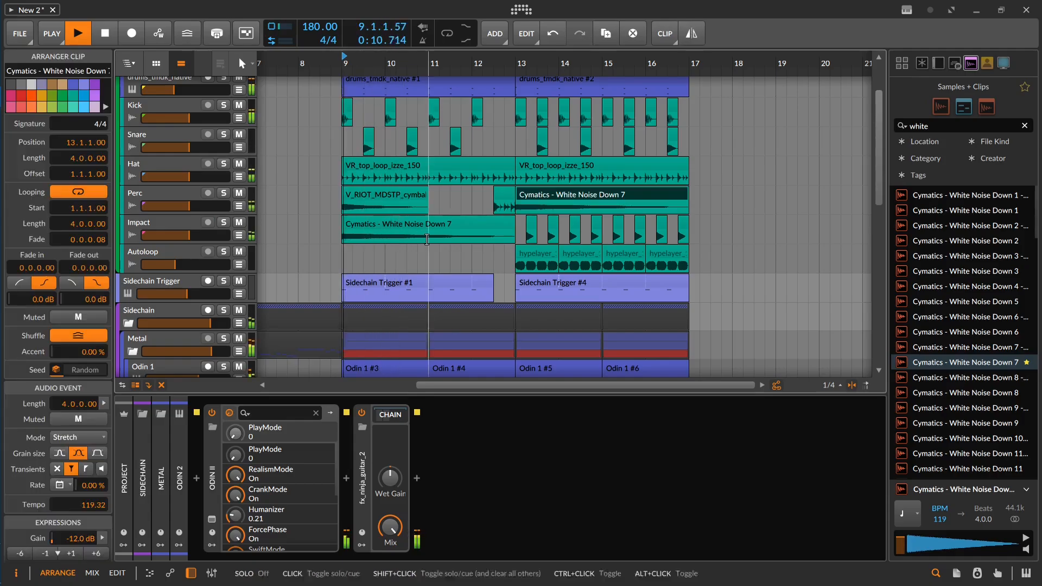
Step: Set the white noise clip's gain to -18 dB, copy it to the Perc track at bar 13 and unsolo the Impact track
left_click(418, 226)
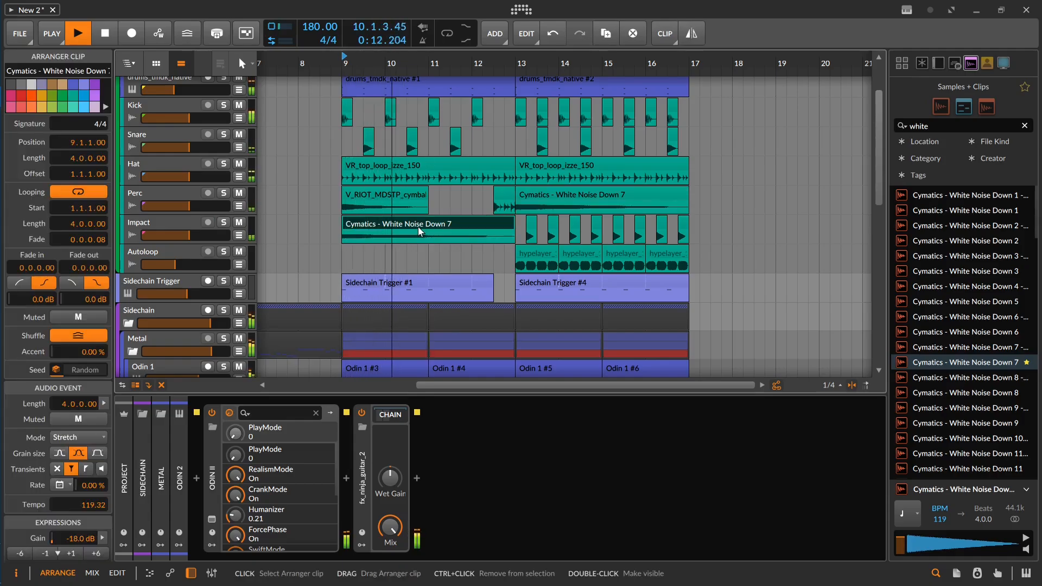
left_click(539, 195)
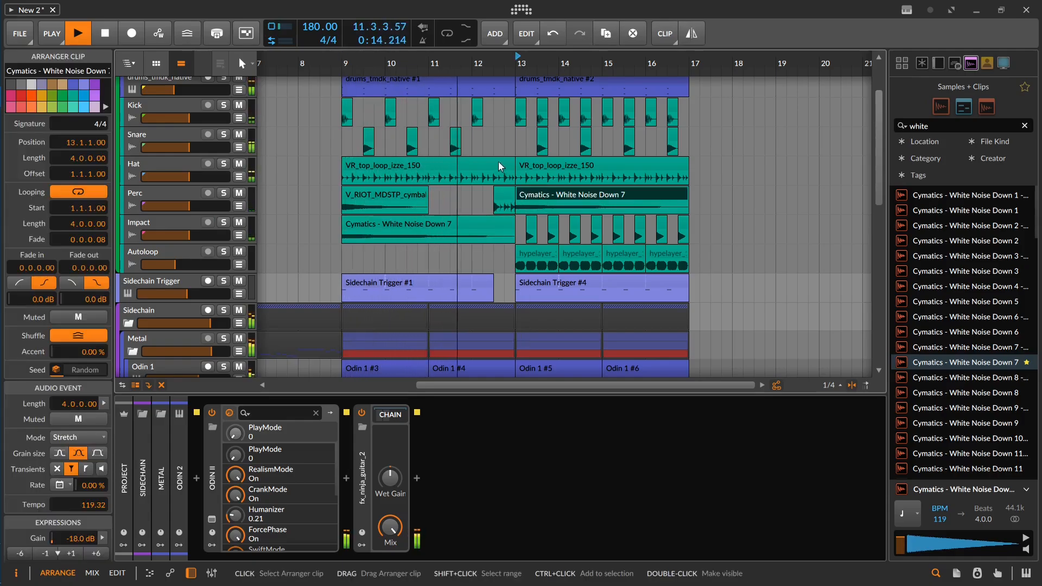
scroll(498, 161, "up", 2)
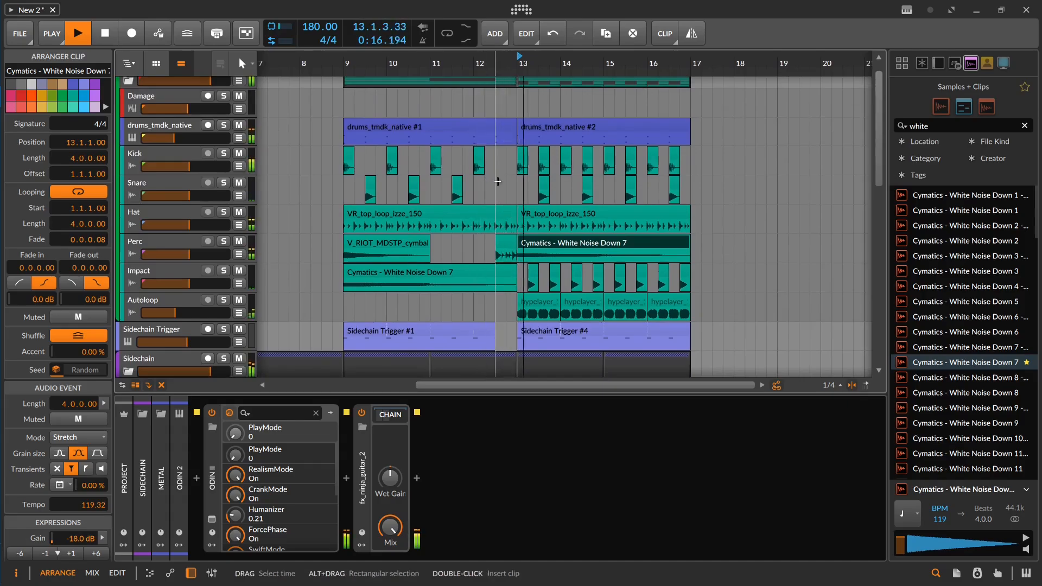
mouse_move(509, 210)
left_mouse_down()
mouse_move(517, 152)
mouse_move(502, 200)
left_mouse_up()
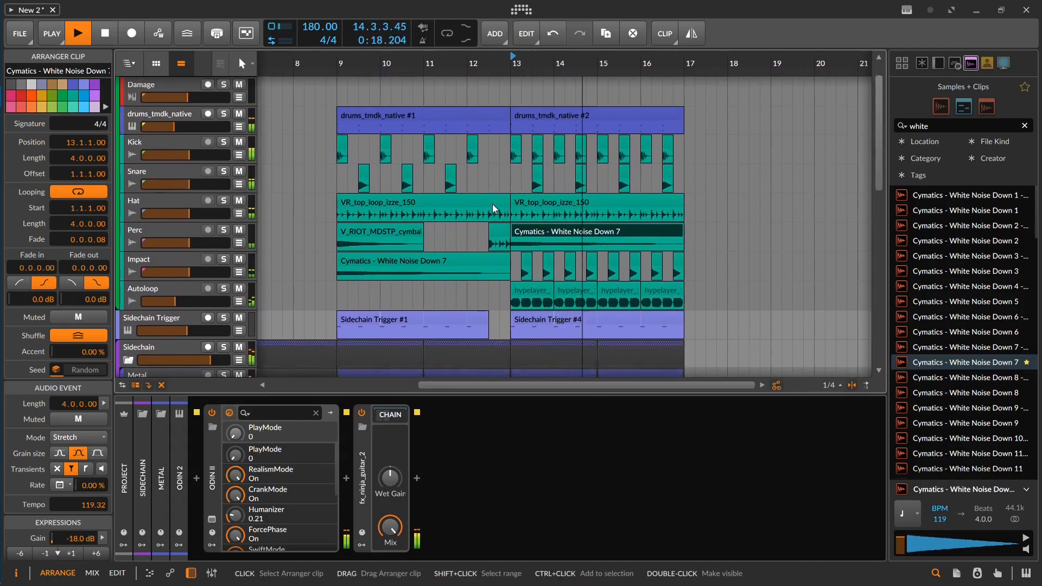
Step: Stop playback and delete the white noise clip at bar 13 of the Perc track
key("space")
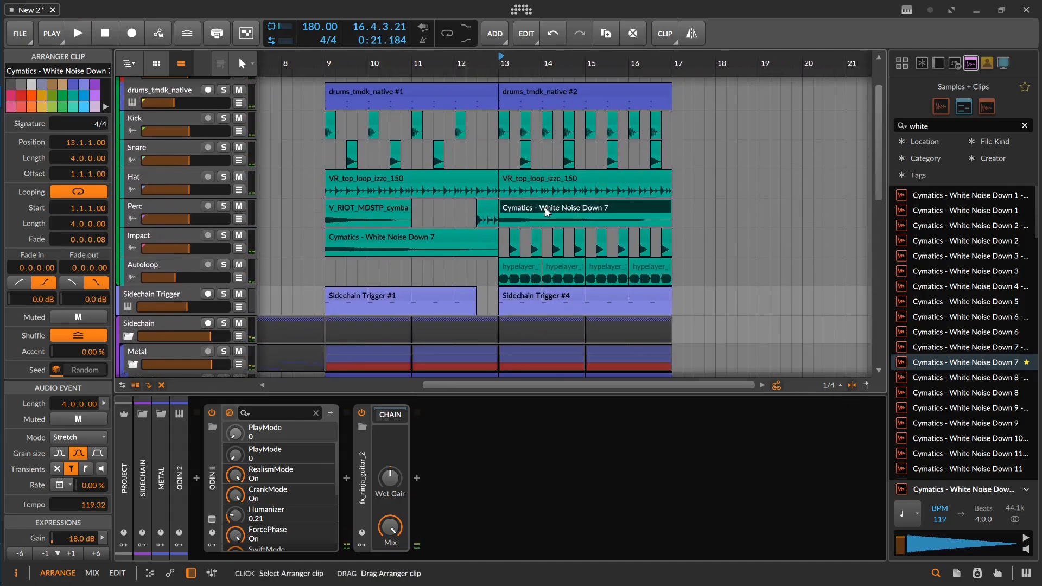
key("Delete")
left_click_drag(545, 210, 576, 174)
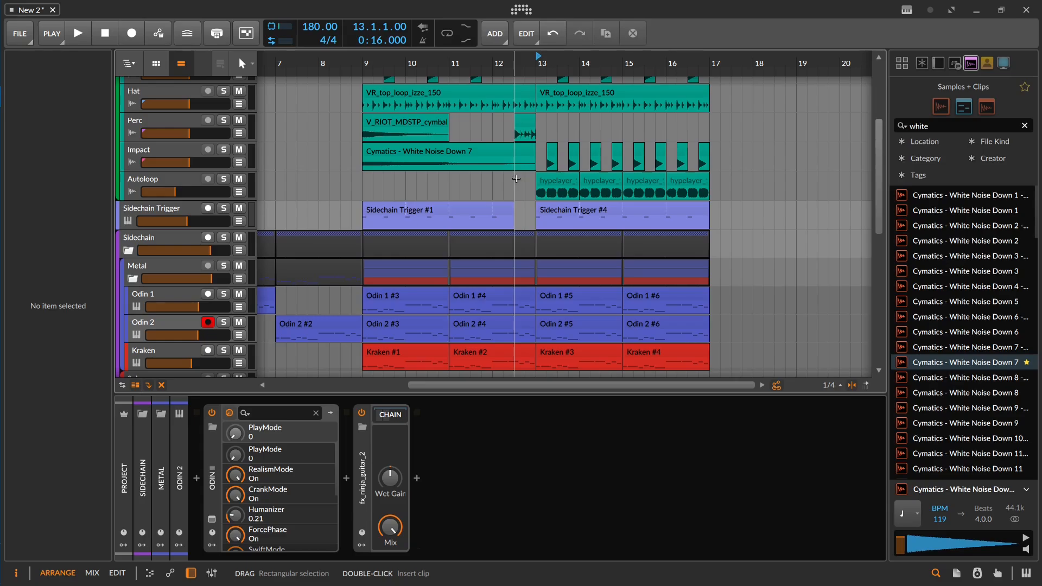
Step: Add Serum to the Lead1 track and browse its Bass (Hard) presets, with playback set to start at bar 9
left_click(369, 187)
scroll(369, 187, "down", 5)
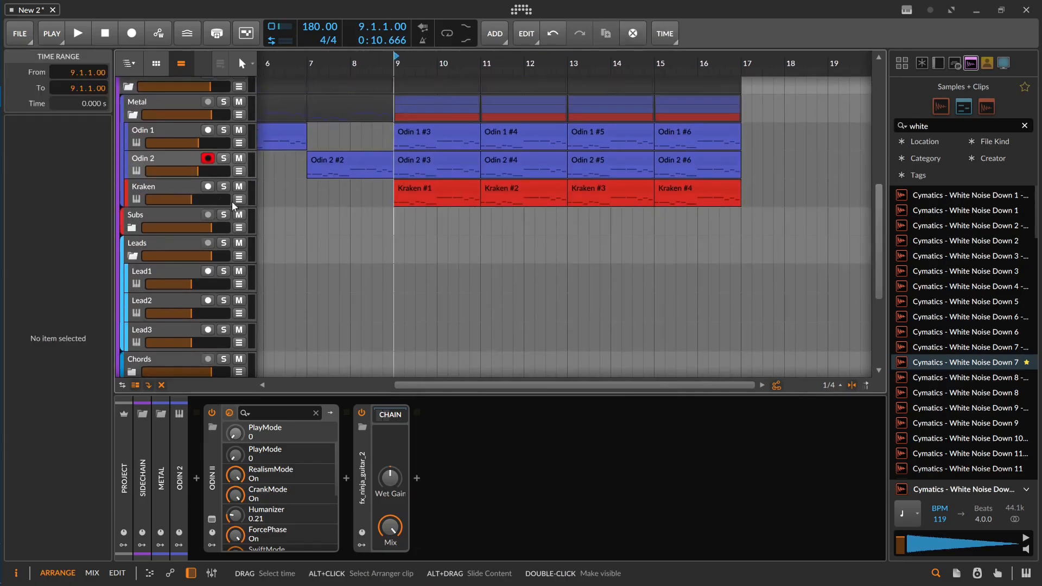
left_click(179, 267)
scroll(179, 270, "down", 1)
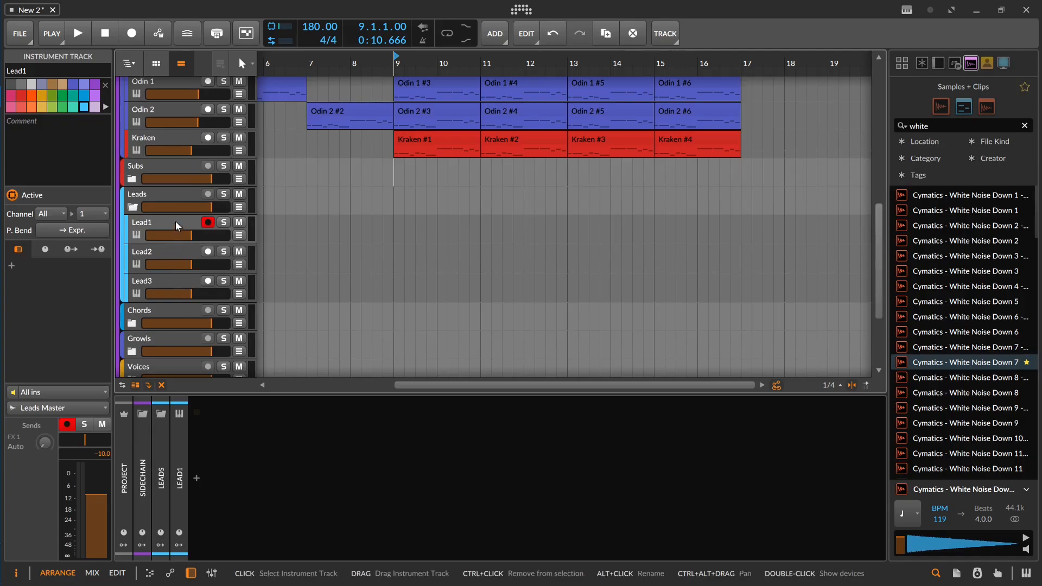
double_click(292, 480)
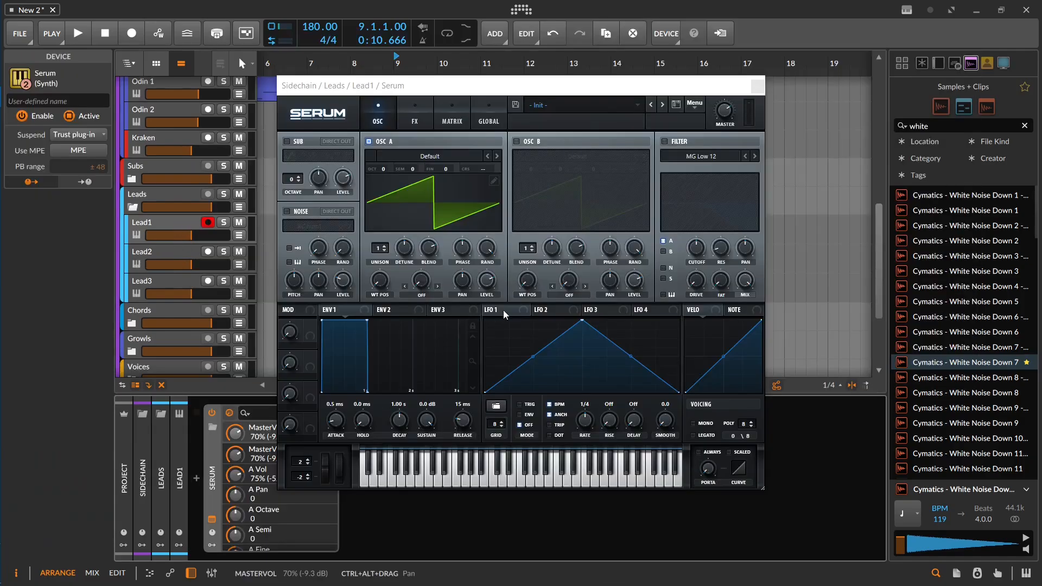
left_click(583, 105)
mouse_move(603, 119)
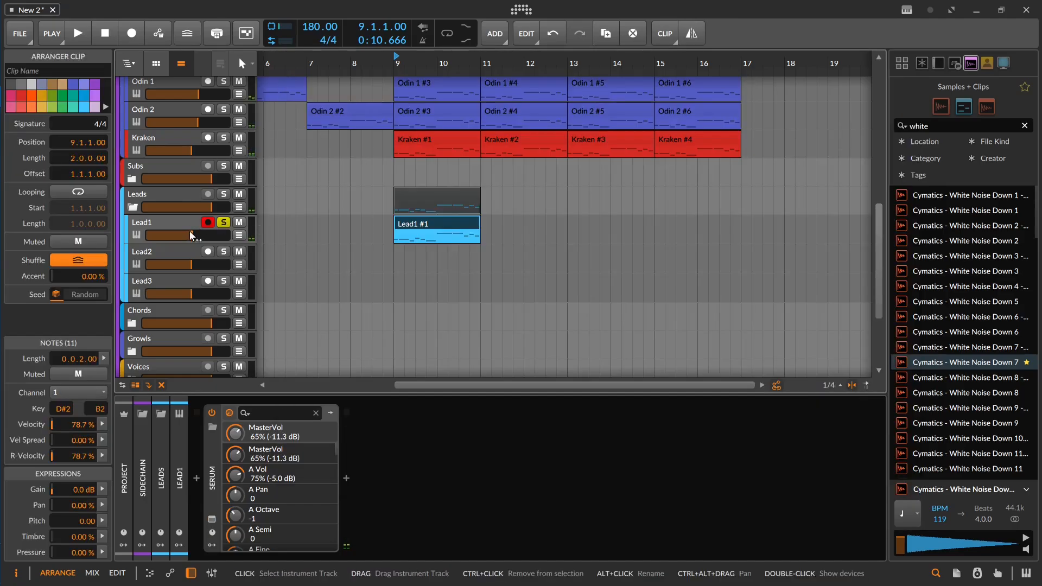
Step: Set the Lead1 volume to about -2.9 dB, unsolo the track and play its clip with the riffs from bar 9
left_click_drag(191, 234, 199, 235)
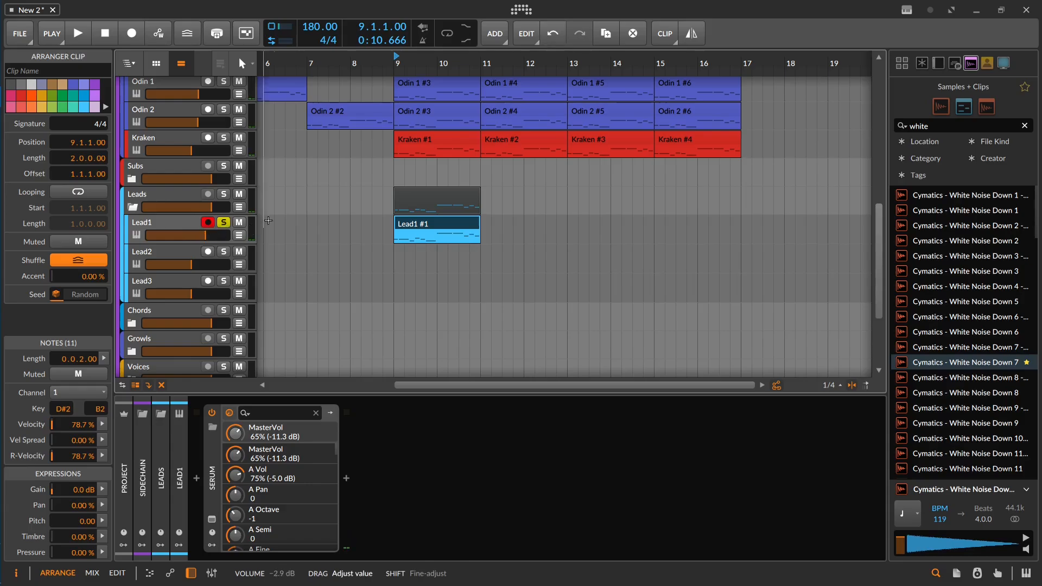
key("space")
left_click(224, 222)
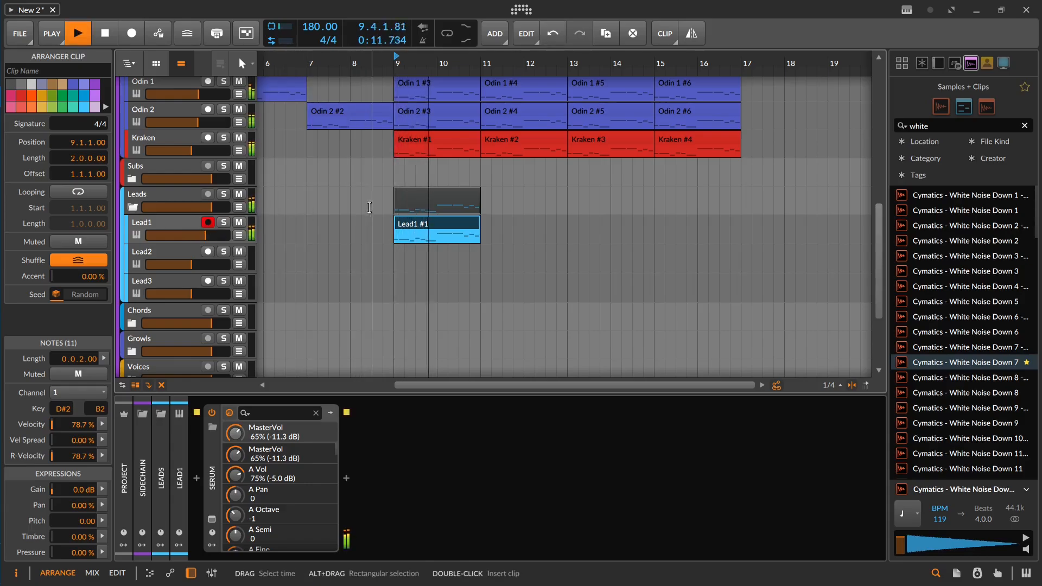
key("space")
Step: Search the audio effects for "fatra", add fx_fatrack1 after Serum on Lead1 and inspect the devices inside it
left_click(418, 279)
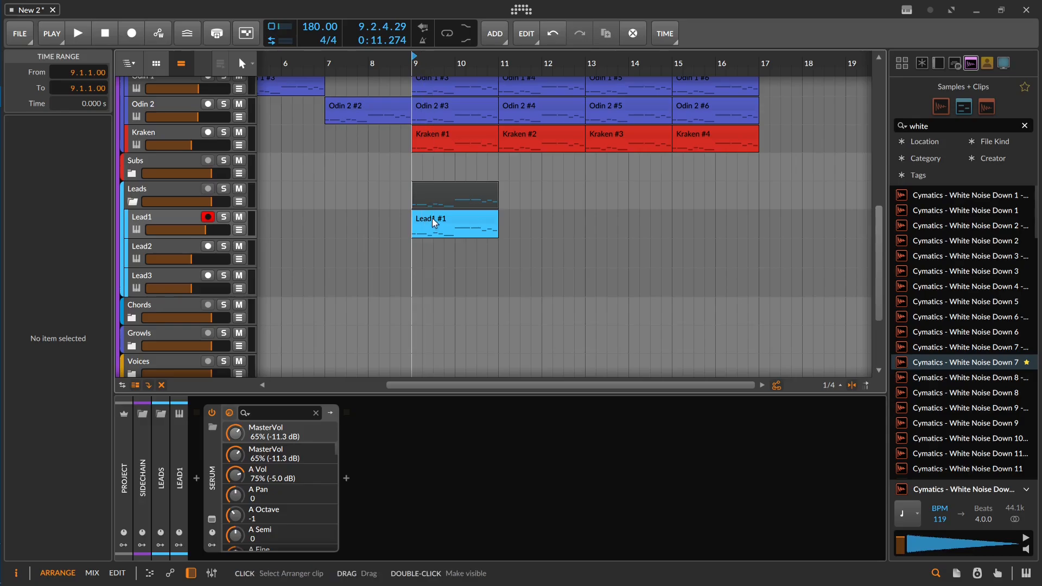
double_click(362, 495)
type("fatra")
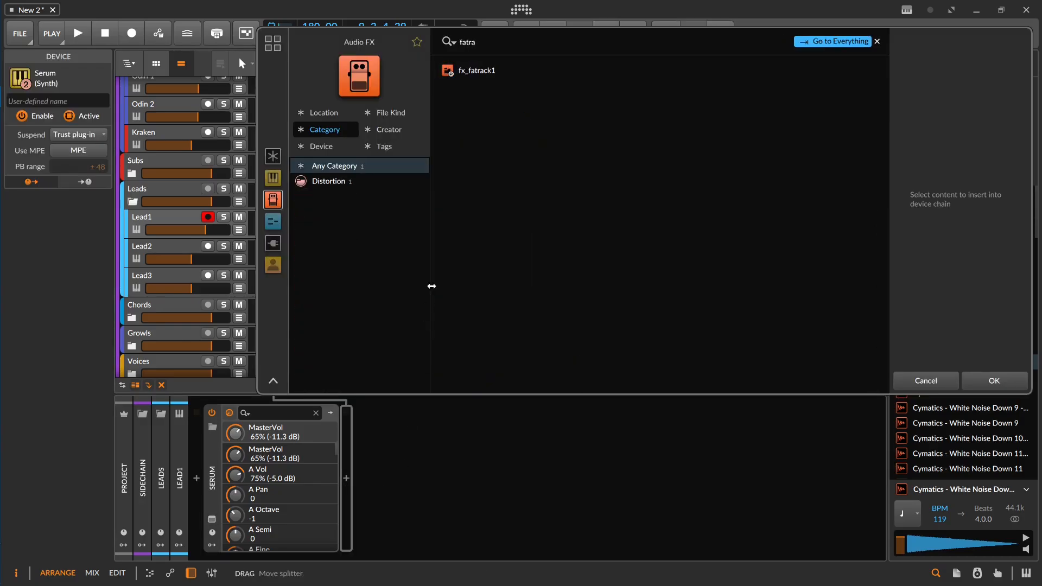
double_click(475, 70)
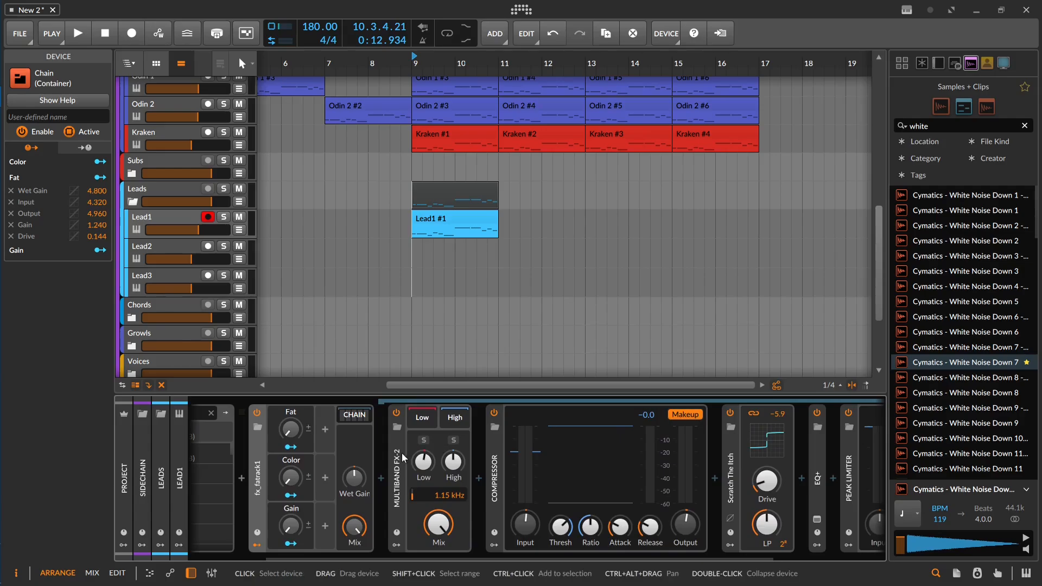
left_click_drag(430, 464, 409, 465)
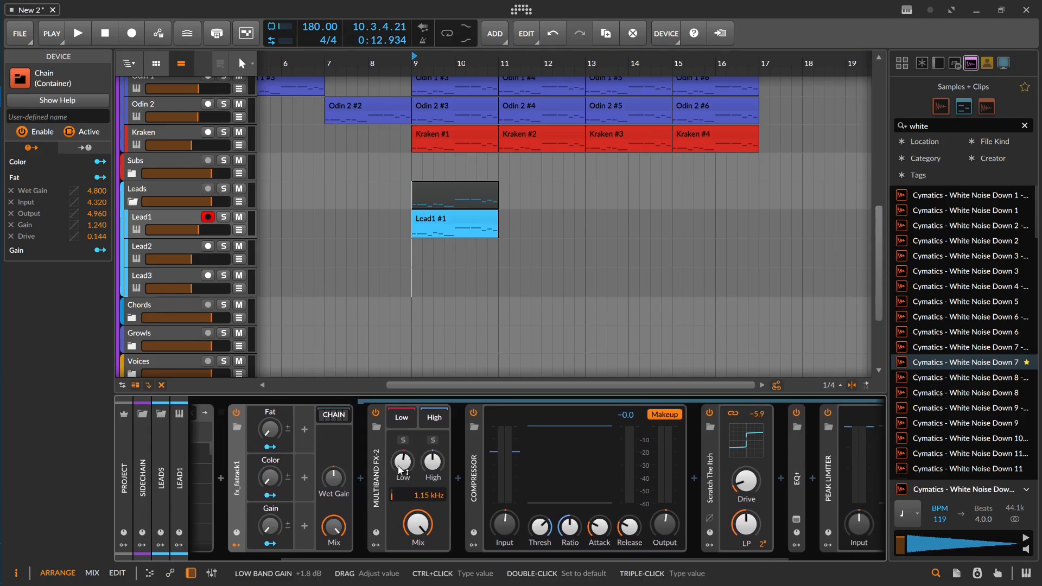
scroll(424, 483, "down", 2)
scroll(439, 481, "down", 3)
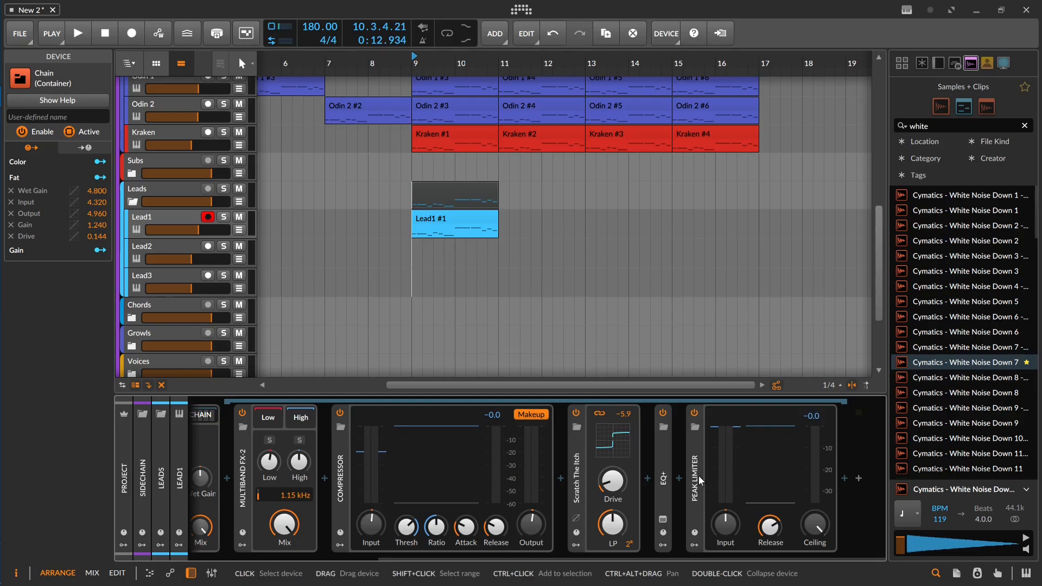
Step: Duplicate the Lead1 clip three times to fill bars 9 to 16, and slightly lower the Lead1 volume during playback
left_click(484, 219)
key("space")
key("ctrl+d")
key("ctrl+d")
key("ctrl+d")
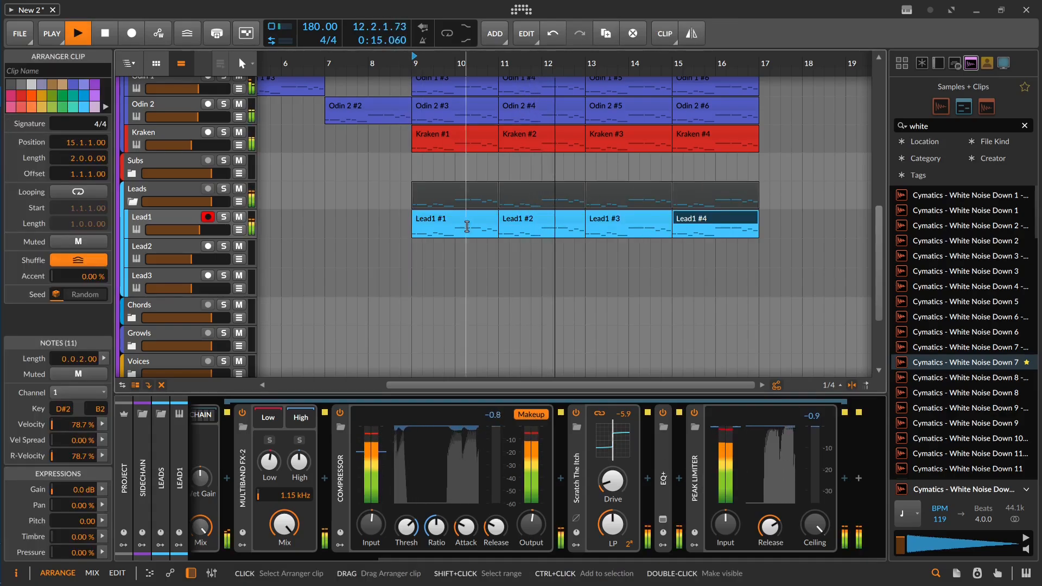
left_click_drag(197, 230, 194, 229)
Step: Duplicate bars 13 to 16 of the whole arrangement to bar 17
left_click_drag(404, 221, 356, 254)
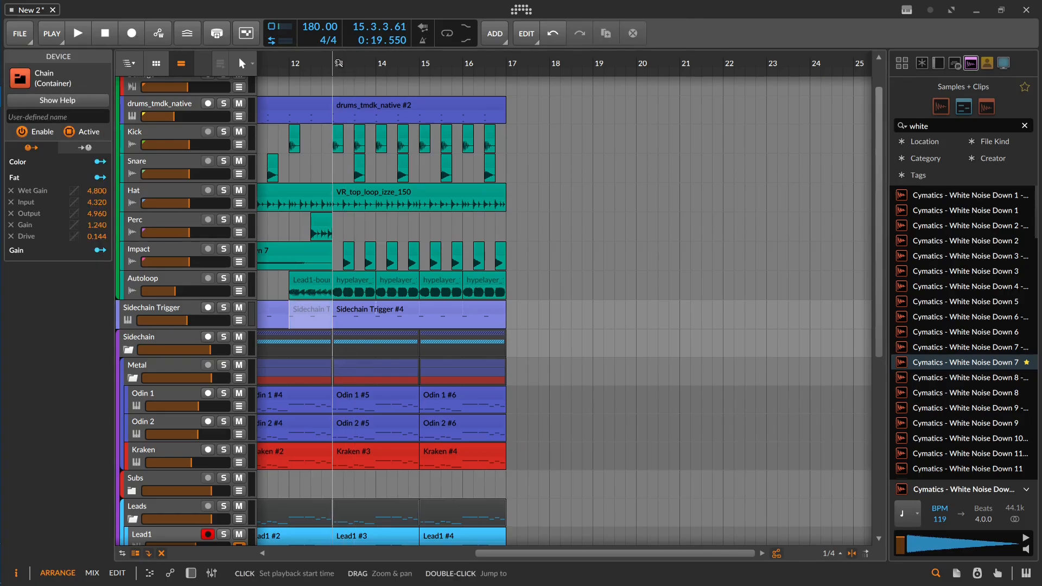
left_click_drag(339, 63, 507, 64)
key("ctrl+d")
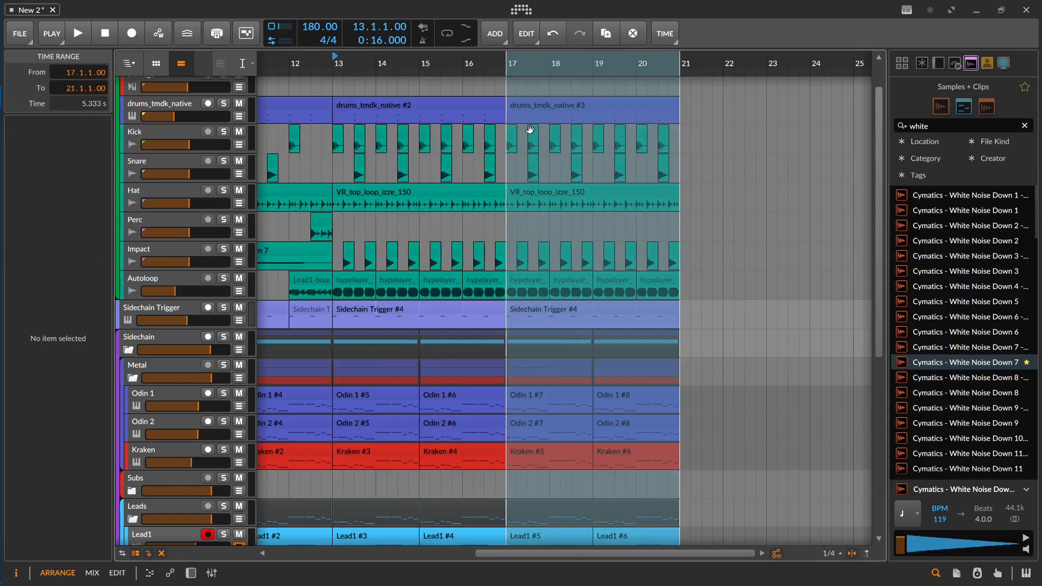
Step: Delete the Odin 2 and Kraken clips in bars 17 to 20
left_click_drag(688, 242, 681, 209)
left_click(749, 352)
left_click_drag(685, 390, 539, 426)
key("Delete")
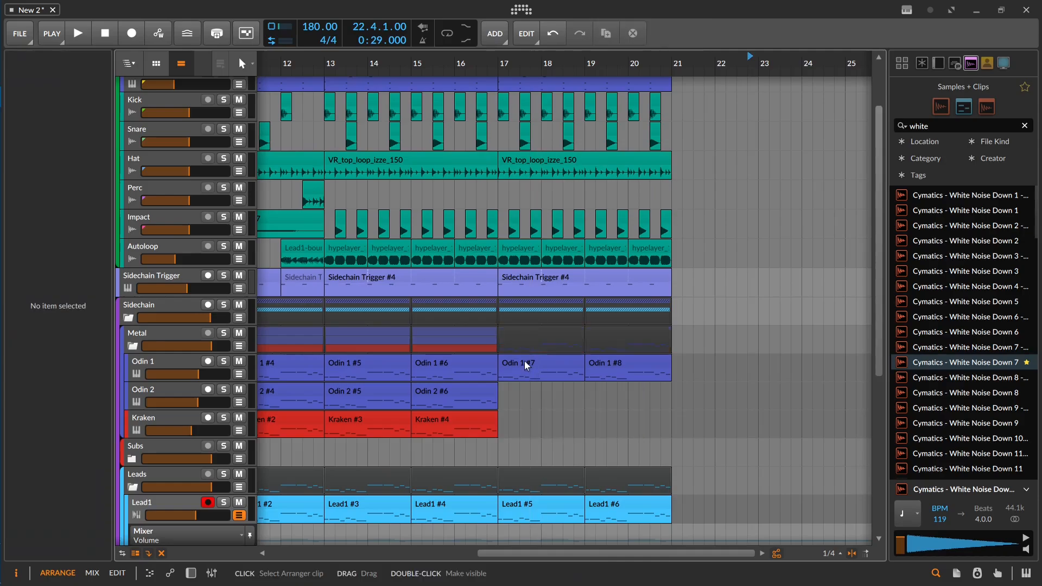
Step: Solo Odin 1, reduce the velocity of five notes in its bar 17 clip to about 9.9%, and play it
left_click(524, 362)
left_click(224, 362)
double_click(549, 363)
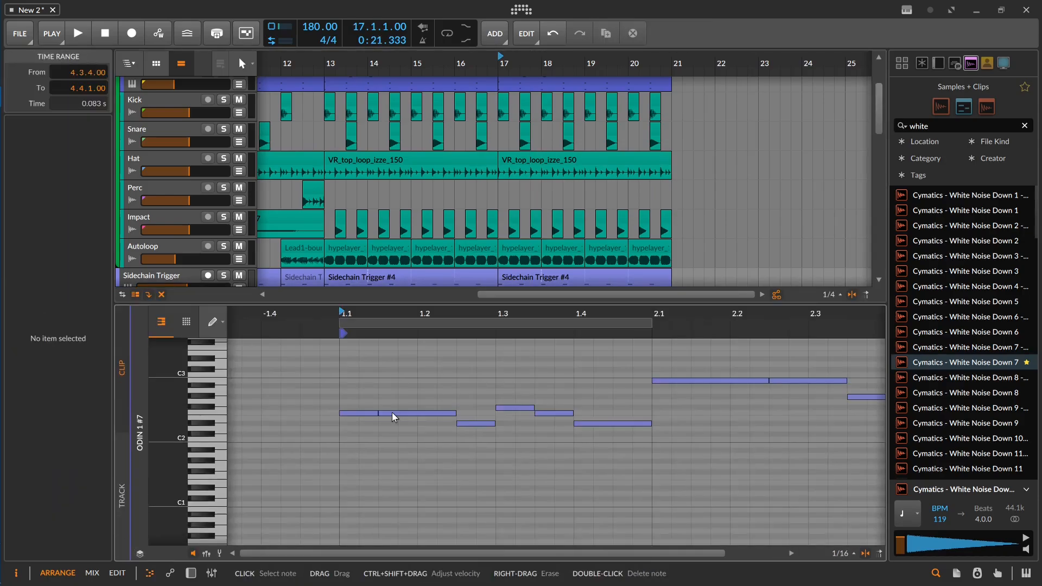
left_click_drag(76, 343, 76, 356)
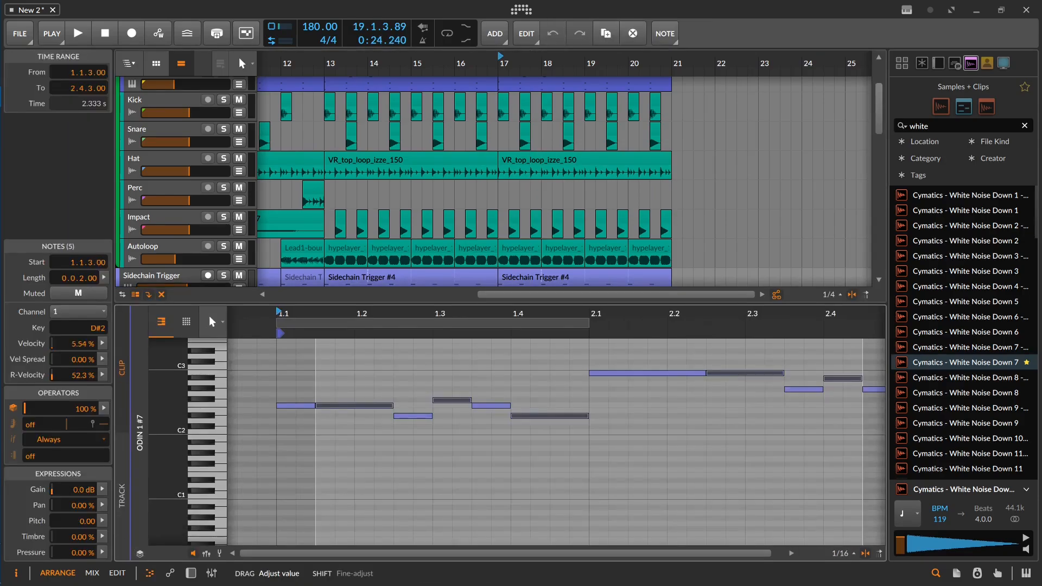
key("space")
key("space")
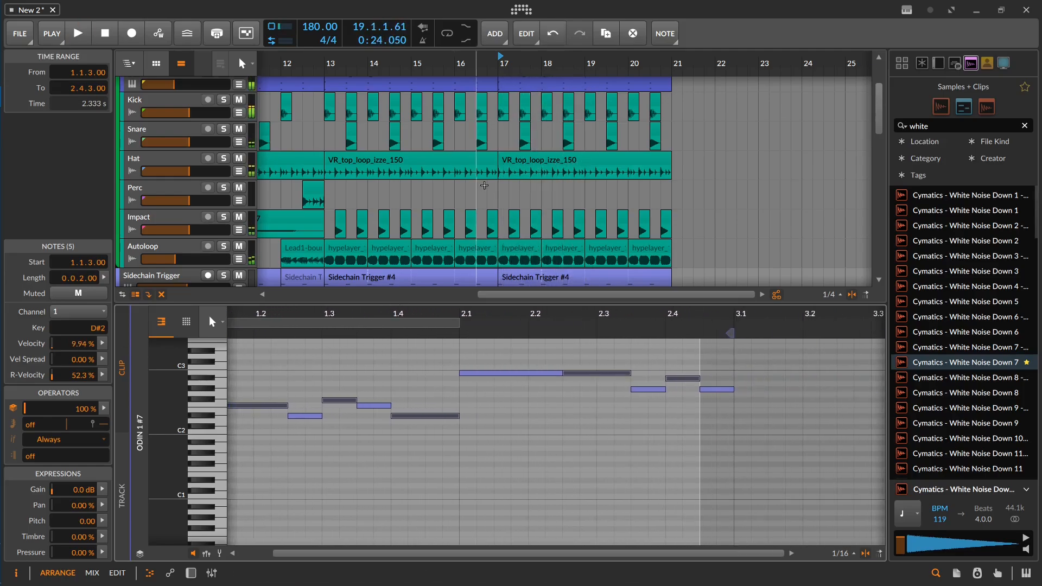
Step: Delete the hypelayer clips in bars 17 to 20 of the Autoloop track
scroll(602, 218, "down", 3)
scroll(600, 228, "down", 3)
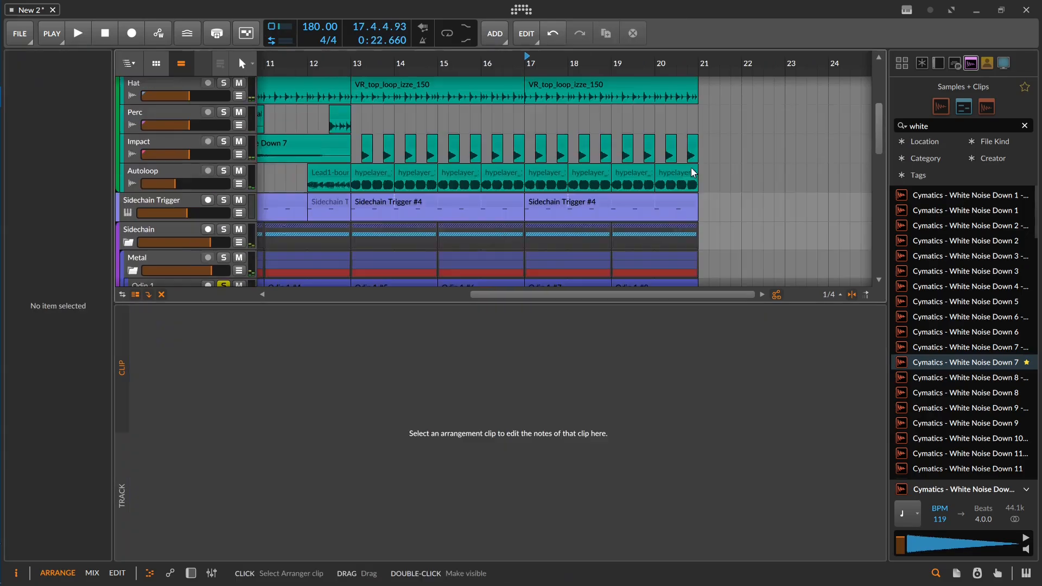
left_click_drag(702, 174, 553, 171)
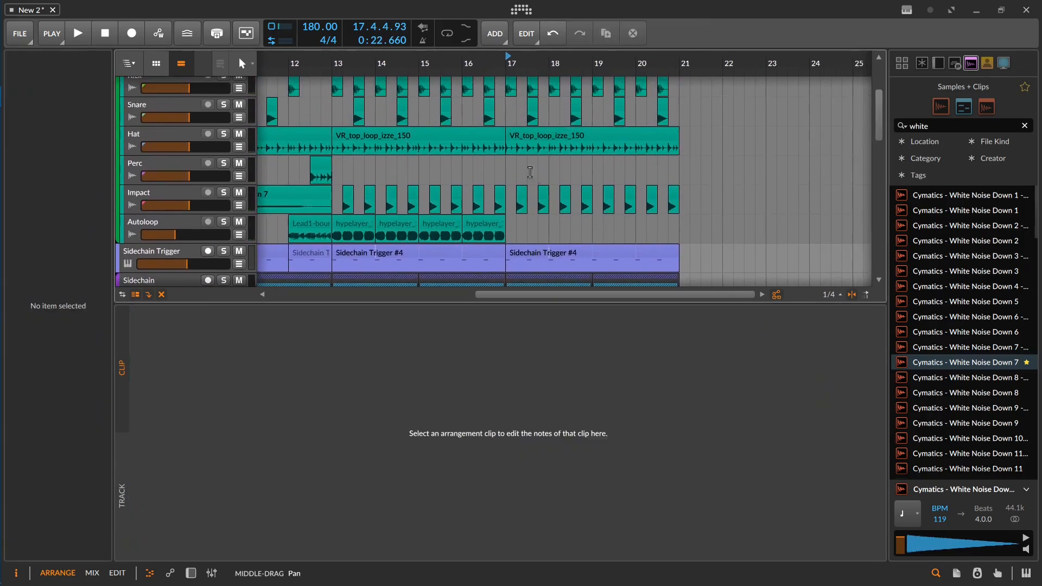
Step: Unsolo the Odin 1 track and play the full arrangement from bar 17
left_click(506, 167)
key("space")
key("space")
scroll(374, 168, "down", 4)
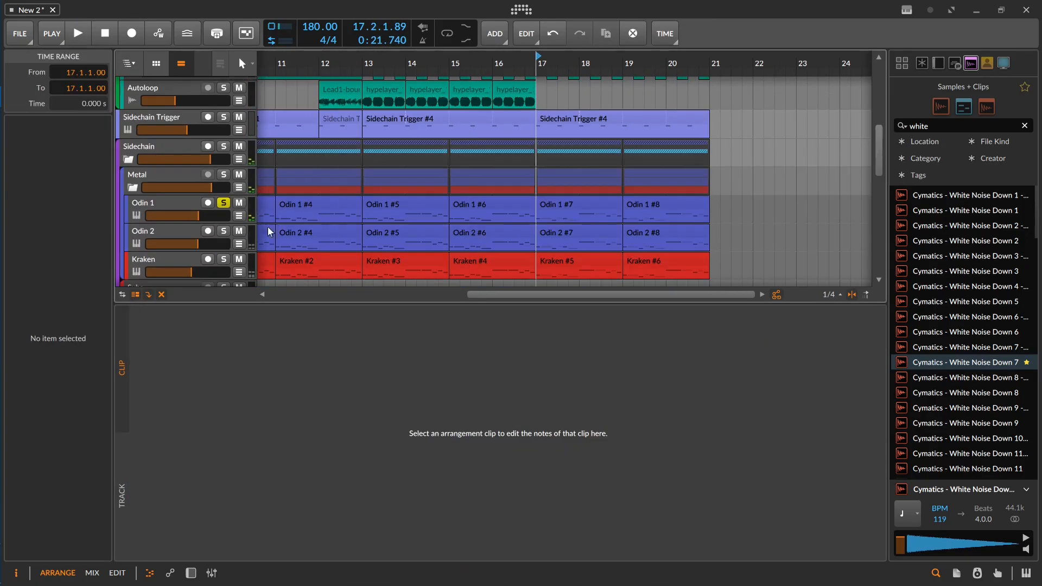
left_click(223, 204)
Step: Stop playback and raise the Kraken track's volume to -5.8 dB
key("space")
scroll(542, 185, "down", 1)
scroll(542, 178, "down", 1)
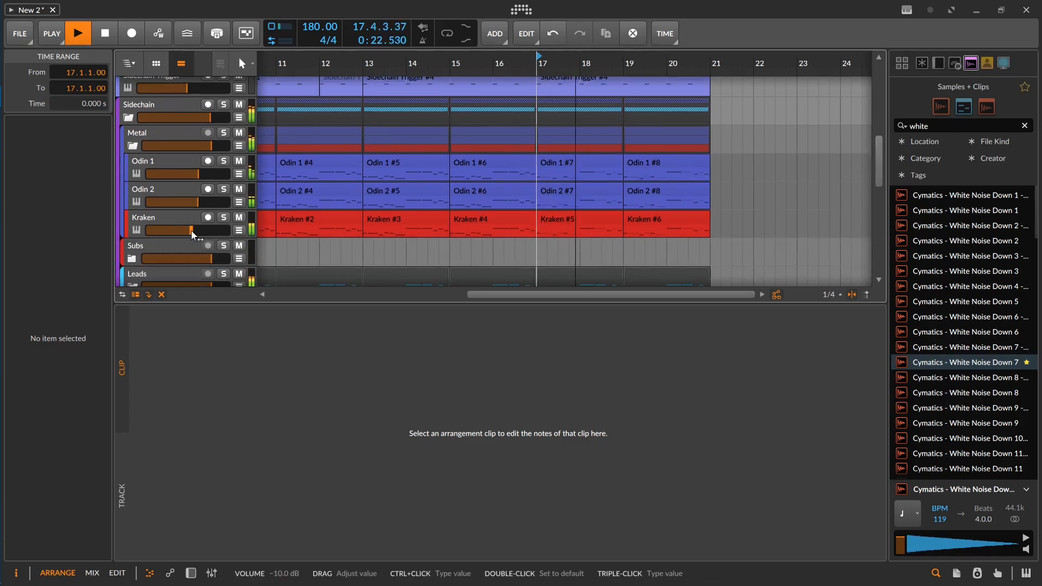
key("space")
left_click_drag(193, 229, 199, 230)
Step: Add a Multiband FX-2 after the Kraken chain, set its low band gain to +1.4 dB and play the result
double_click(180, 220)
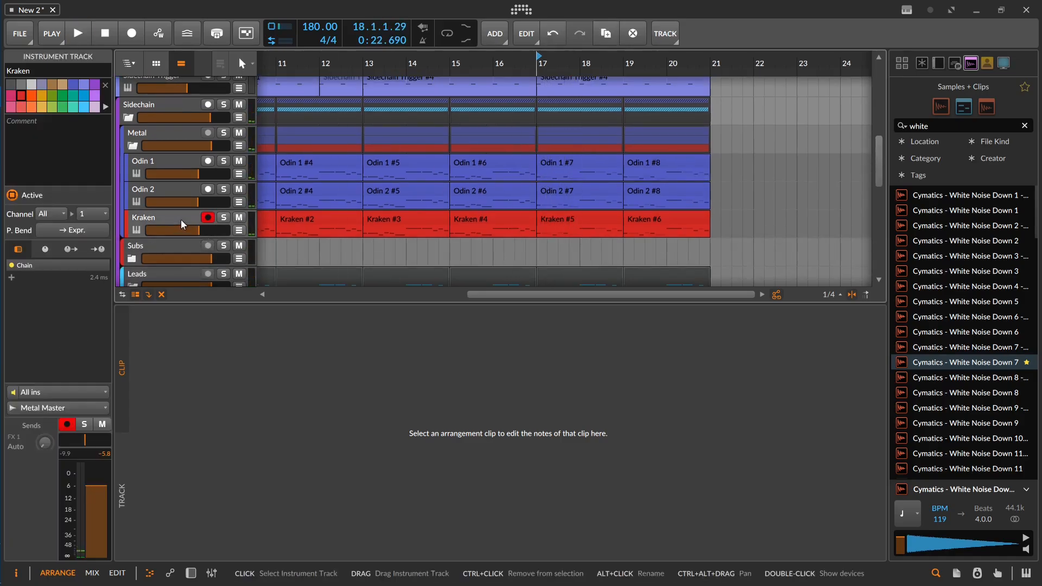
double_click(334, 429)
type("mult")
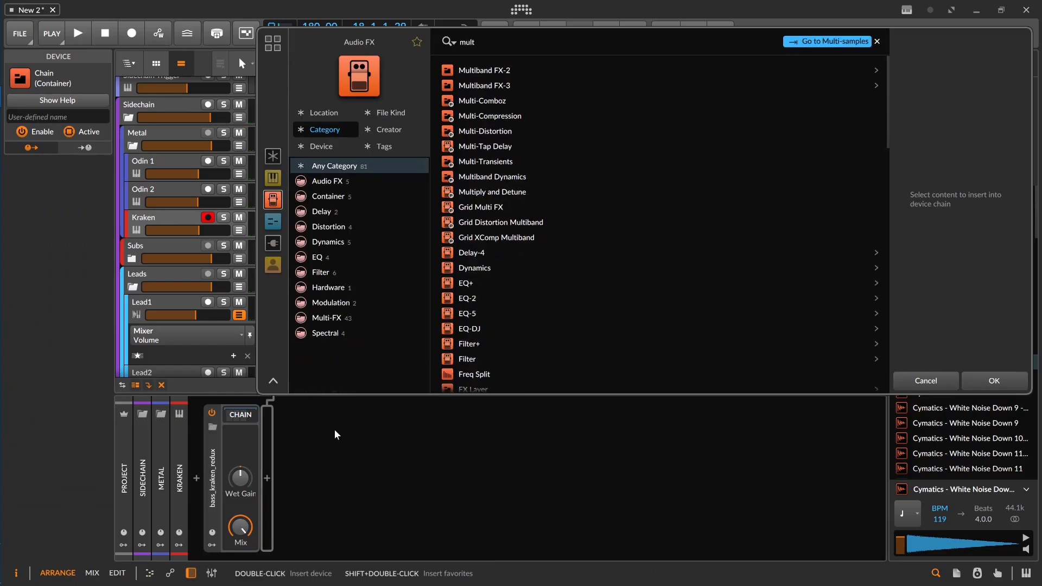
key("Down")
key("Return")
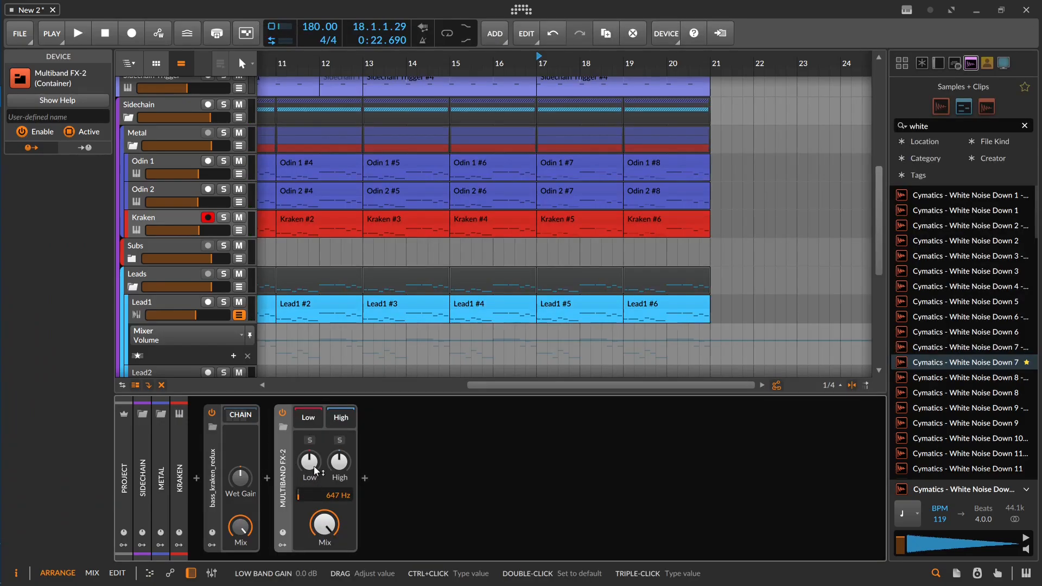
left_click_drag(314, 466, 313, 462)
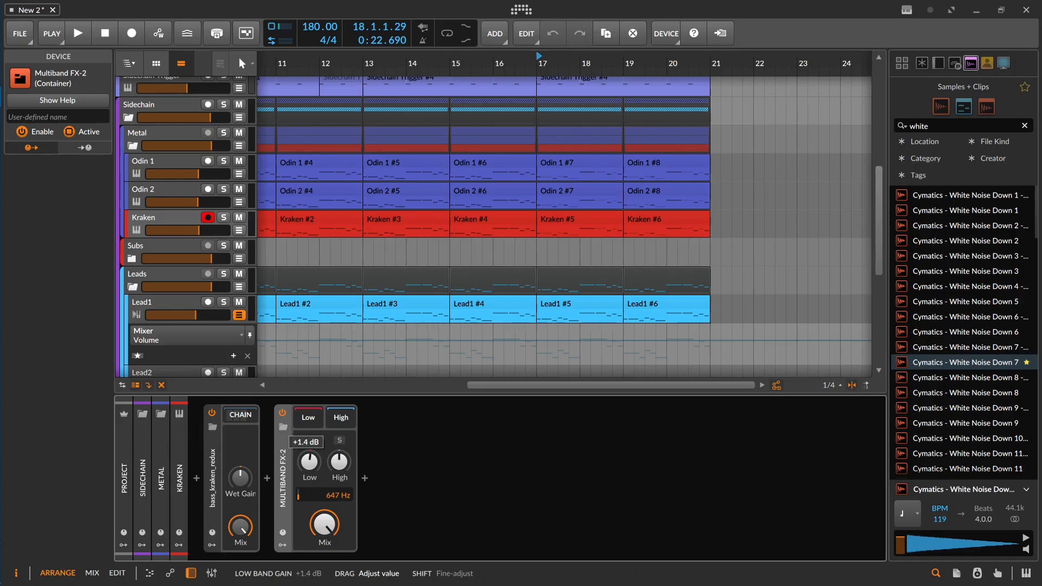
key("space")
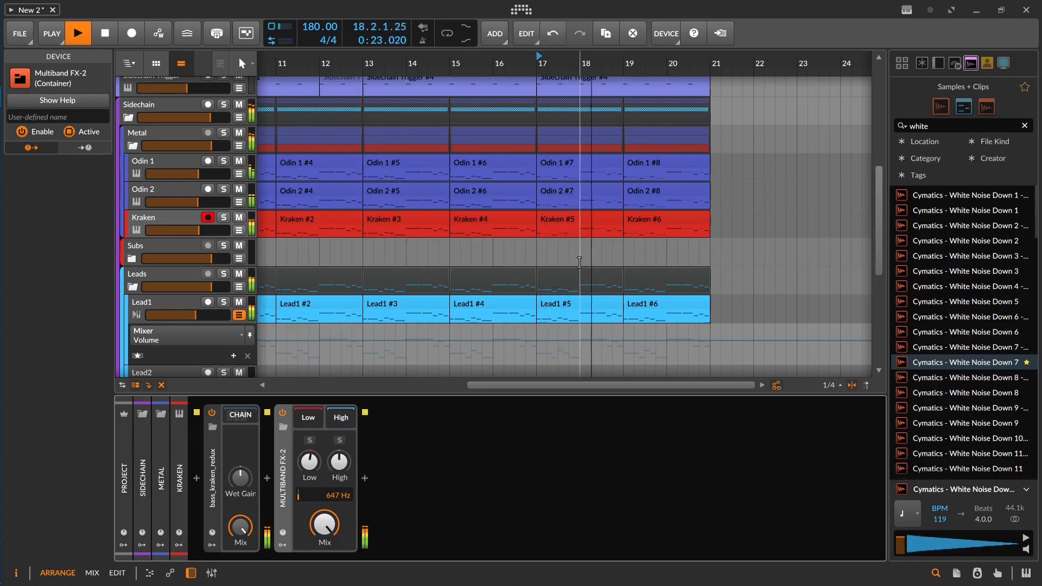
key("space")
Step: Delete the two Lead1 clips in bars 17 to 20
left_click(601, 305)
key("Delete")
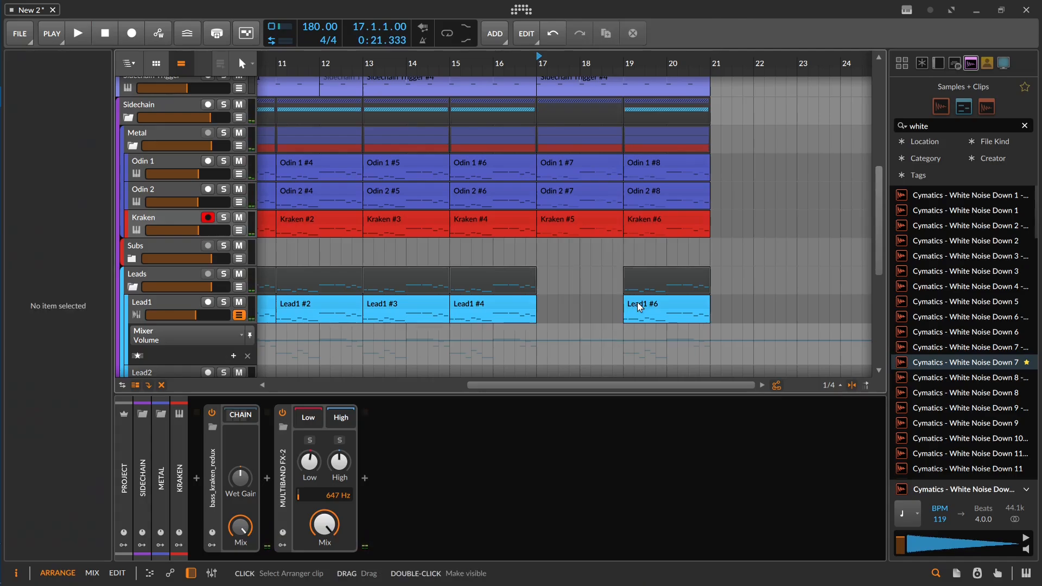
left_click(644, 301)
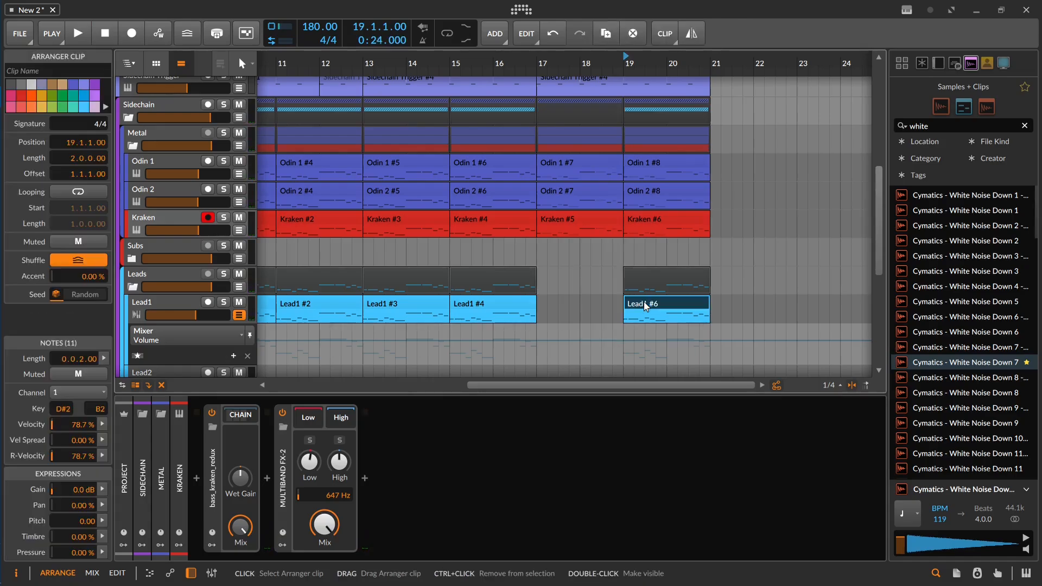
key("Delete")
Step: Play from bar 17, then delete the drums_tmdk_native and VR_top_loop_izze_150 clips that start there
left_click(535, 258)
key("space")
left_click_drag(549, 267, 495, 532)
key("space")
left_click(540, 143)
key("Delete")
Step: Play the transition into bar 17 from 16.4 and select the drums_tmdk_native clip before it
left_click(471, 151)
key("space")
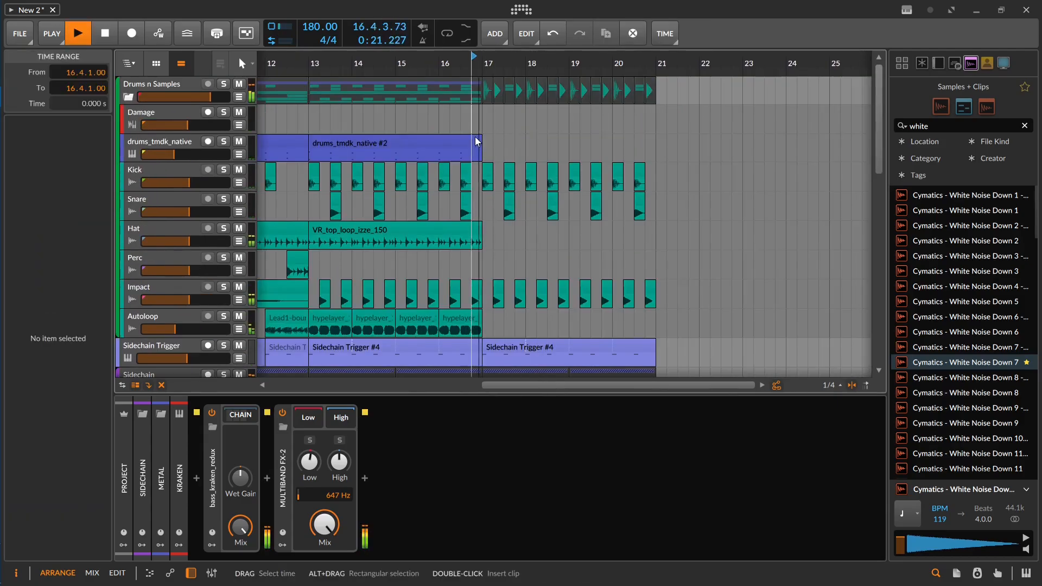
key("space")
left_click_drag(480, 141, 488, 141)
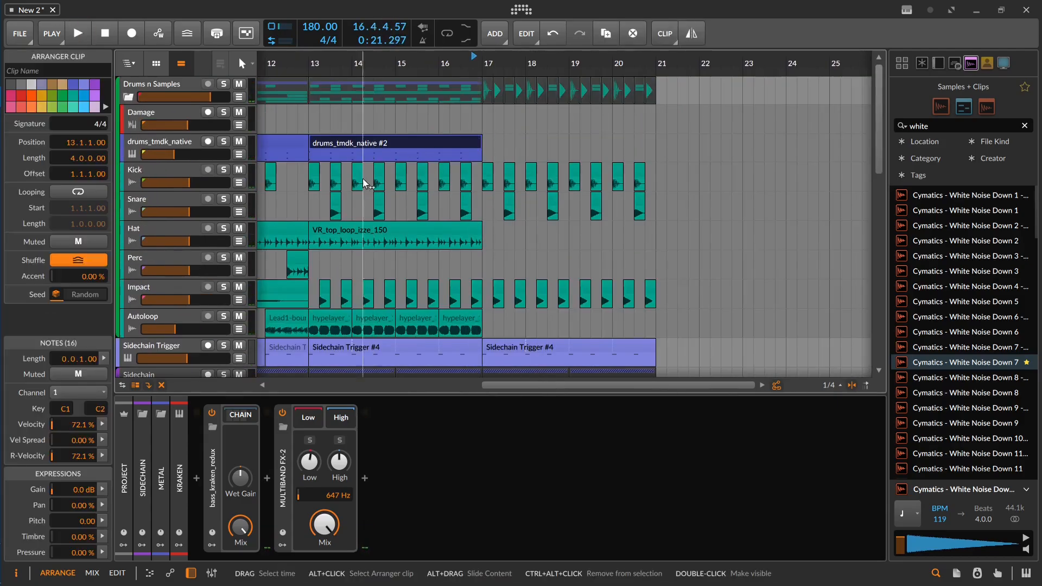
Step: Copy the V_RIOT_MDSTP cymbal clip from bar 9 to bar 17 on the Perc track and play from there
left_click_drag(363, 187, 514, 185)
left_click_drag(323, 255, 672, 260)
left_click(637, 234)
key("space")
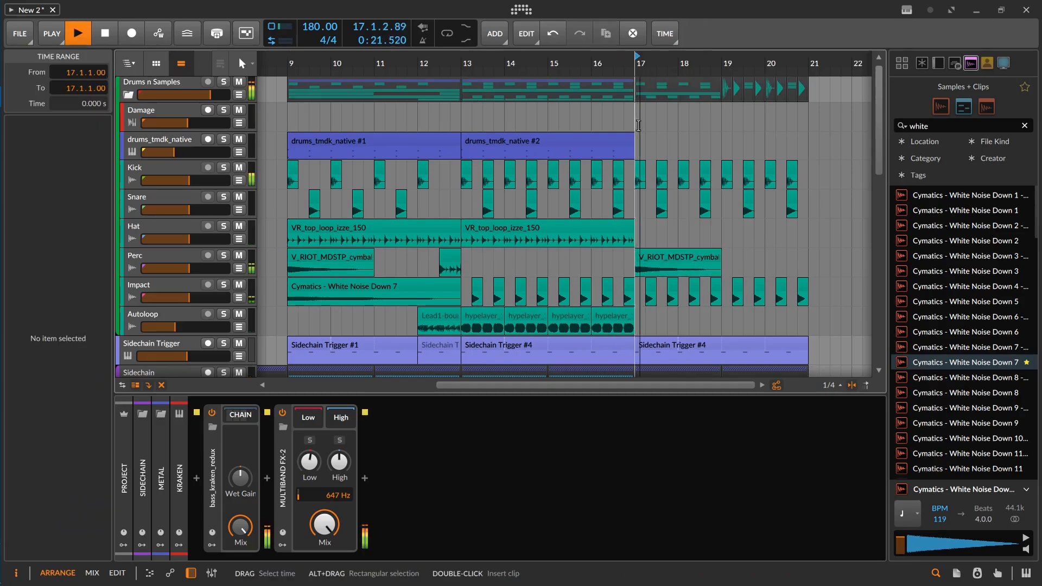
Step: Stop playback, select the Sidechain group track and enable its Filter device
left_click_drag(691, 197, 589, 177)
left_click_drag(584, 251, 589, 193)
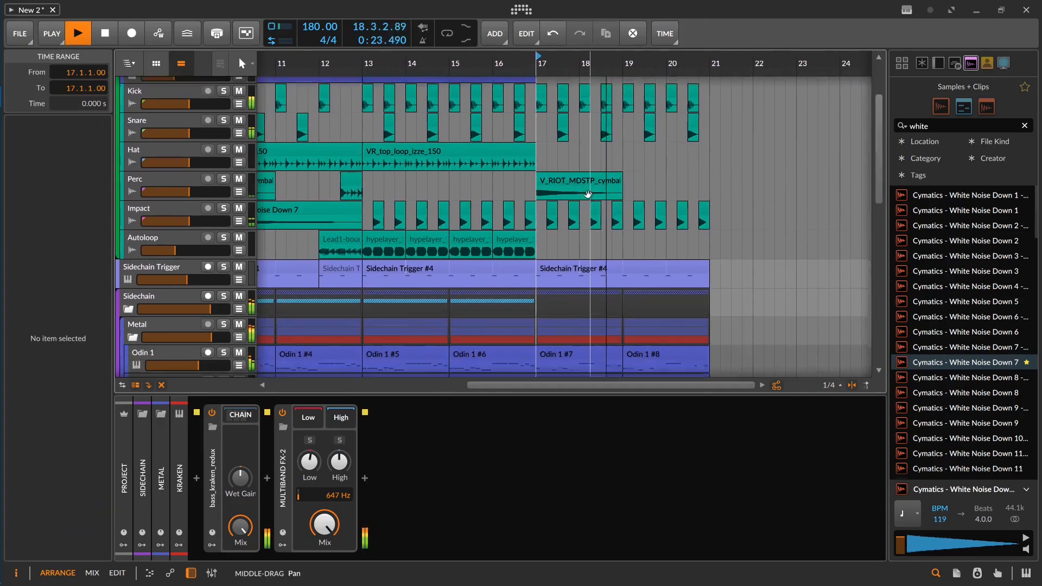
left_click_drag(679, 345, 616, 184)
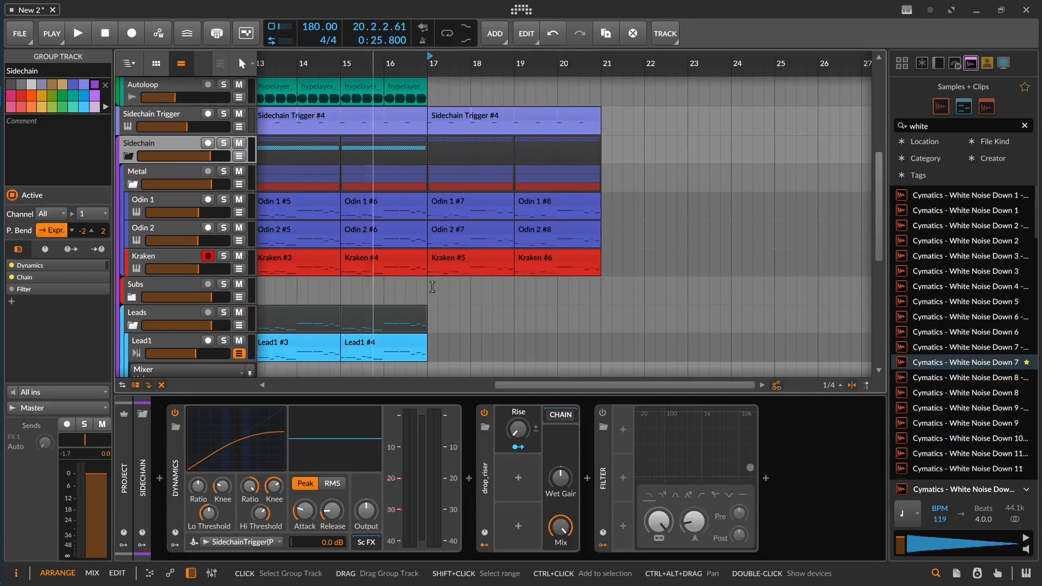
left_click(602, 414)
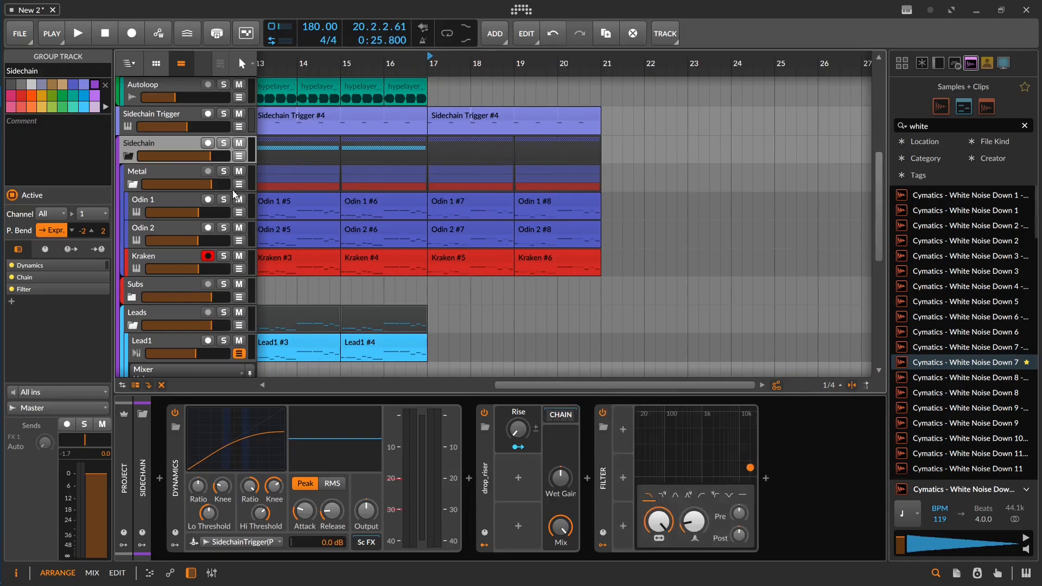
Step: Show the Sidechain group's Filter Freq automation and make it fall from bar 17 to 145 Hz at bar 19
left_click(238, 156)
double_click(426, 183)
left_click_drag(426, 183, 427, 220)
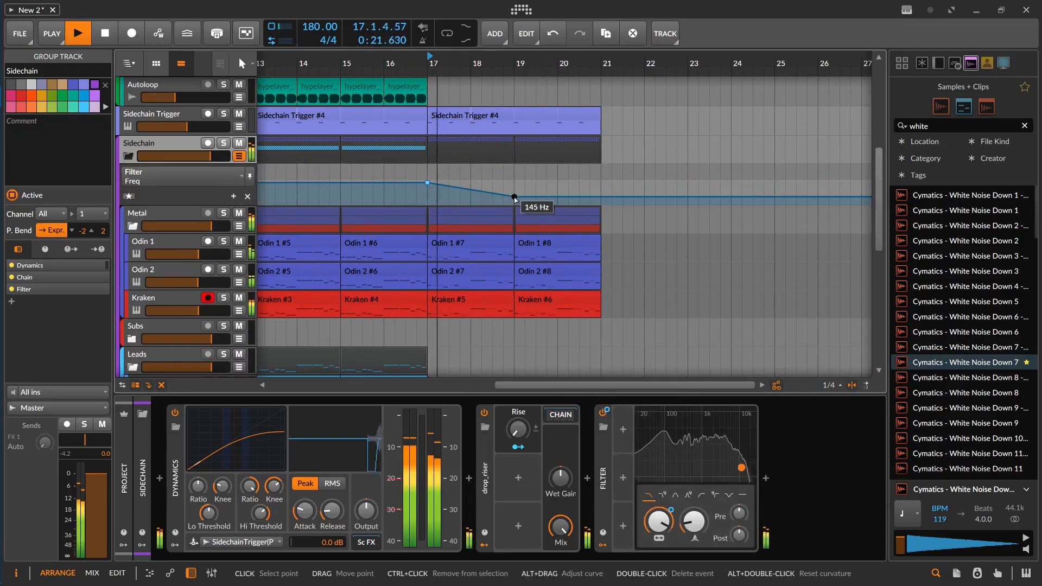
left_click_drag(514, 198, 514, 196)
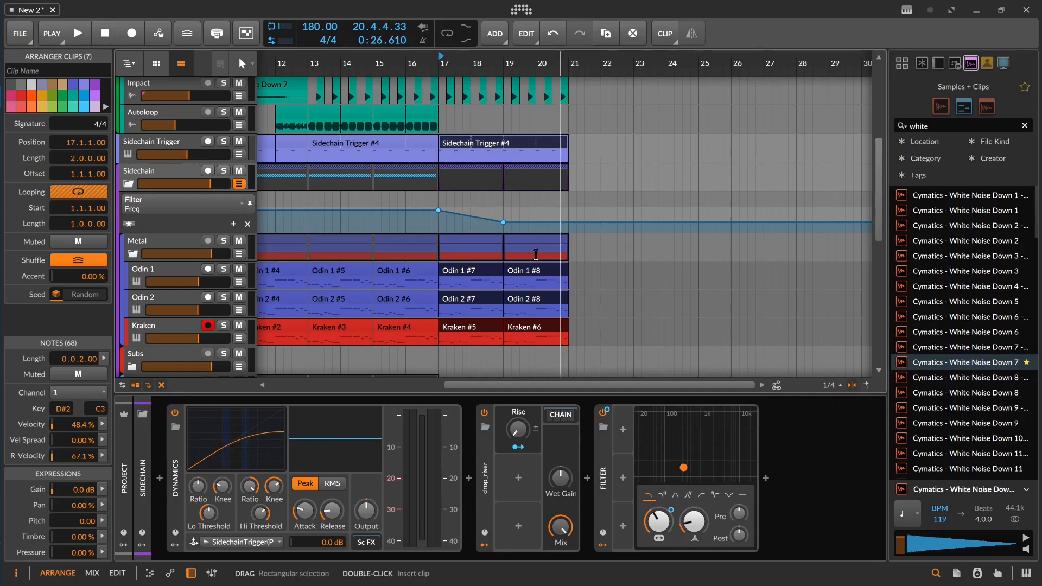
Step: Duplicate the Sidechain Trigger, Odin and Kraken clips from bar 17 to bar 21 and raise the filter frequency automation to 19.9 kHz at bar 25
key("ctrl+d")
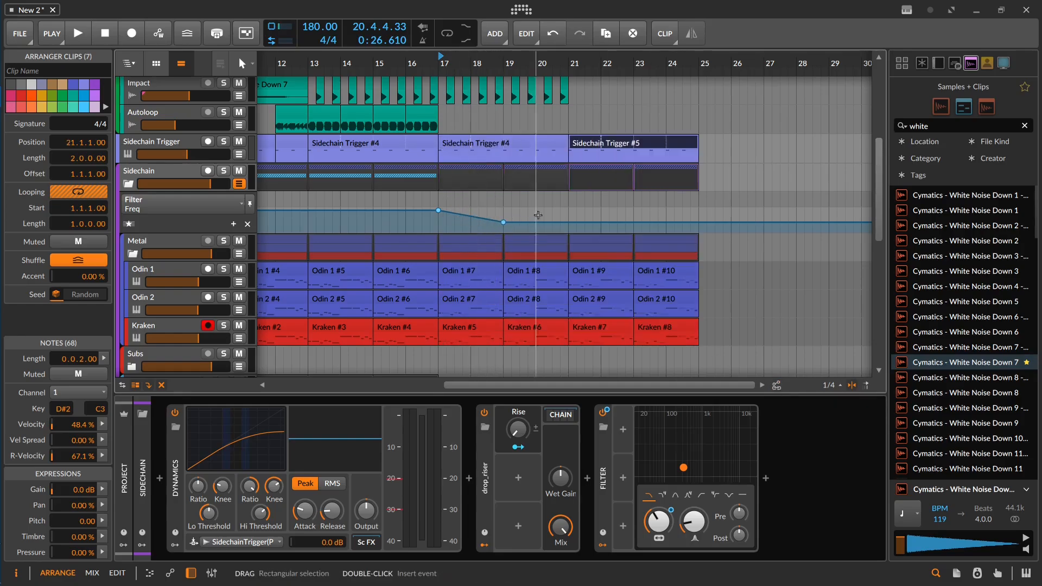
left_click_drag(610, 216, 546, 227)
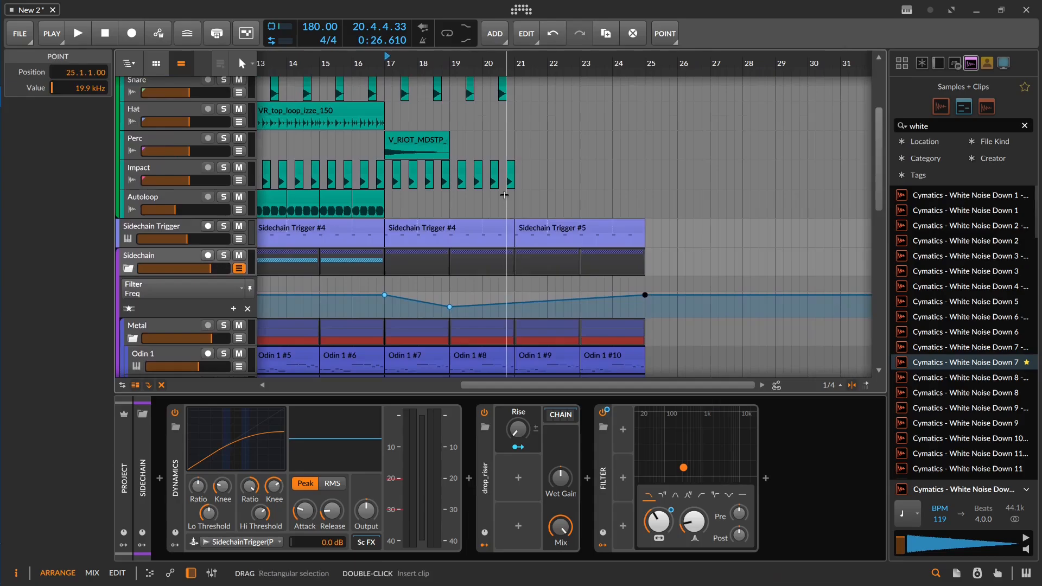
left_click(442, 197)
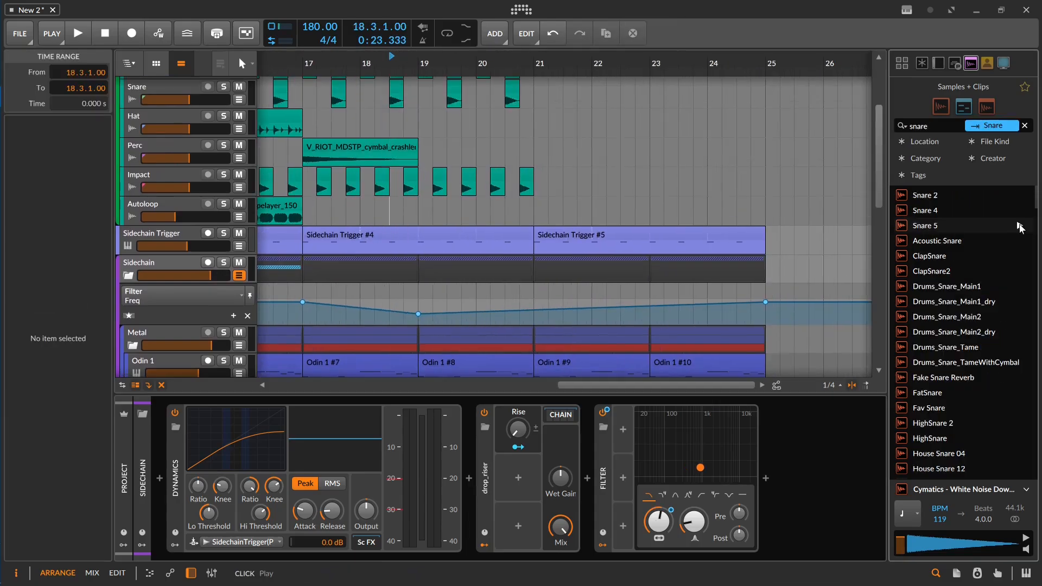
Step: Search the samples for snare and audition several results, including MOONBOY - Trap Snare 2
left_click(1020, 226)
scroll(1019, 244, "down", 5)
left_click(1019, 262)
scroll(1019, 304, "down", 5)
left_click(1018, 341)
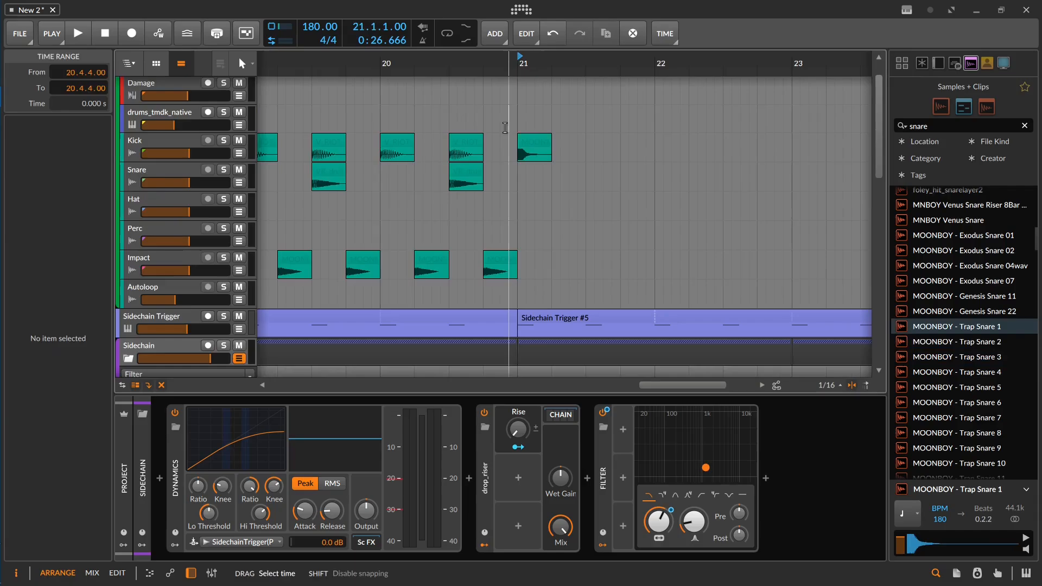
Step: Place MOONBOY - Trap Snare 1 on the Kick track at bar 21 and repeat it on every beat through 21.4
left_click(535, 144)
key("ctrl+d")
key("ctrl+d")
key("ctrl+d")
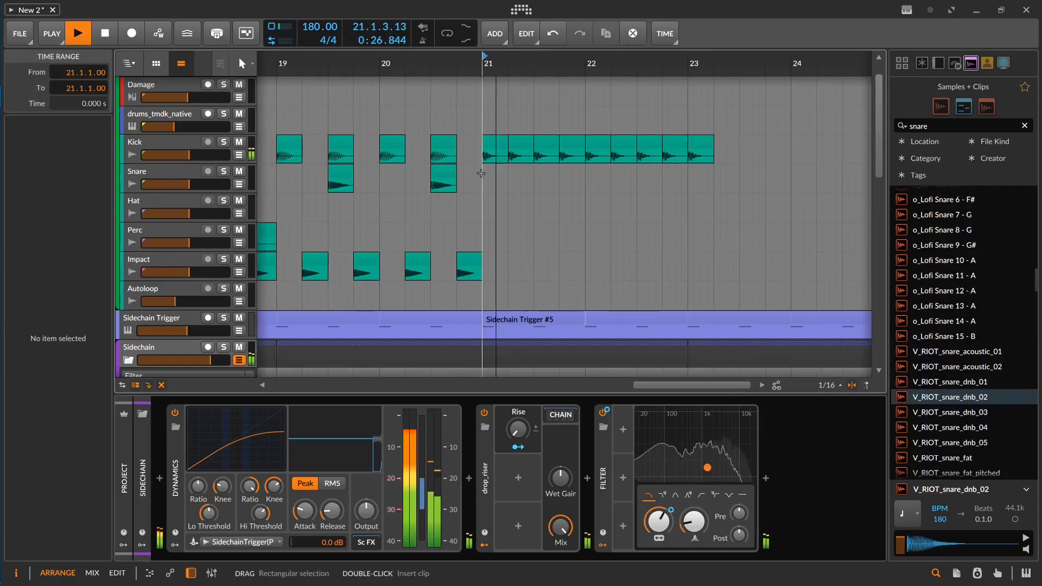
left_click_drag(669, 175, 409, 171)
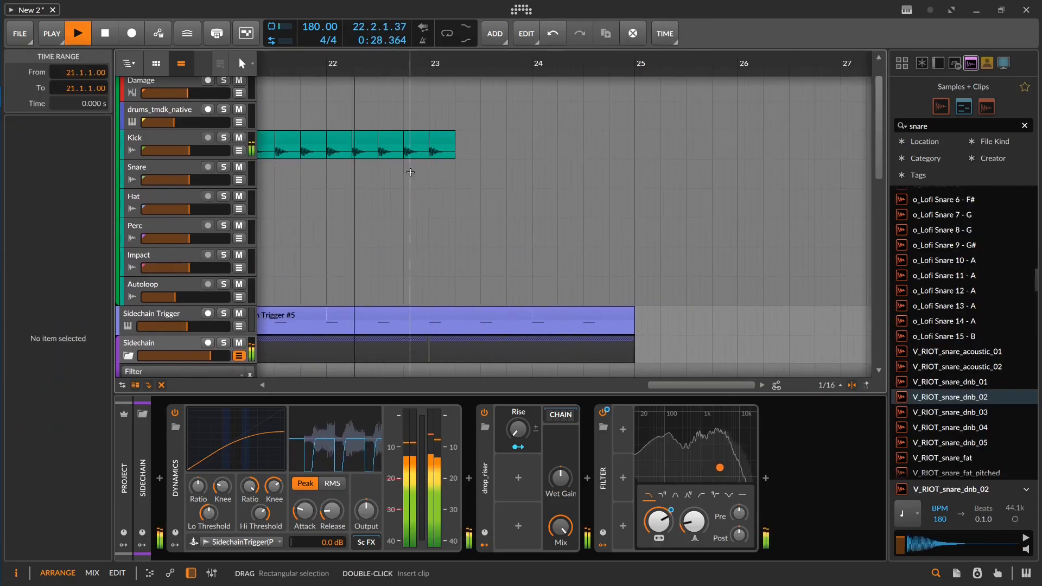
Step: Extend the snare build-up on the Kick track from bar 23 with progressively shorter V_RIOT_snare_dnb_02 repeats, playing it back
left_click(450, 145)
key("ctrl+d")
key("ctrl+d")
key("ctrl+d")
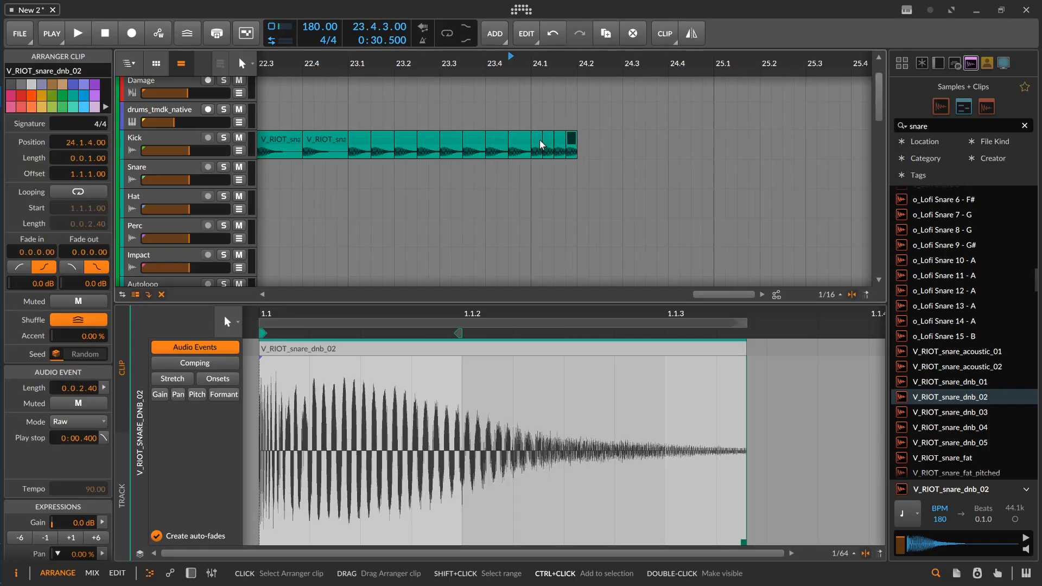
key("ctrl+d")
key("ctrl+d")
key("ctrl+d")
left_click(555, 118)
key("space")
Step: Scale the four V_RIOT_snare_dnb_02 clips at 24.2 to 50% for a faster end of the roll
right_click(581, 142)
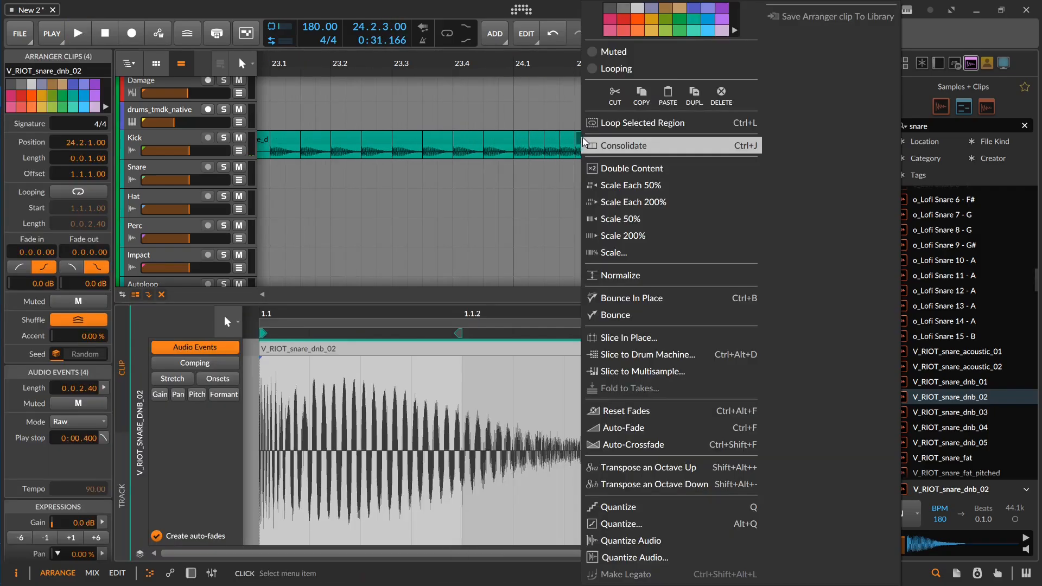
left_click(583, 142)
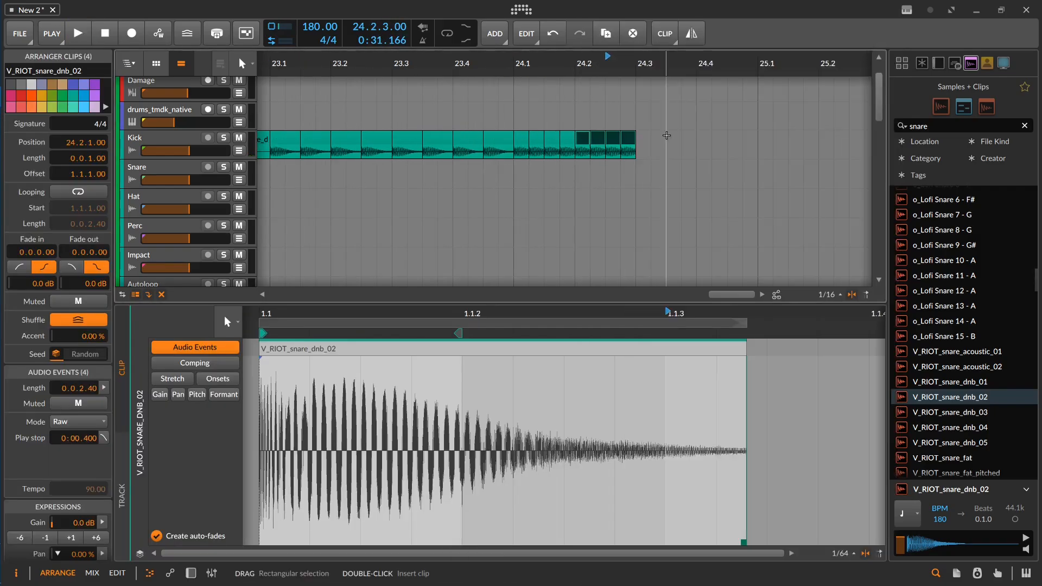
right_click(585, 142)
left_click(648, 235)
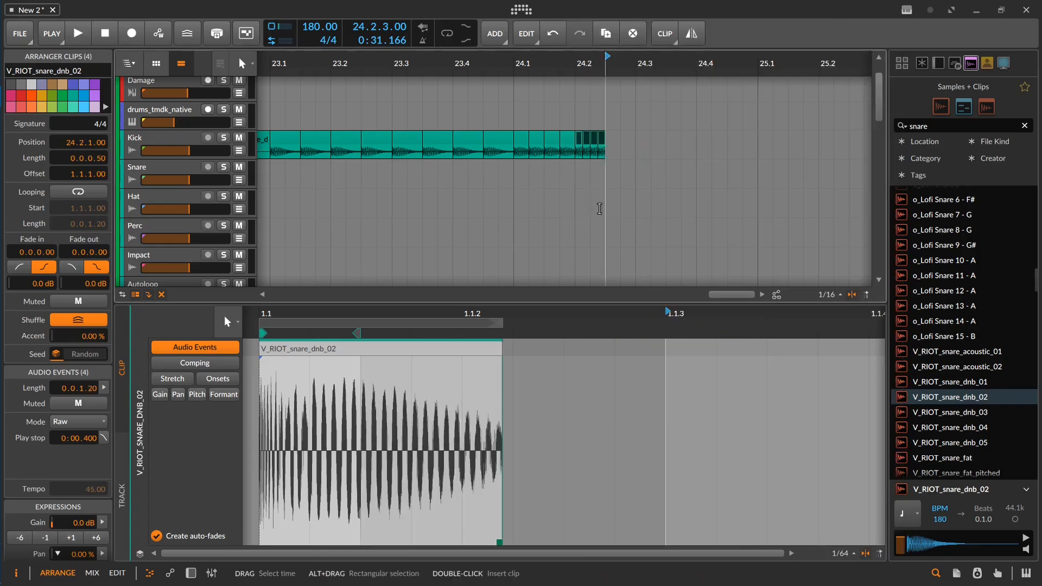
left_click(603, 142)
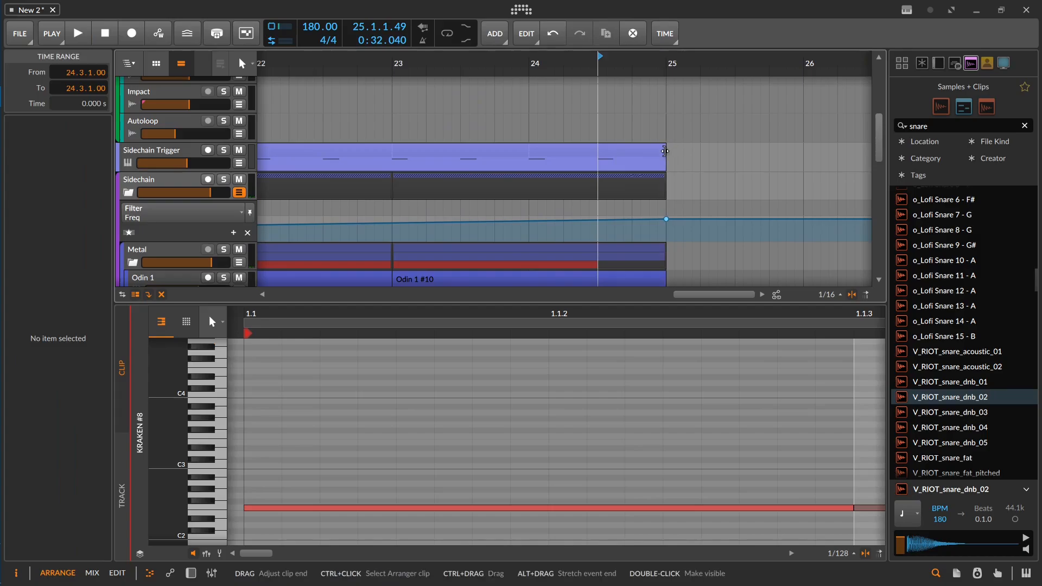
Step: Trim the Sidechain Trigger clip so it ends at 24.3 and play the end of the build-up
left_click_drag(665, 152, 587, 185)
left_click(502, 131)
key("space")
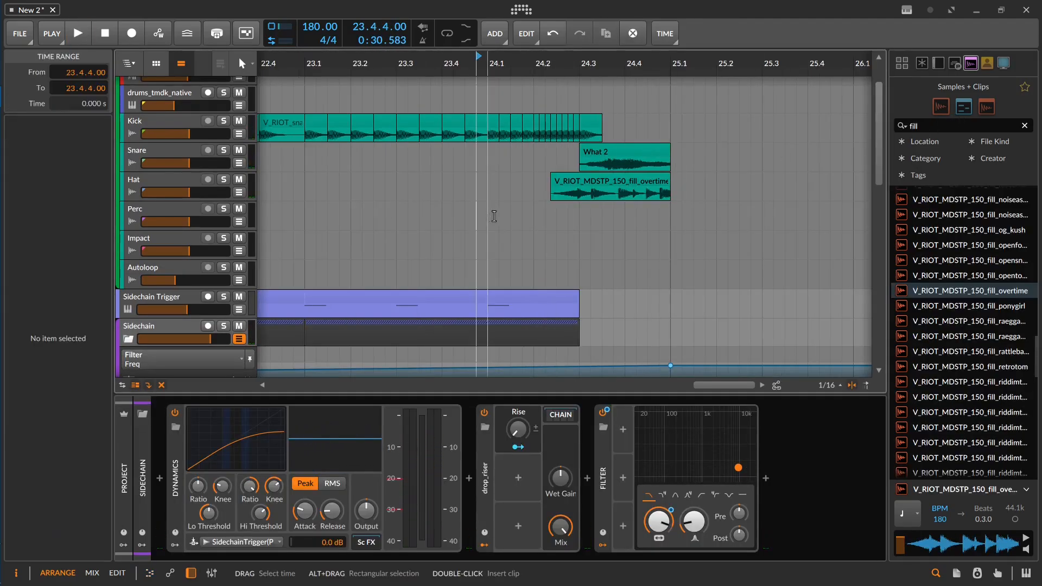
key("space")
scroll(551, 204, "down", 4)
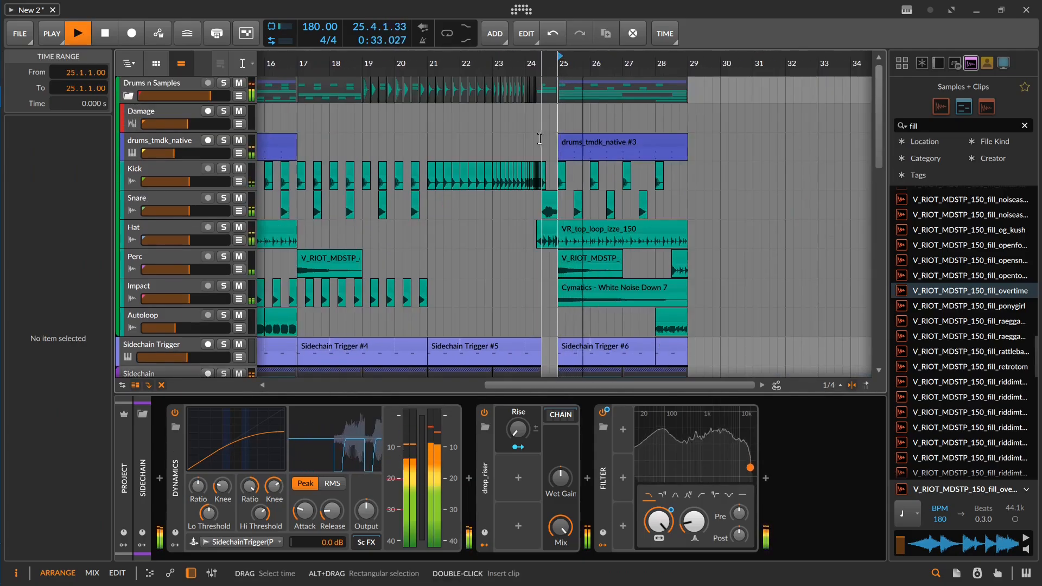
Step: Go back to the start of the arrangement and search the samples for riser
scroll(521, 239, "down", 6)
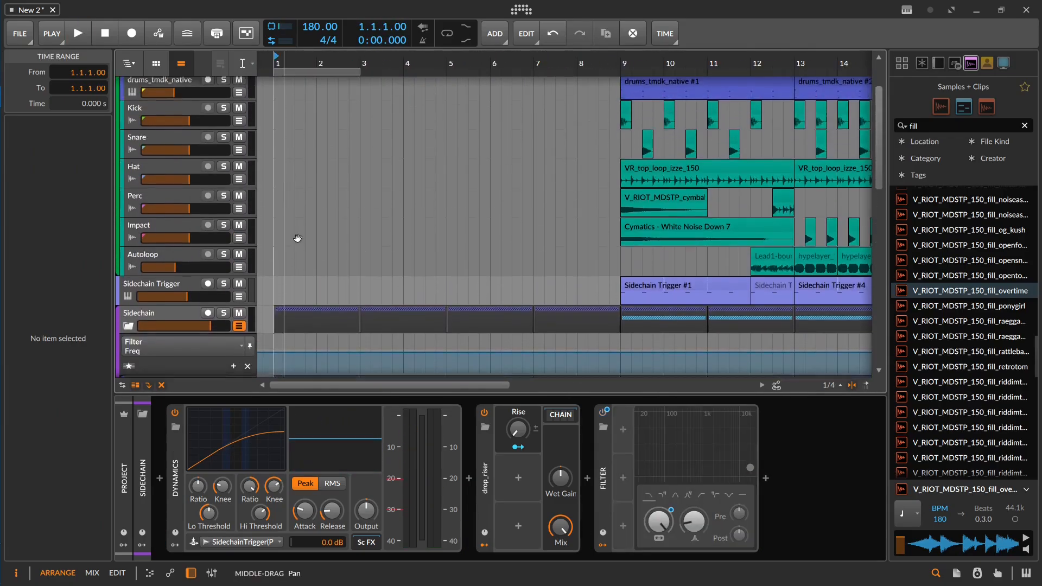
scroll(297, 238, "down", 3)
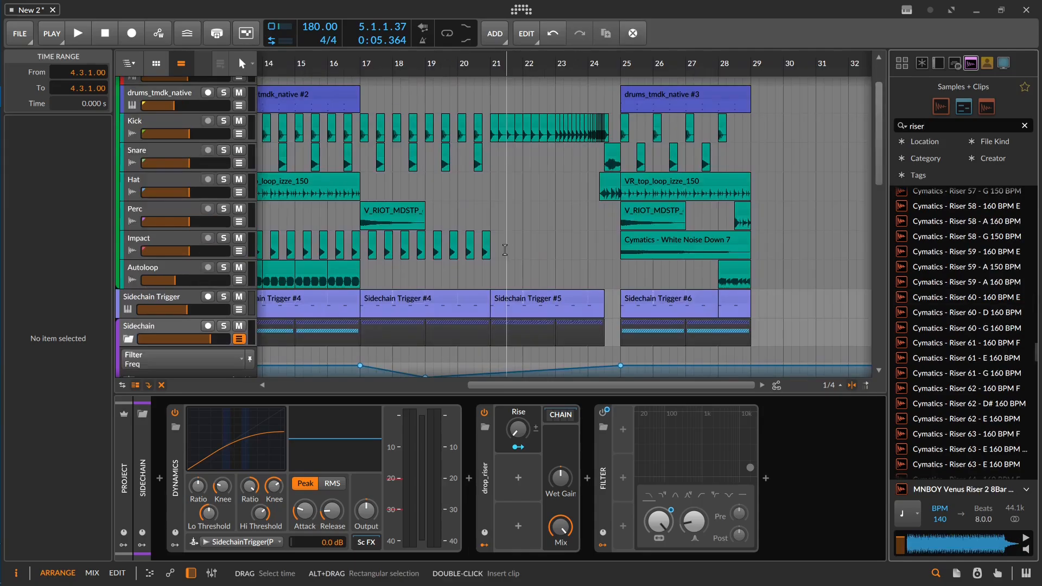
scroll(485, 173, "up", 2)
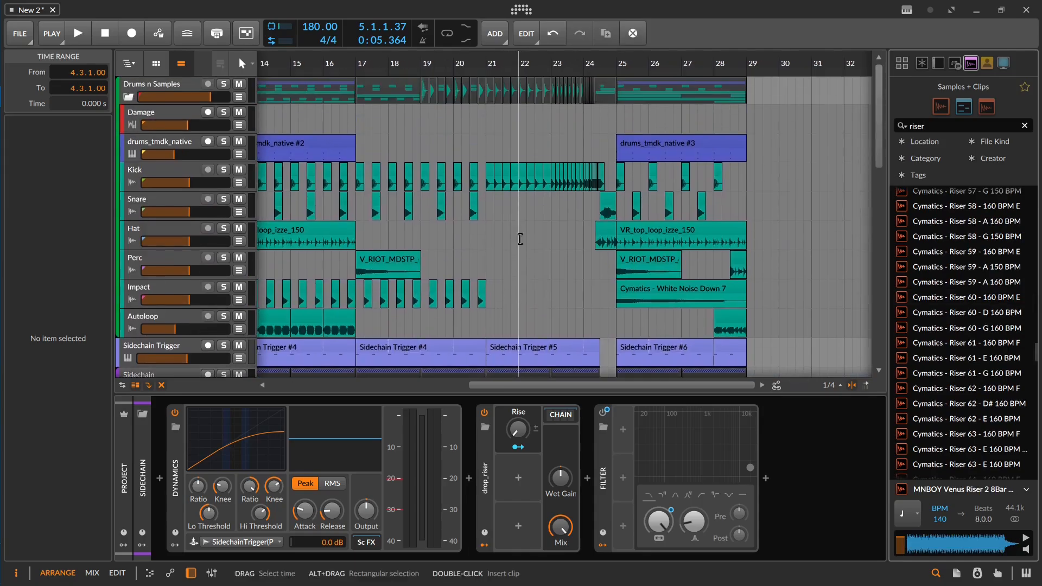
Step: Copy the snare build-up from bar 21 to bar 5 on the Kick track and play from 4.2
left_click_drag(487, 172, 925, 153)
left_click(407, 153)
left_click(379, 155)
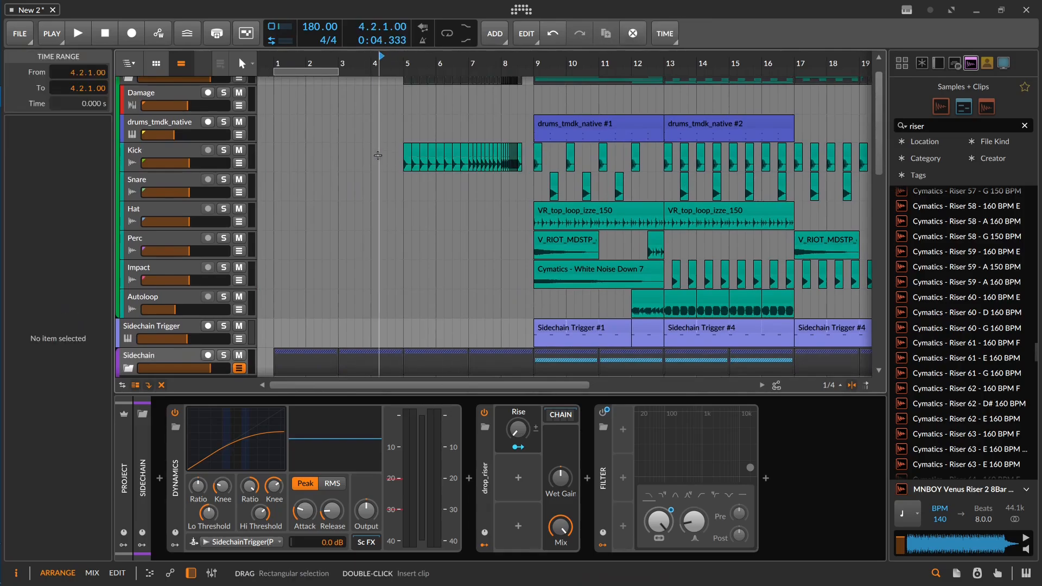
key("space")
key("space")
Step: Audition Cymatics - Riser 59 - A 150 BPM and browse the remaining riser samples
left_click(966, 267)
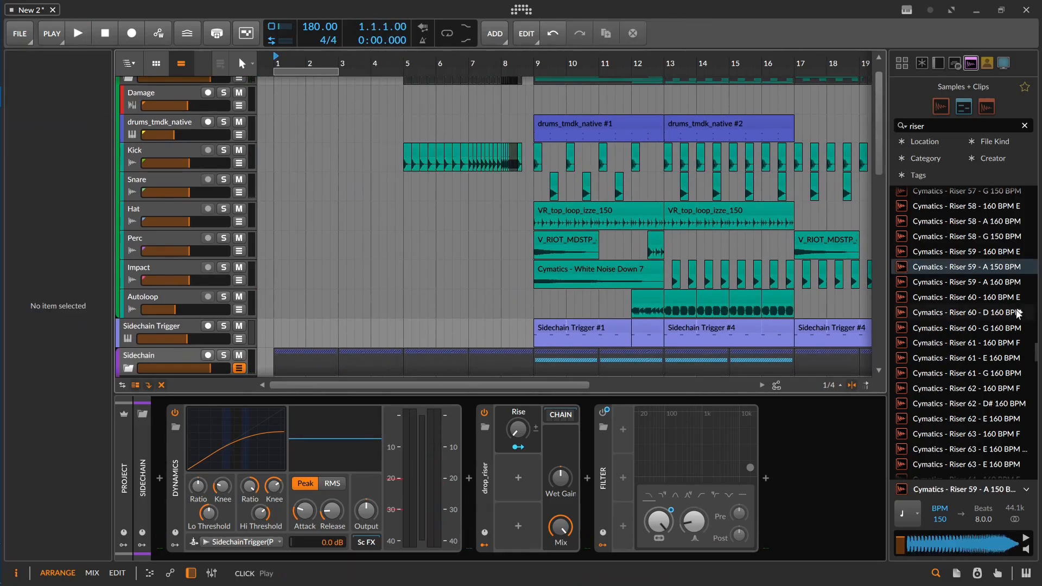
scroll(997, 307, "down", 10)
scroll(1002, 307, "down", 1)
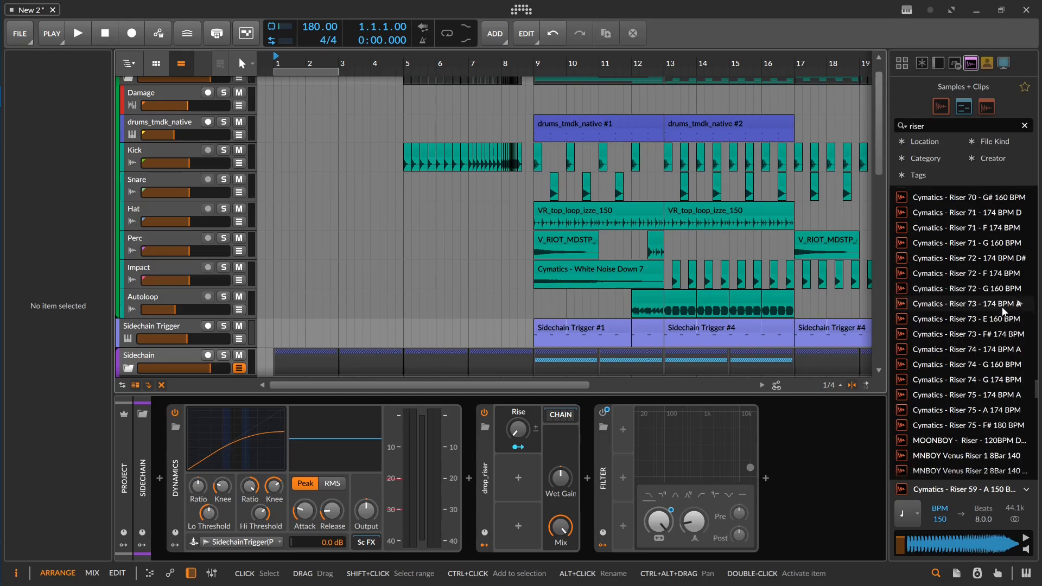
scroll(1003, 310, "down", 1)
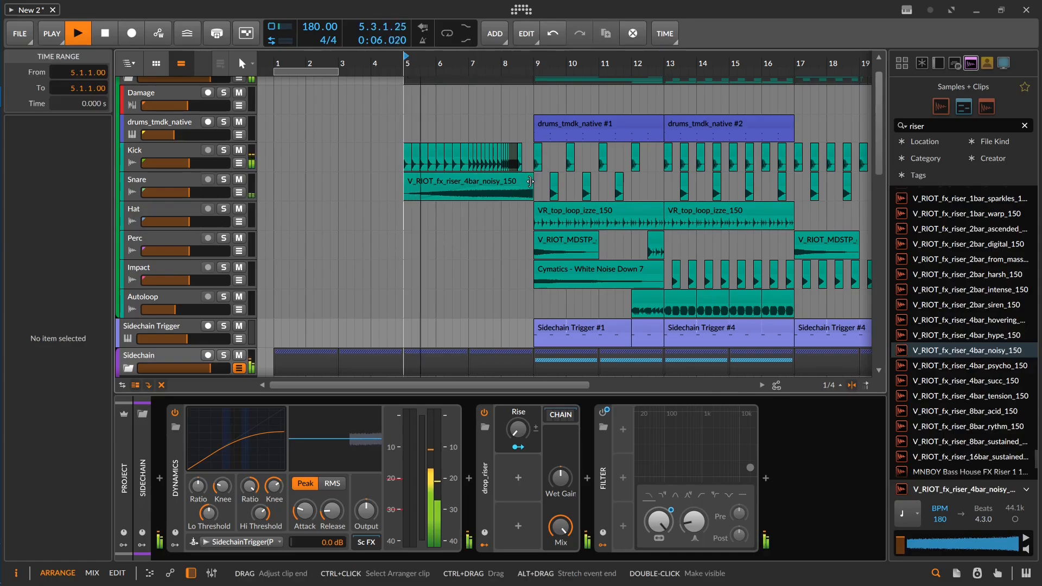
Step: Place V_RIOT_fx_riser_4bar_noisy_150 on the Snare track at bar 5, shorten it to end at 8.3, and play into bar 9
left_click_drag(528, 184, 518, 185)
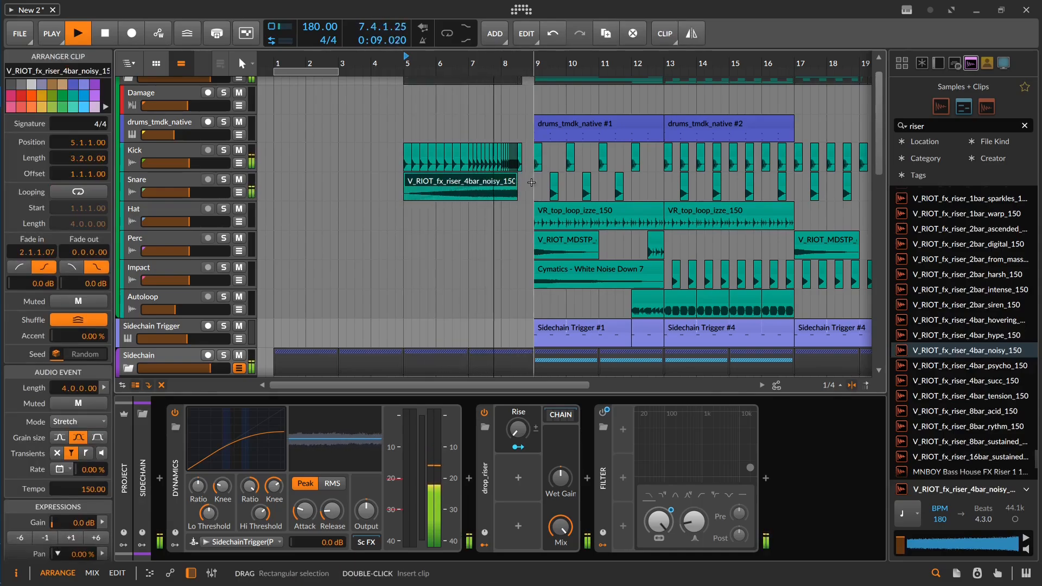
scroll(542, 189, "up", 3)
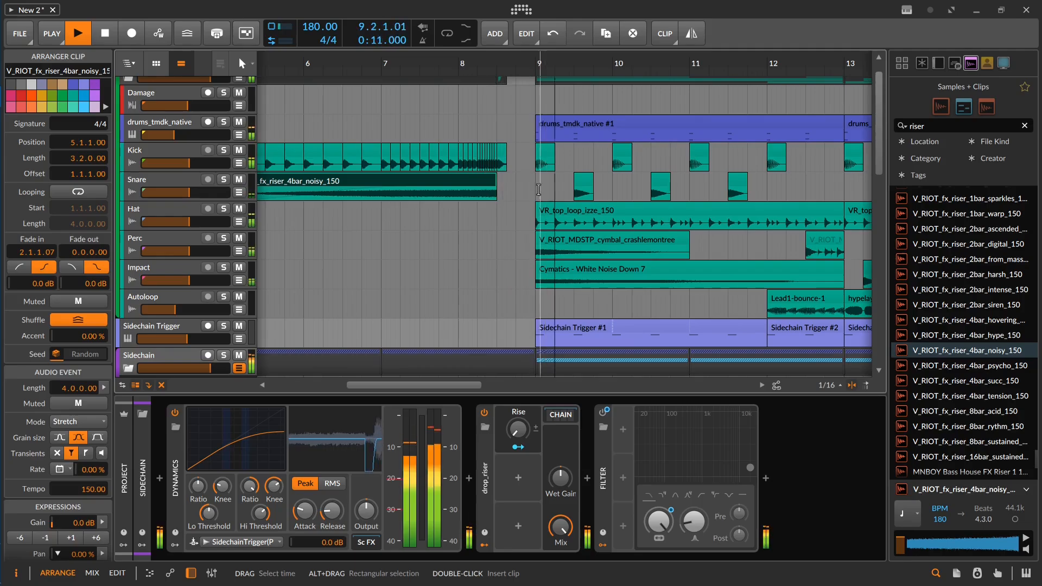
left_click_drag(467, 243, 482, 179)
scroll(481, 181, "down", 3)
key("space")
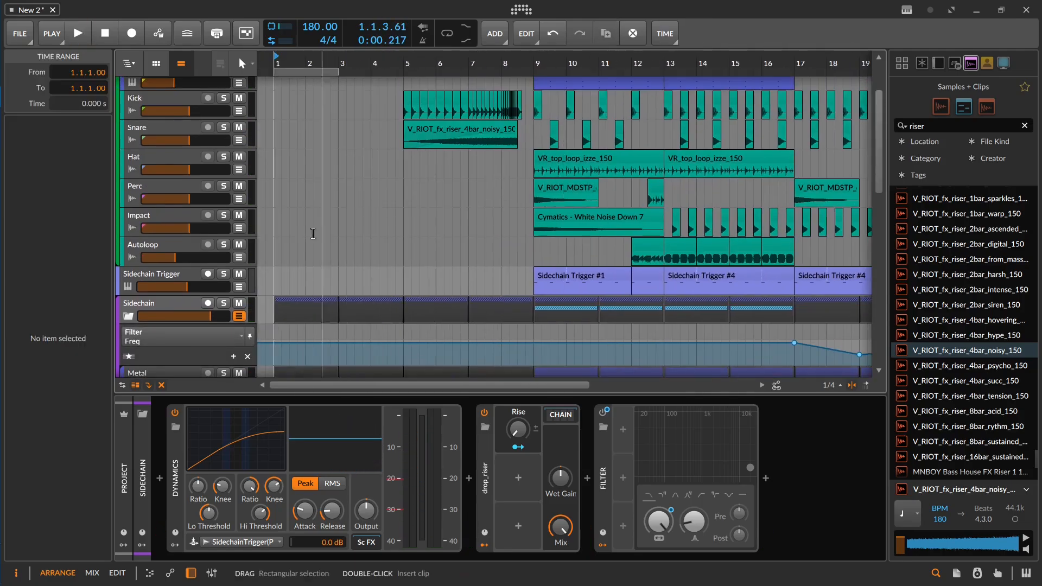
left_click_drag(311, 232, 323, 186)
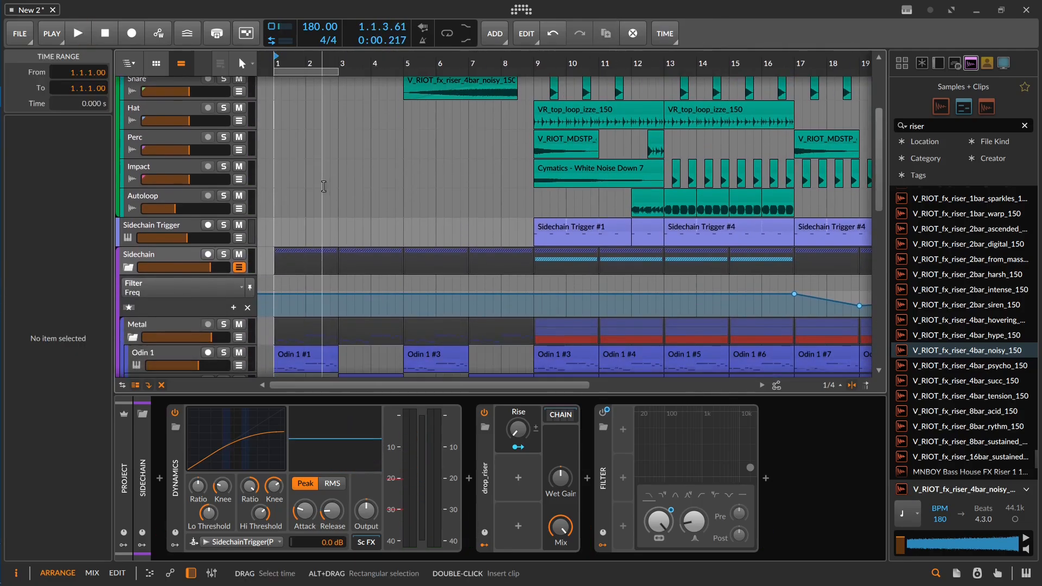
Step: Select the Sidechain group and add the fx_riser chain after its Filter device
left_click(187, 259)
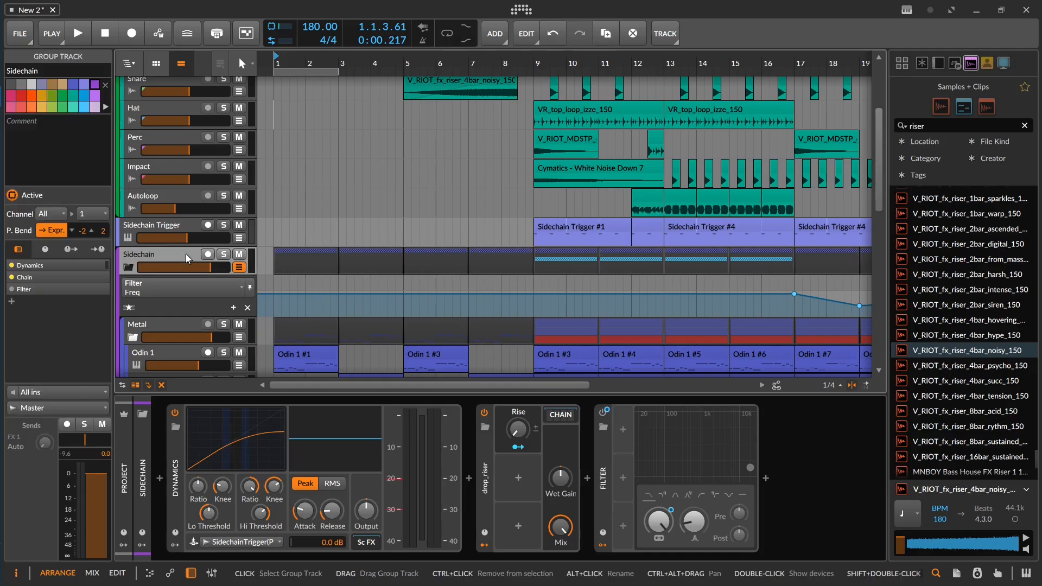
double_click(795, 460)
type("d")
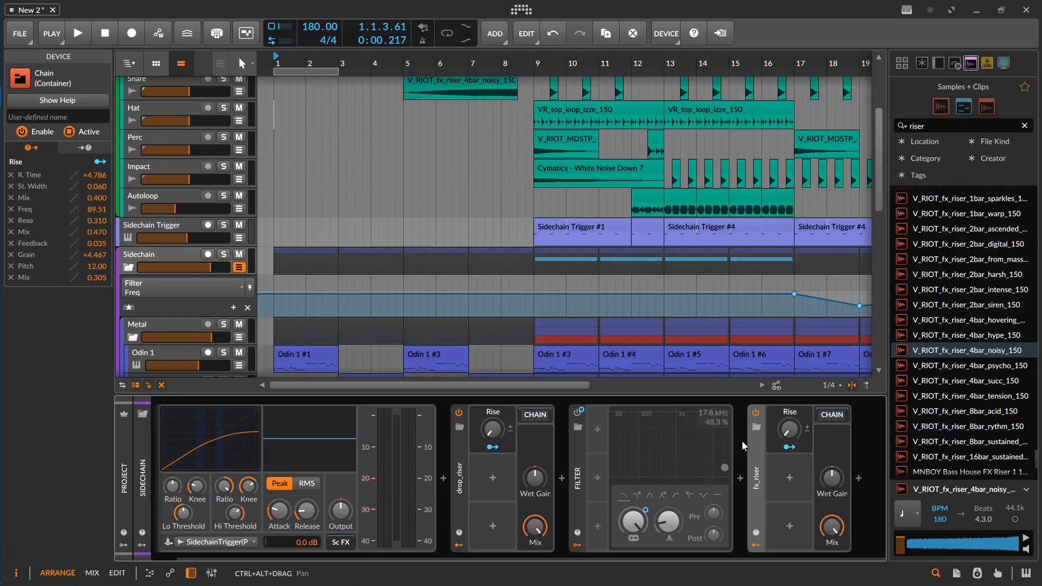
Step: Open the fx_riser chain and examine its Rise-controlled Pitch Shifter, Filter, Reverb and Delay-1 devices
left_click_drag(795, 430, 795, 431)
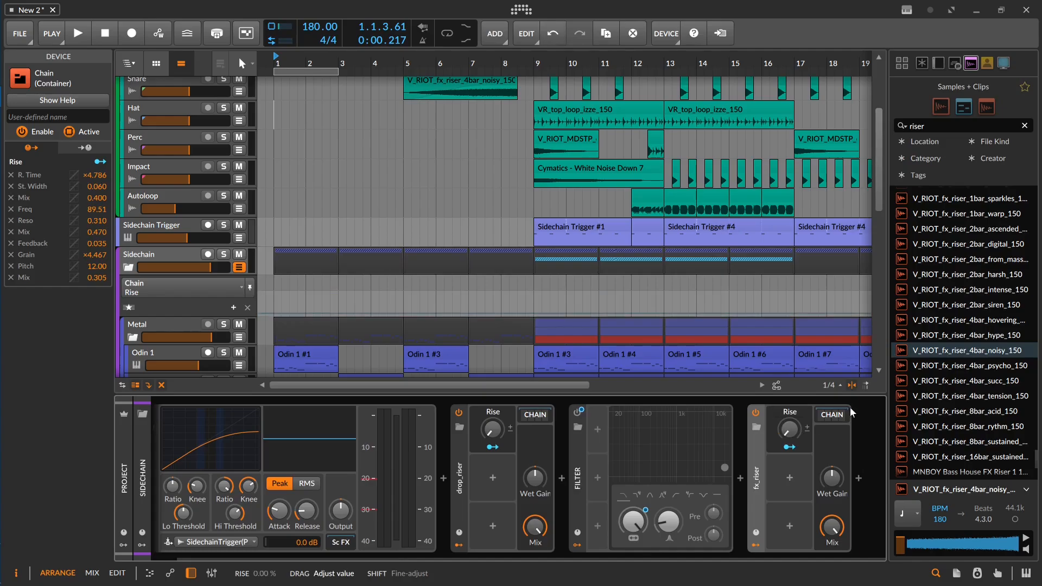
left_click(833, 415)
left_click_drag(697, 442, 516, 452)
left_click_drag(585, 466, 467, 460)
left_click_drag(242, 429, 241, 359)
left_click_drag(745, 470, 592, 471)
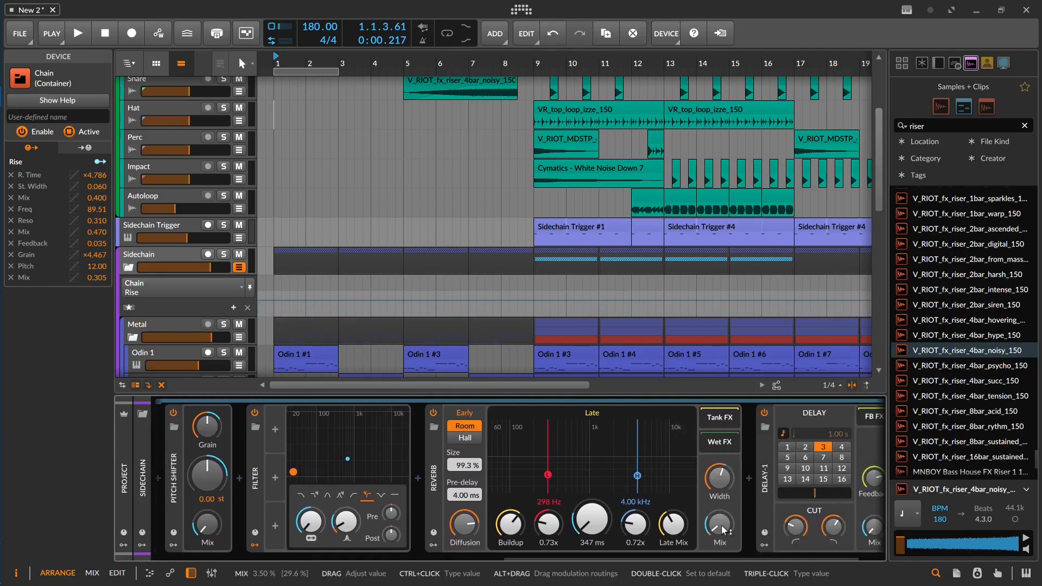
left_click_drag(780, 511, 724, 510)
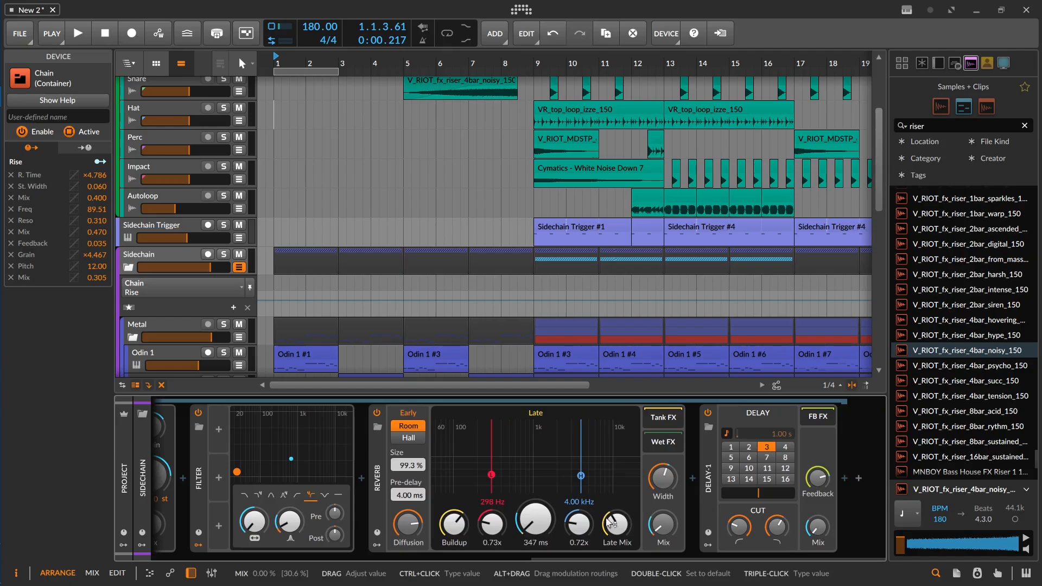
left_click_drag(611, 523, 626, 523)
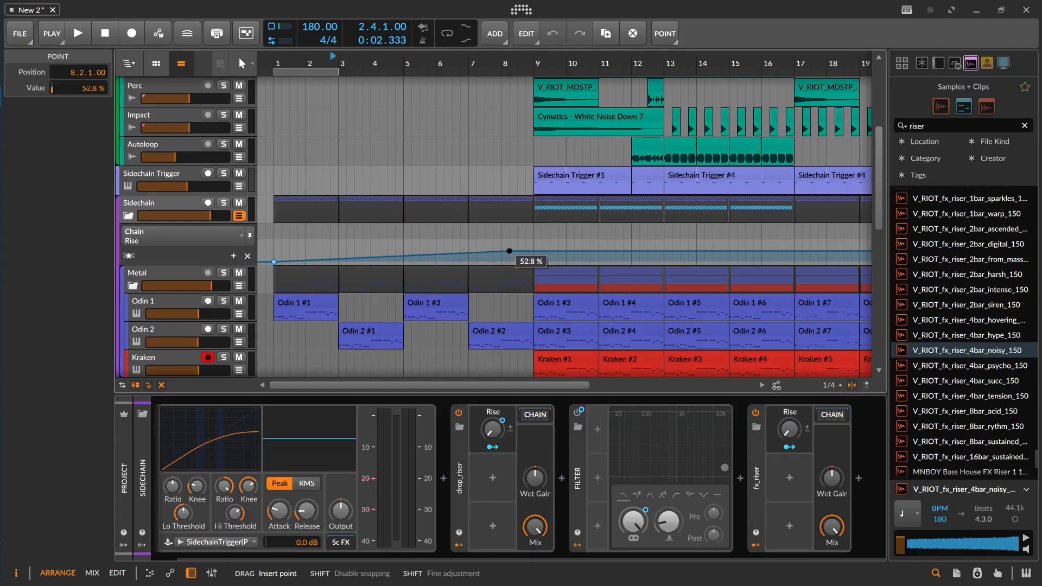
Step: Automate drop_riser's Rise from bar 1 up to 100%, dropping to 0% at 8.3, and solo the Sidechain group during playback
left_click_drag(510, 250, 534, 242)
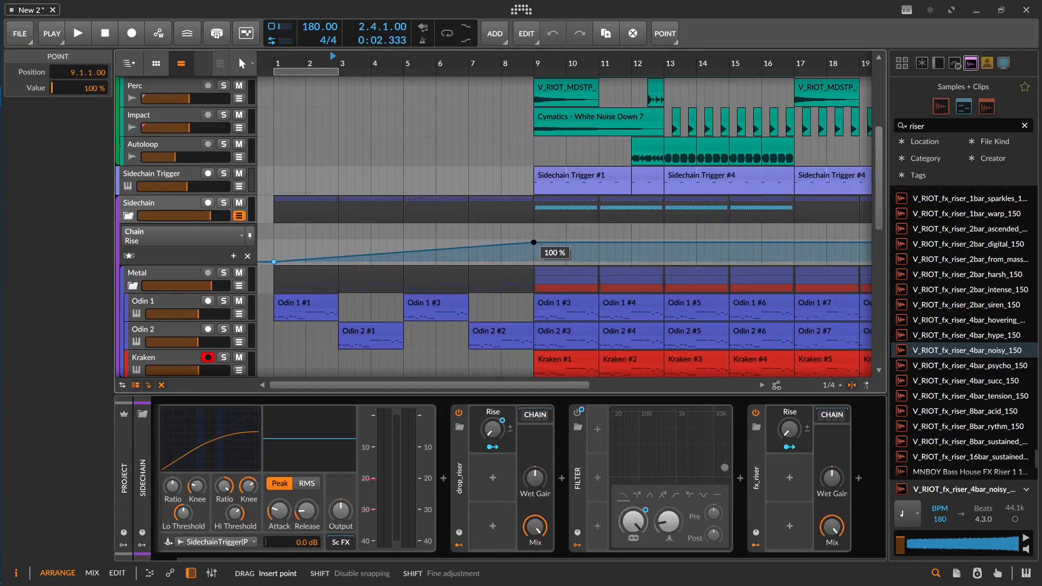
key("space")
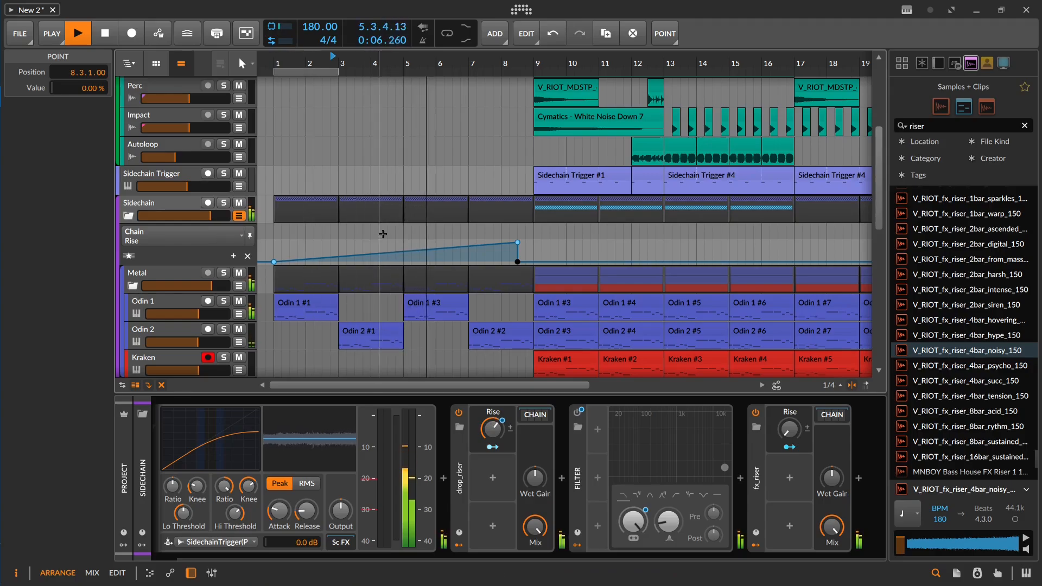
left_click(226, 205)
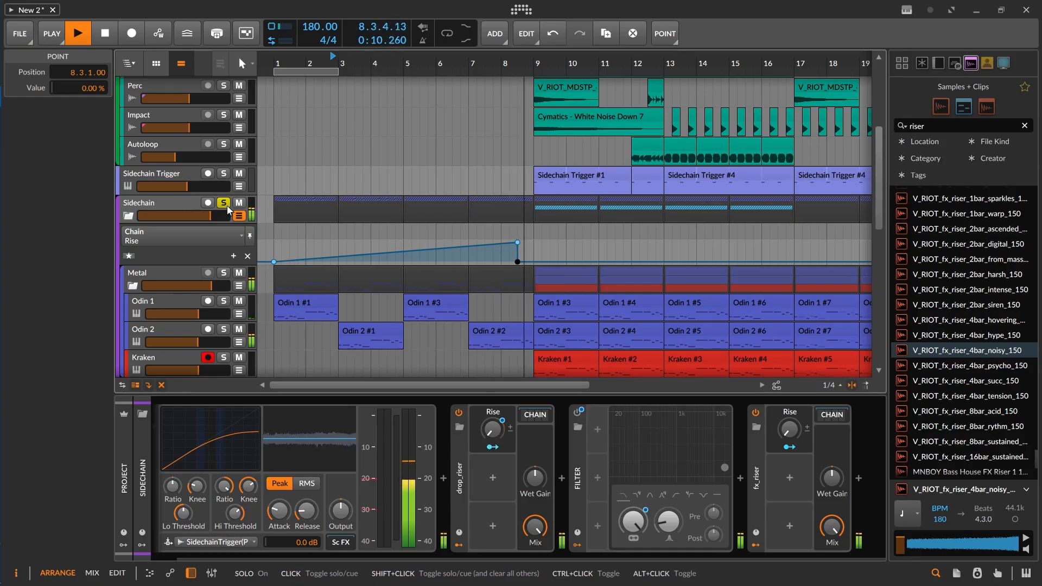
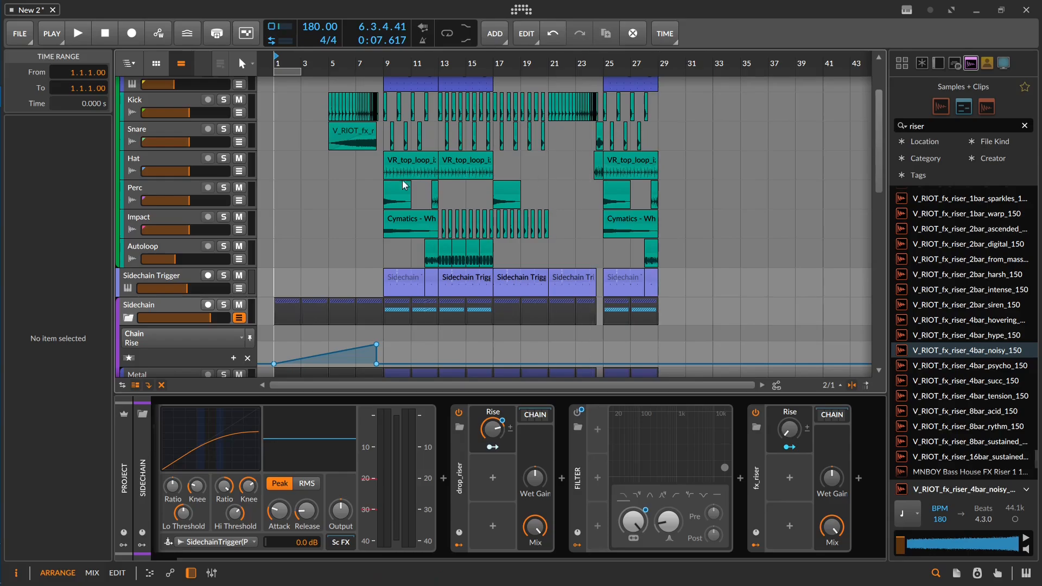
Step: Inspect the riser clip on the Snare track and play the build-up from bar 5
scroll(346, 182, "up", 2)
scroll(337, 178, "down", 1)
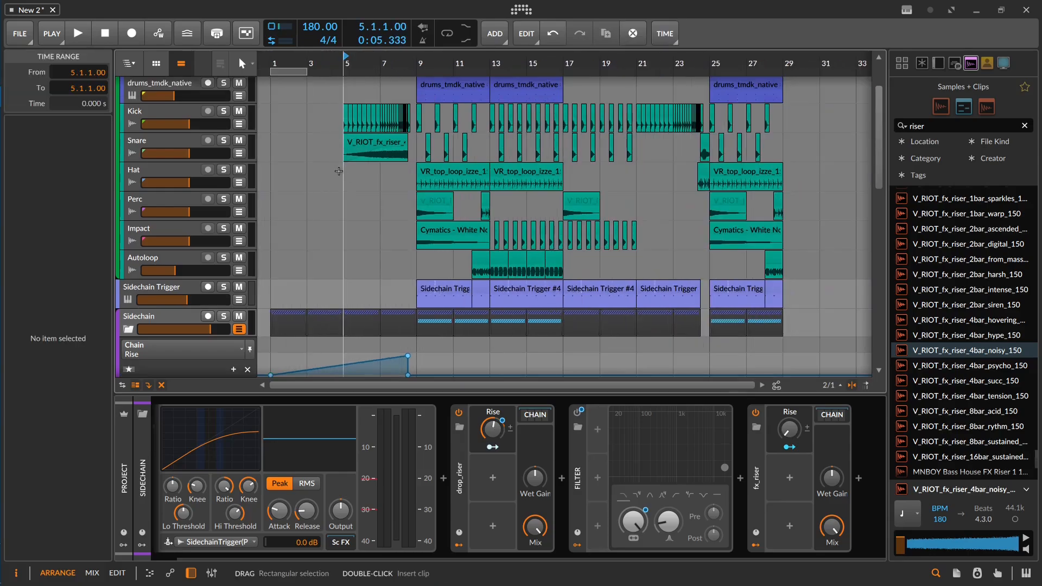
left_click(399, 147)
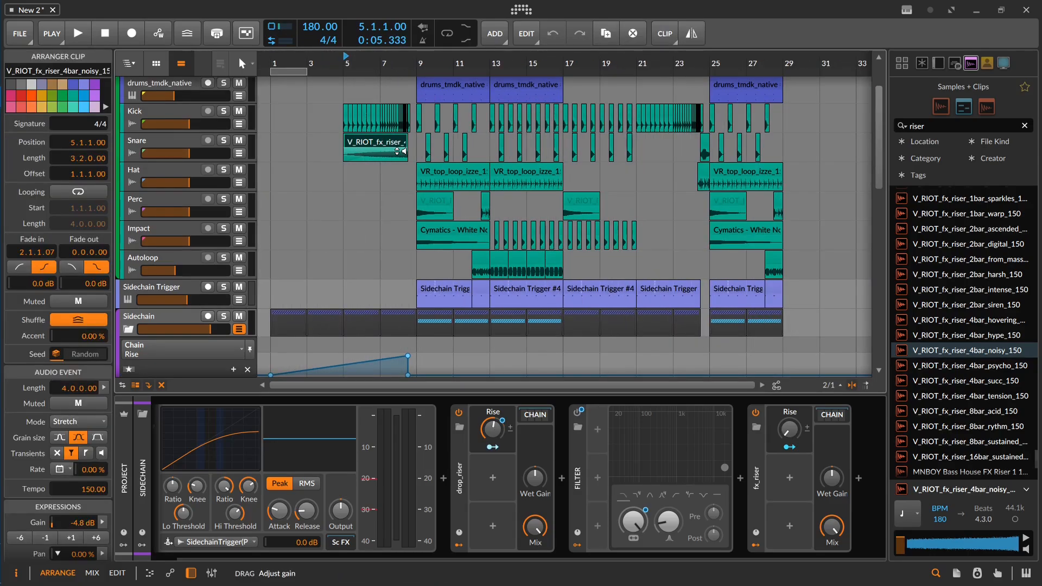
left_click(354, 174)
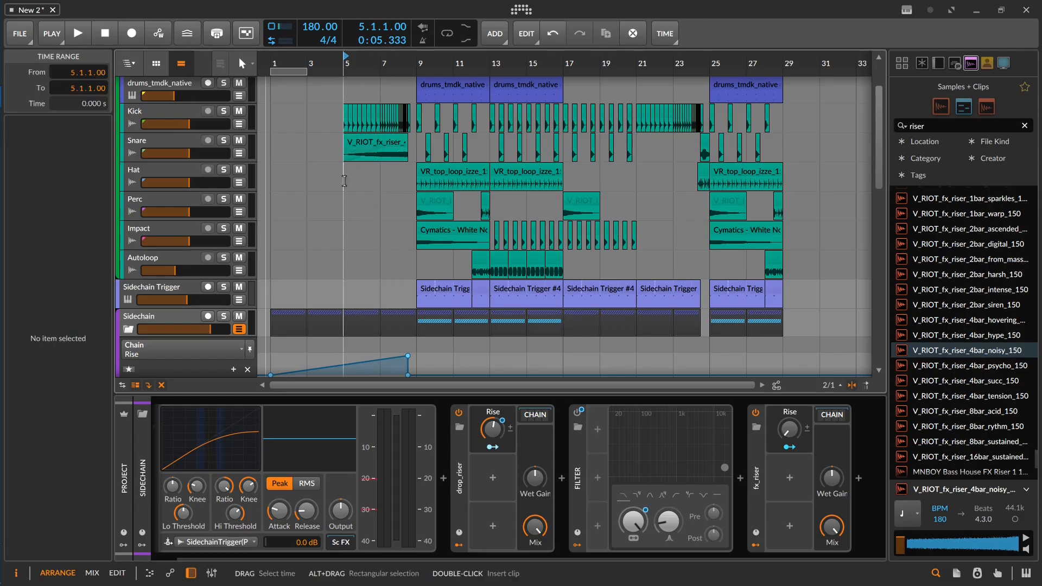
key("space")
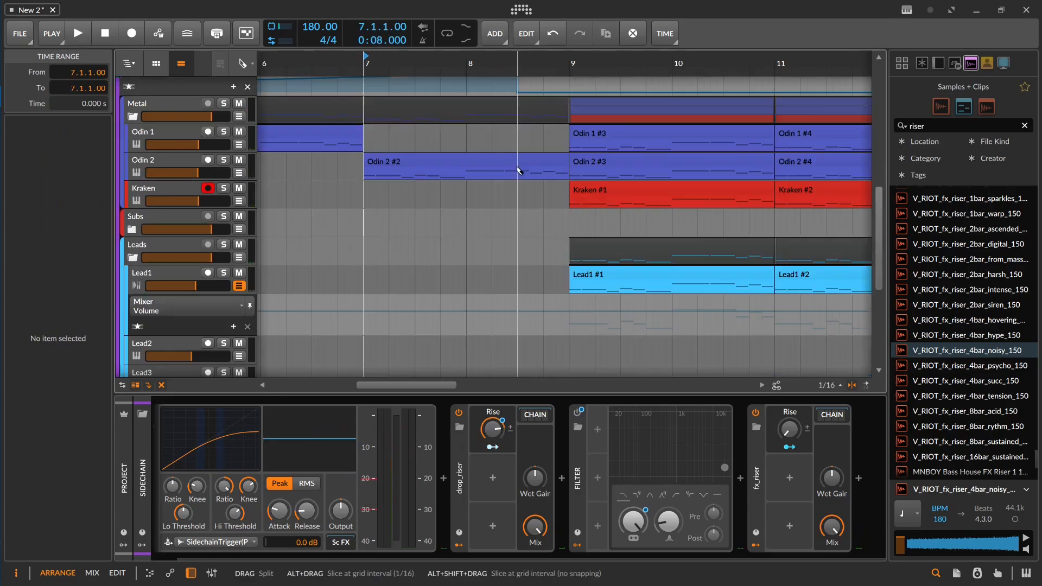
Step: Split the Odin 2 #2 clip at 8.3 and open the split-off part's notes for editing
left_click(517, 170)
key("1")
double_click(536, 166)
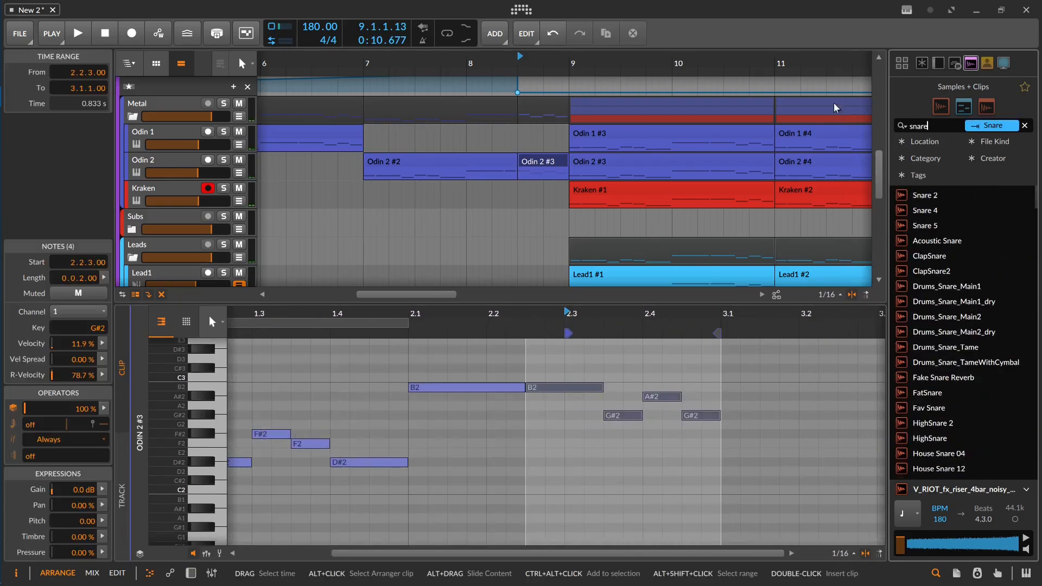
Step: Search the samples for "snare venus" and place MNBOY Venus Snare on the Impact track at 8.3
scroll(466, 393, "down", 1)
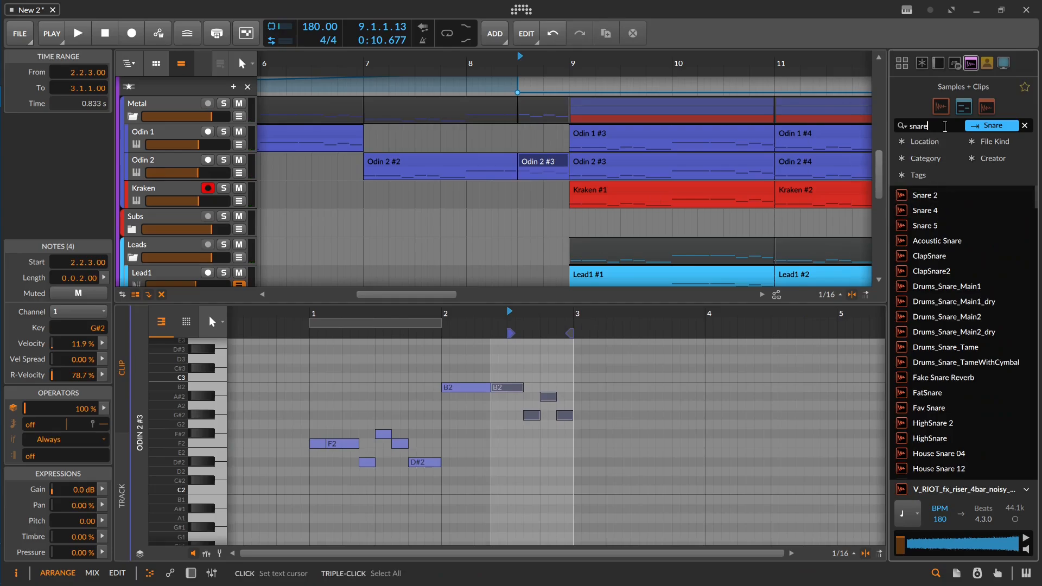
type("venus")
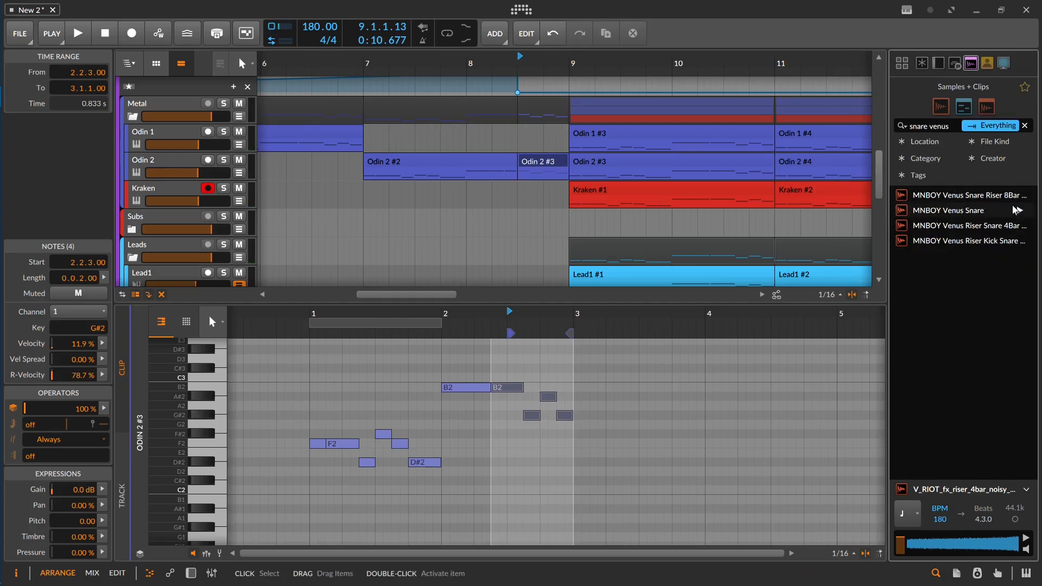
left_click_drag(1011, 210, 505, 129)
left_click(485, 139)
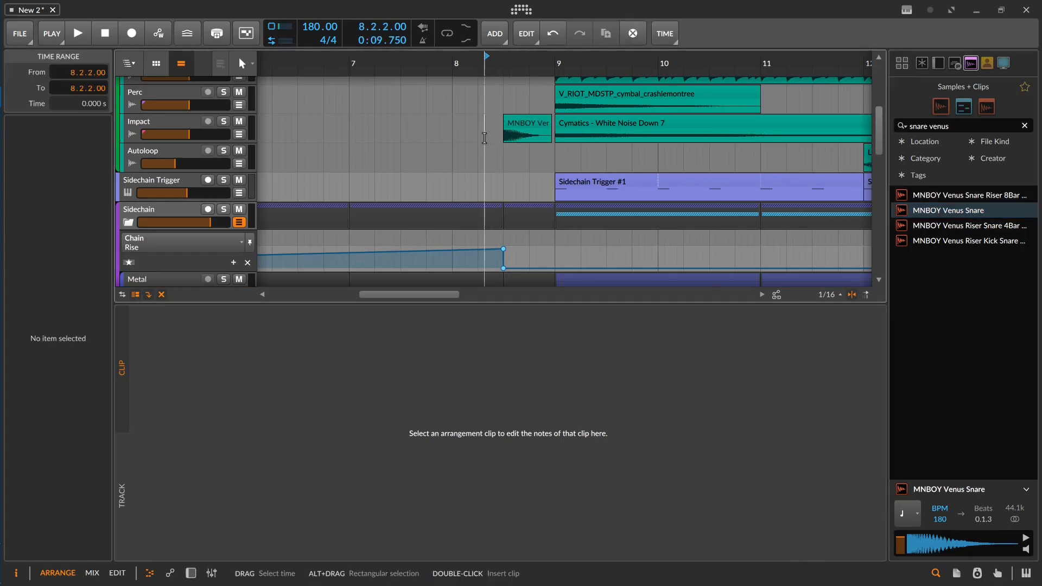
Step: Extend the MNBOY Venus Snare clip to bar 9, reverse it, and audition it from just after 8.1
scroll(486, 139, "up", 3)
left_click_drag(602, 123, 609, 122)
key("space")
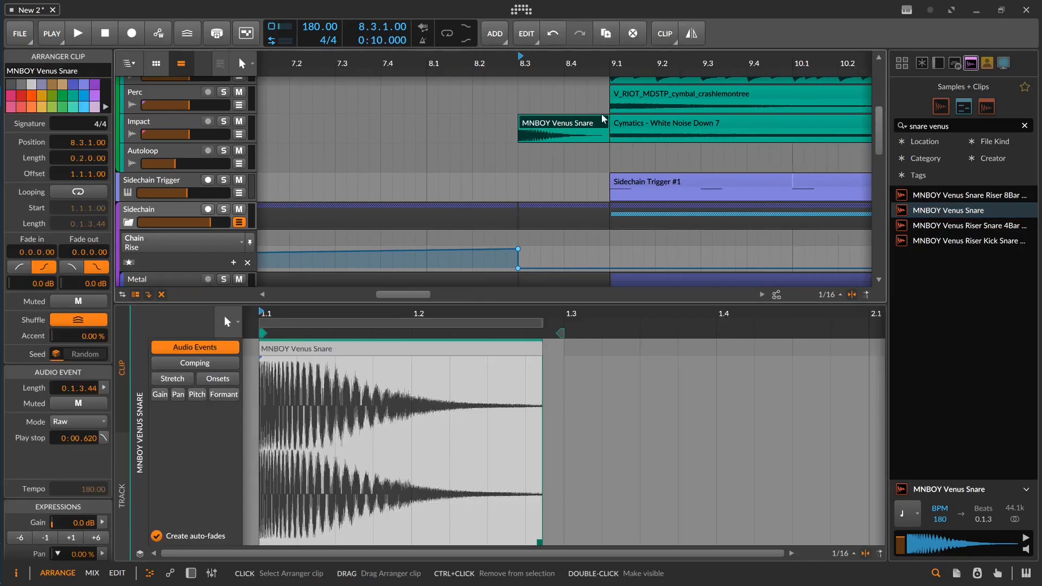
left_click(691, 33)
left_click(433, 125)
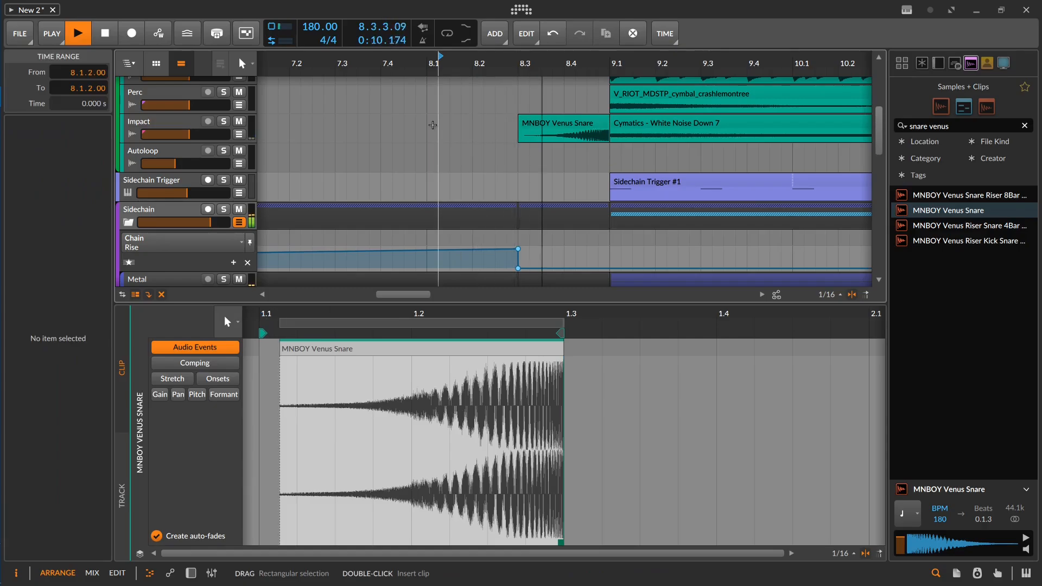
key("space")
Step: Set the reversed snare clip's gain to -6.0 dB and play the transition into bar 9
left_click(580, 133)
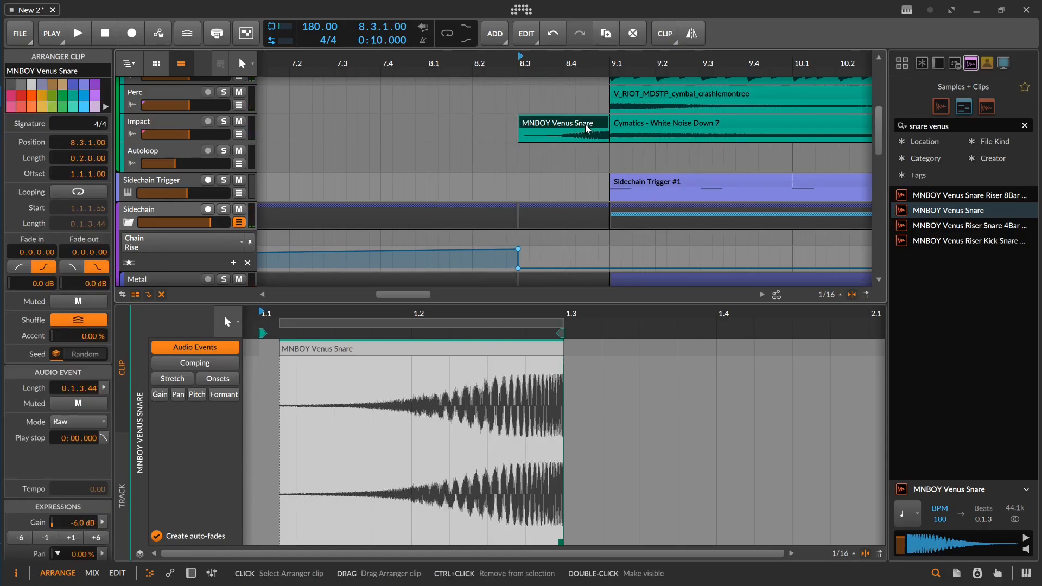
left_click(476, 121)
key("space")
left_click_drag(513, 108, 456, 148)
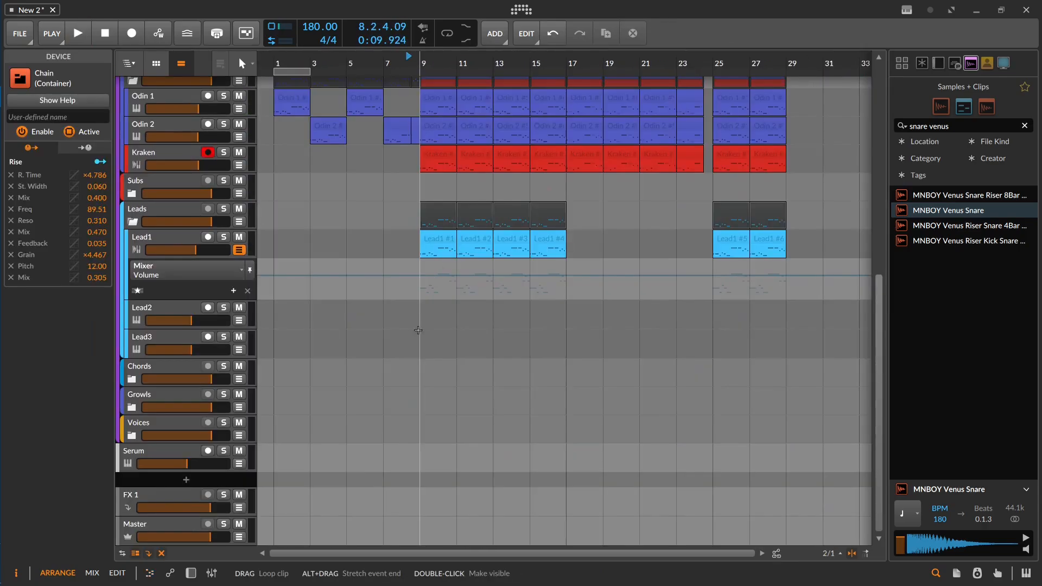
Step: Enable the Master track's mastering_native_01 chain, open it to examine Multiband FX-3 and EQ-5, and play from bar 7
left_click(157, 525)
double_click(168, 522)
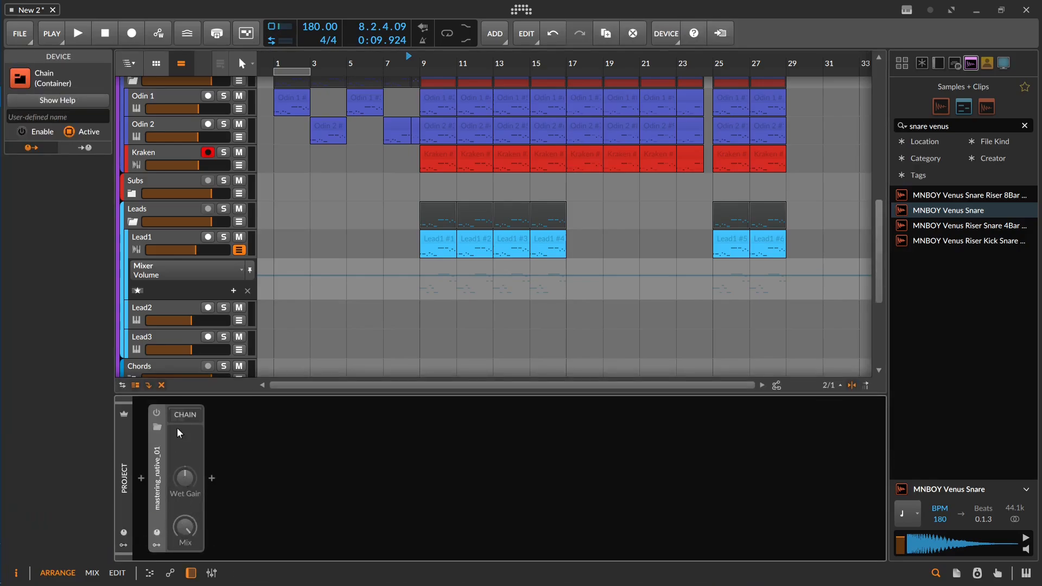
left_click(162, 418)
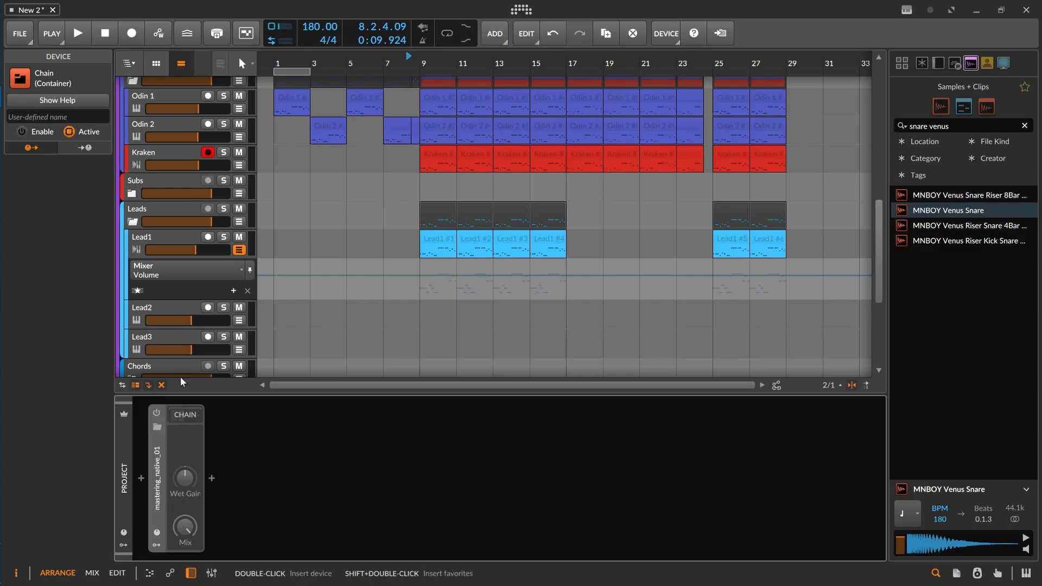
scroll(180, 369, "down", 3)
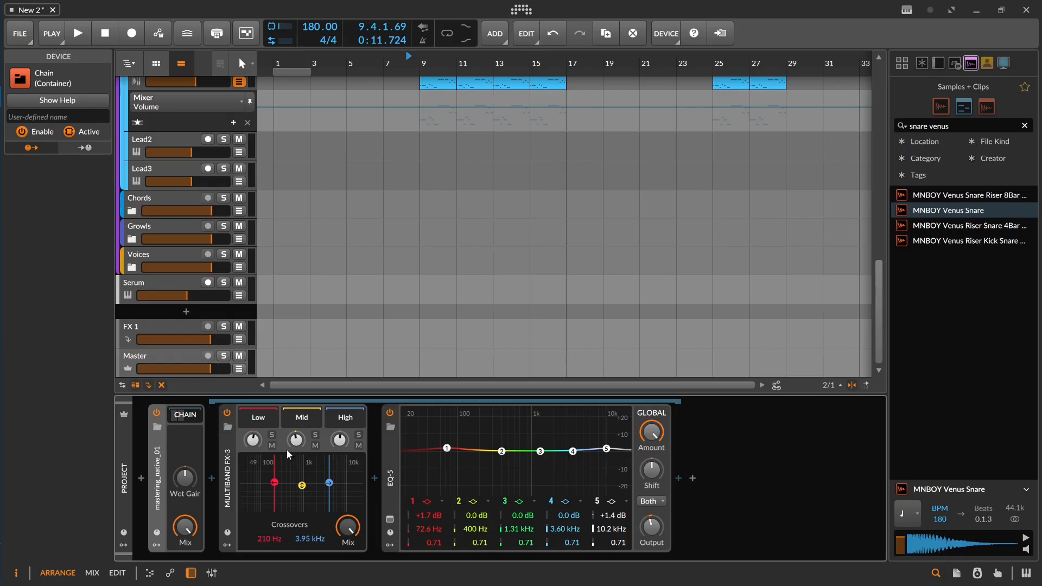
left_click(252, 440)
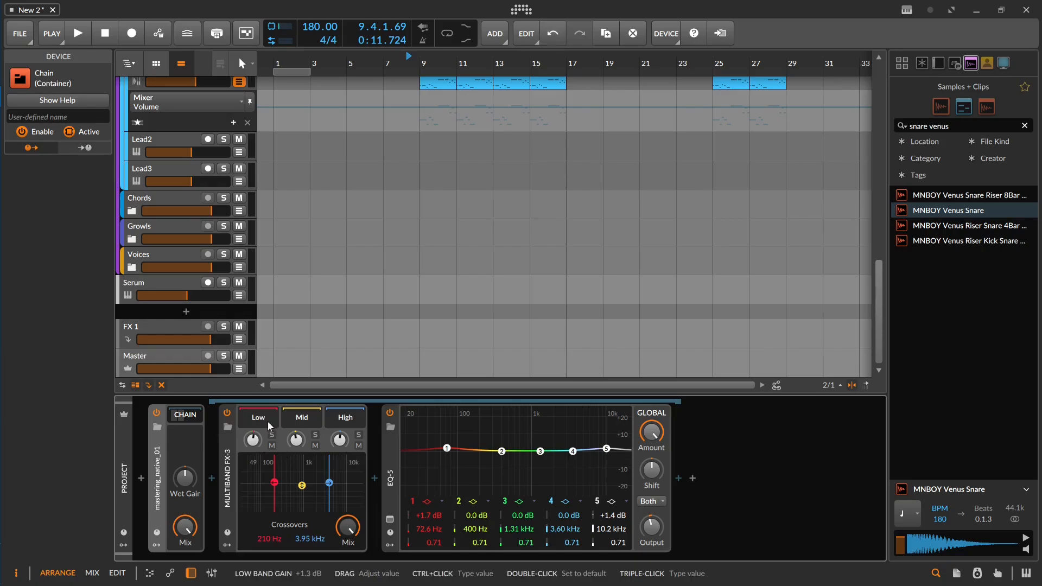
scroll(350, 231, "up", 2)
left_click(384, 165)
key("space")
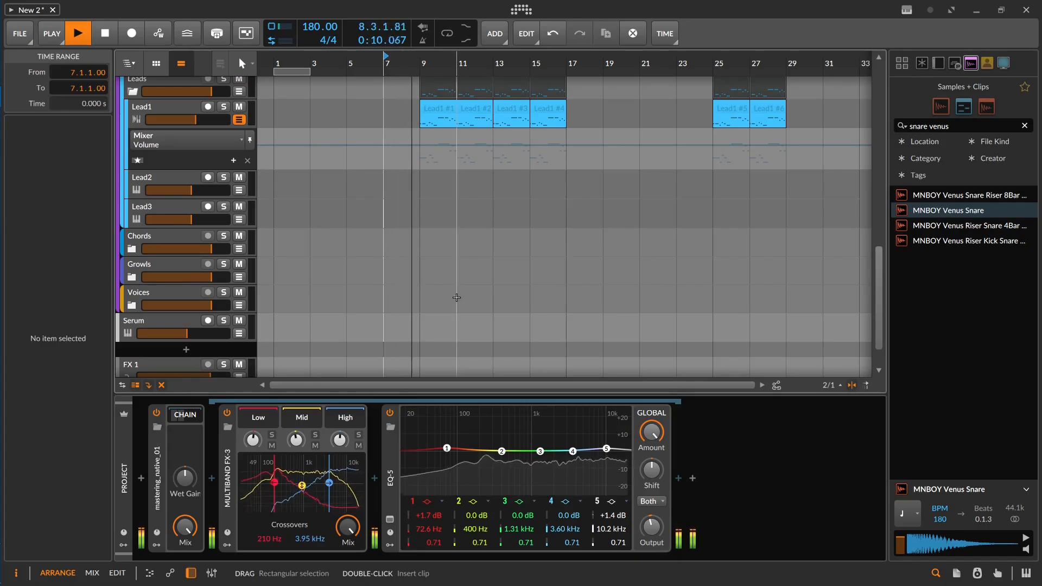
key("space")
Step: Replace the mastering chain on the Master track with the mastering_native_2 preset
left_click(161, 475)
key("Delete")
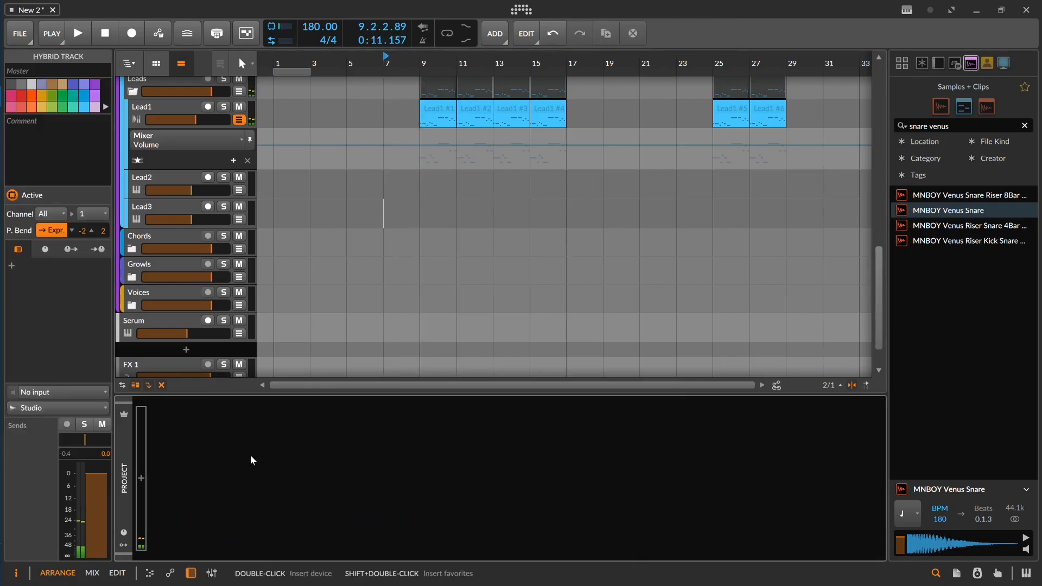
double_click(250, 455)
type("masterin")
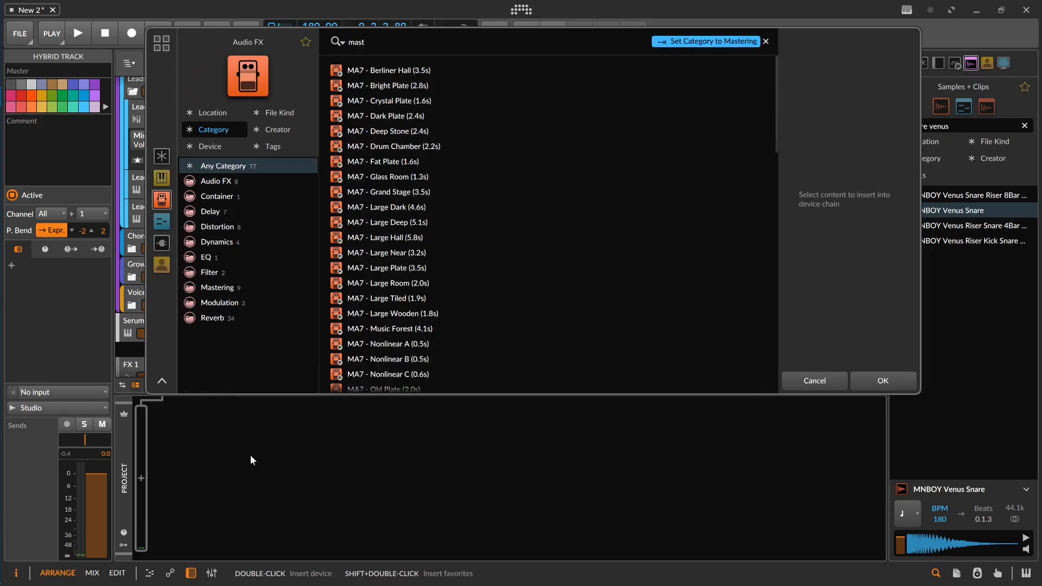
key("Down")
key("Down")
key("Return")
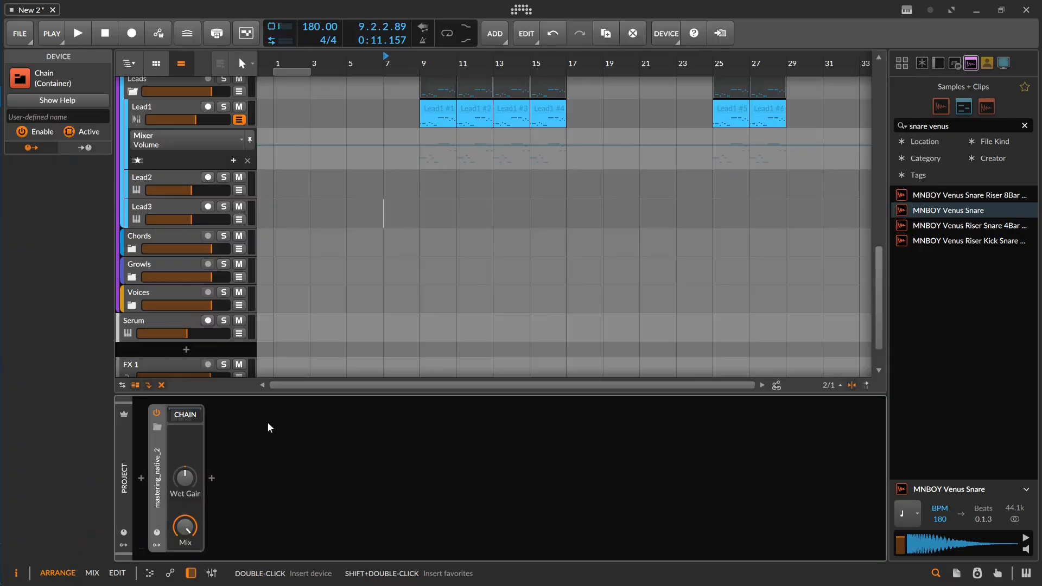
Step: Open mastering_native_2 and, while playing from bar 1, lower the Peak Limiter's ceiling to about -3 dB and raise its input gain
left_click(200, 415)
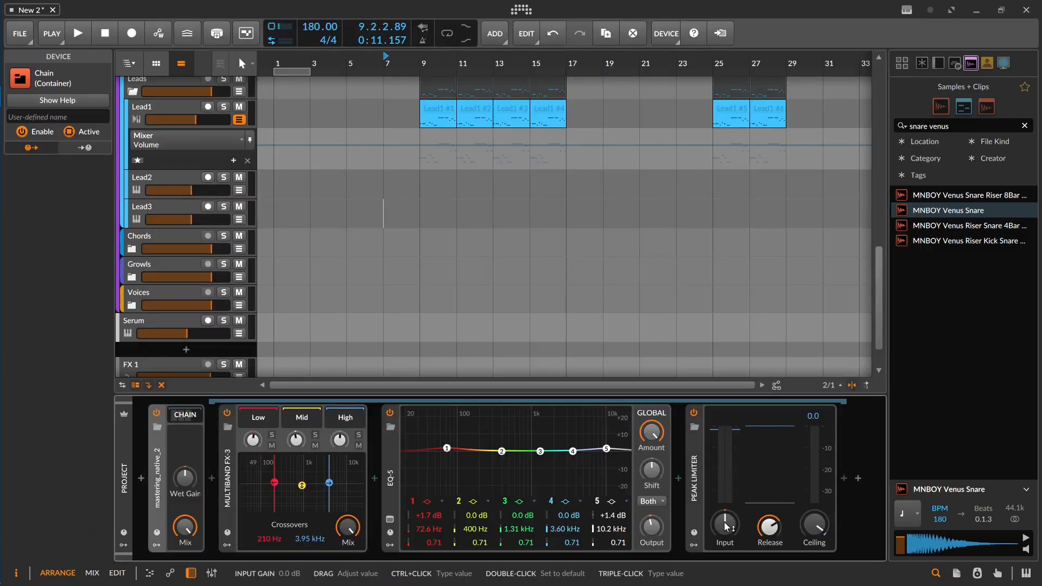
scroll(341, 214, "down", 1)
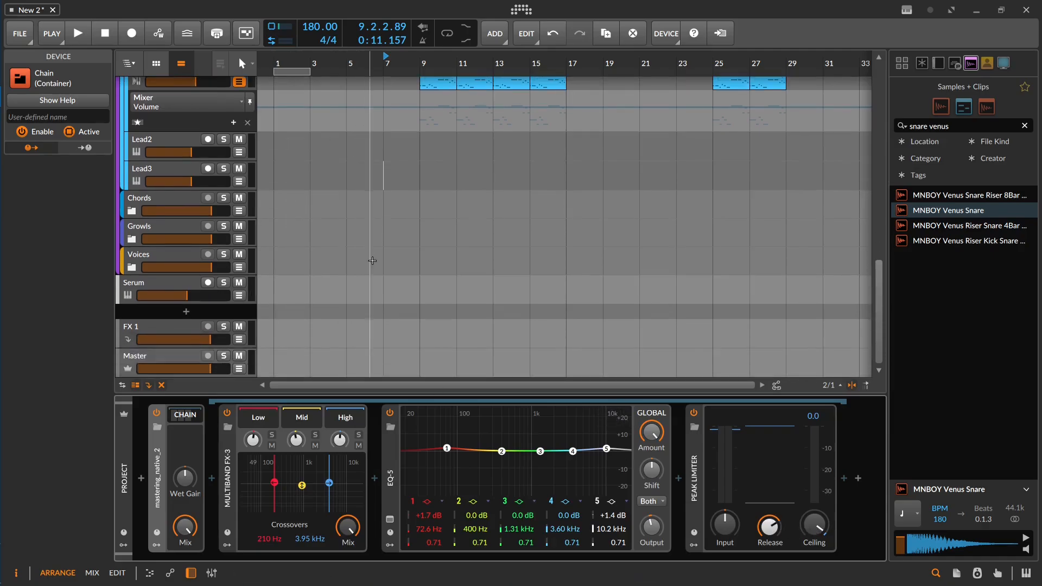
left_click(276, 262)
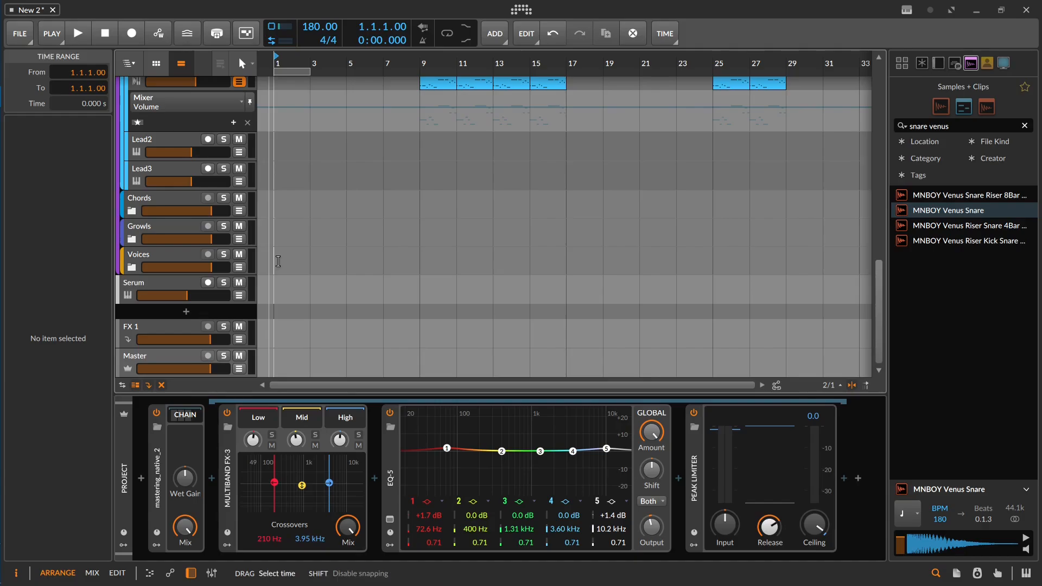
key("space")
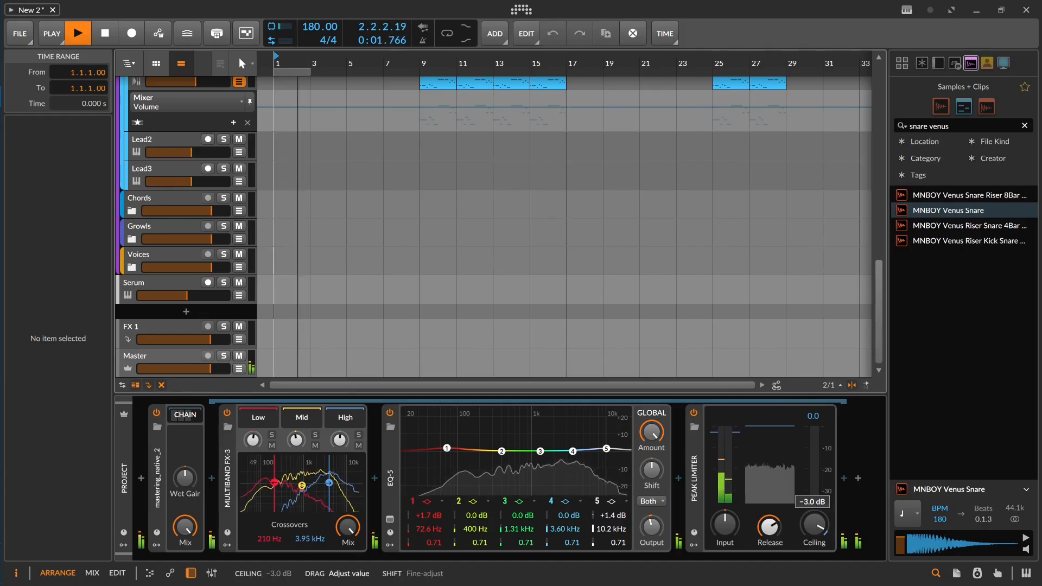
key("space")
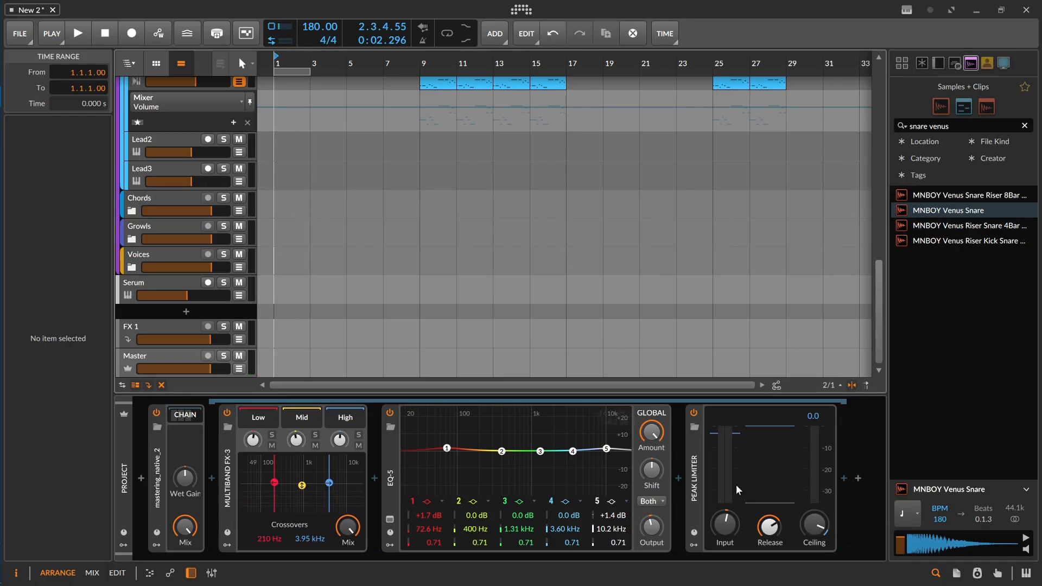
Step: Automate the Peak Limiter's Ceiling on the Master track at about -3.4 dB until bar 9, stepping up there
left_click(239, 368)
left_click(426, 342)
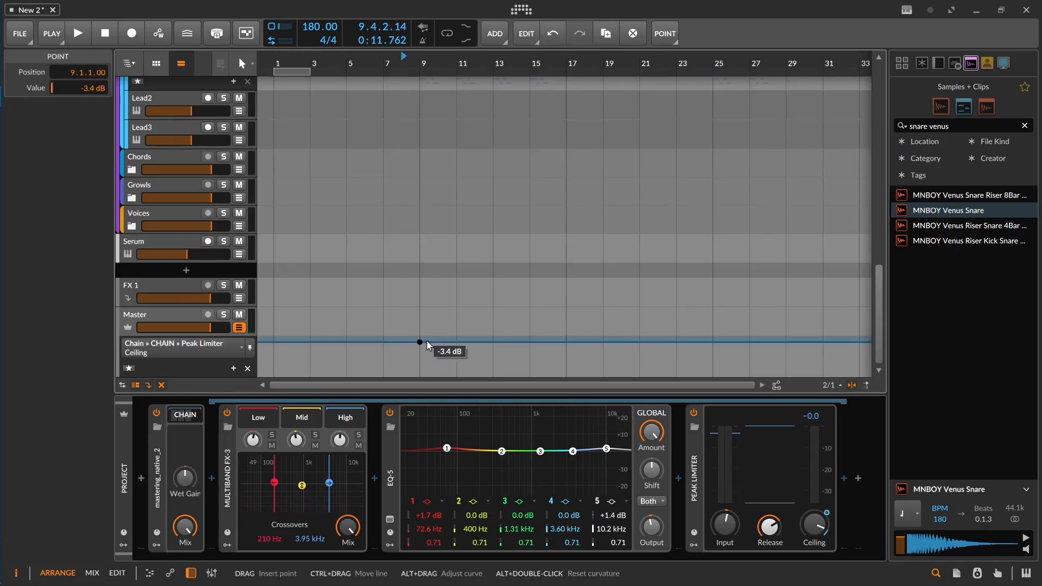
left_click_drag(428, 346, 428, 343)
Step: Play from bar 7 into the drop and set the Peak Limiter's input gain to +3.0 dB
left_click(414, 323)
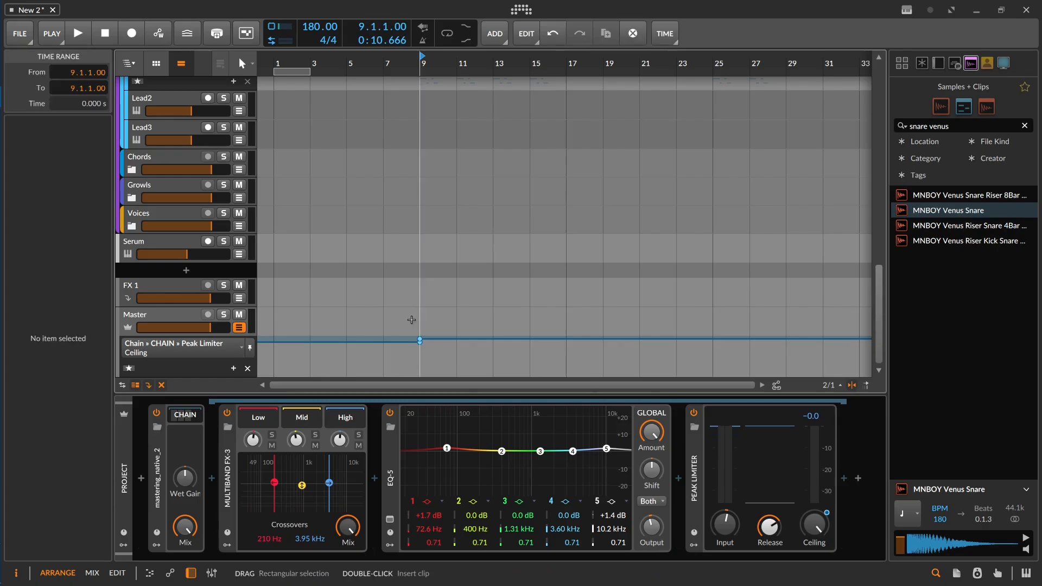
key("space")
left_click(387, 320)
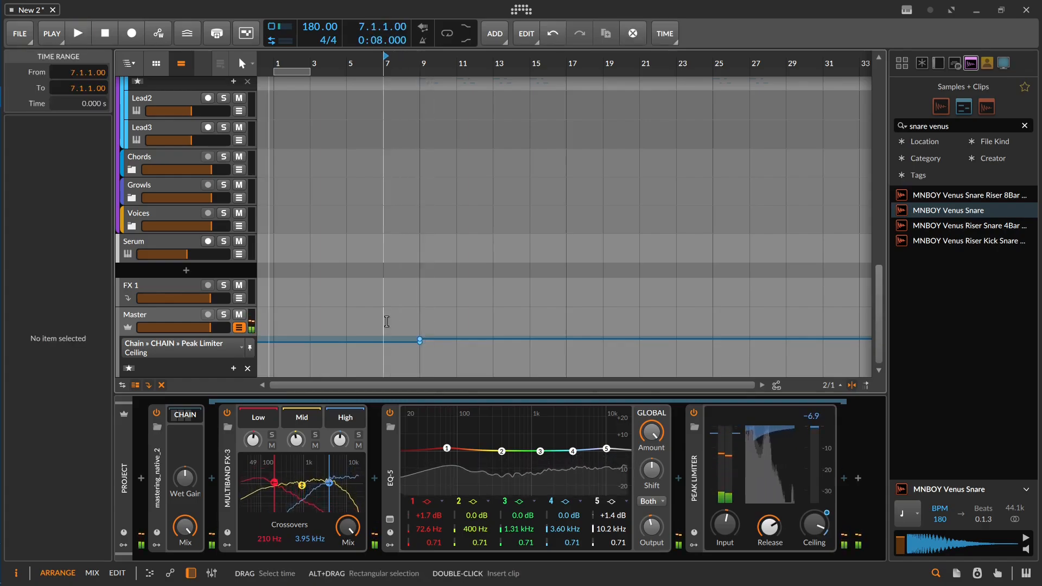
left_click(726, 530)
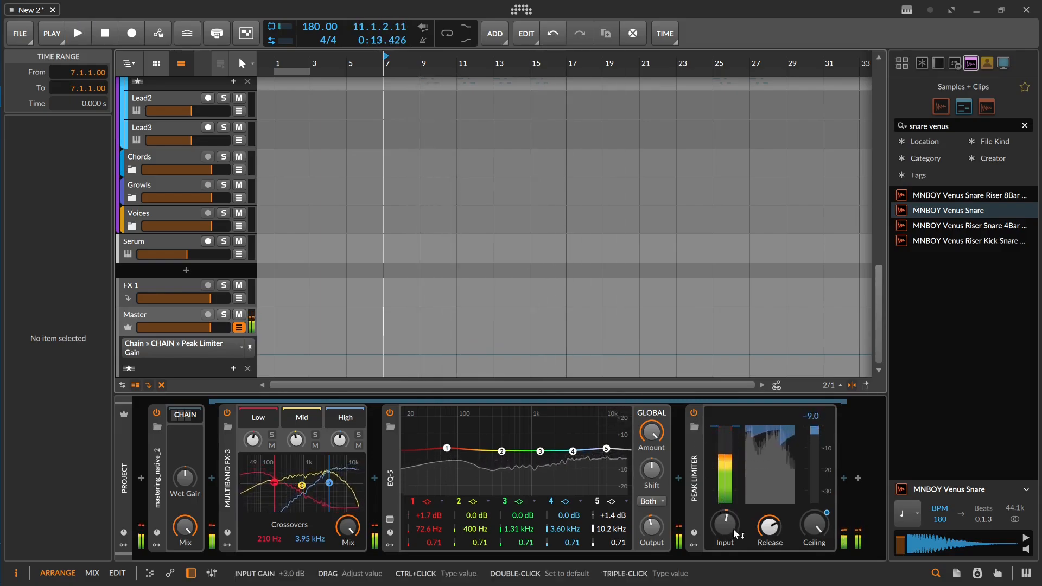
key("space")
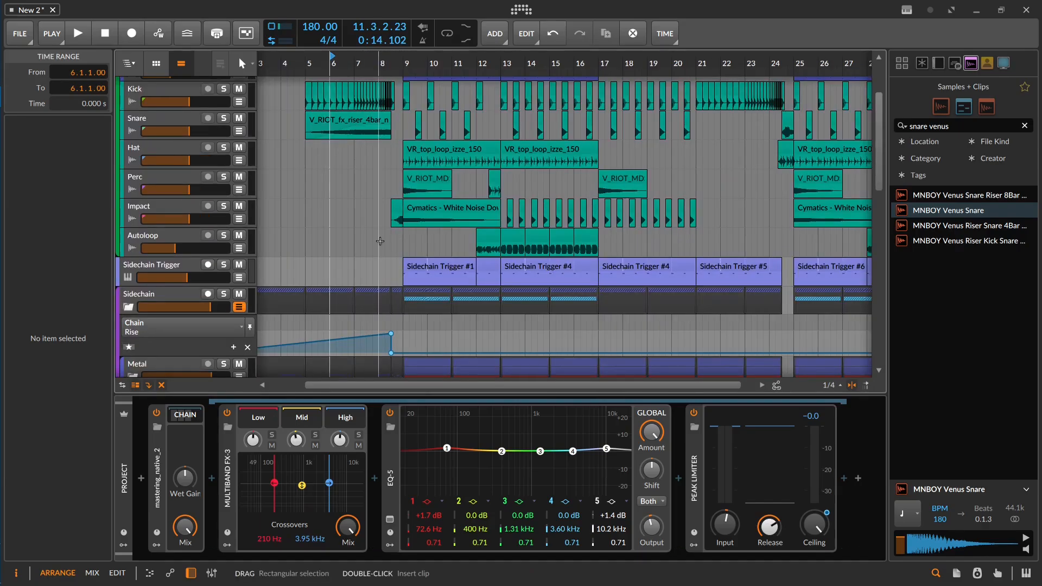
Step: Play the arrangement from bar 8 to check the reversed snare leading into the drop
left_click(380, 241)
key("space")
scroll(381, 240, "up", 3)
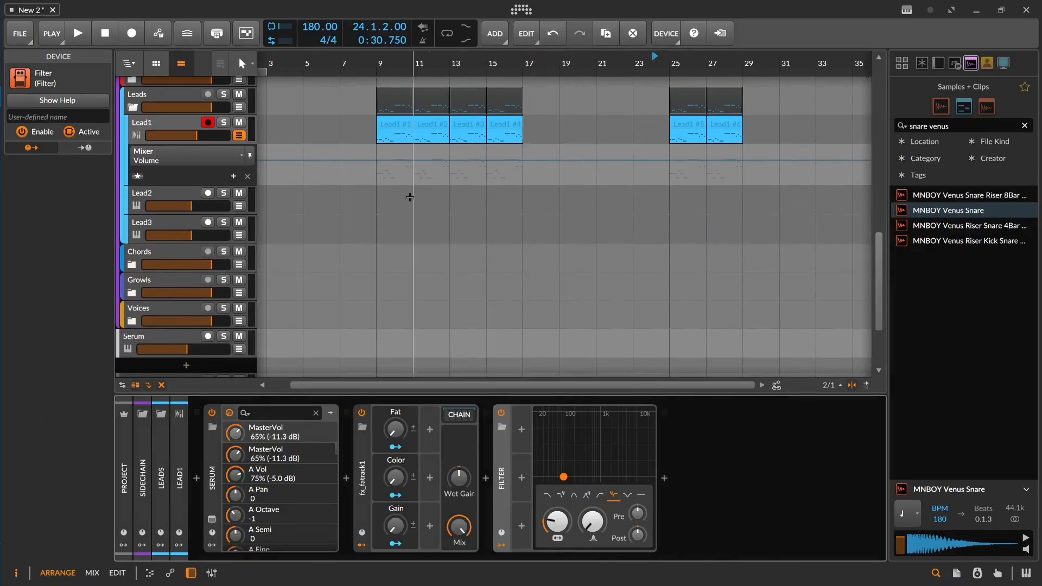
Step: Insert the Serum_x64 synth on the Lead2 track
left_click(177, 193)
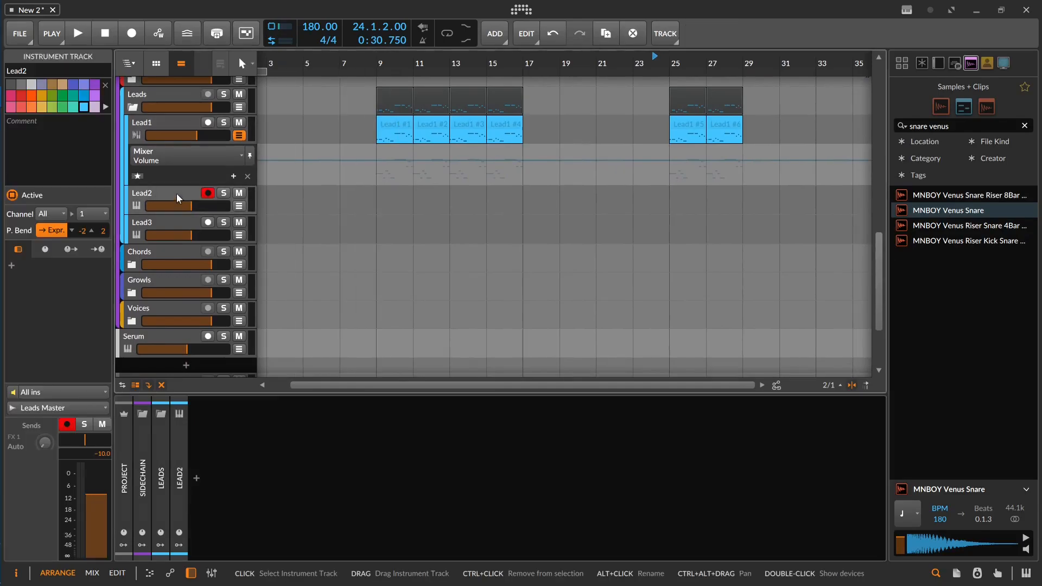
double_click(376, 510)
type("serum")
double_click(457, 71)
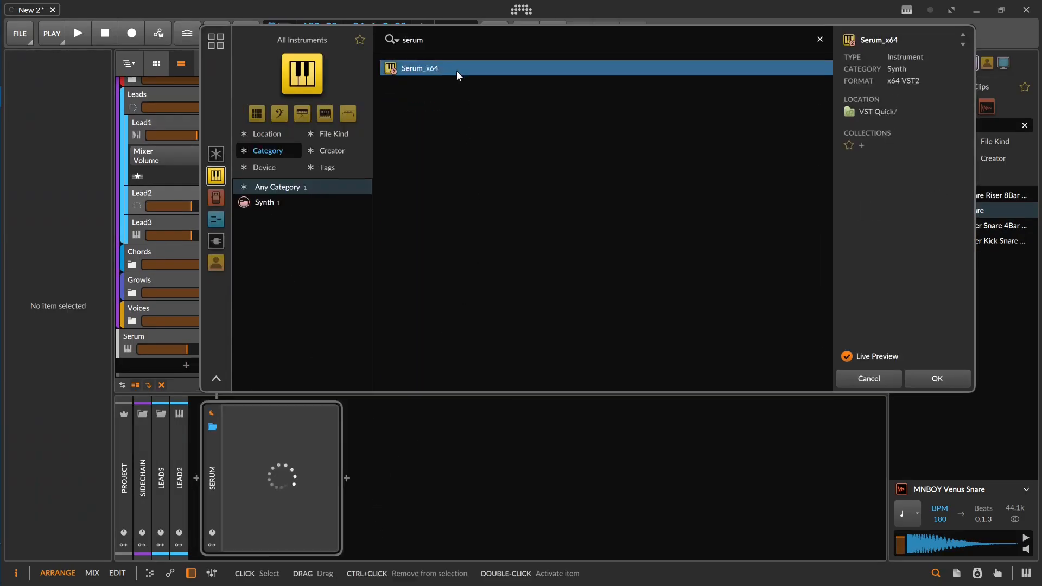
Step: Load the Techno Lead preset from the user Leads Soft folder into Lead2's Serum and close the plug-in window
left_click(584, 109)
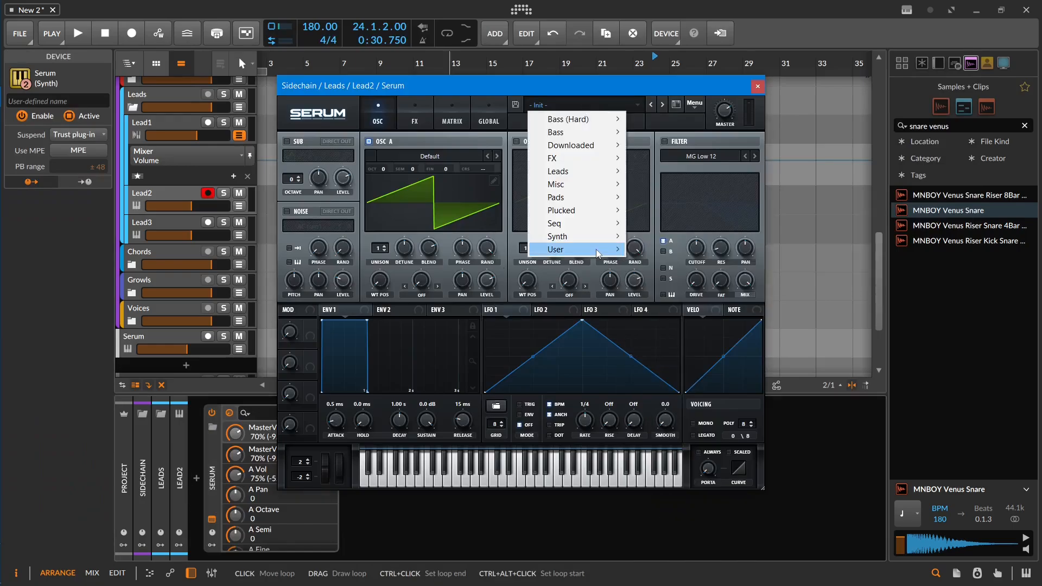
mouse_move(590, 254)
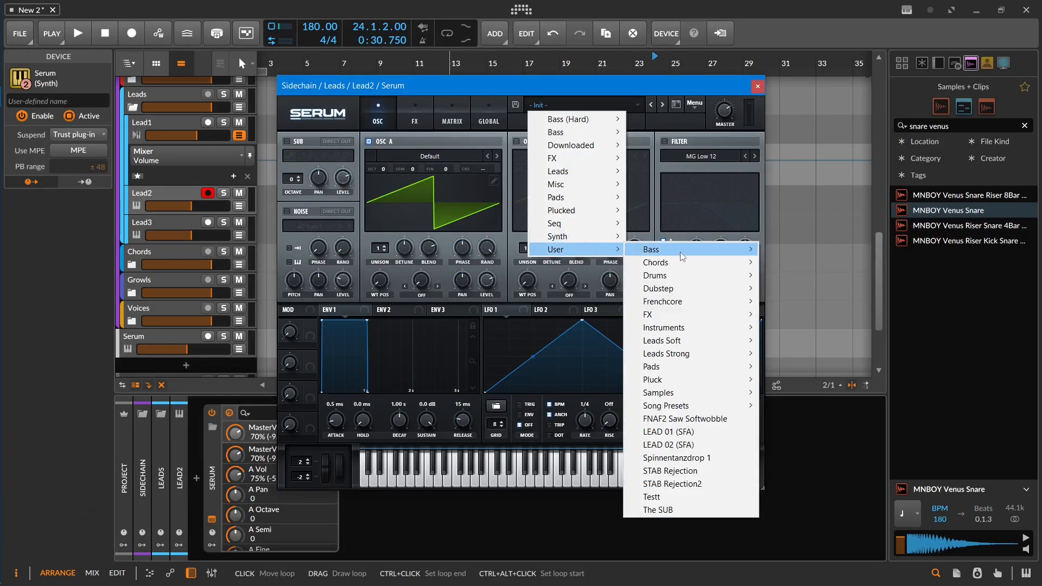
mouse_move(679, 252)
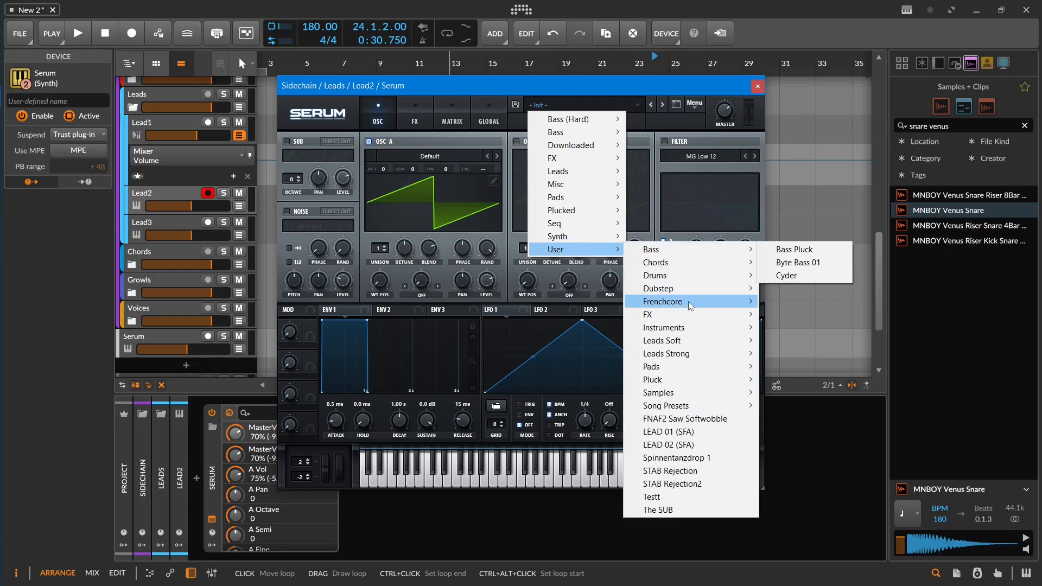
mouse_move(694, 328)
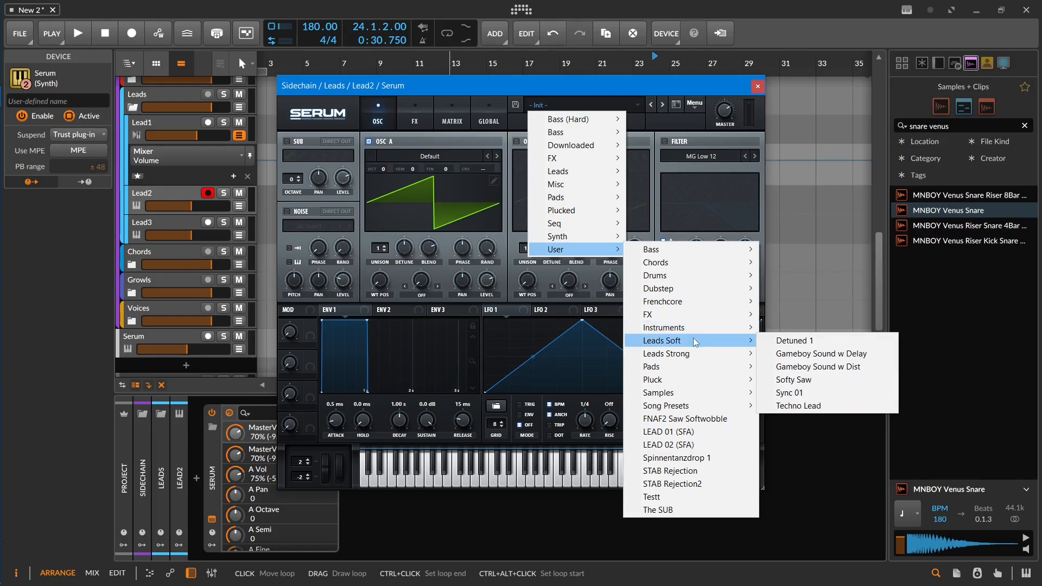
left_click(802, 409)
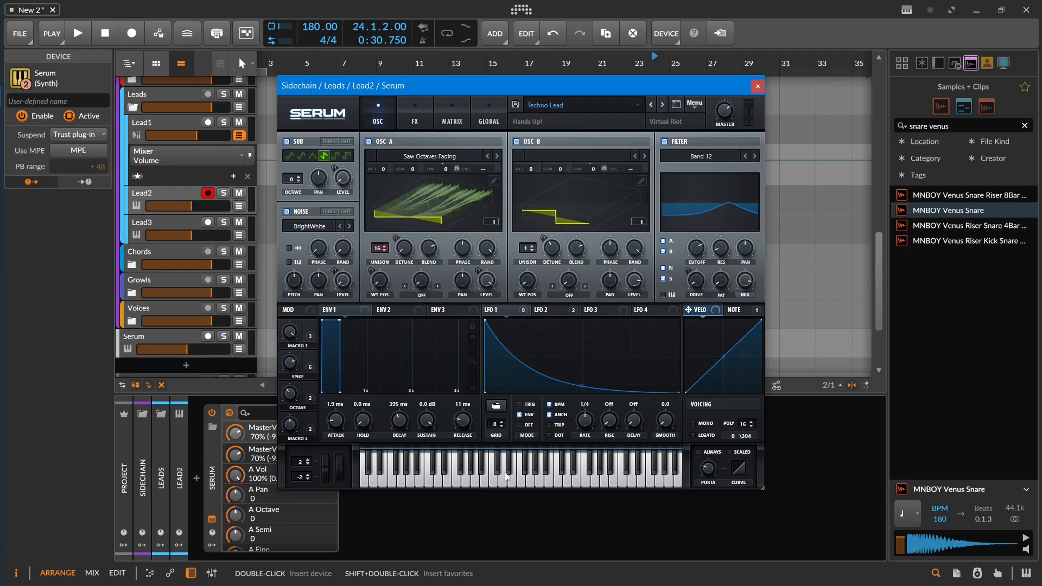
left_click(758, 85)
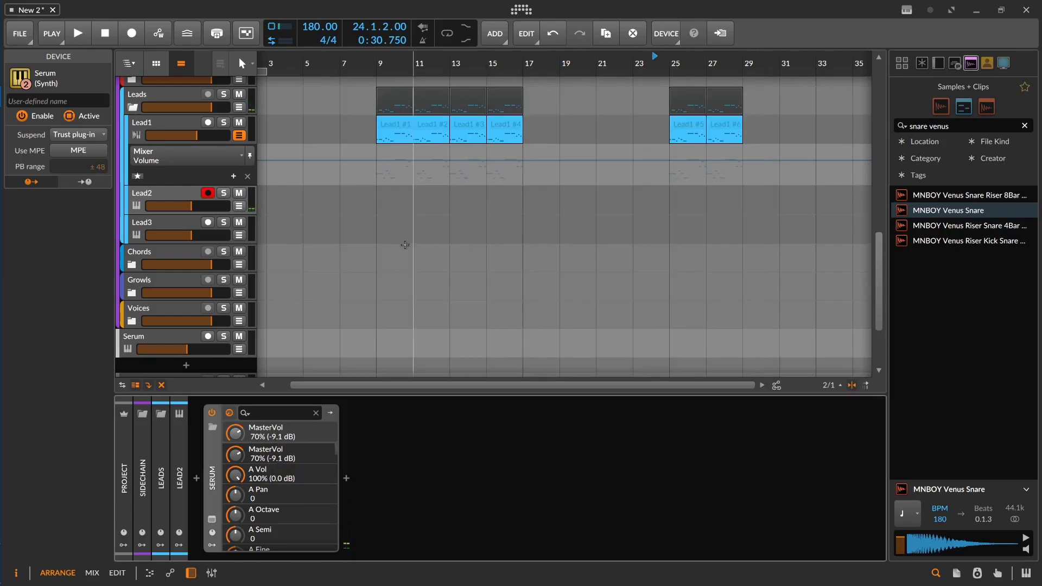
Step: Copy the first Lead1 clip to Lead2 at bar 9 and duplicate it three times to fill up to bar 17
scroll(422, 126, "up", 3)
left_click(446, 108)
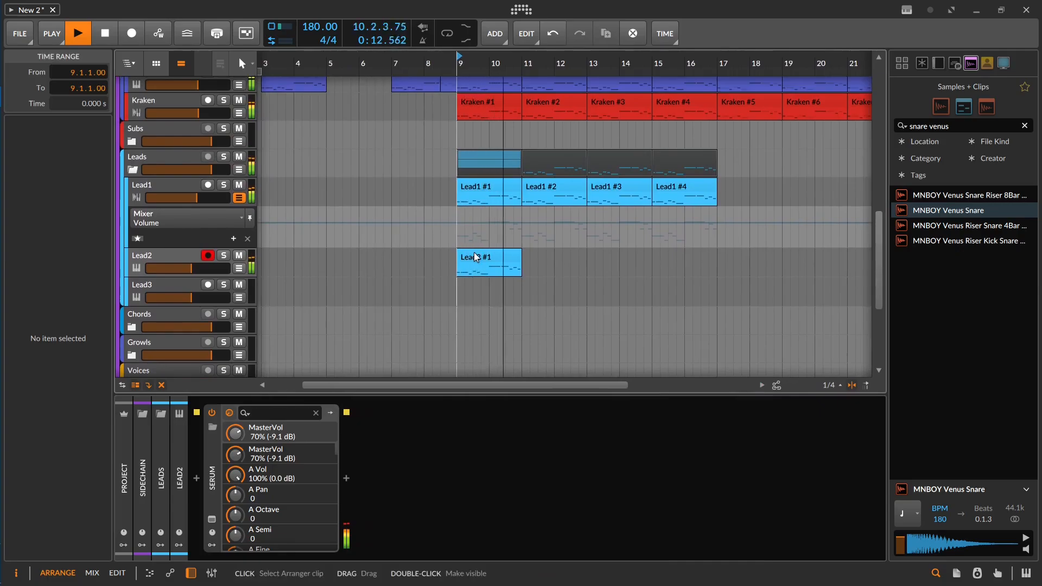
left_click(475, 257)
key("ctrl+d")
key("ctrl+d")
key("ctrl+d")
left_click(617, 258)
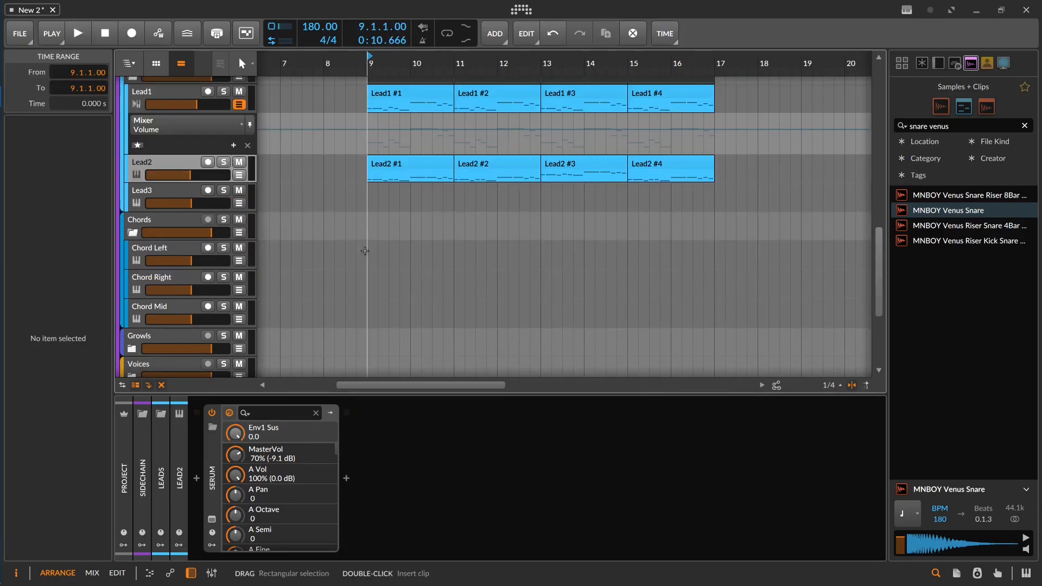
Step: Insert Serum on the Chord Mid track with the CHORD Big Clean Detuned Saw preset and reduce its unison, with oscillator B at 6 voices
left_click(177, 244)
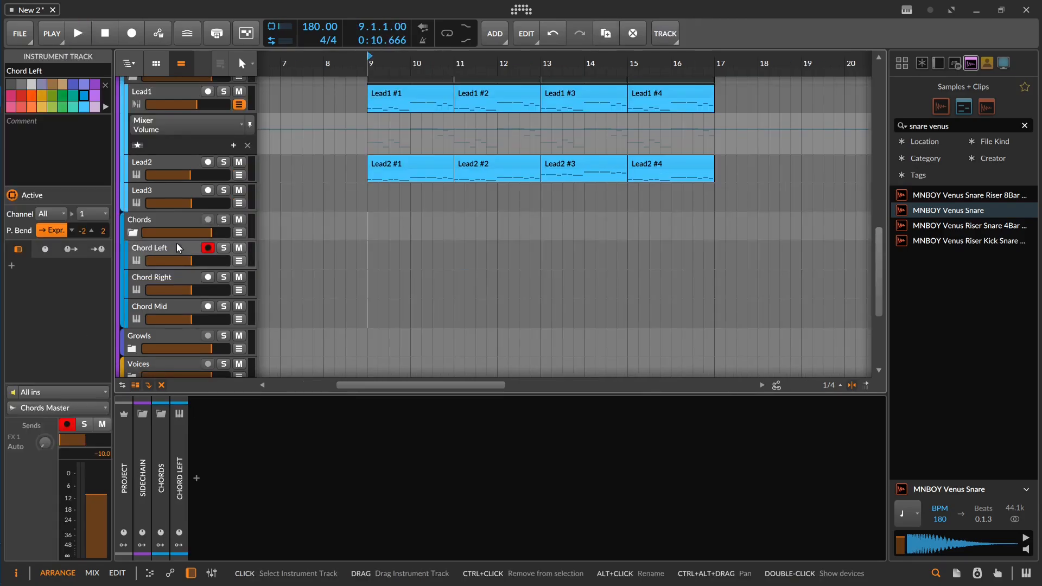
left_click(183, 304)
double_click(360, 483)
type("s")
mouse_move(600, 252)
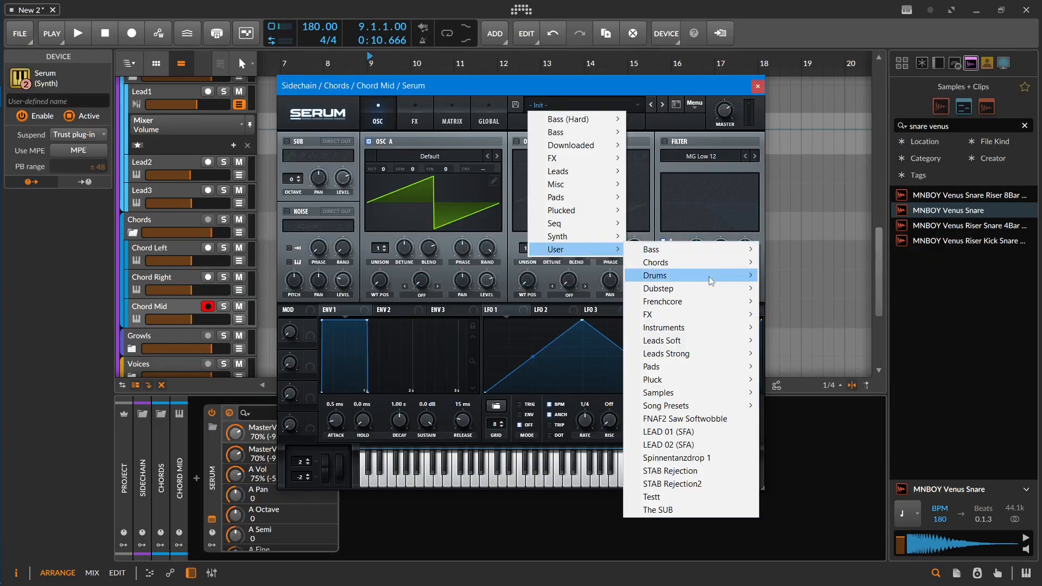
mouse_move(699, 263)
left_click(804, 265)
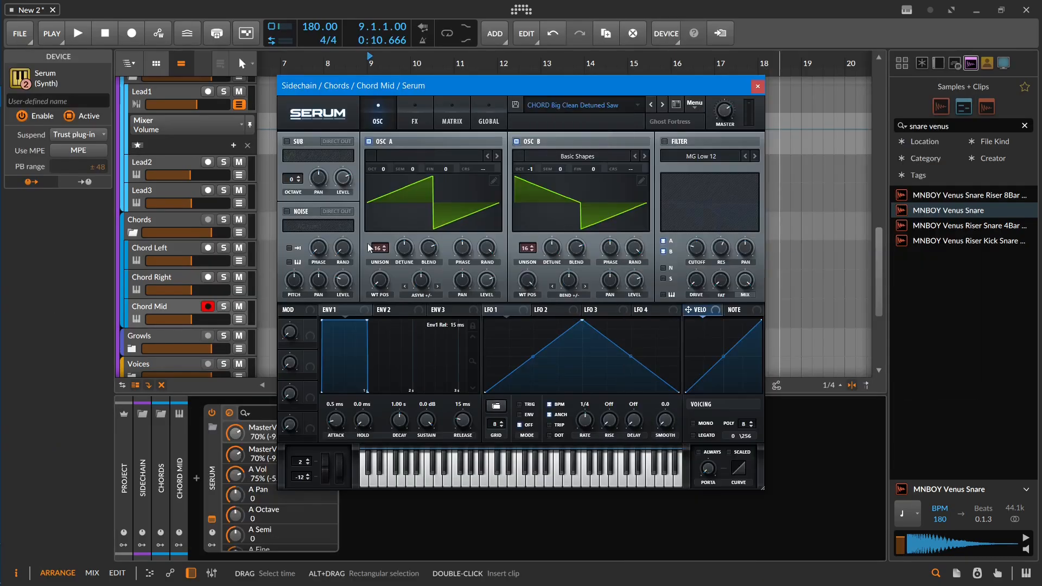
left_click(383, 250)
left_click_drag(524, 247, 511, 346)
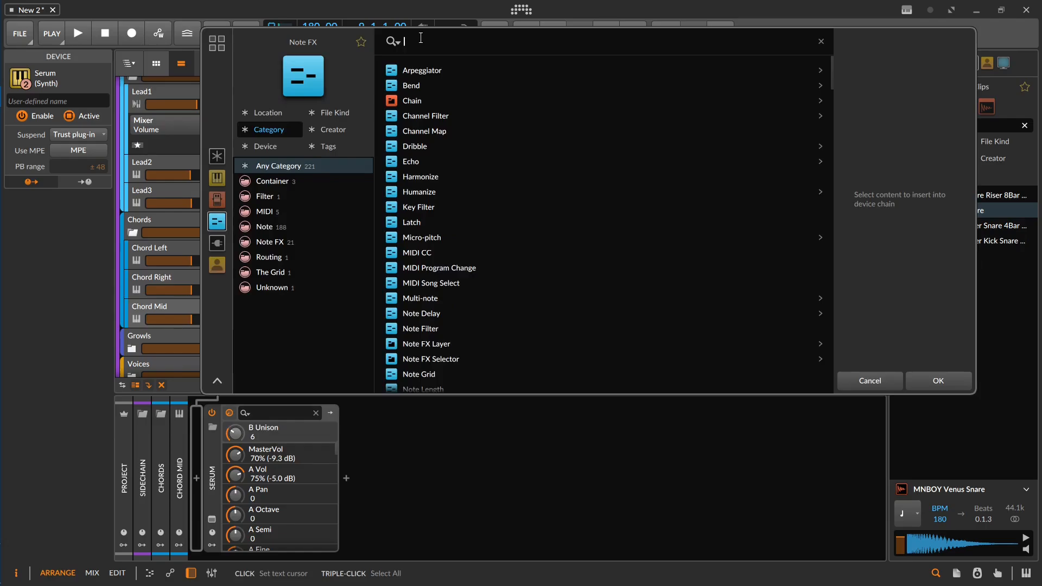
Step: Insert Multi-note before Serum on Chord Mid with +12, +7 and -12 voices enabled, and audition the chord clip soloed and in the mix
double_click(422, 298)
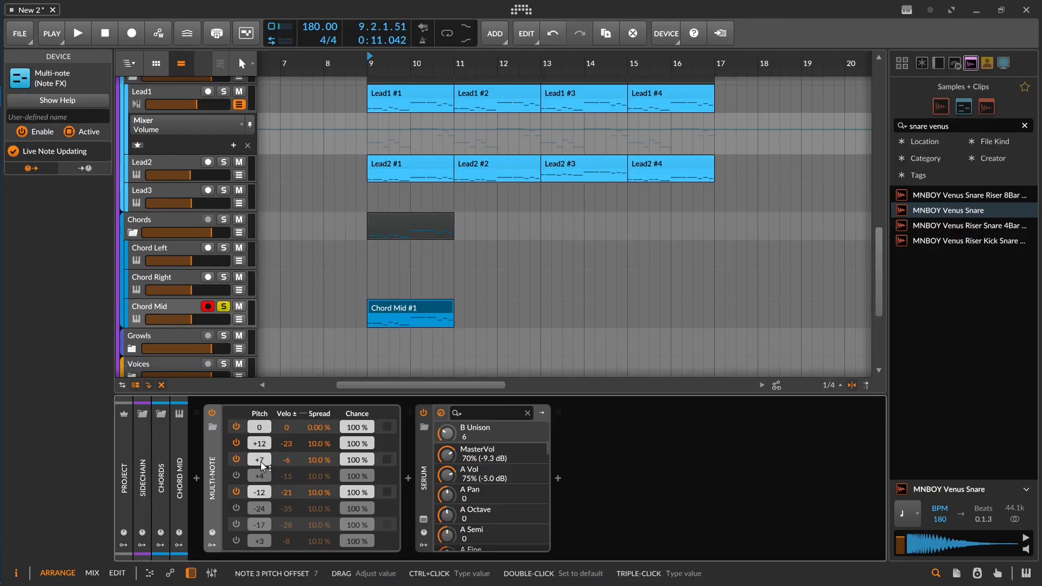
key("space")
key("space")
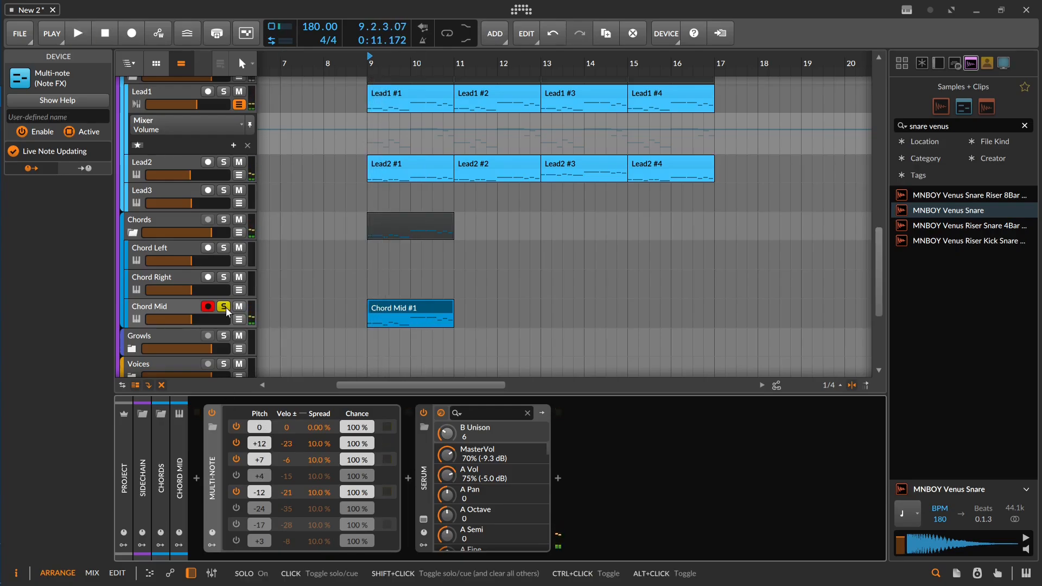
left_click(225, 307)
key("space")
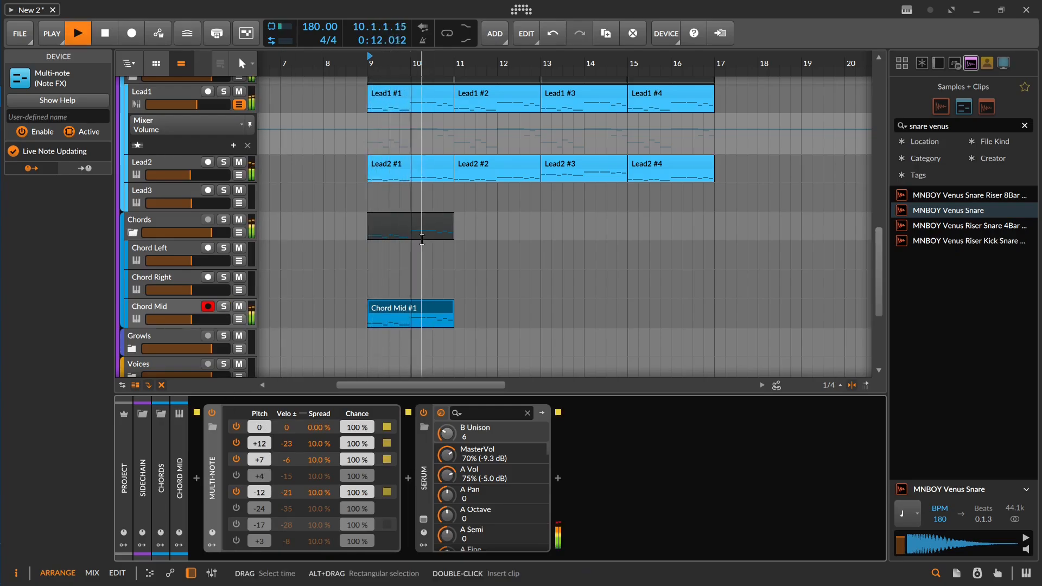
Step: Duplicate the Chord Mid clip three times to reach bar 17 and lower the Chord Mid track's volume slightly
left_click(415, 305)
key("ctrl+d")
key("ctrl+d")
key("ctrl+d")
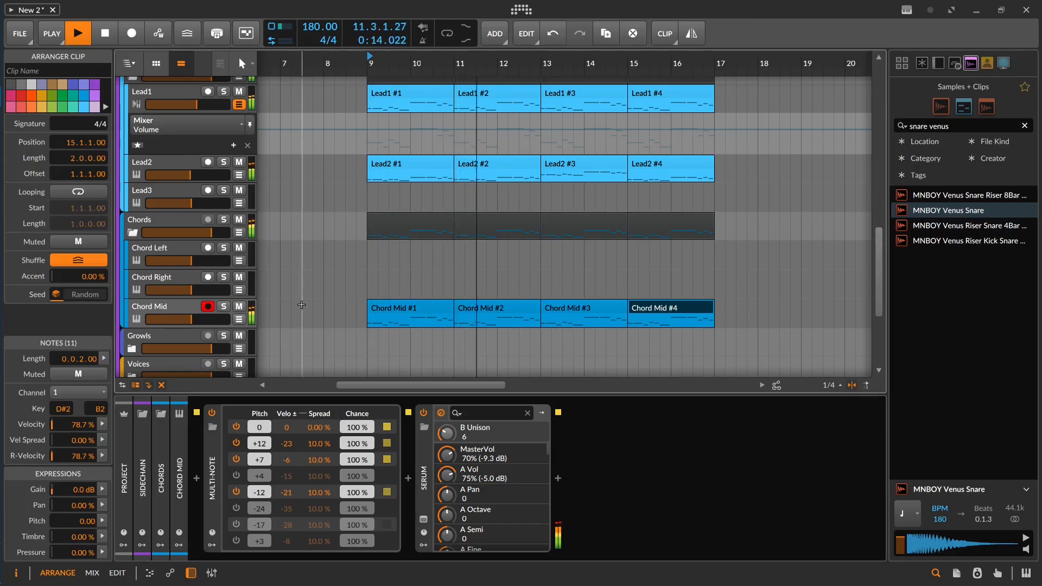
left_click_drag(191, 319, 188, 319)
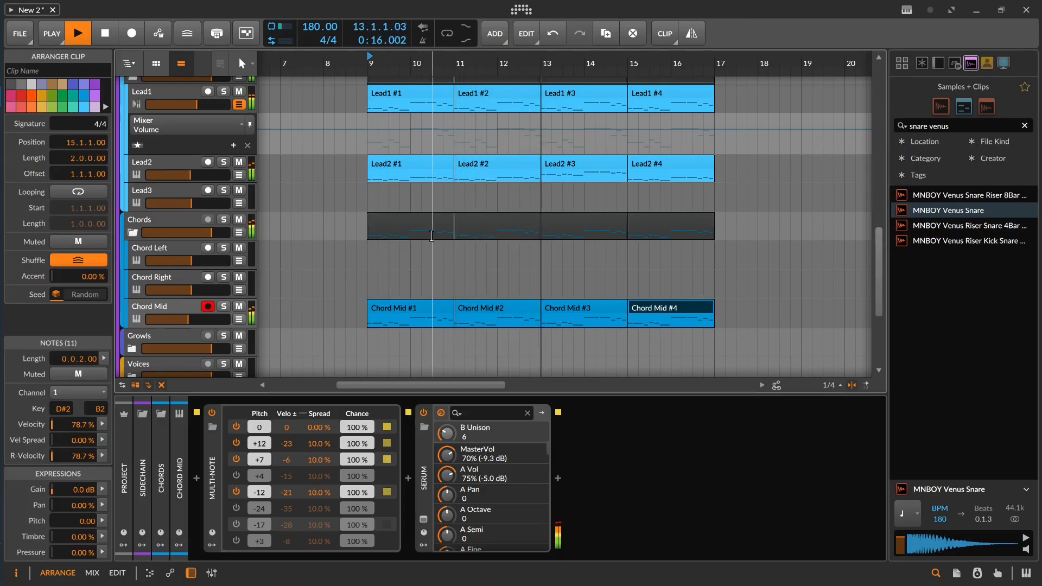
Step: Automate the Chain's Rise on the Sidechain track, ramping up from 0% at bar 15 to bar 17 and dropping back there
left_click_drag(458, 235, 376, 213)
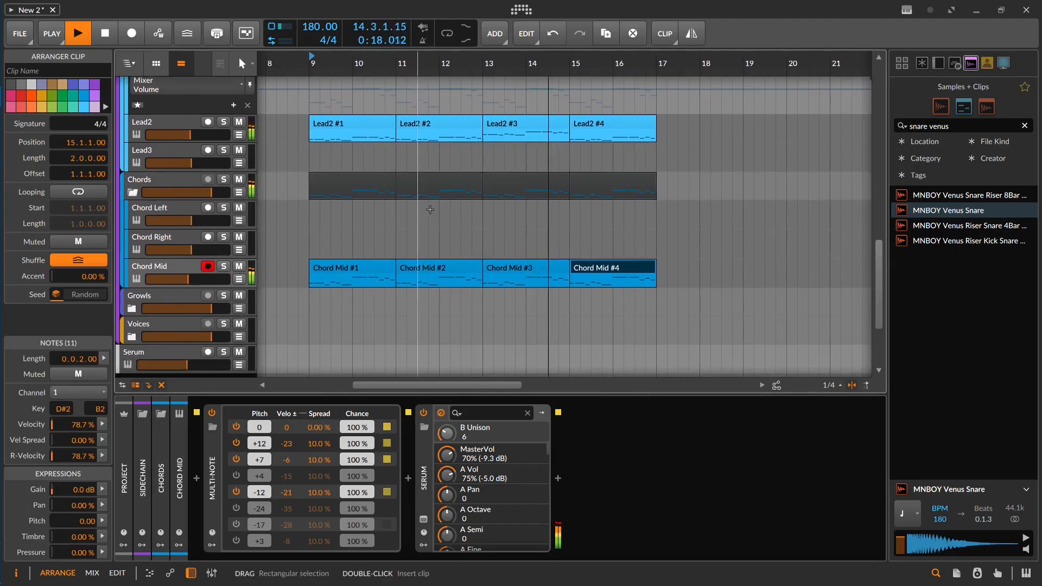
left_click_drag(495, 220, 382, 439)
key("space")
scroll(526, 227, "down", 2)
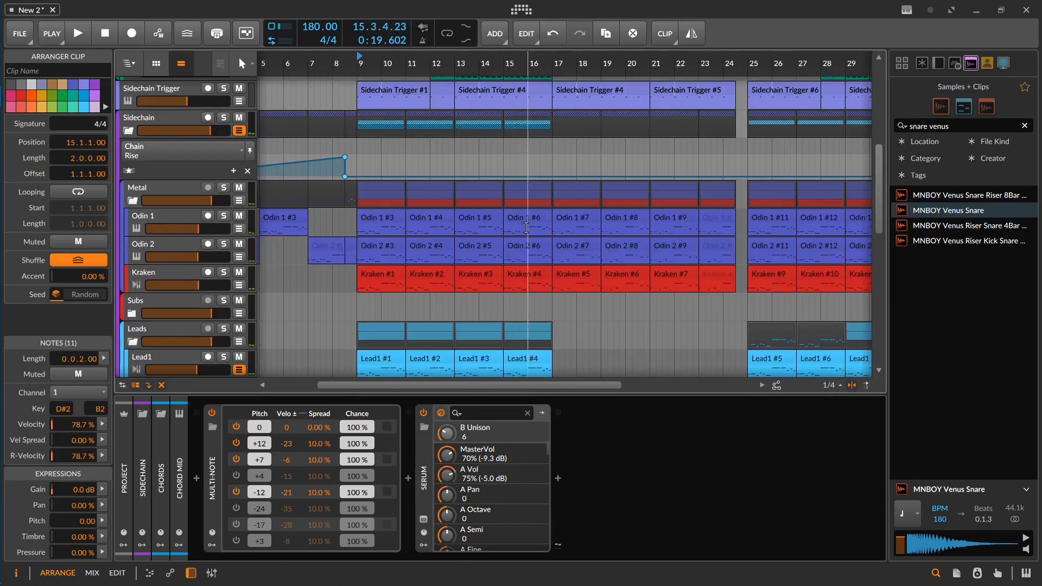
left_click(505, 176)
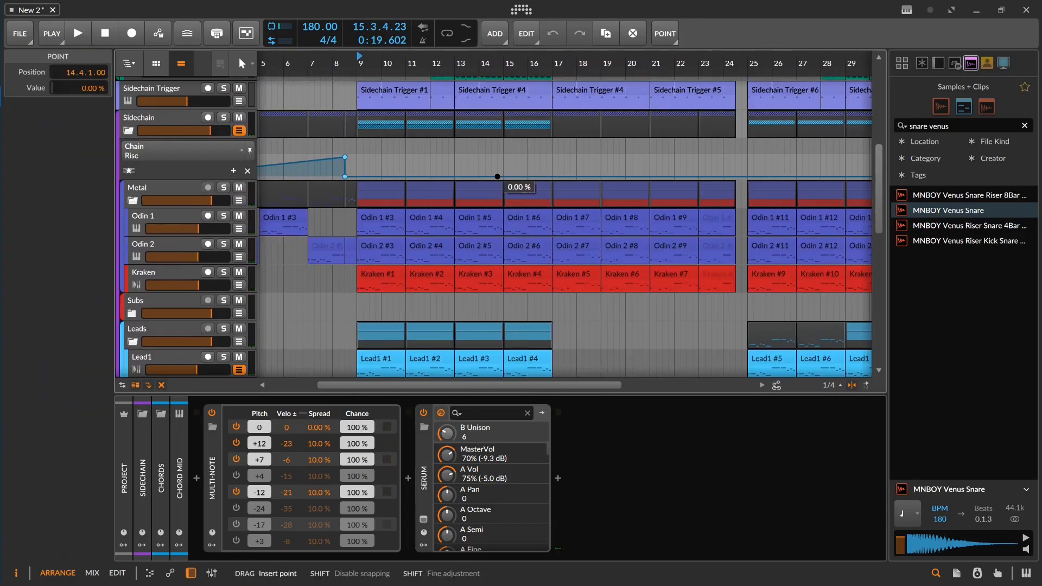
left_click(506, 176)
mouse_move(541, 174)
left_mouse_down()
mouse_move(559, 157)
mouse_move(552, 176)
mouse_move(552, 165)
left_mouse_up()
Step: Play the arrangement from around 16.2 to check the rise and the drums going into bar 17
left_click(516, 151)
key("space")
scroll(530, 126, "up", 1)
key("space")
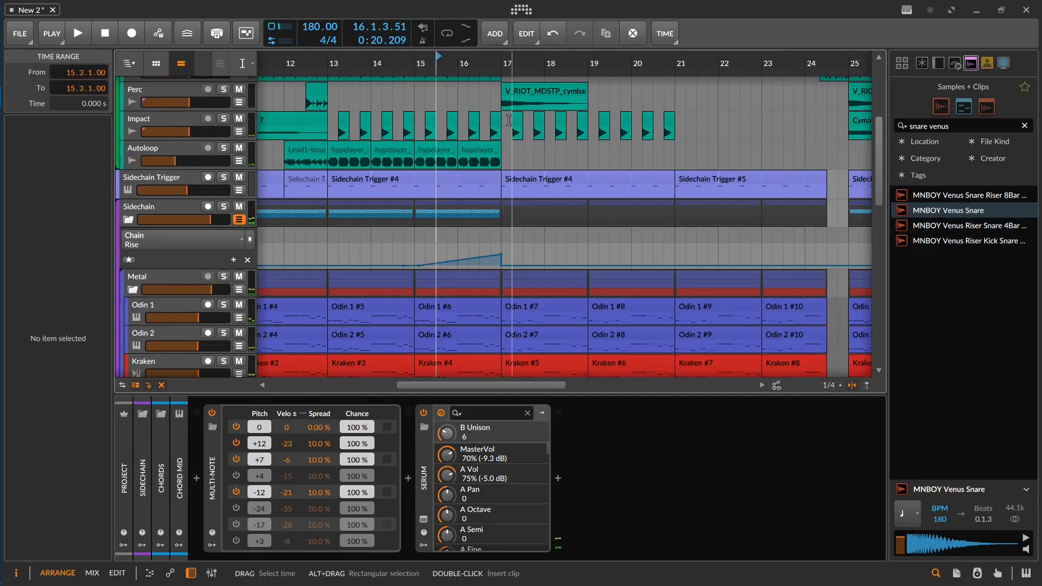
left_click_drag(511, 121, 686, 121)
left_click(480, 108)
left_click_drag(491, 107, 503, 161)
left_click(461, 175)
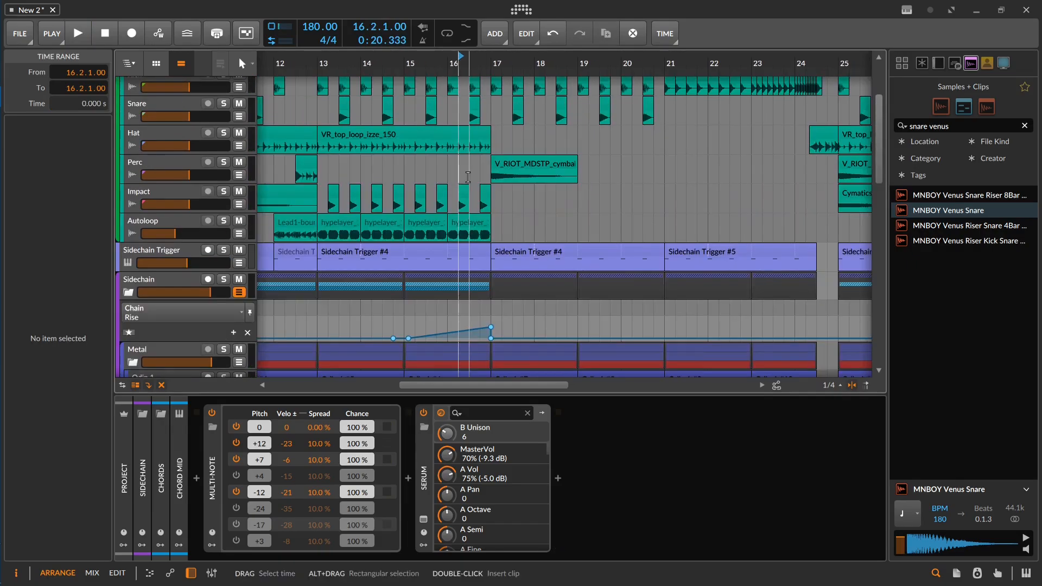
key("space")
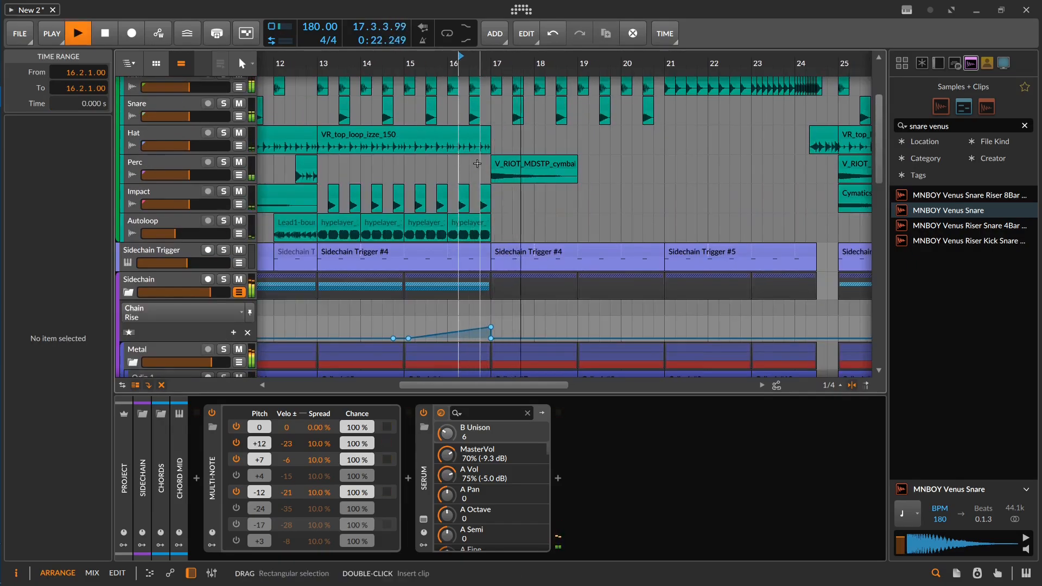
left_click_drag(534, 108, 503, 178)
scroll(503, 178, "up", 2)
key("space")
Step: Delete the four Snare clips between bars 17 and 21 and play the section
left_click(481, 175)
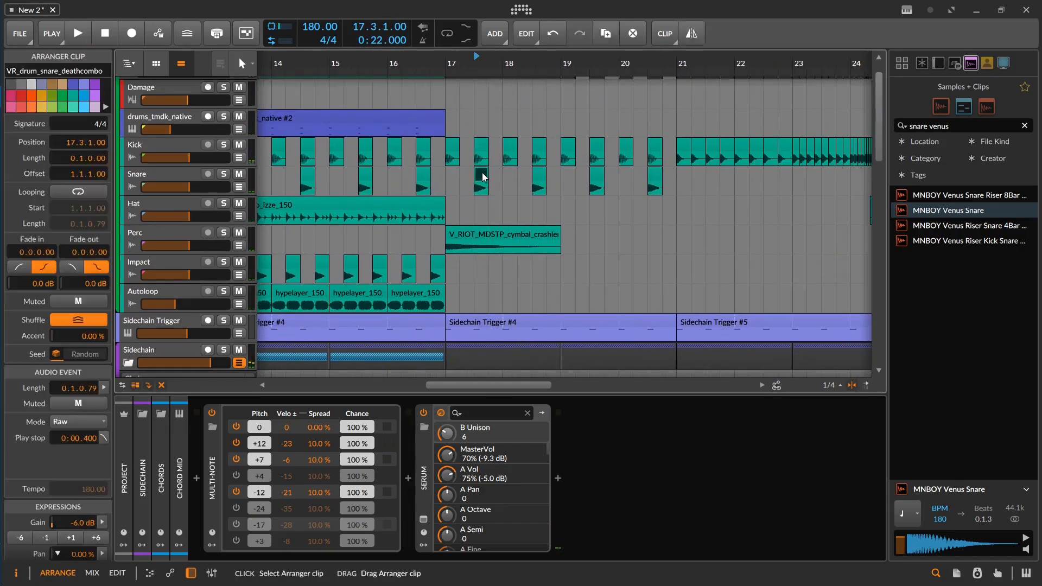
key("Delete")
left_click(539, 177)
key("Delete")
left_click(597, 177)
key("Delete")
left_click(655, 180)
key("Delete")
key("space")
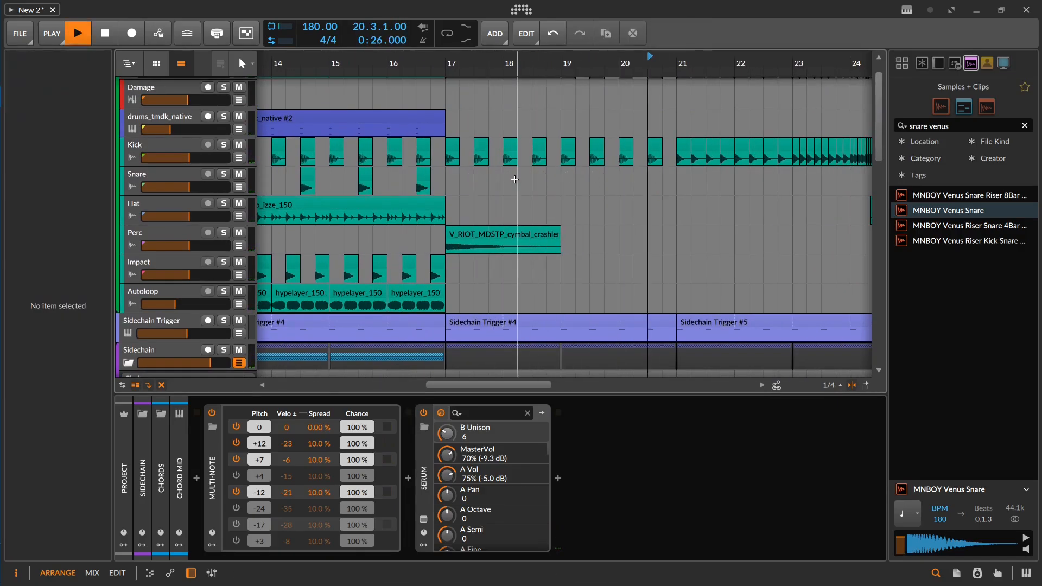
Step: Search the samples for psy and place a shortened psytrance_kick on the Snare track at bar 17, repeated every half bar until bar 21
left_click(961, 129)
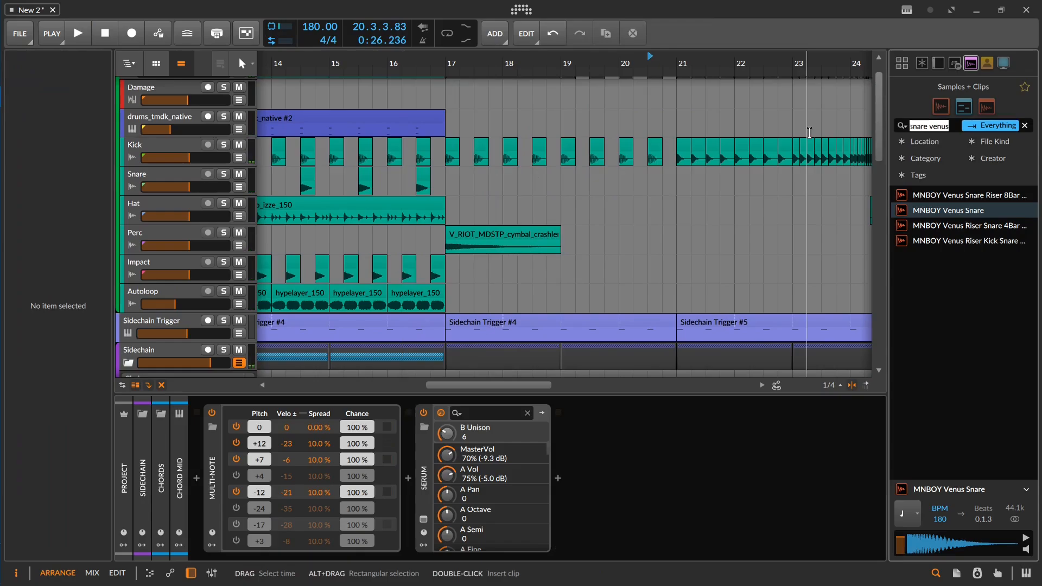
type("psy")
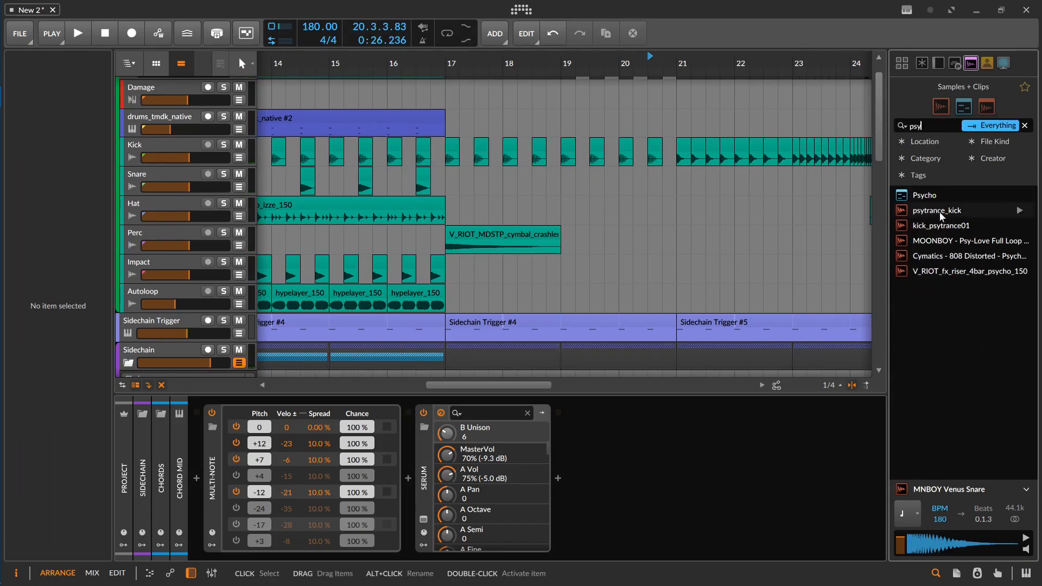
left_click_drag(941, 210, 585, 201)
left_click_drag(446, 179, 452, 175)
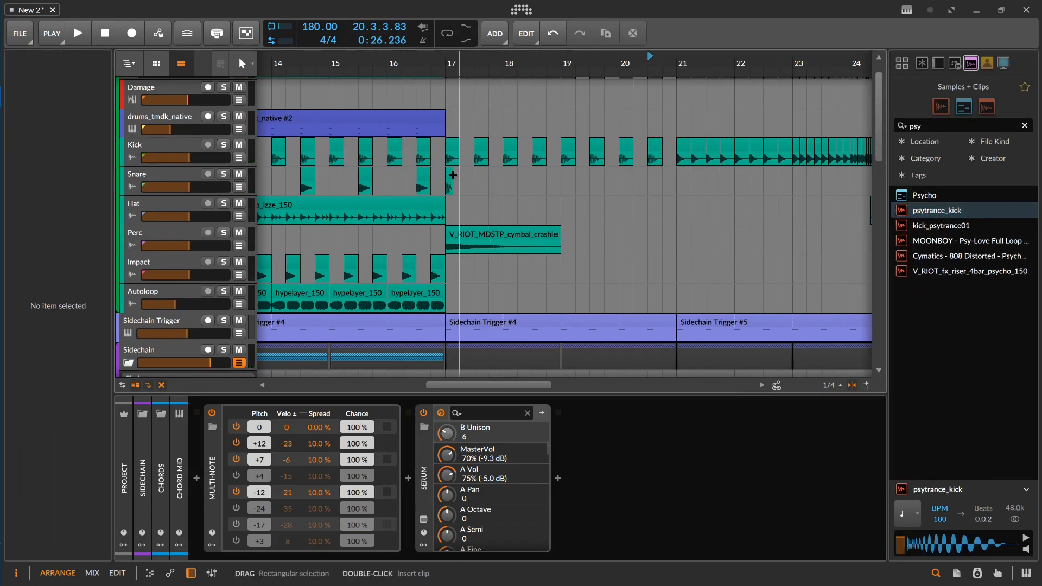
scroll(447, 175, "up", 2)
Step: Delete the Kick clips between bars 17 and 21 and play from 16.4 to hear the new kicks alone
left_click_drag(740, 146, 423, 145)
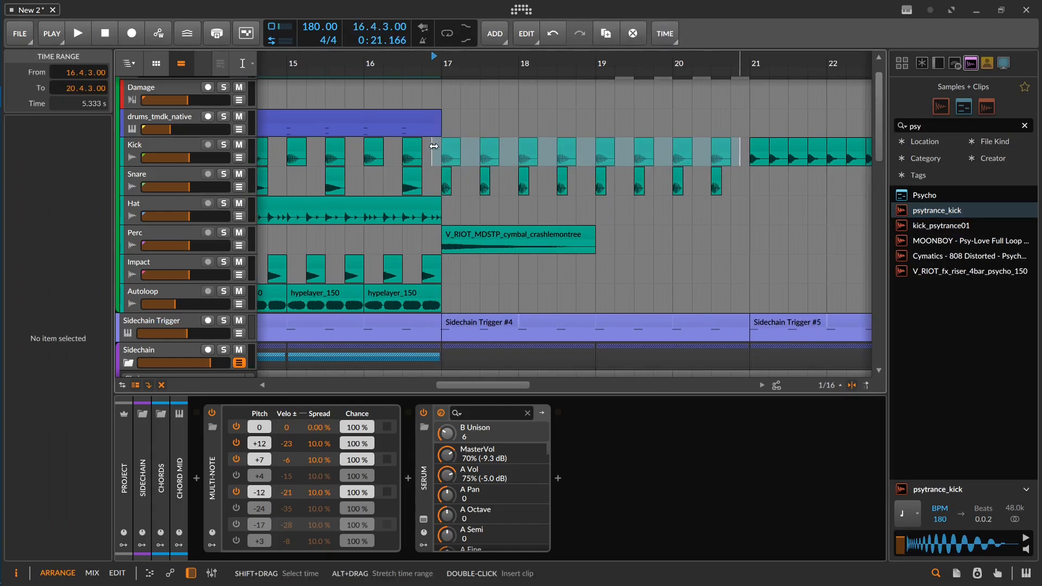
key("Delete")
key("space")
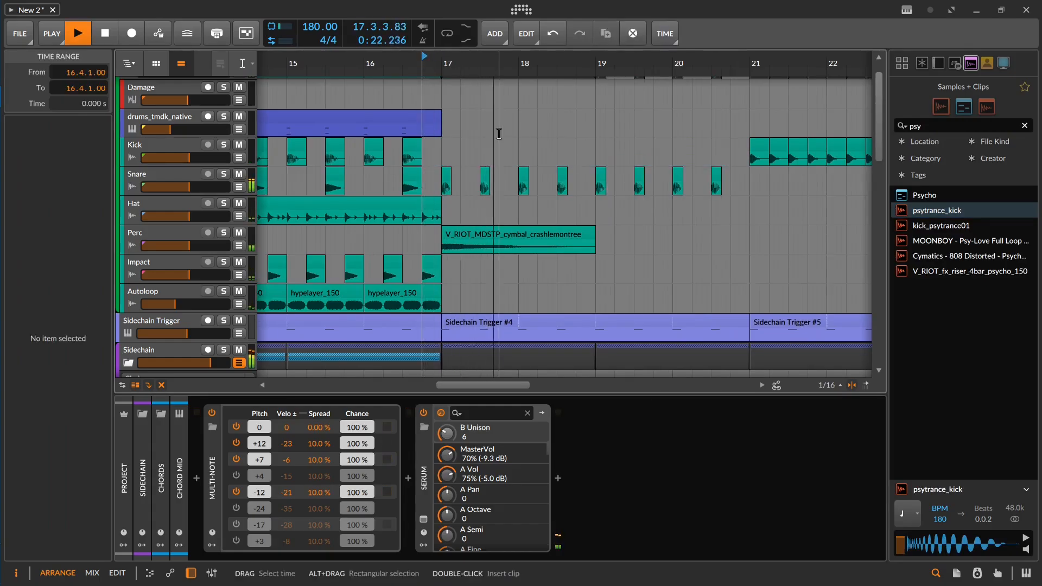
scroll(658, 163, "down", 1)
left_click_drag(632, 163, 596, 221)
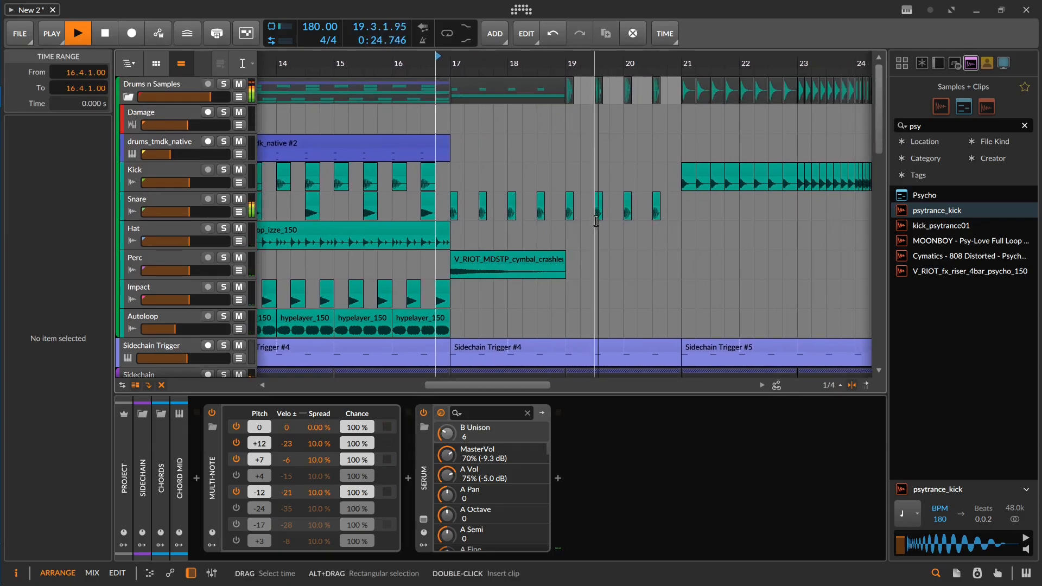
key("space")
Step: Copy the last psytrance_kick clip to bar 21 on the Snare track and play the transition from 20.4
left_click(656, 202)
left_click_drag(657, 202, 685, 199)
left_click(671, 180)
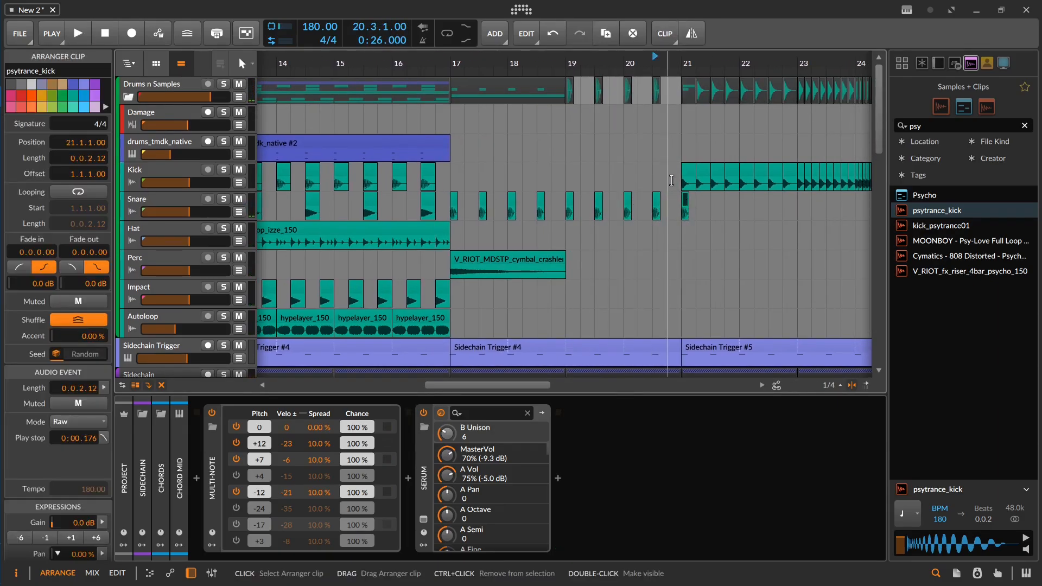
scroll(673, 178, "down", 5)
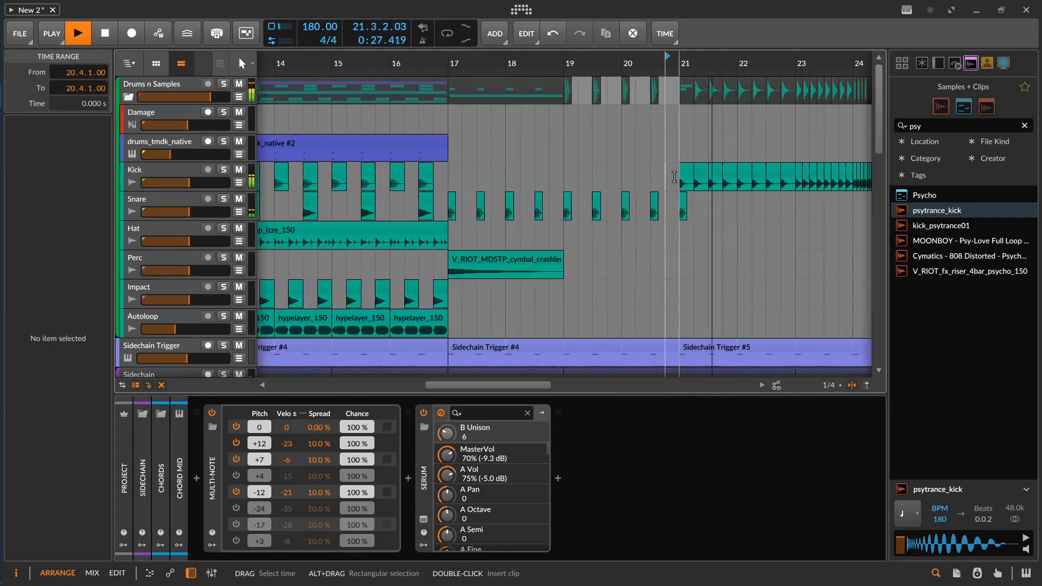
key("space")
scroll(336, 215, "left", 3)
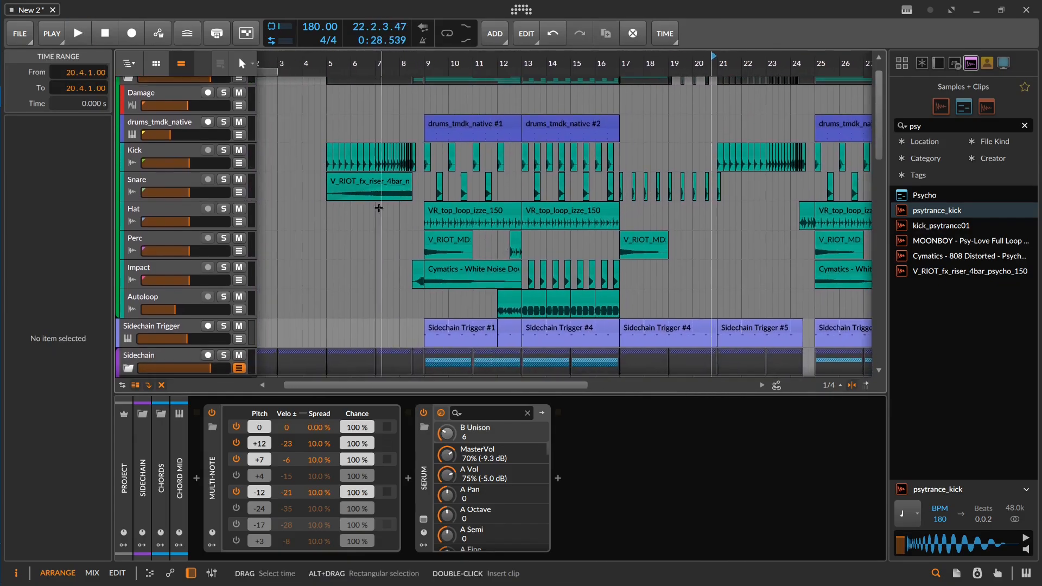
Step: Copy the V_RIOT_fx_riser_4bar_noisy clip from bar 5 of the Snare track to bar 21 of the Perc track and adjust its gain
left_click(380, 182)
left_click_drag(380, 181, 759, 195)
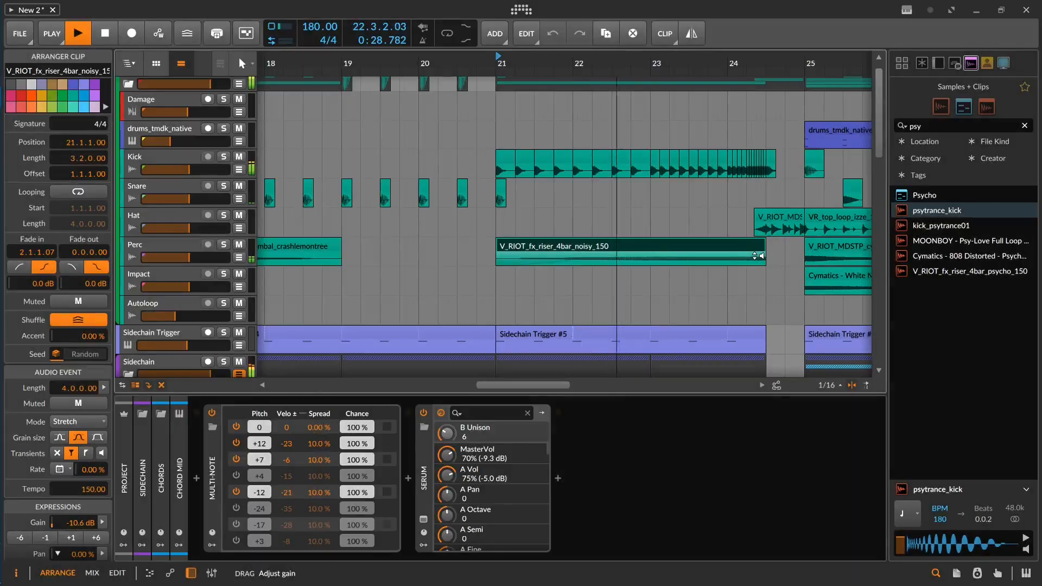
left_click_drag(761, 255, 761, 252)
left_click_drag(776, 208, 623, 201)
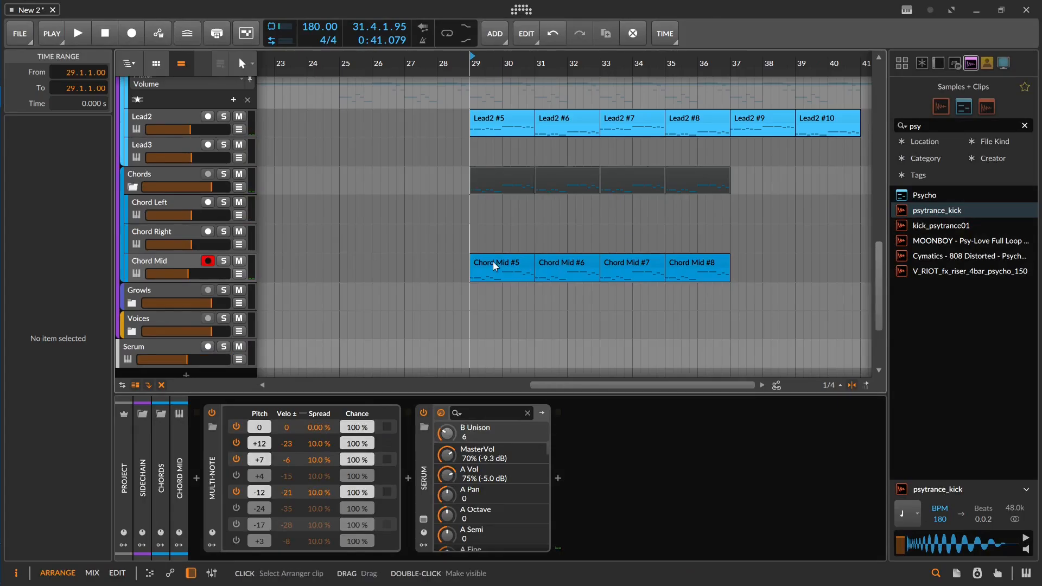
Step: Insert the Massive synth on the Chord Left track and start it from a new, untitled sound
left_click(181, 204)
double_click(348, 480)
type("mass")
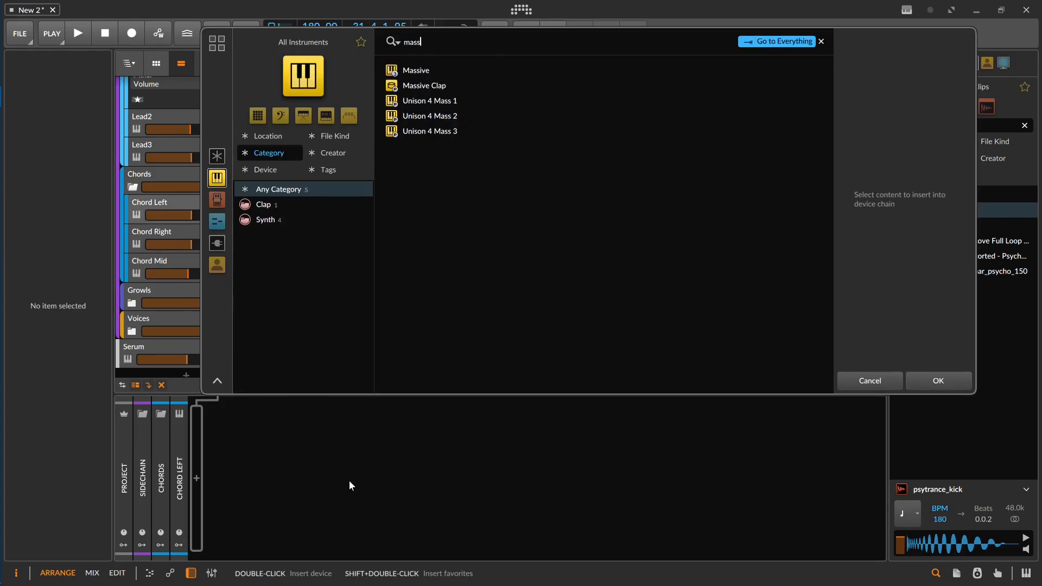
key("Return")
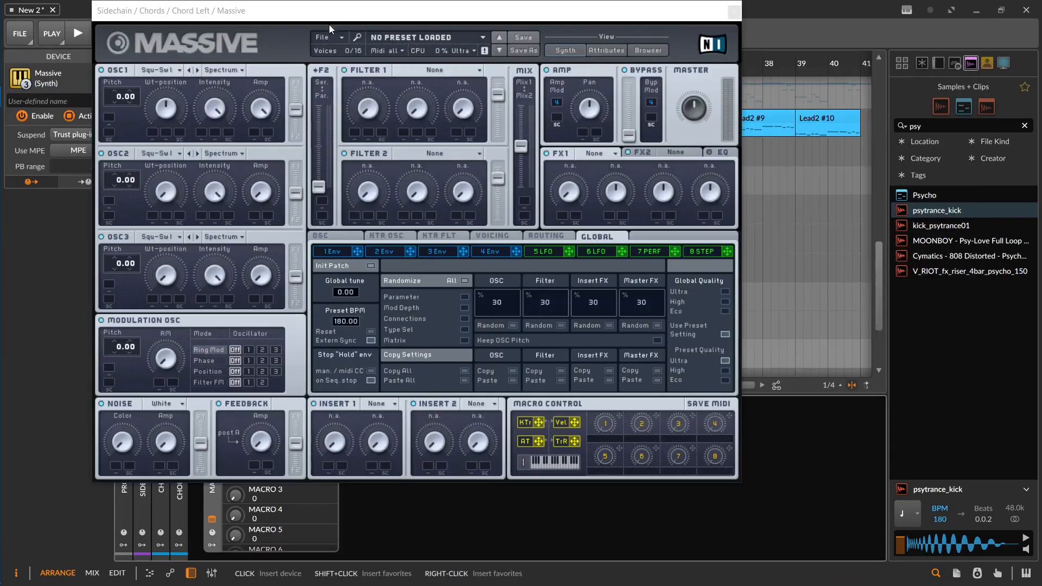
left_click(328, 36)
left_click(341, 38)
left_click(734, 11)
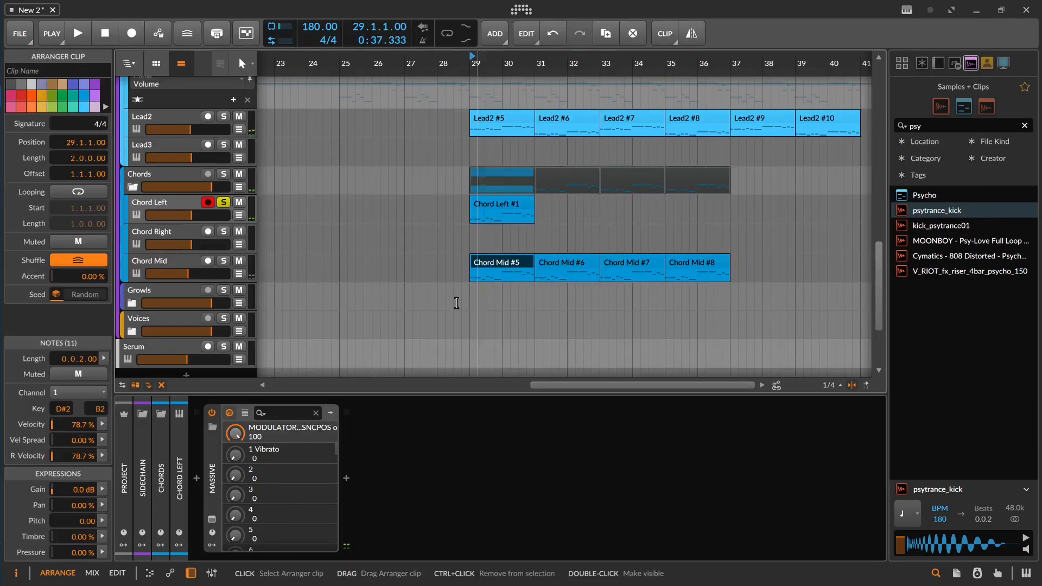
Step: Copy the Multi-note device from Chord Mid to Chord Left, place it before Massive and play from bar 29
left_click(164, 263)
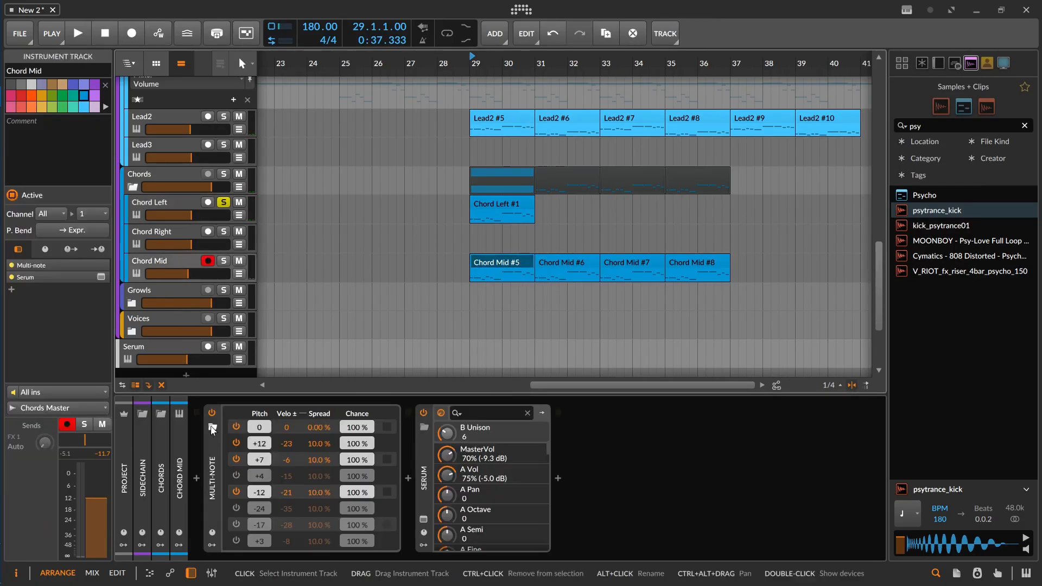
left_click(214, 454)
left_click(181, 206)
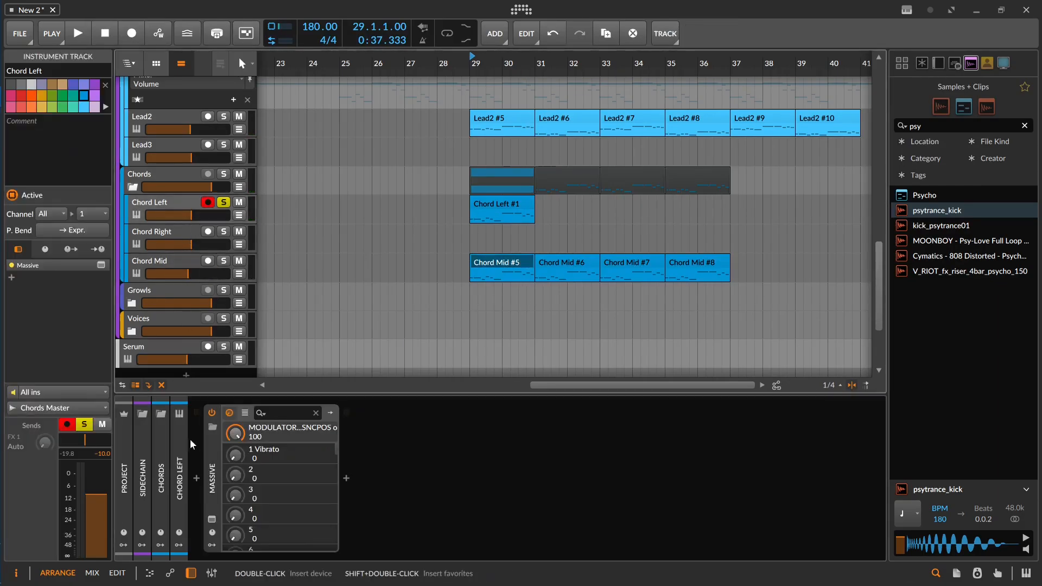
left_click(362, 469)
key("ctrl+v")
left_click_drag(364, 463, 199, 464)
key("space")
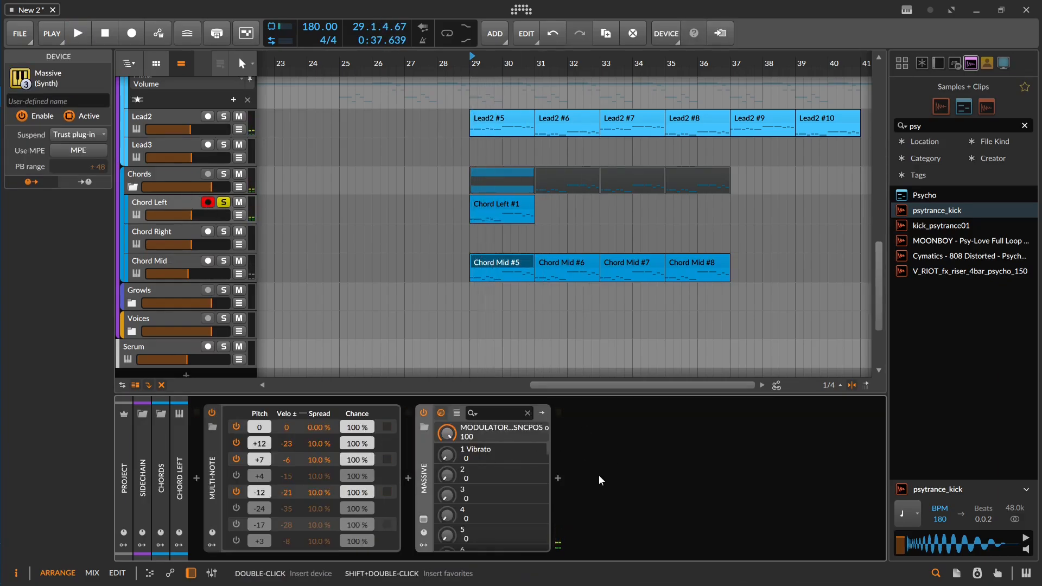
Step: Detune Massive's oscillators on Chord Left during playback, setting OSC2 pitch to 0.22 and OSC3 pitch to -0.21
double_click(598, 474)
key("Escape")
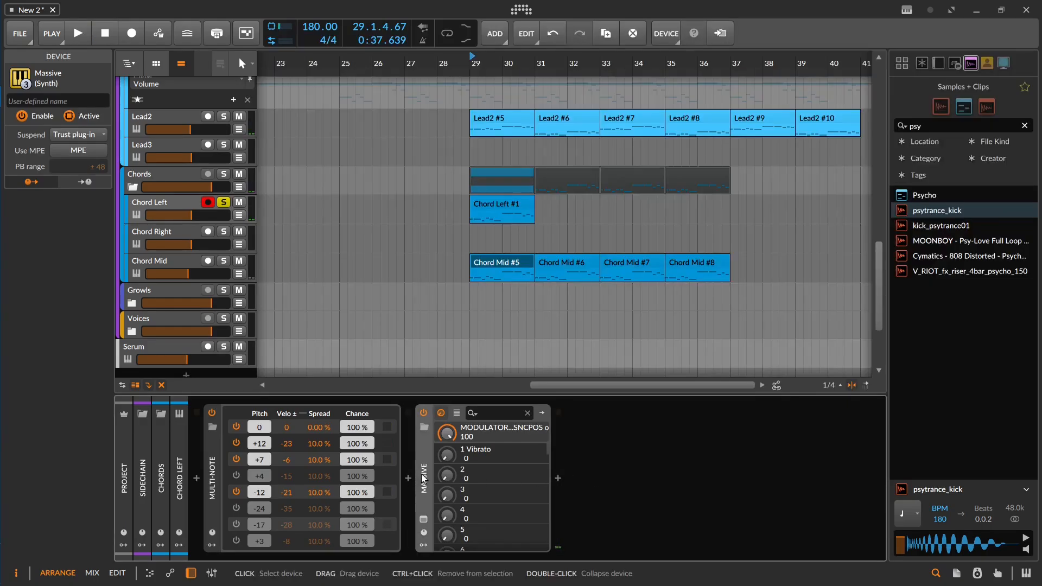
left_click(422, 520)
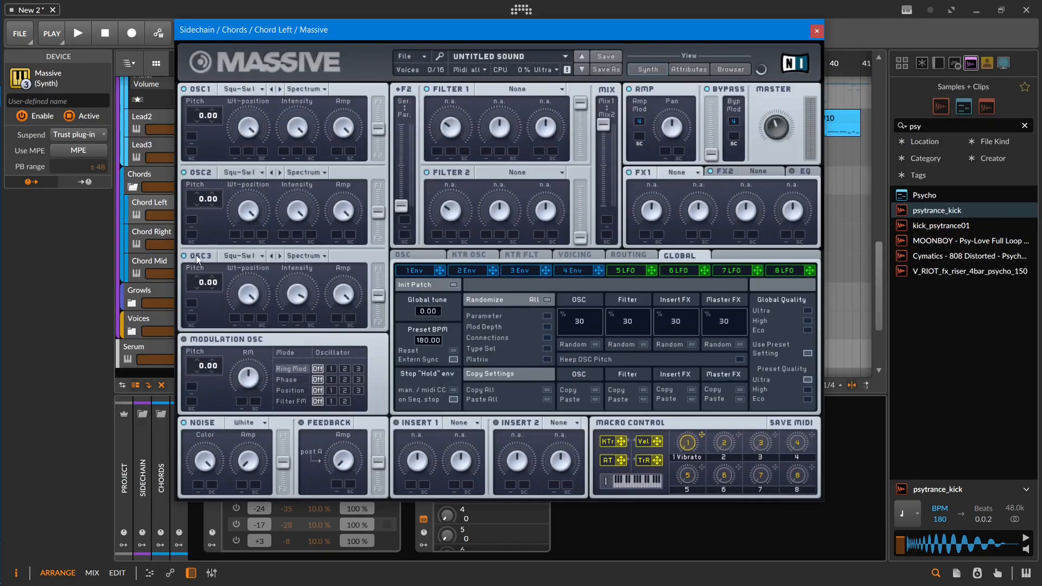
key("space")
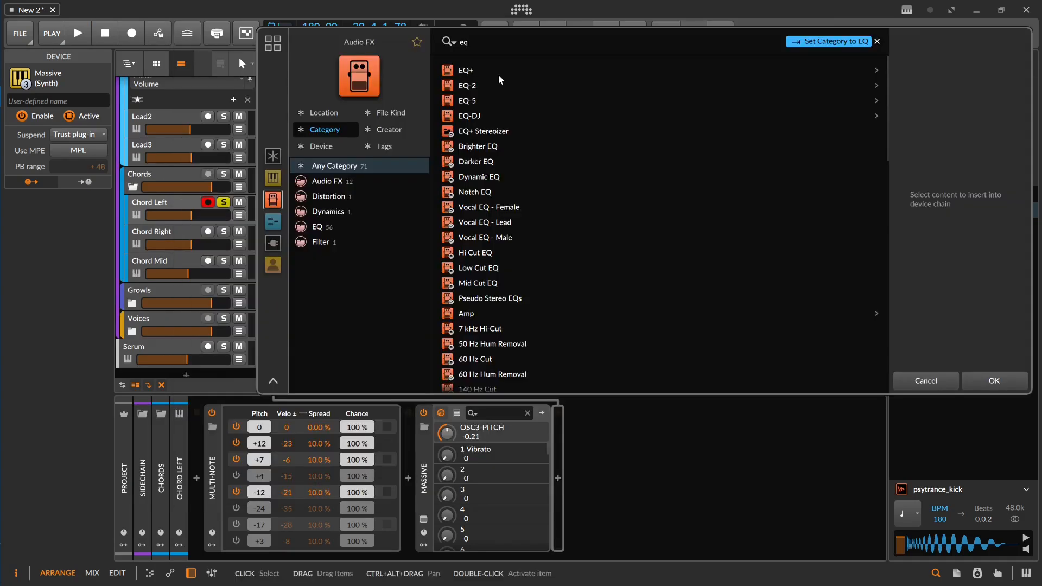
Step: Add EQ+ after Massive with a low-shelf cut at 58.1 Hz and bells of -3.6 dB at 832 Hz and +3.6 dB at 7.66 kHz, and audition it
double_click(499, 74)
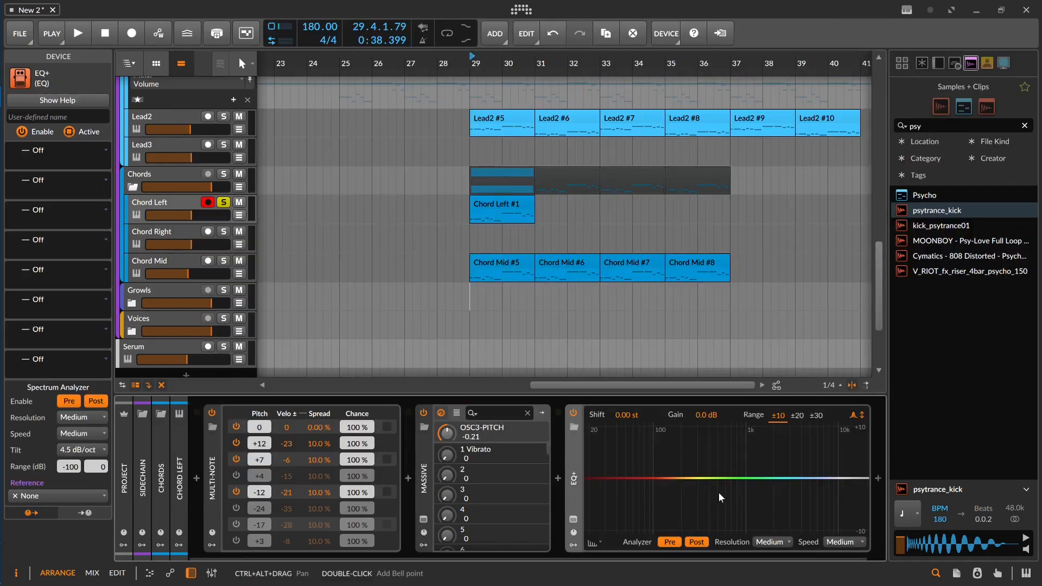
key("space")
key("space")
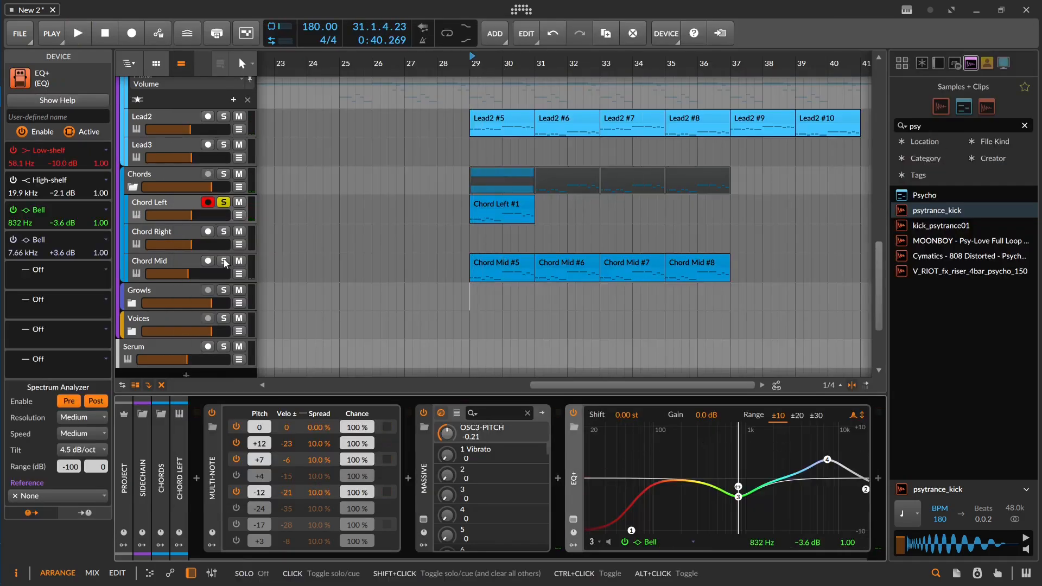
key("space")
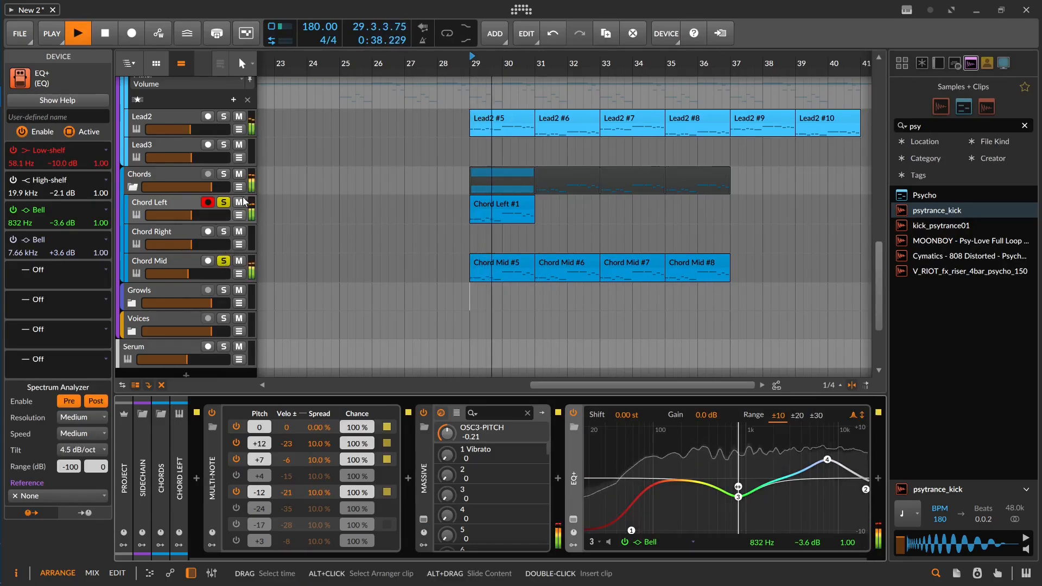
key("space")
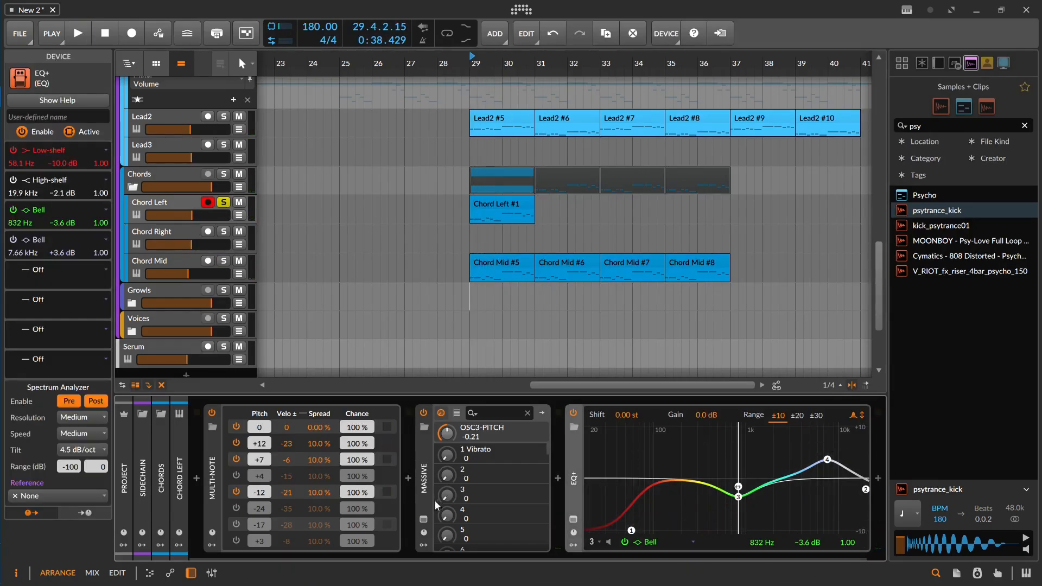
Step: Set Massive's noise amp to 43, play from bar 29 and take Chord Left out of solo
left_click(424, 520)
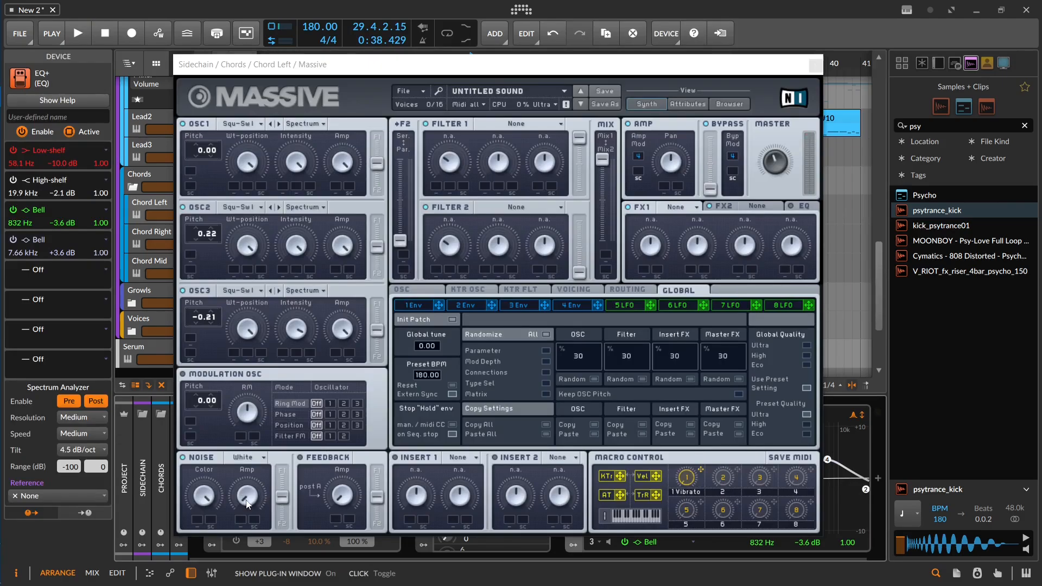
key("space")
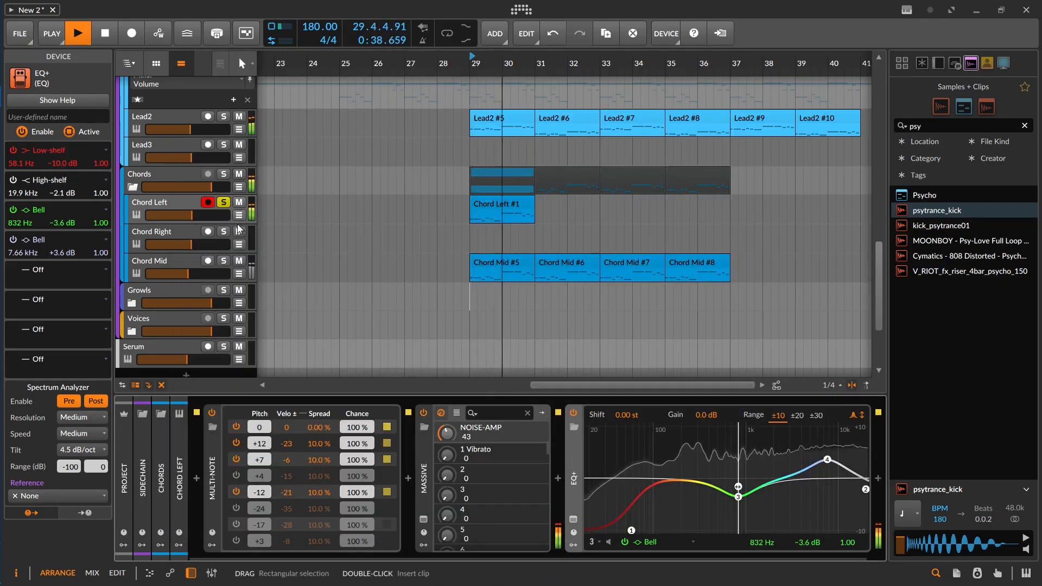
left_click(223, 202)
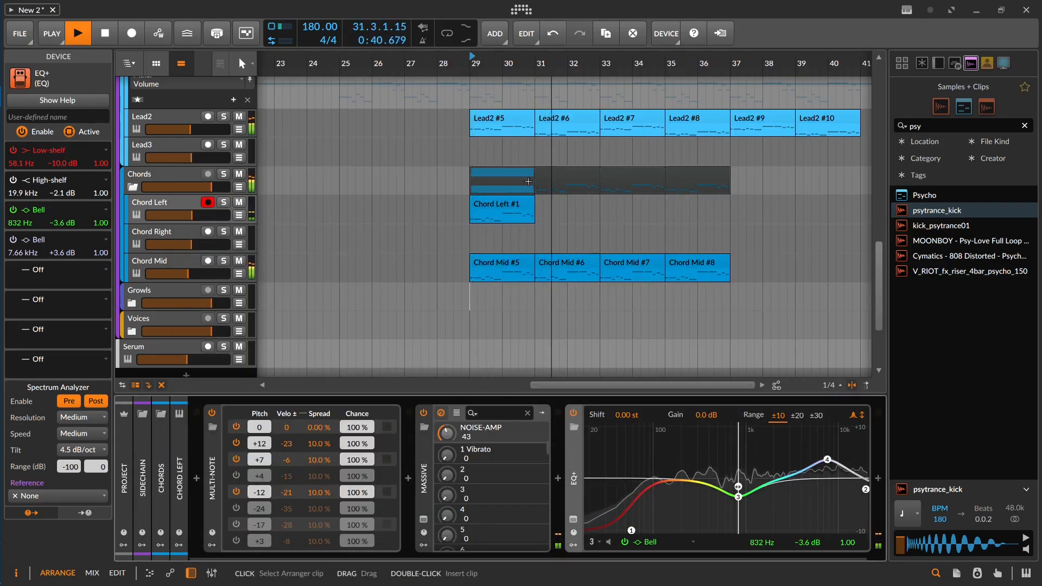
Step: Duplicate the Chord Left clip three times to fill bars 29 to 37, set the track volume to about -9.5 dB and stop playback
left_click(510, 208)
key("ctrl+d")
key("ctrl+d")
key("ctrl+d")
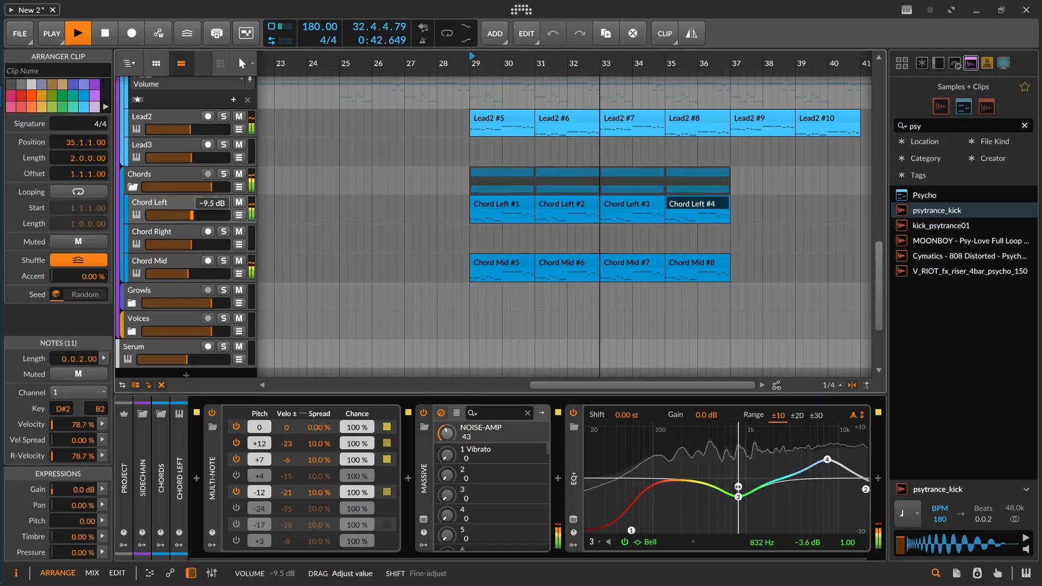
scroll(524, 202, "down", 2)
left_click_drag(524, 203, 525, 291)
scroll(526, 292, "up", 1)
key("space")
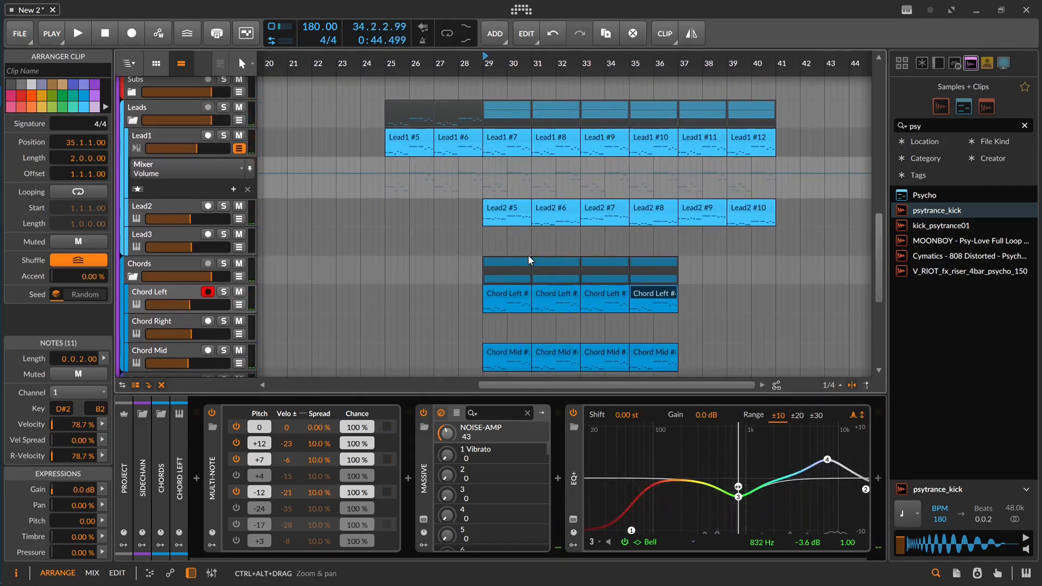
Step: Look over the drum, riser, impact and sidechain clips across the arrangement from the chord section back to the intro
left_click_drag(565, 175, 609, 458)
left_click_drag(600, 249, 632, 324)
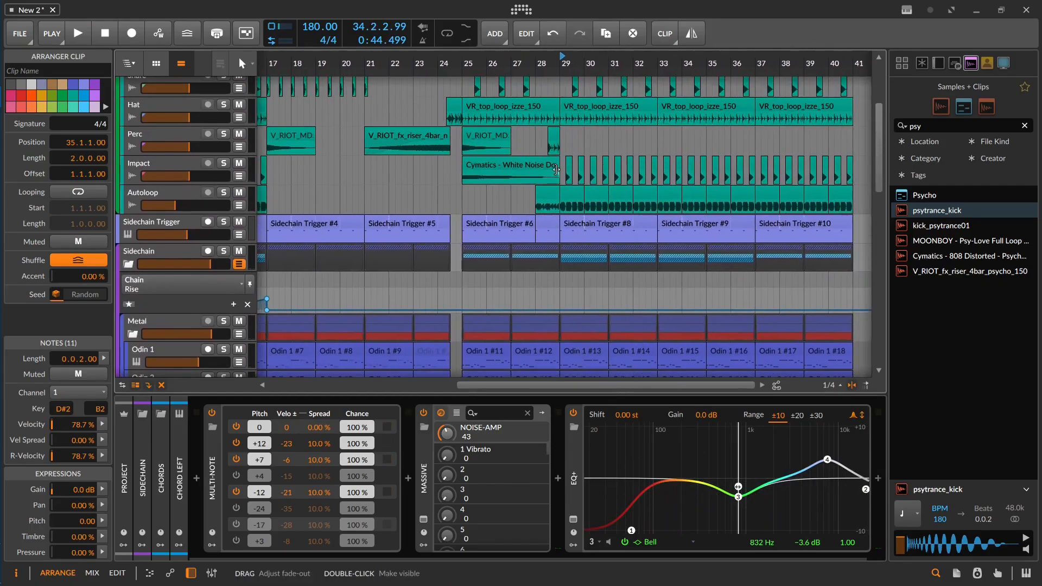
left_click_drag(700, 165, 703, 216)
scroll(467, 190, "up", 4)
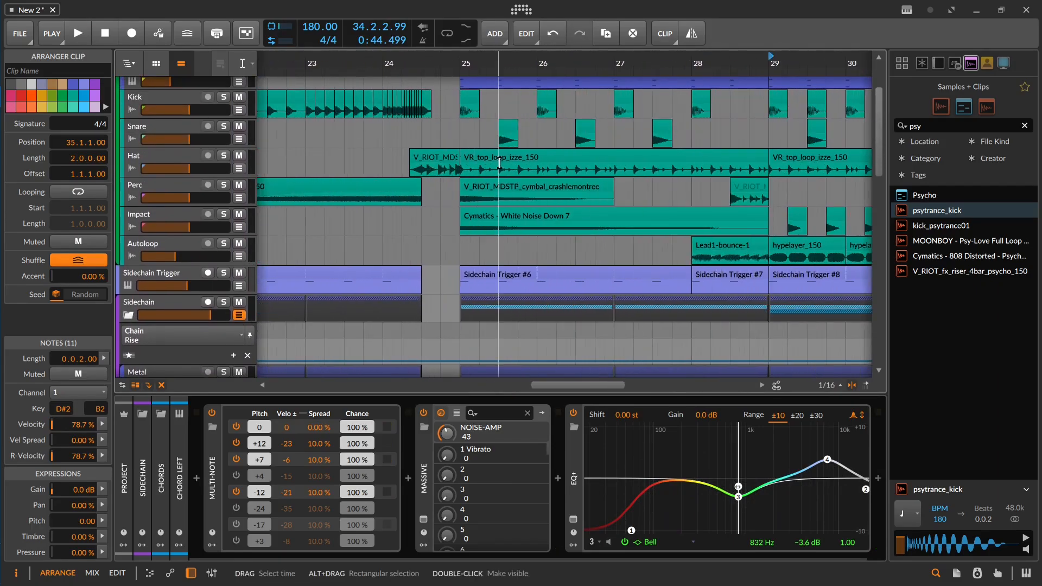
left_click_drag(445, 162, 608, 216)
scroll(613, 215, "down", 1)
left_click_drag(486, 201, 712, 206)
scroll(349, 219, "down", 3)
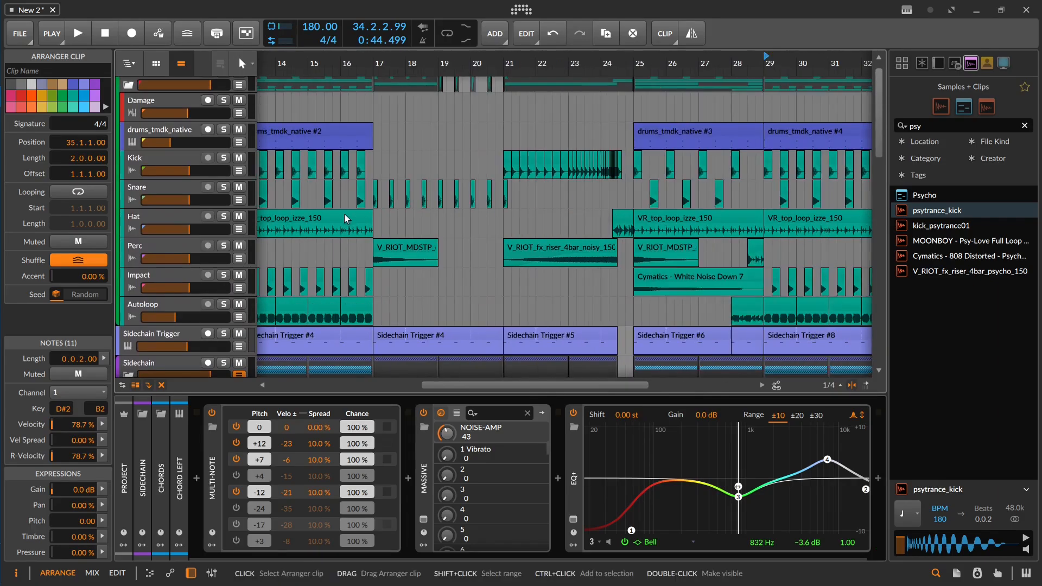
left_click_drag(349, 219, 716, 227)
left_click_drag(460, 229, 511, 195)
key("3")
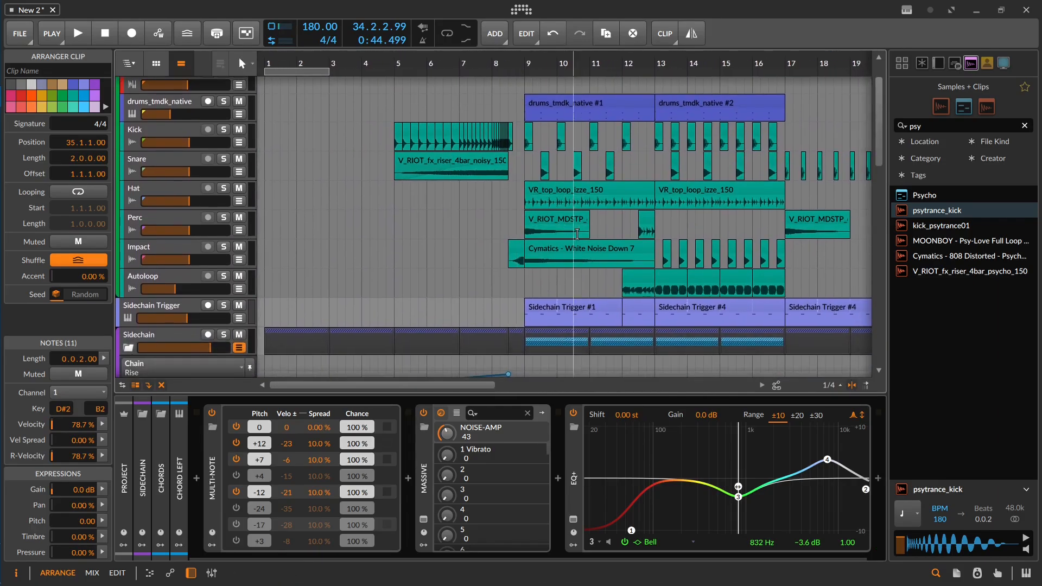
scroll(624, 225, "up", 2)
left_click_drag(623, 225, 528, 215)
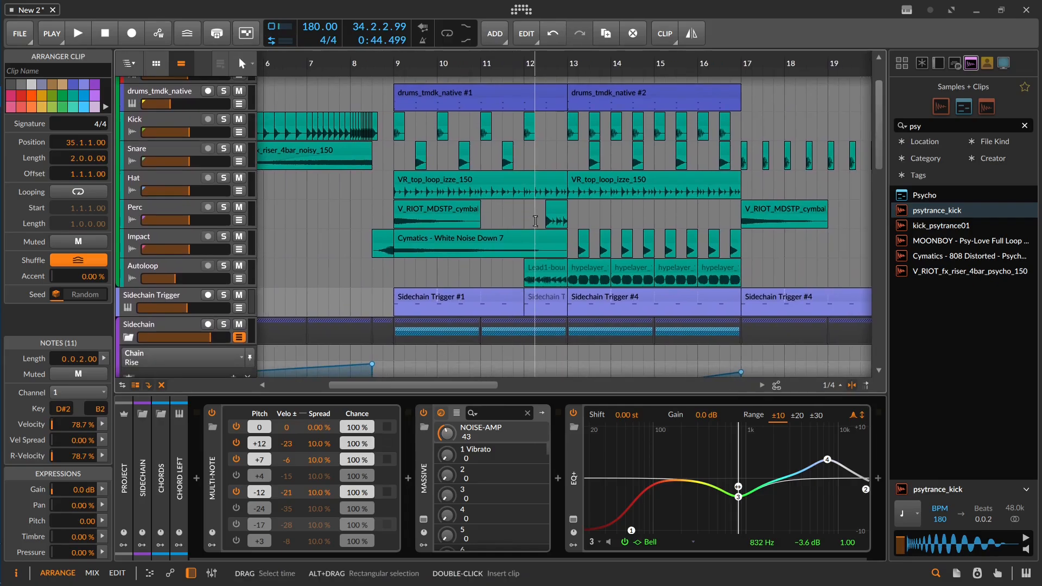
left_click_drag(543, 353, 529, 220)
left_click_drag(621, 347, 590, 209)
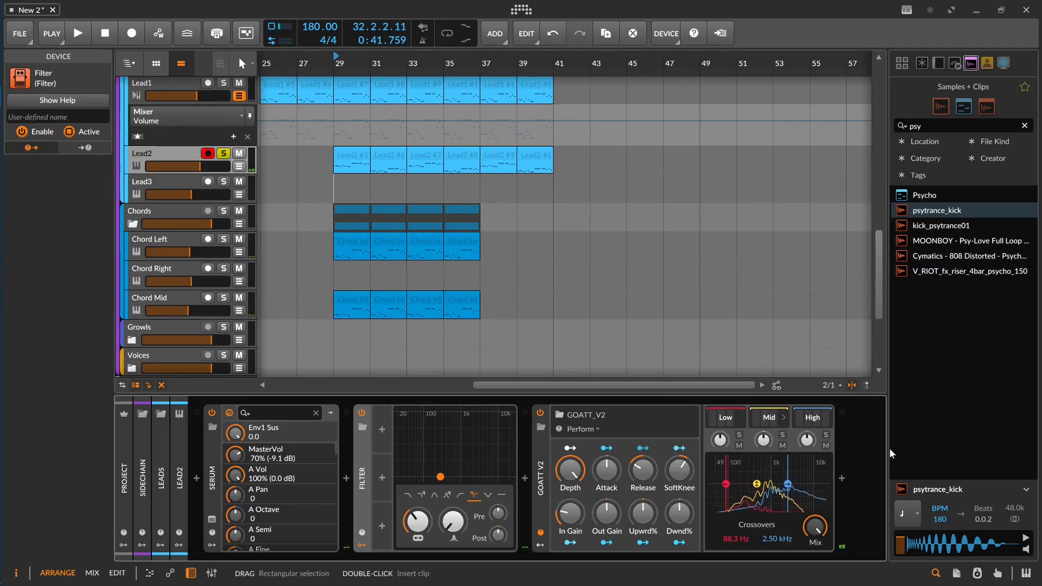
Step: Add Chorus+ after GOATT_V2 on the Lead2 track in 8v mode and raise its width during playback
double_click(868, 482)
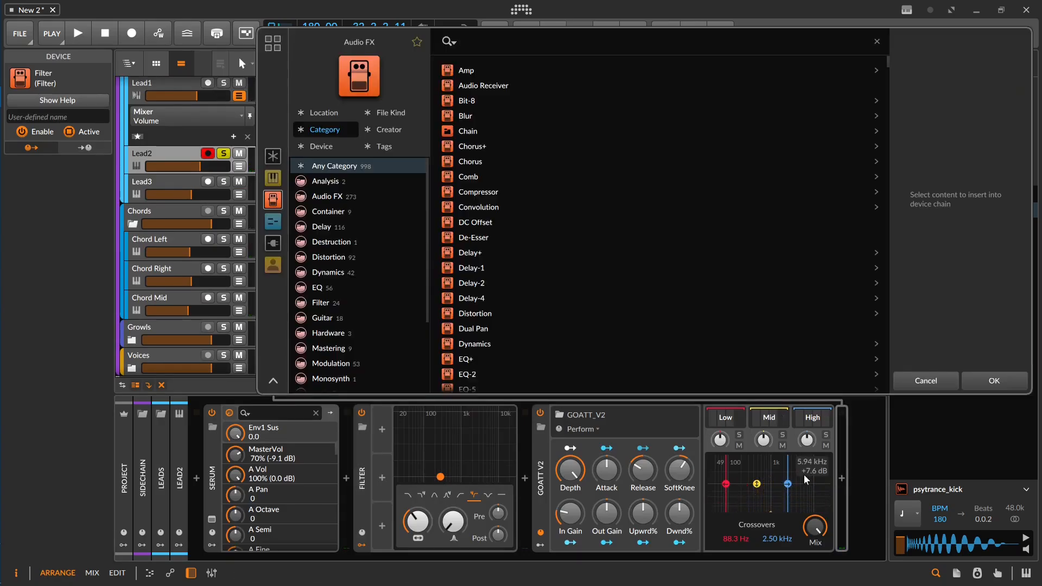
type("chor")
key("Down")
key("Return")
key("space")
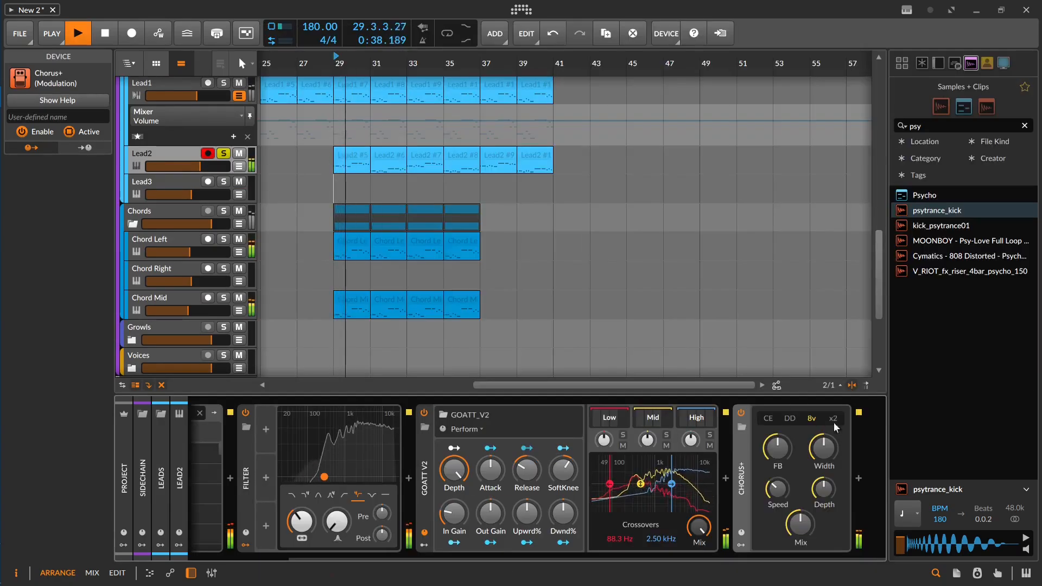
left_click_drag(822, 449, 823, 434)
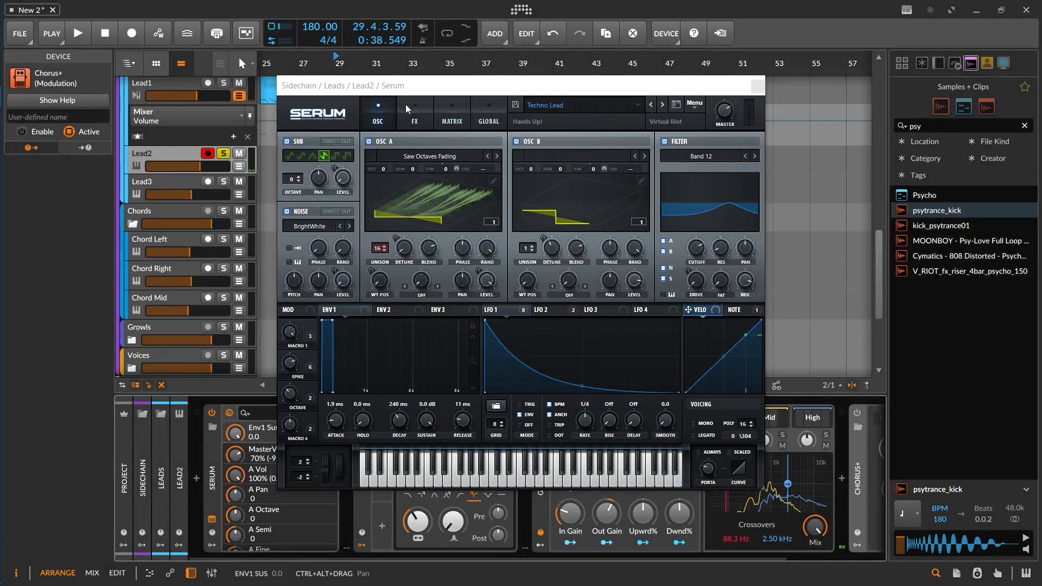
Step: Turn off Hyper/Dimension and Delay in Lead2's Serum effects, and compare the lead with Reverb off and back on
left_click(406, 106)
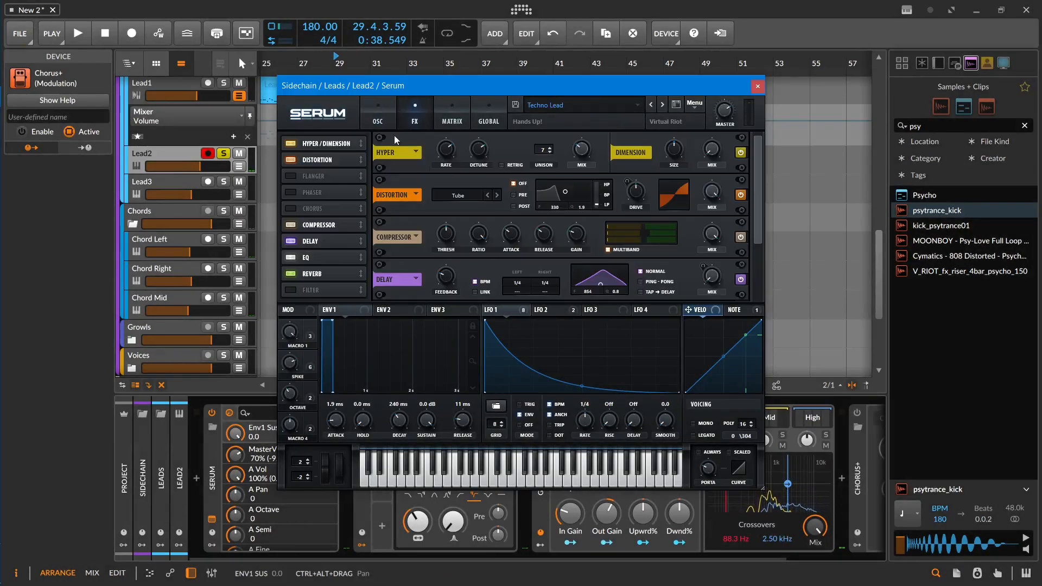
left_click(293, 144)
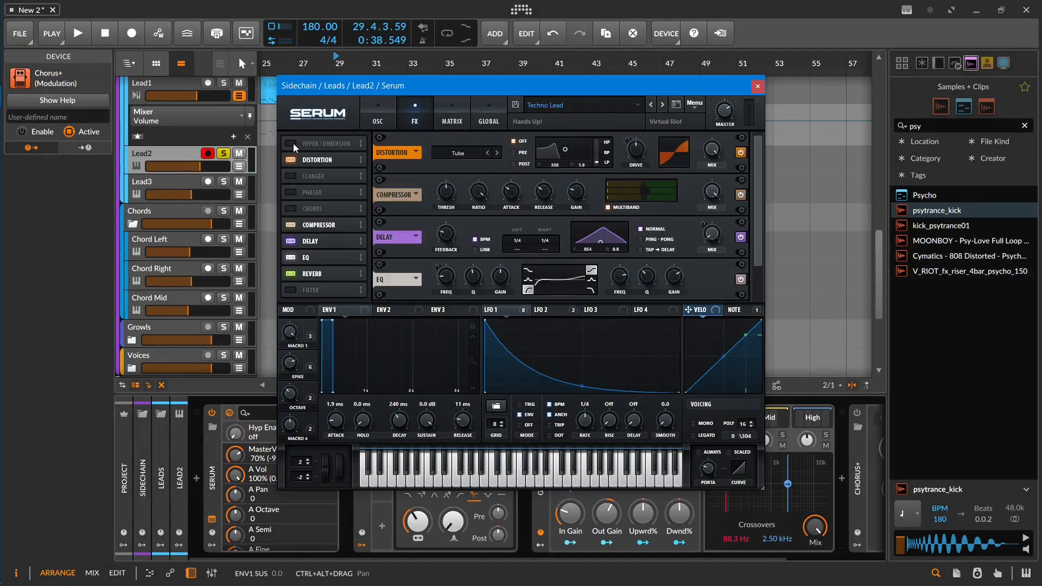
left_click(292, 241)
left_click(288, 273)
key("space")
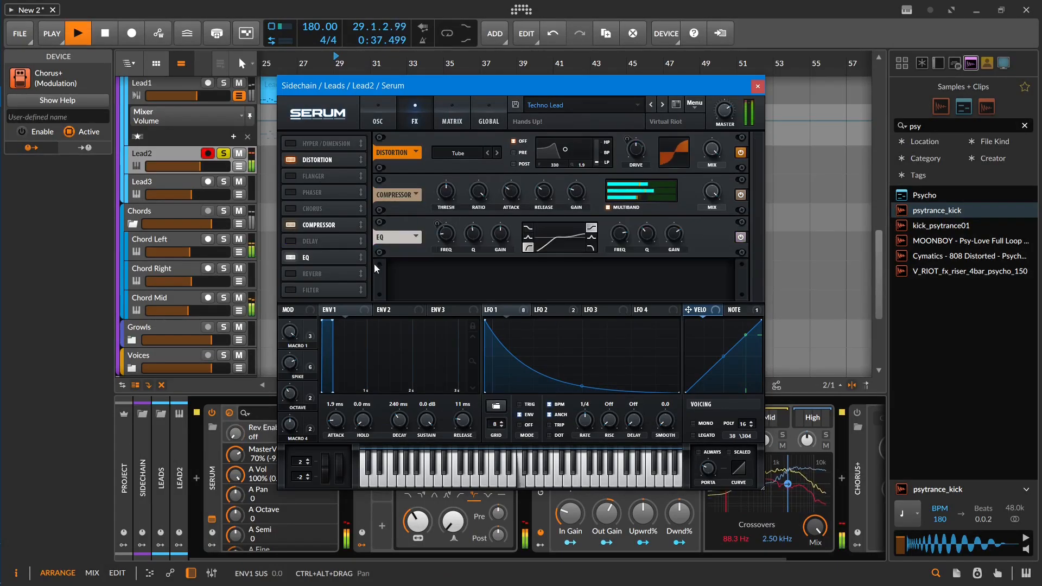
left_click(290, 275)
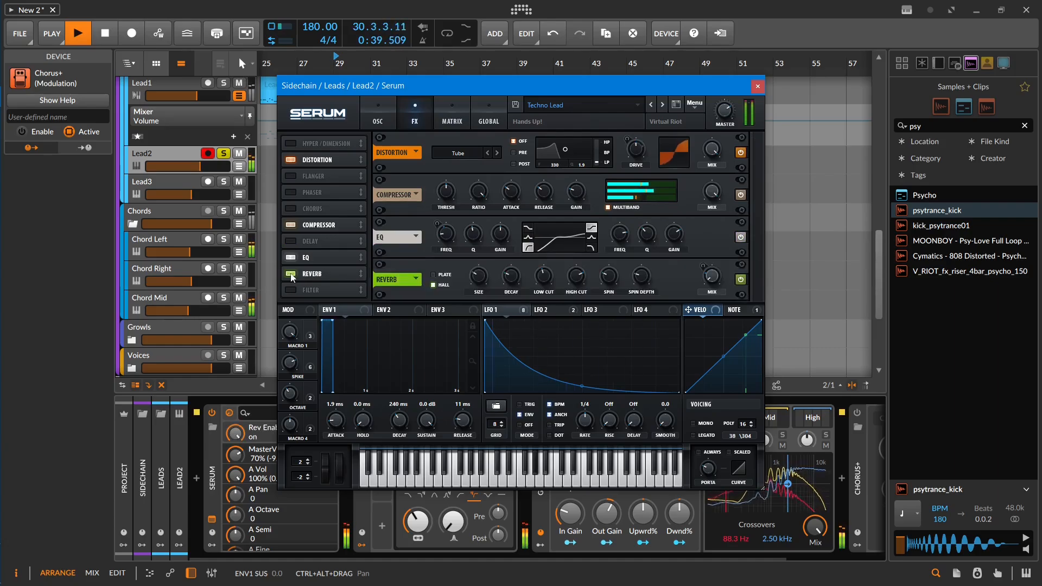
left_click(757, 85)
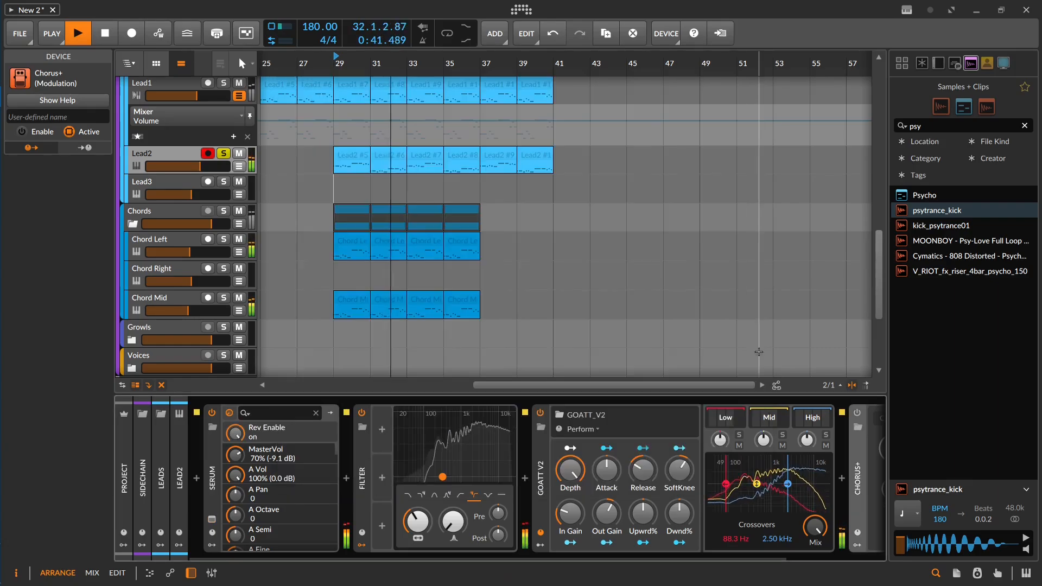
Step: Duplicate the Chorus+ device on the Lead2 track while the lead section plays
scroll(494, 342, "down", 2)
scroll(762, 425, "down", 2)
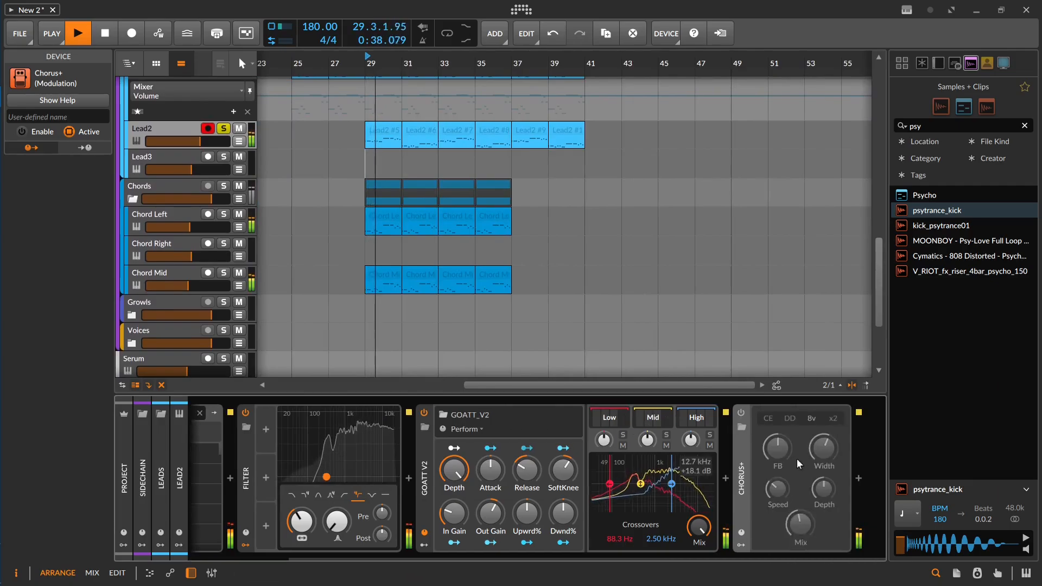
key("ctrl+d")
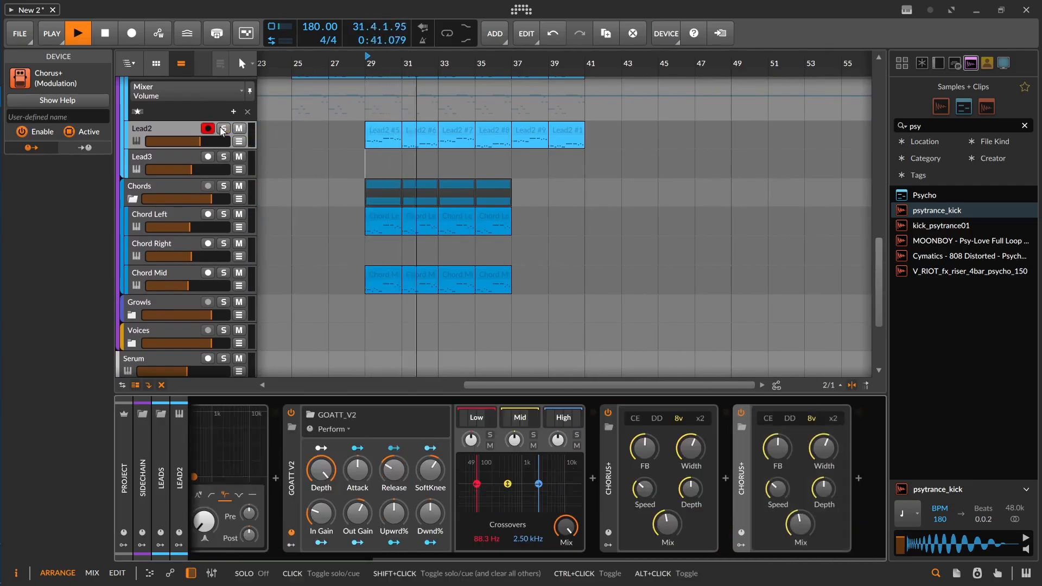
Step: Toggle solo on Lead2 and play the lead and chord section from bar 29
left_click(224, 129)
key("space")
key("space")
scroll(367, 140, "up", 2)
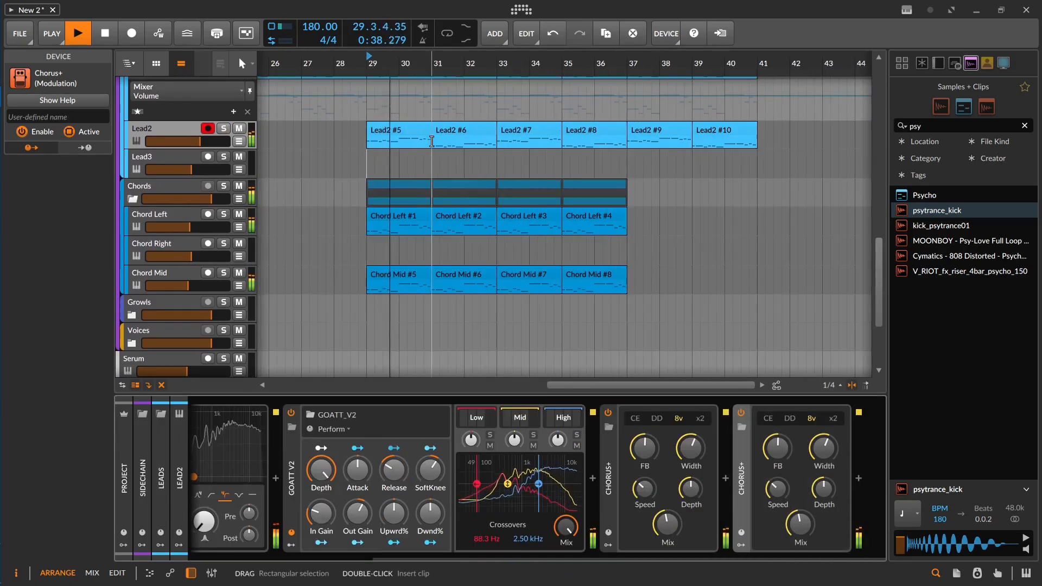
left_click_drag(422, 139, 451, 216)
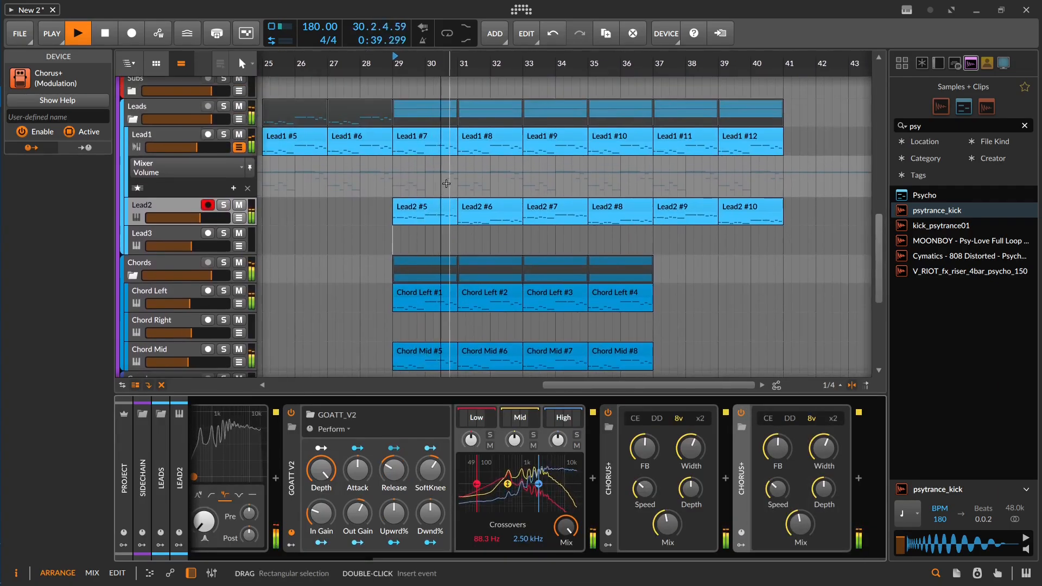
key("space")
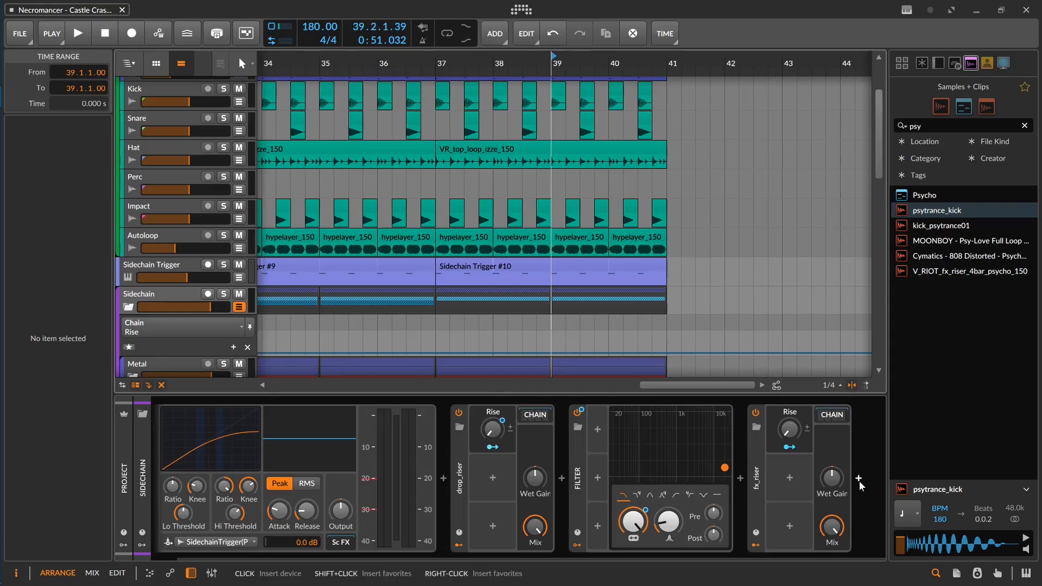
Step: Insert a Filter after fx_riser on the Sidechain track, with Freq automation rising from bar 39 and falling to 23.1 Hz at 40.4
left_click(859, 479)
type("filter")
key("Return")
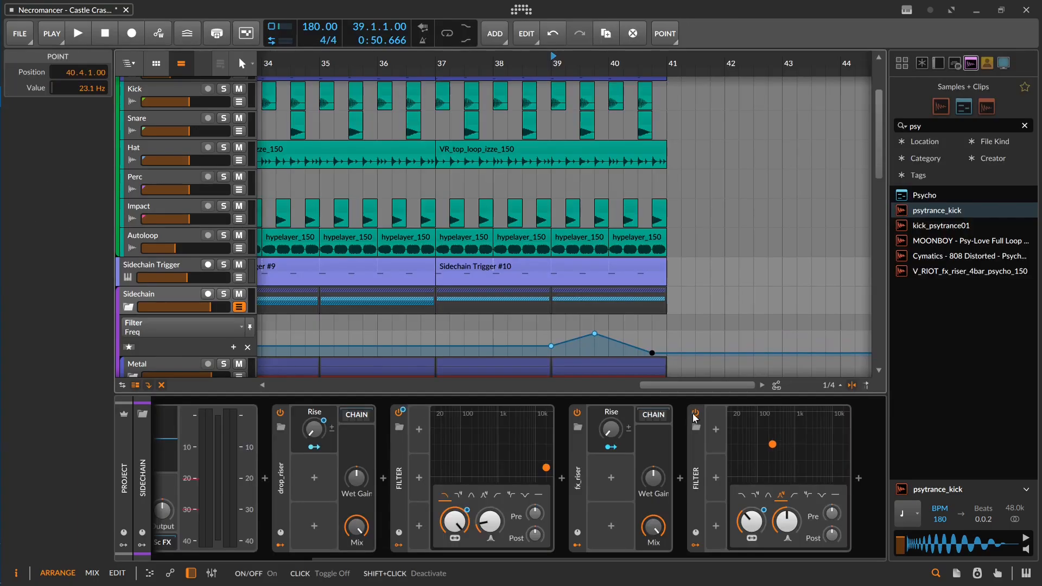
Step: Automate the new Filter's on/off state to switch on at bar 39, and play back the frequency sweep
double_click(552, 353)
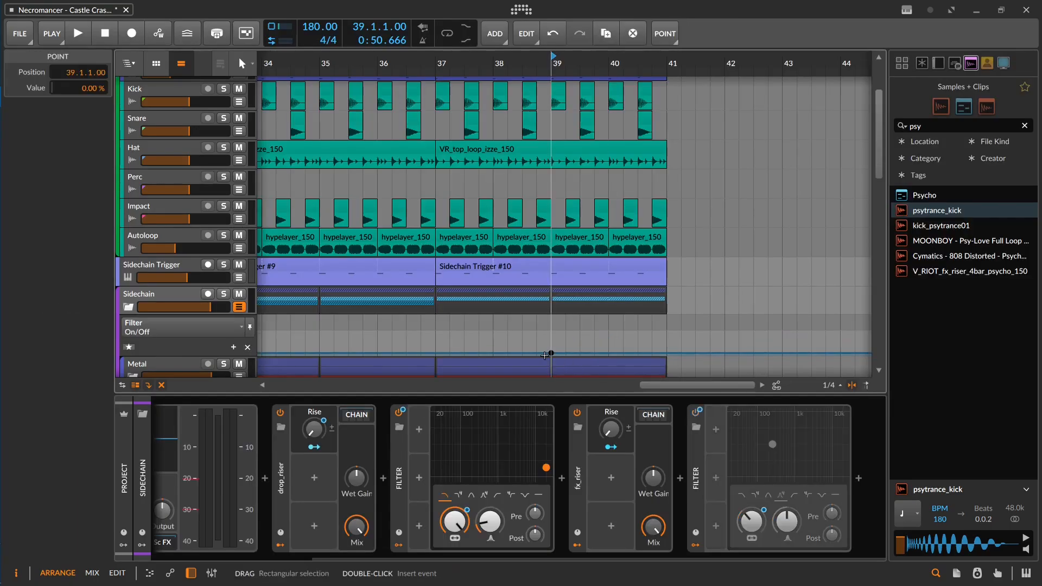
key("space")
left_click_drag(558, 356, 561, 333)
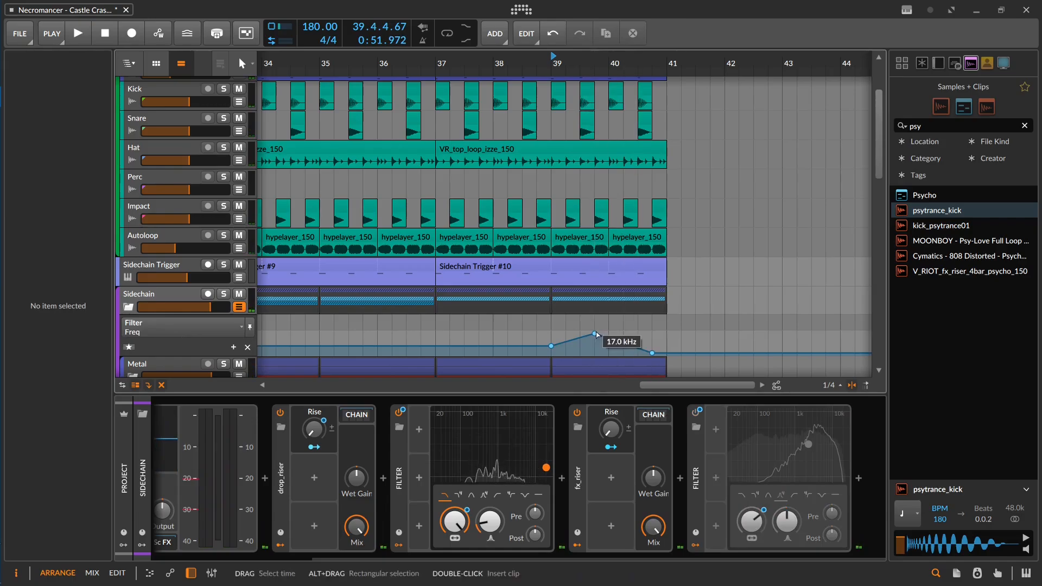
left_click(493, 323)
Step: Copy the accelerating Kick roll from bars 23 to 25 over the Kick clips at bar 39 and play it
left_click_drag(595, 197, 651, 278)
scroll(621, 256, "down", 4)
left_click_drag(530, 230, 692, 231)
left_click_drag(429, 178, 473, 179)
left_click_drag(614, 185, 398, 182)
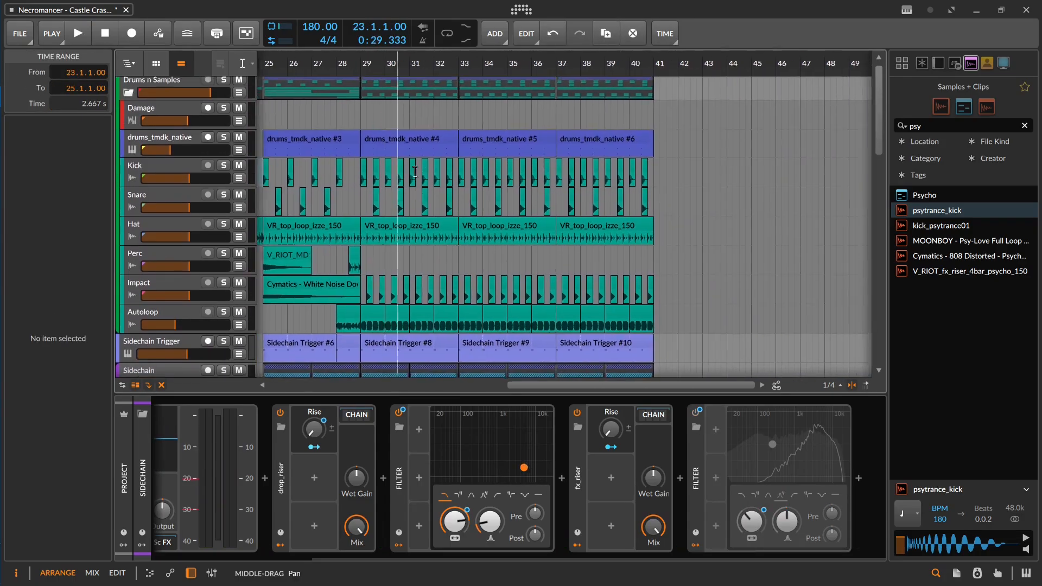
left_click(604, 177)
key("space")
scroll(603, 176, "up", 2)
left_click_drag(603, 178, 671, 178)
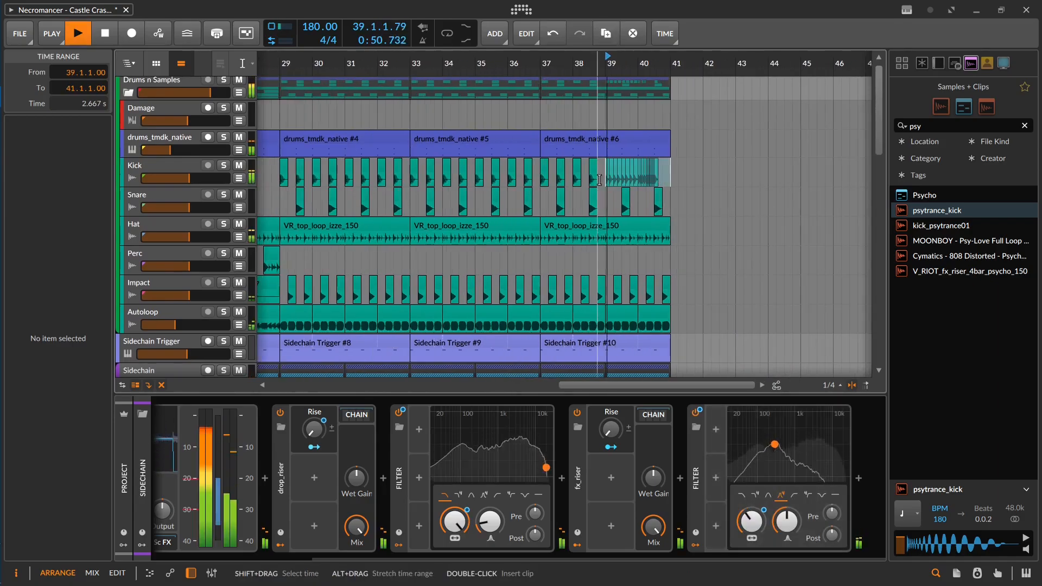
scroll(651, 204, "up", 2)
key("space")
Step: Remove the Snare, Hat, Impact and Autoloop clips between bars 39 and 41
left_click(636, 197)
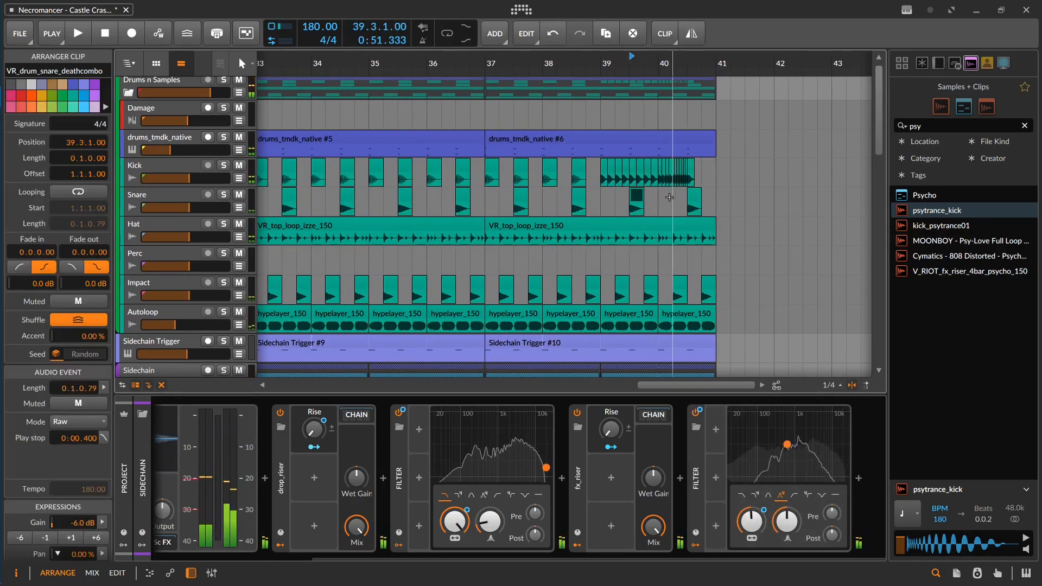
key("Delete")
left_click(691, 200)
left_click(692, 196)
key("Delete")
left_click(713, 229)
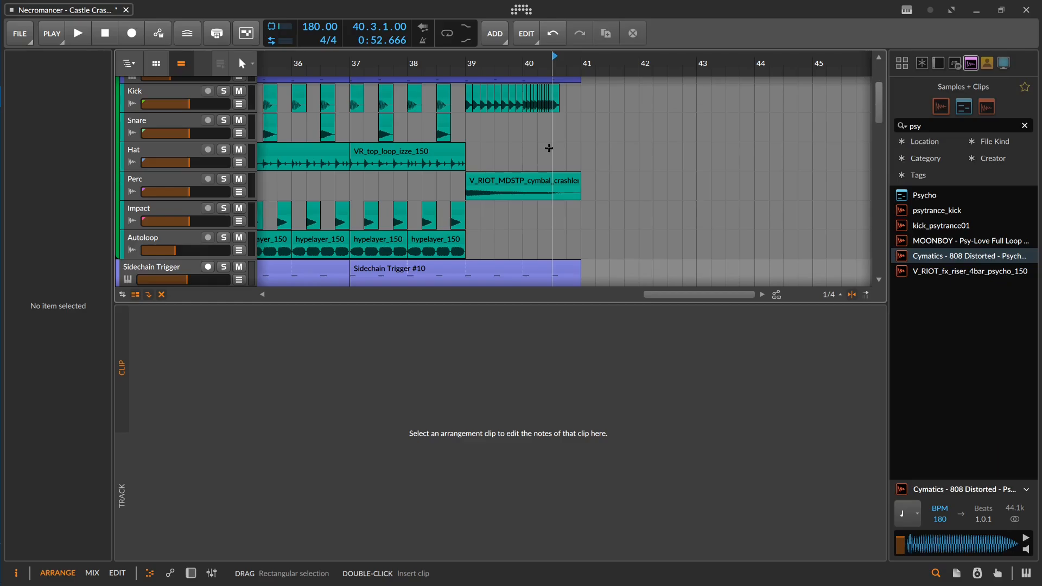
Step: Automate the last Filter on the Sidechain track to switch off at bar 41
key("space")
left_click_drag(687, 451, 482, 452)
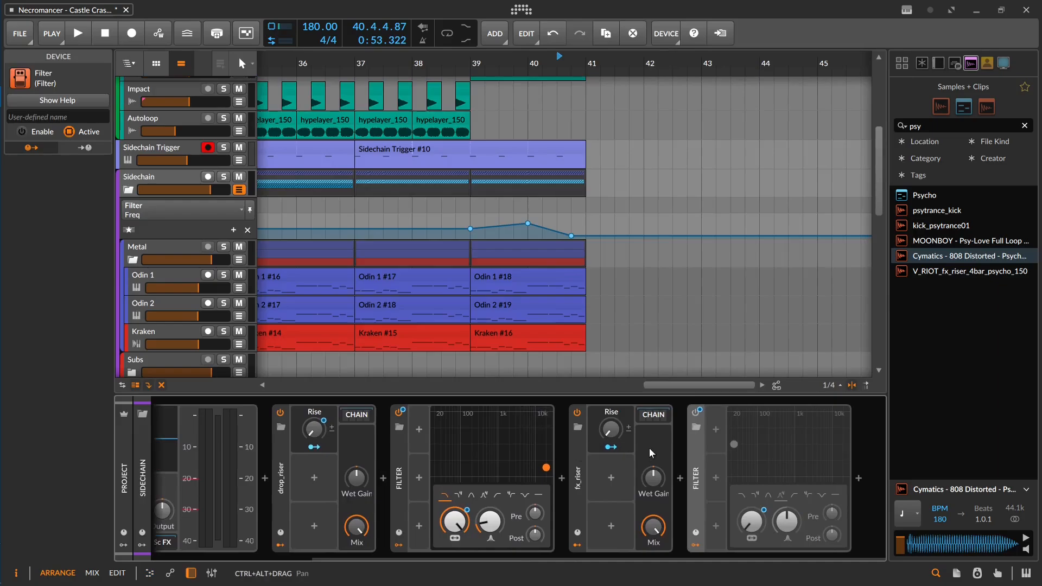
left_click(696, 413)
left_click(586, 234)
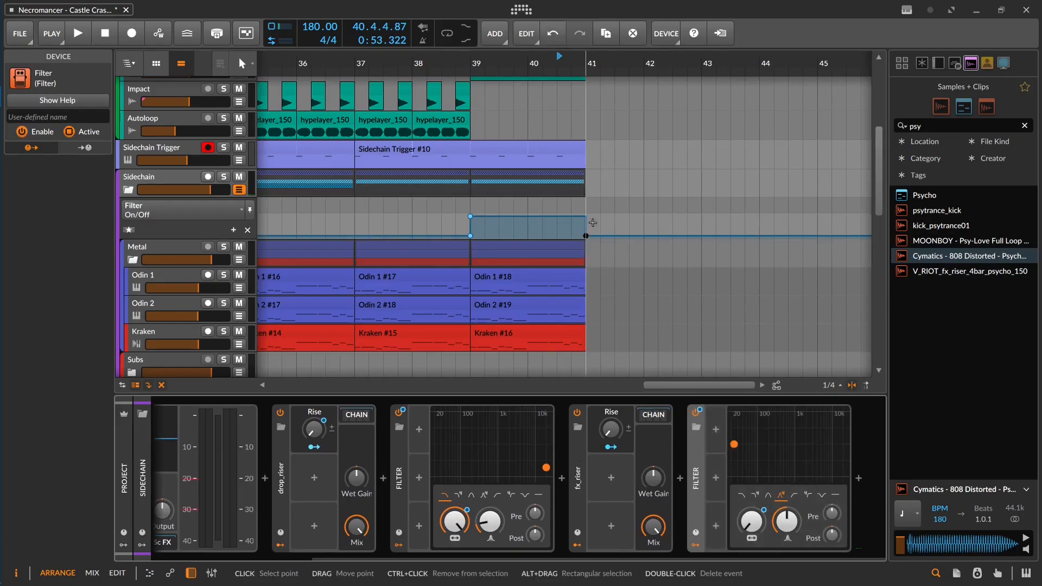
Step: Add a single Kick clip at bar 41 after the roll
left_click(572, 123)
left_click_drag(572, 123, 575, 266)
left_click(589, 150)
Step: Search the samples for impact and place VR_FX_impact_hollow on the Impact track at 40.4
left_click_drag(946, 125, 826, 125)
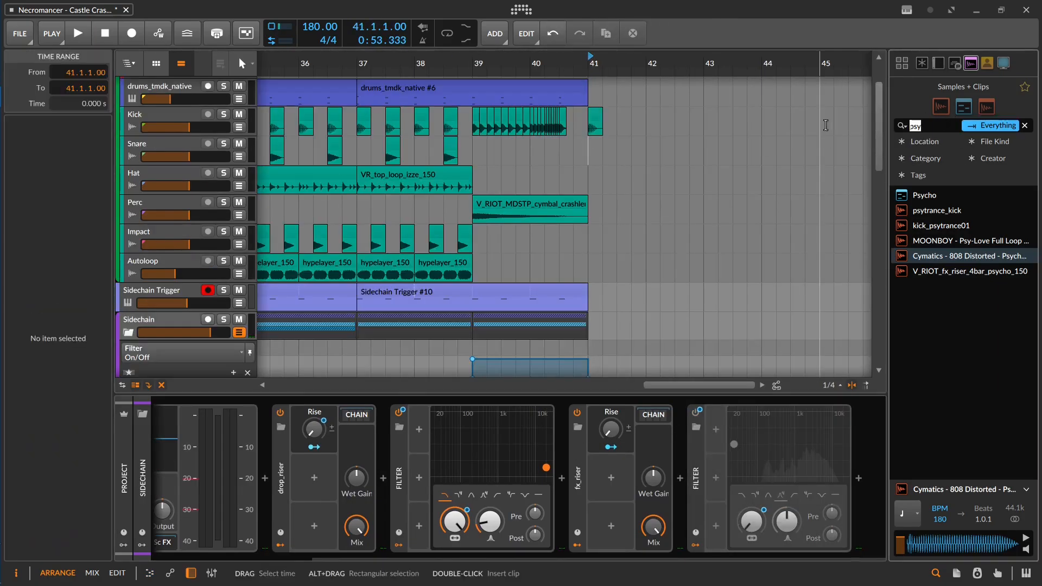
type("impact")
scroll(988, 264, "down", 15)
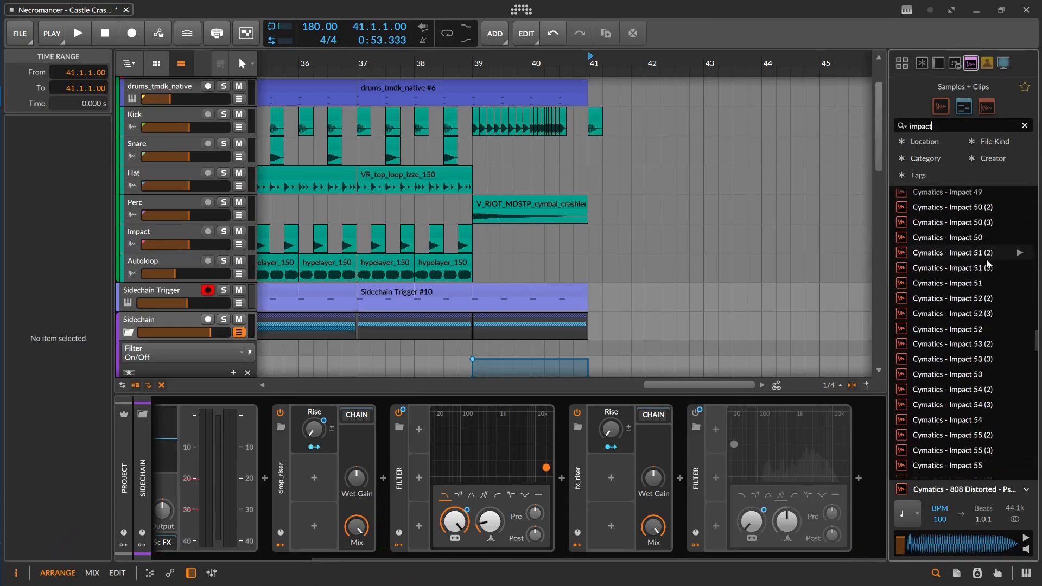
scroll(988, 264, "down", 10)
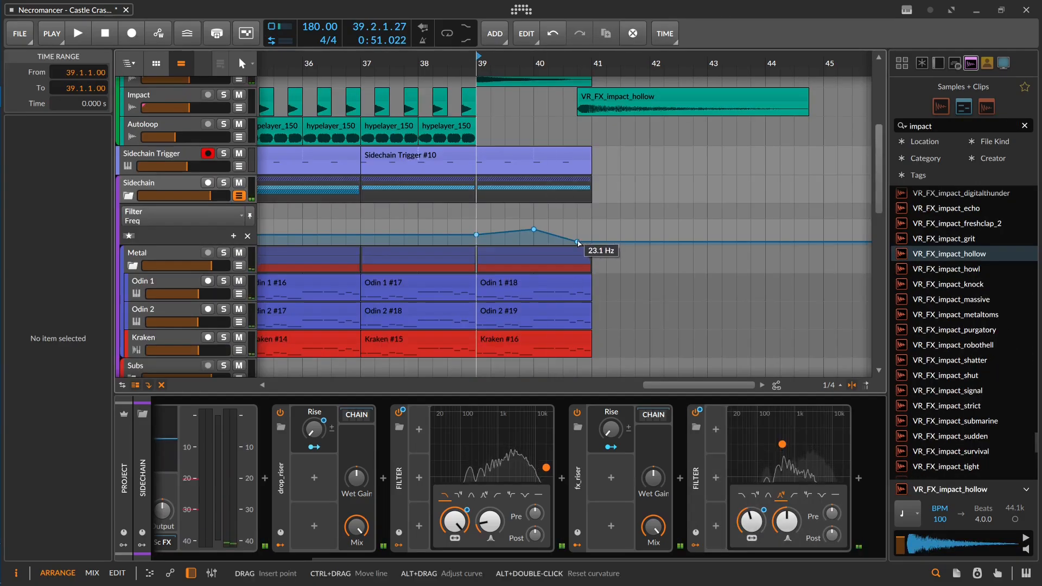
Step: Move the last Freq automation point of the Sidechain Filter to bar 41 and play the transition
left_click(577, 239)
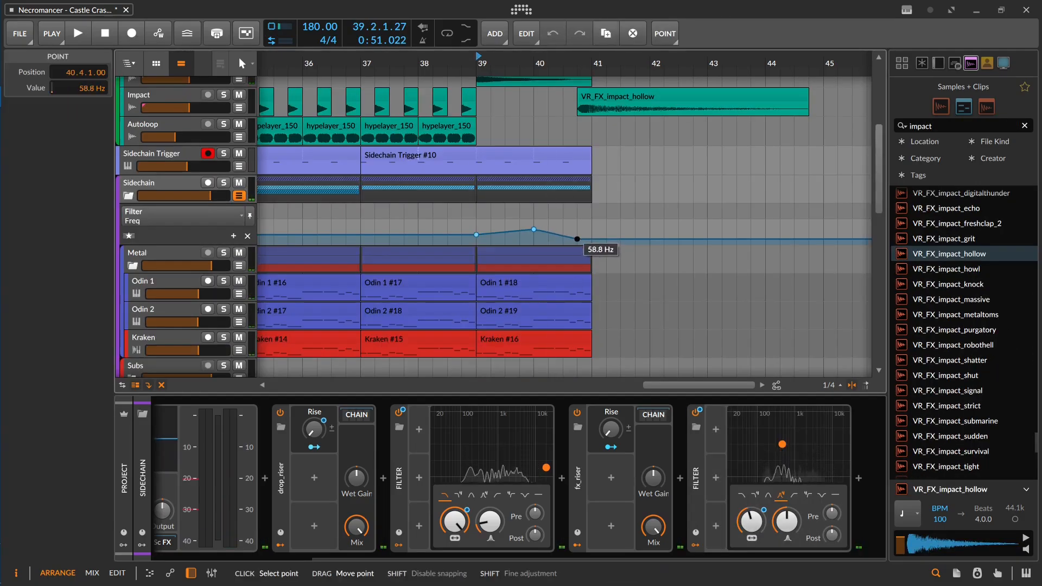
left_click_drag(577, 239, 591, 237)
key("space")
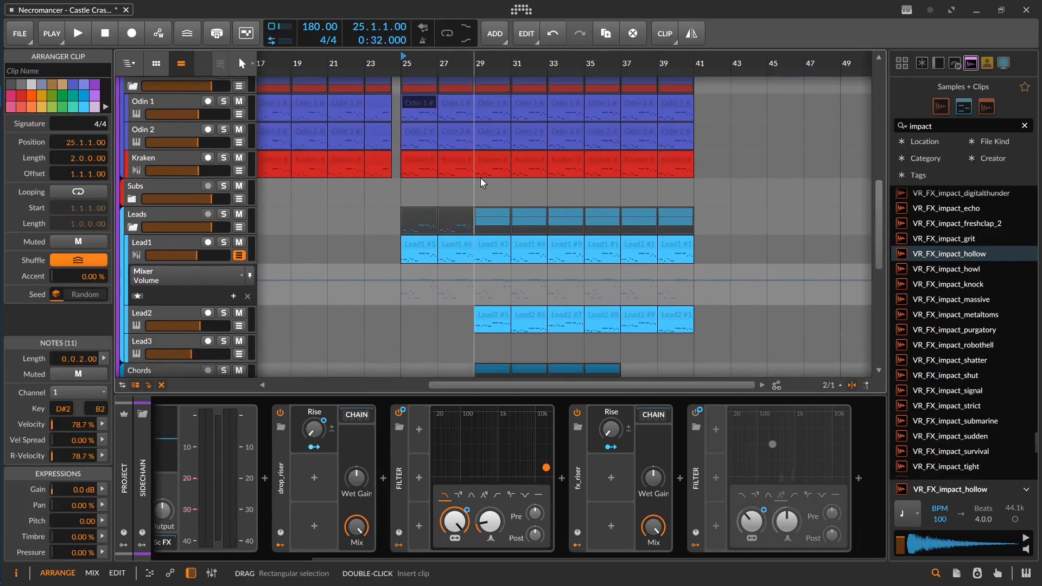
Step: Copy the Odin, Kraken, Lead and Chord Mid clips from bar 29 to bar 41, shortening the Odin and Kraken copies to one beat
left_click(490, 87)
scroll(511, 315, "down", 3)
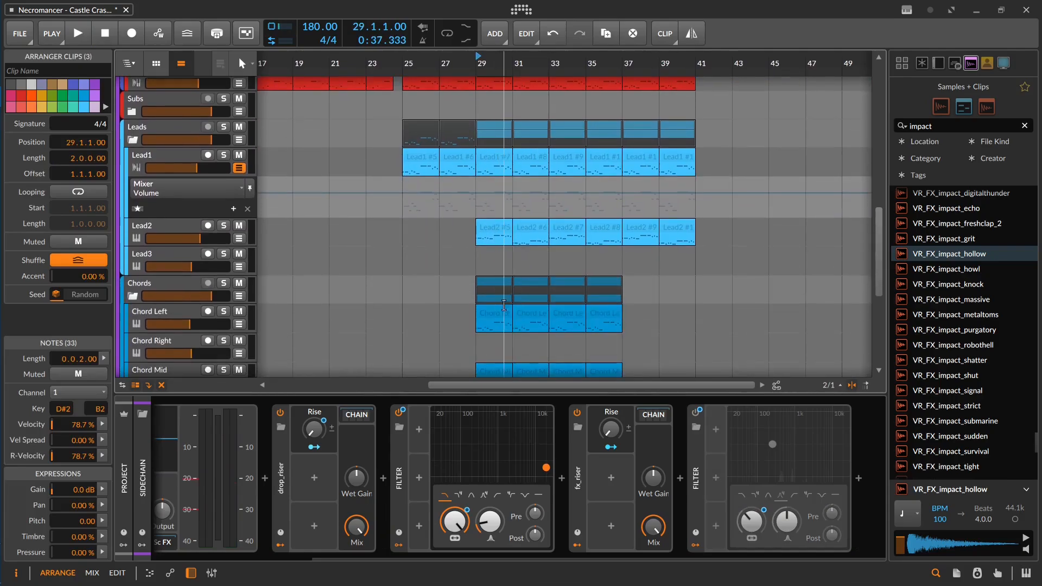
left_click(492, 369, "shift")
left_click_drag(492, 369, 715, 357)
scroll(737, 233, "up", 3)
scroll(604, 158, "up", 7)
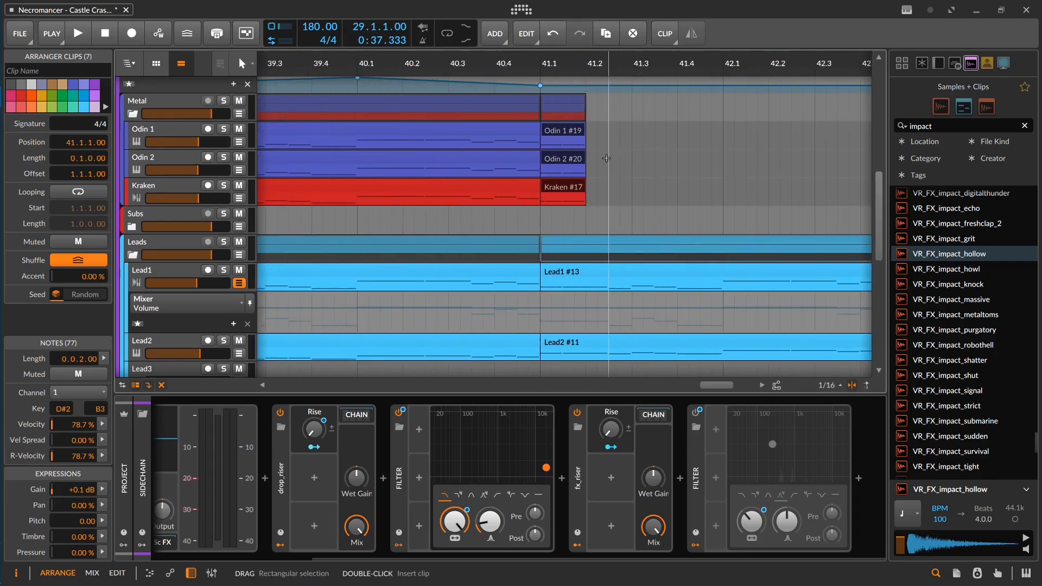
left_click(603, 158)
left_click(541, 251)
Step: Solo Odin 1 and open the one-beat Odin 2 clip at bar 41 to inspect its notes
left_click(223, 129)
double_click(573, 160)
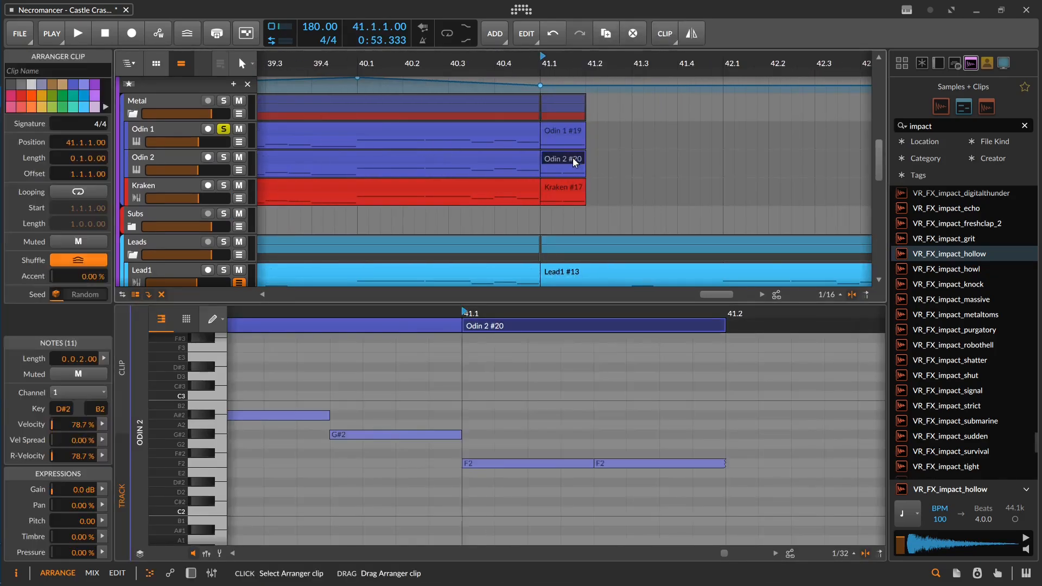
scroll(580, 209, "down", 2)
scroll(580, 209, "up", 3)
Step: Shorten the Lead1, Lead2 and Chord Mid clips at bar 41 to one beat
left_click(580, 208)
scroll(576, 217, "down", 5)
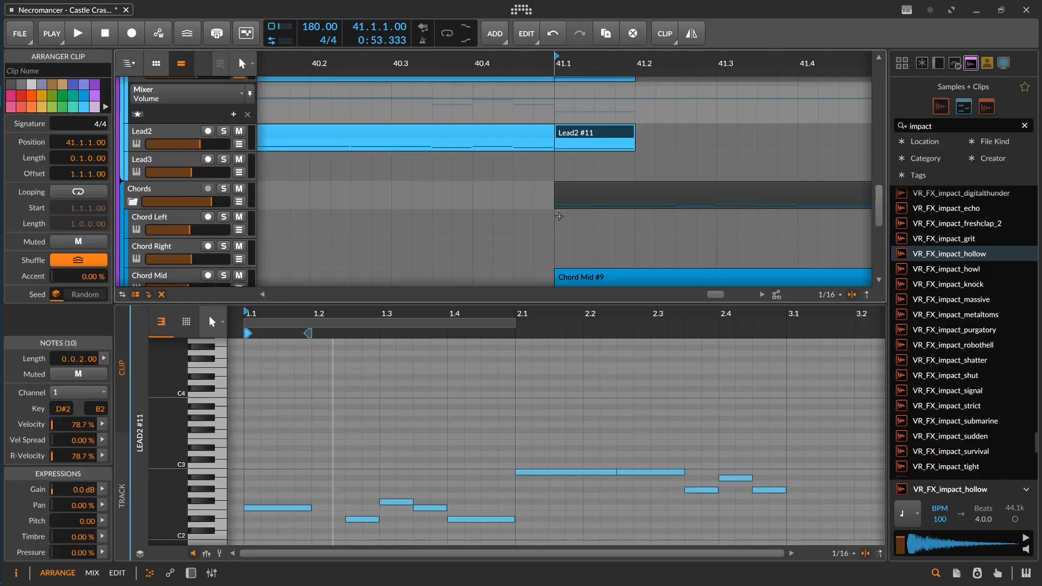
left_click(564, 233)
scroll(563, 230, "down", 2)
left_click(573, 215)
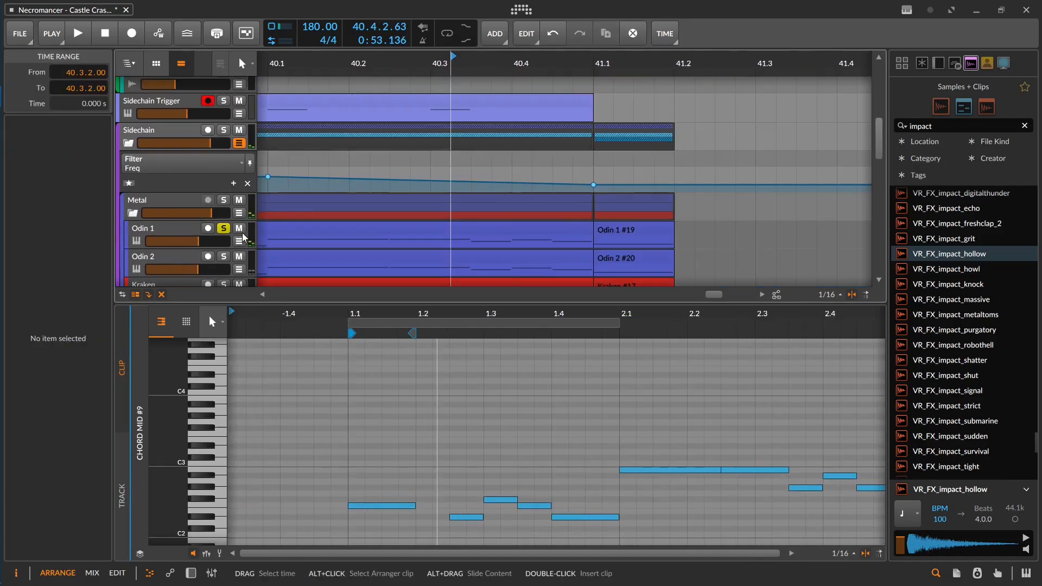
Step: Unsolo Odin 1, select the last Sidechain Trigger clip and play the ending into bar 41
scroll(585, 137, "up", 1)
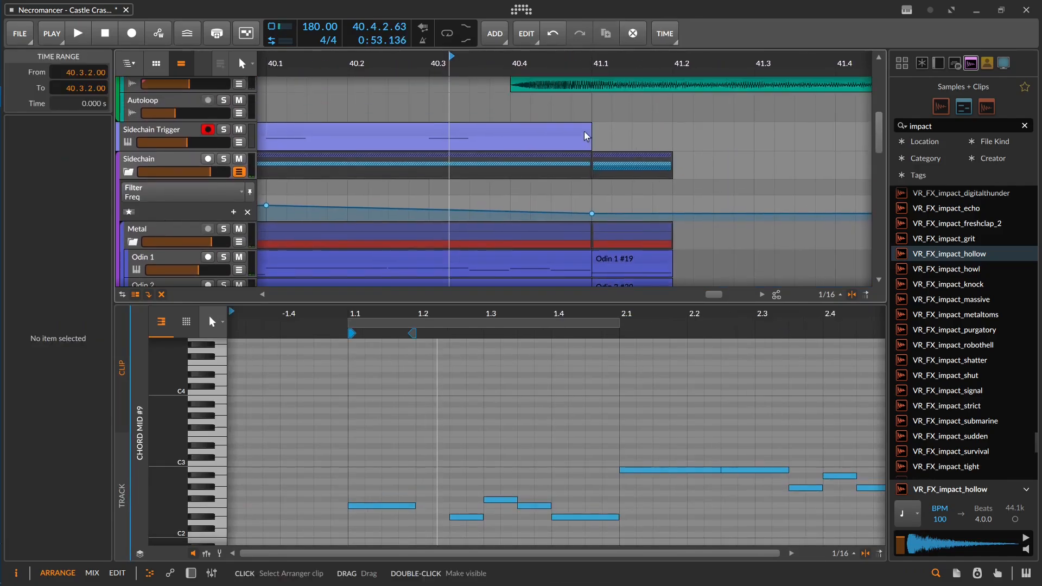
left_click(585, 138)
key("space")
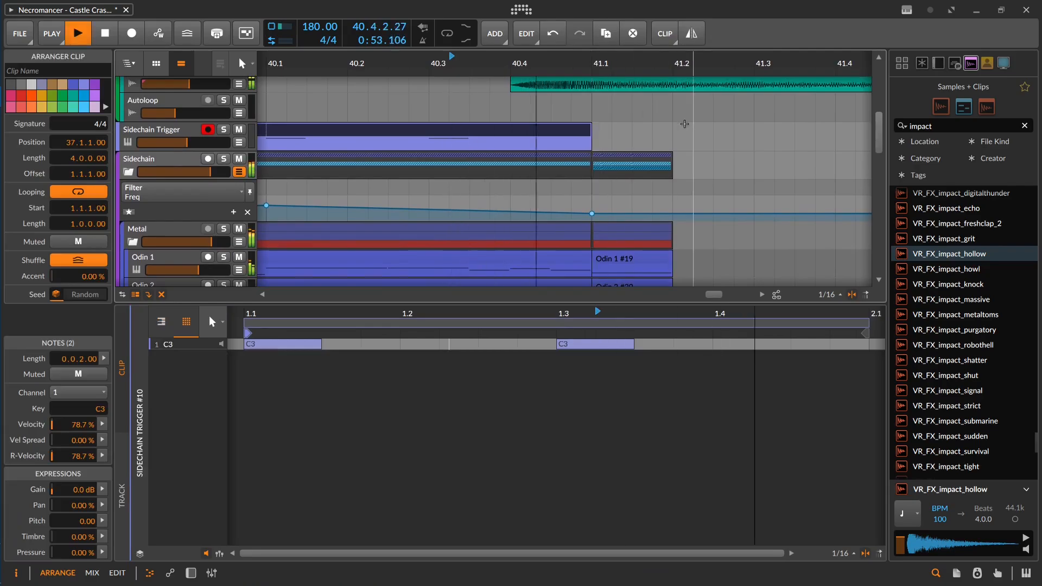
key("space")
Step: Lower the VR_FX_impact_hollow clip's gain to -18.9 dB, listen to it, and delete the clip
scroll(556, 145, "up", 2)
left_click(556, 146)
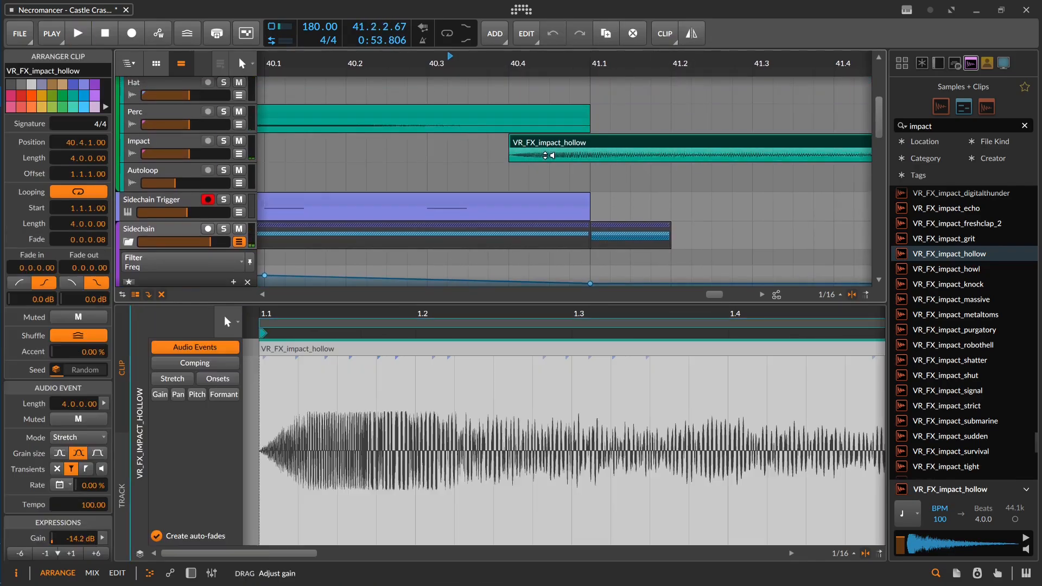
key("space")
key("space")
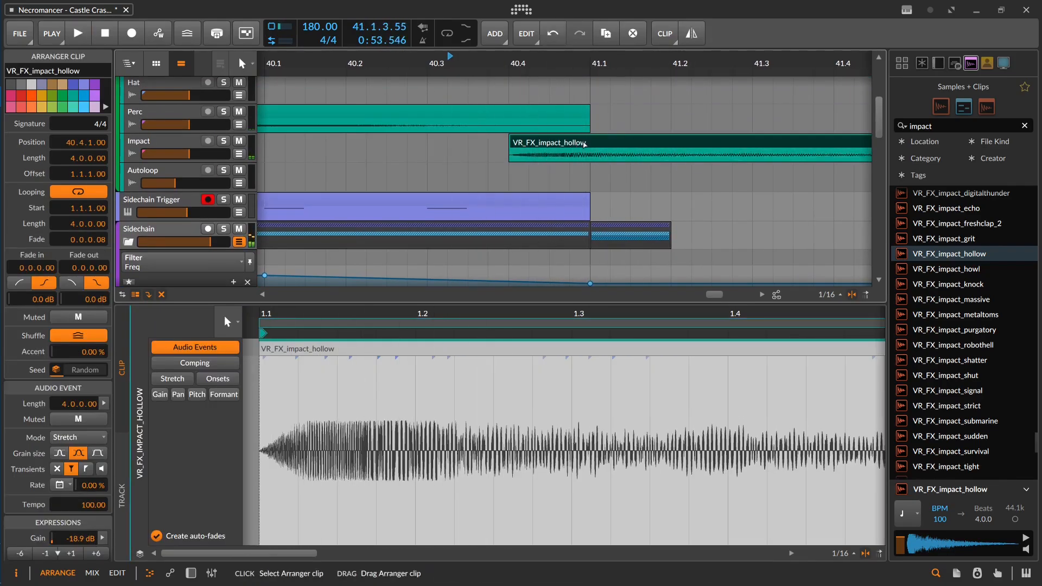
key("Delete")
Step: Play the ending from 40.3.4 to check the final one-beat hit at bar 41
left_click(492, 162)
left_click_drag(610, 196, 577, 119)
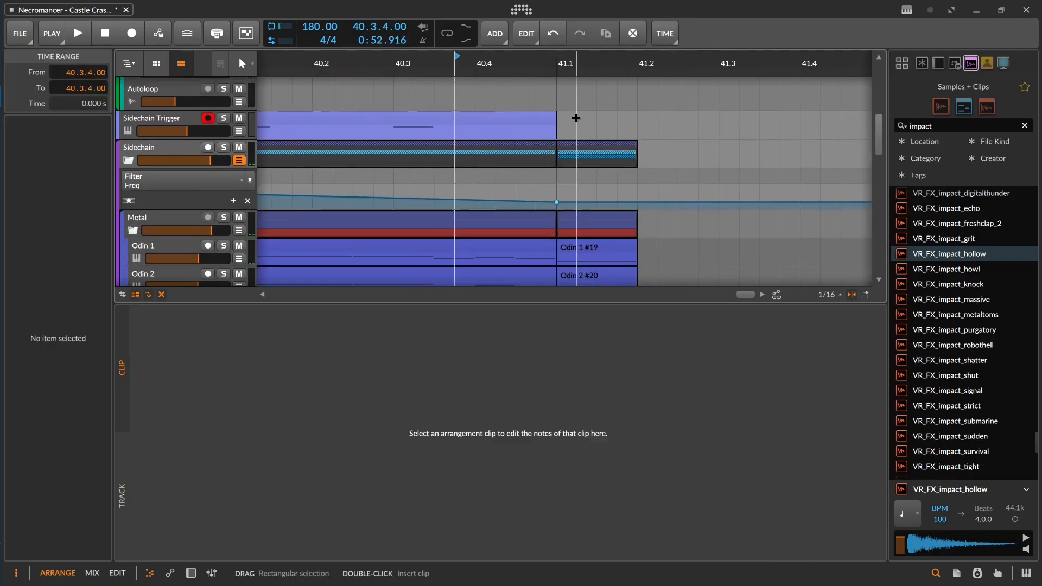
scroll(577, 120, "down", 2)
key("space")
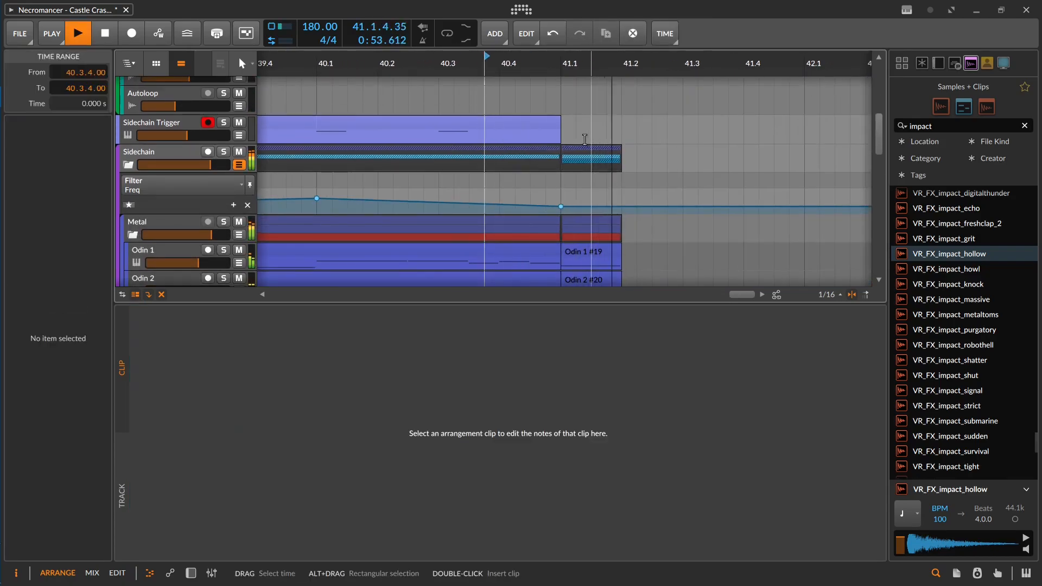
key("space")
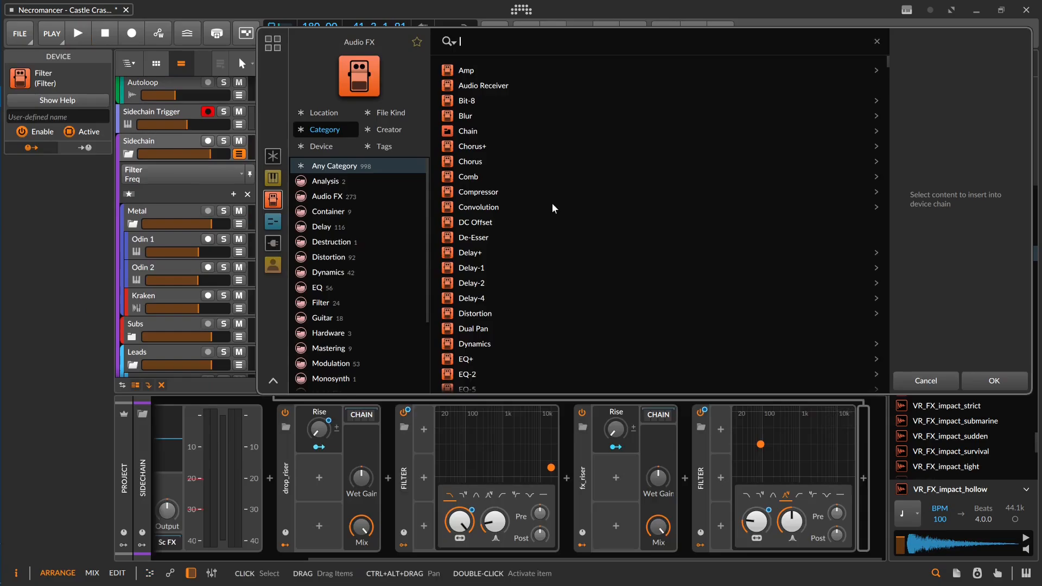
Step: Add the fx_delay_fadeout preset after the last Filter on the Sidechain track
type("dela")
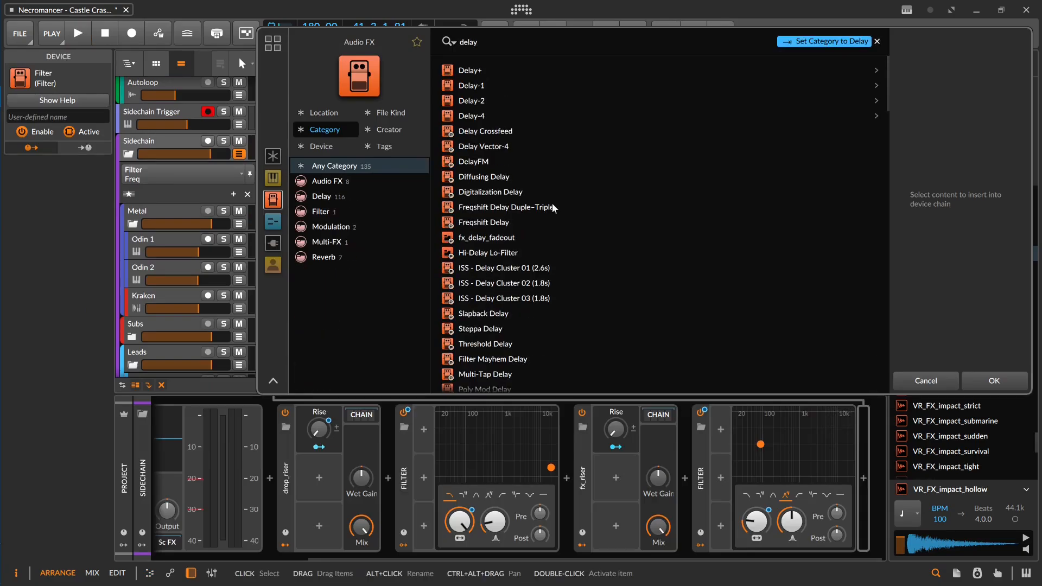
type("y")
key("BackSpace")
key("BackSpace")
key("BackSpace")
key("BackSpace")
key("BackSpace")
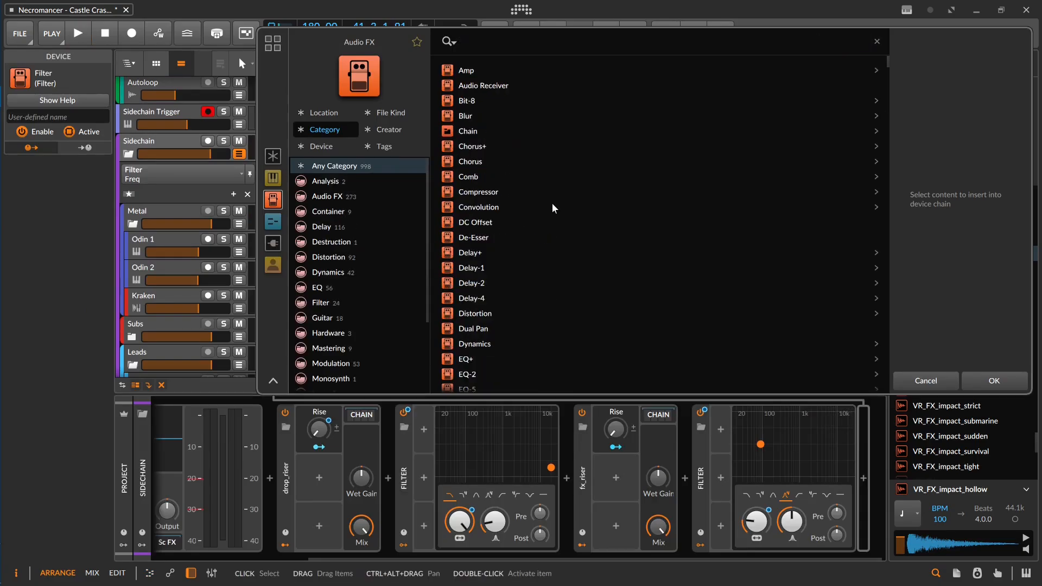
type("fade")
key("Down")
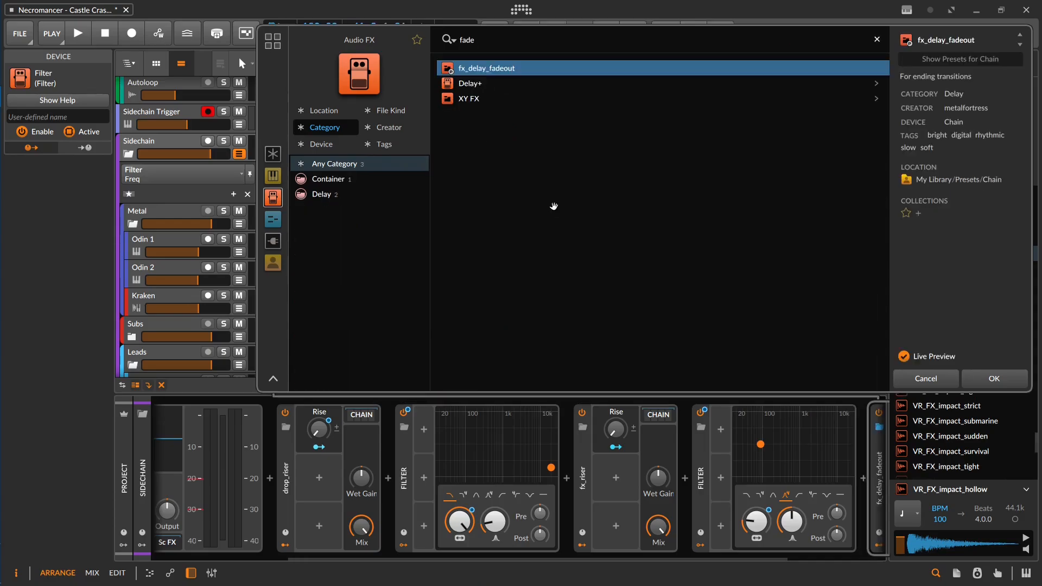
key("Return")
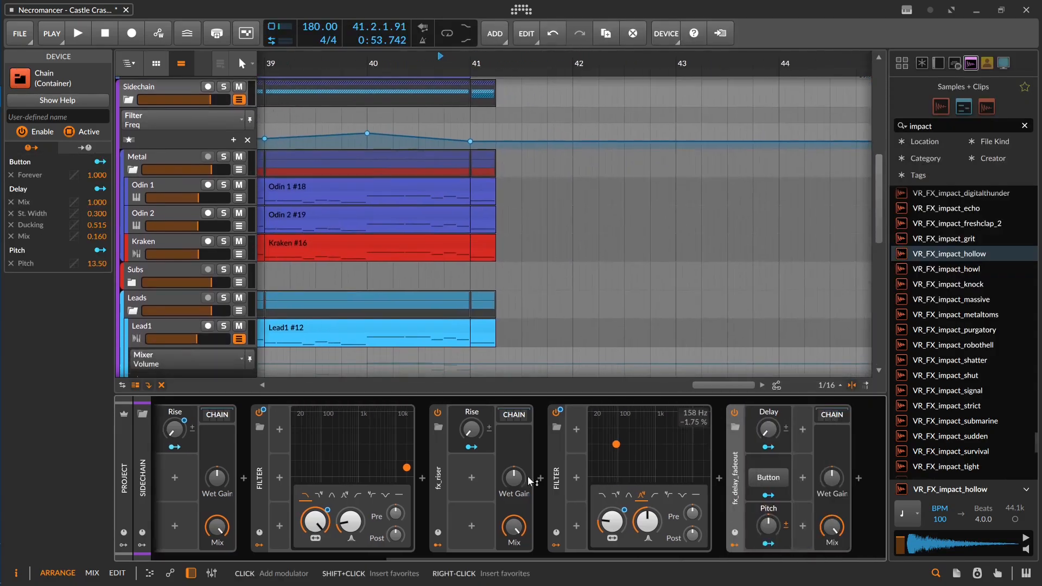
Step: Automate fx_delay_fadeout to switch on at bar 41 and play the ending
left_click(734, 414)
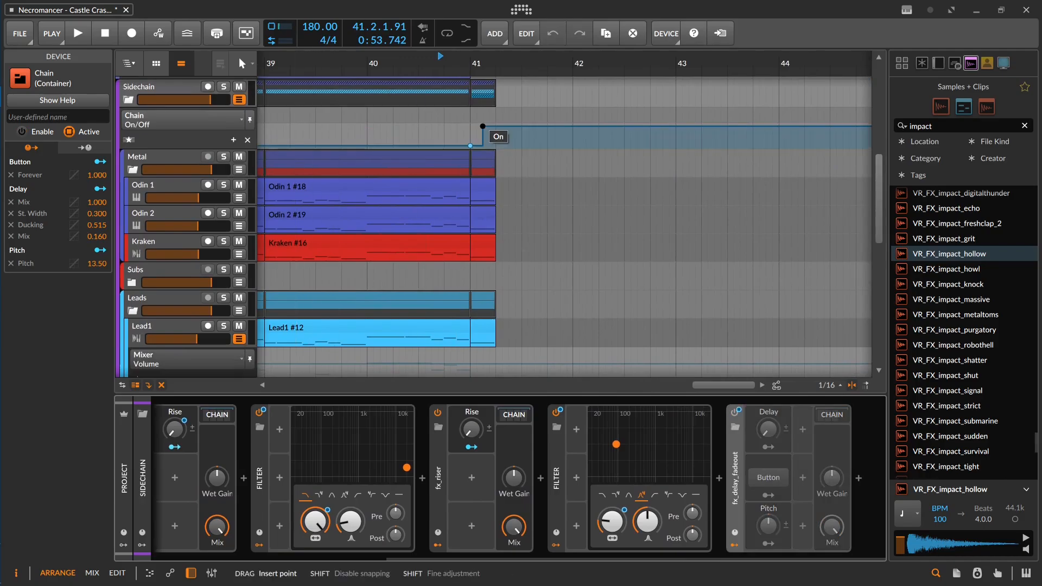
left_click(439, 125)
key("space")
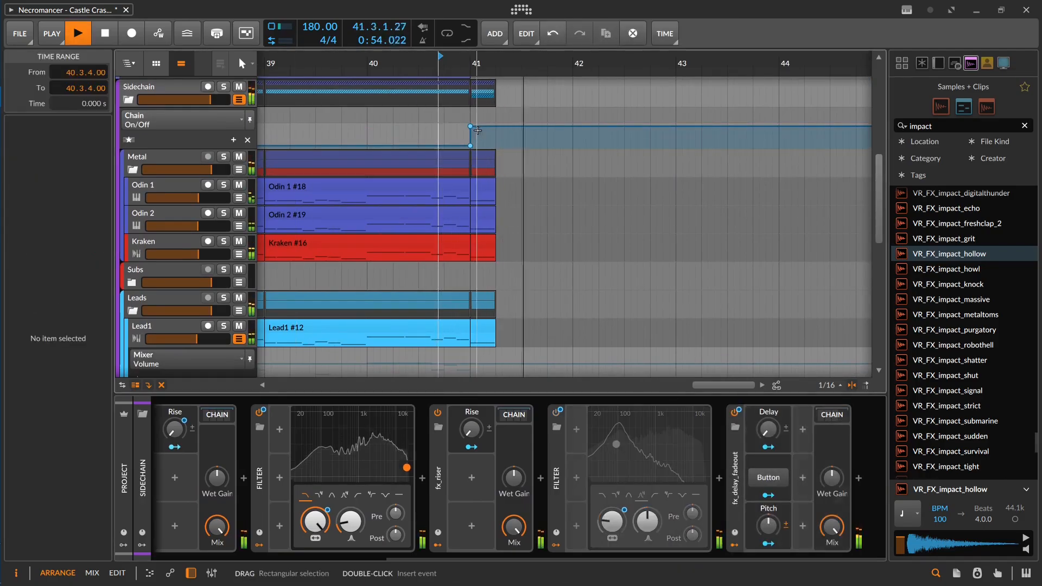
key("space")
Step: Raise the Delay control of fx_delay_fadeout and replay the ending to hear the delay tail
left_click_drag(770, 435, 770, 418)
key("space")
key("space")
key("space")
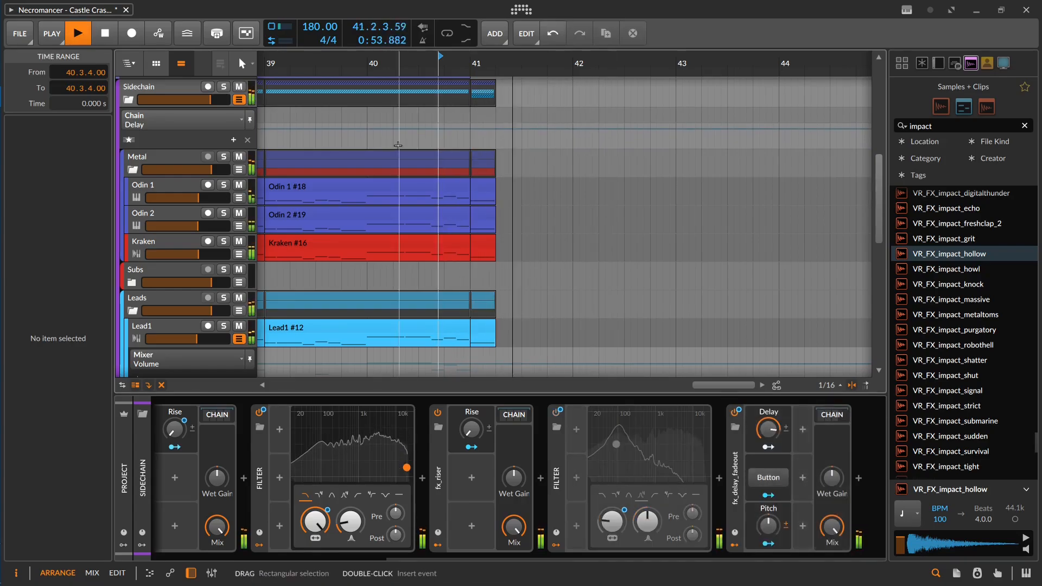
left_click_drag(444, 169, 528, 286)
scroll(549, 276, "down", 5)
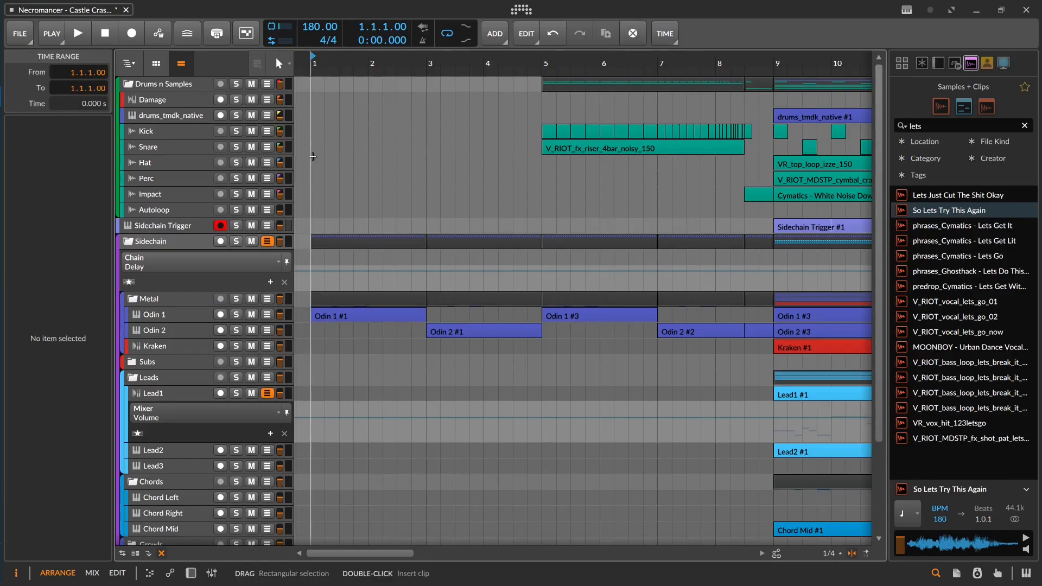
Step: Play the full arrangement from bar 1 through the final hit at bar 41 and listen to its delay tail
scroll(313, 157, "down", 5)
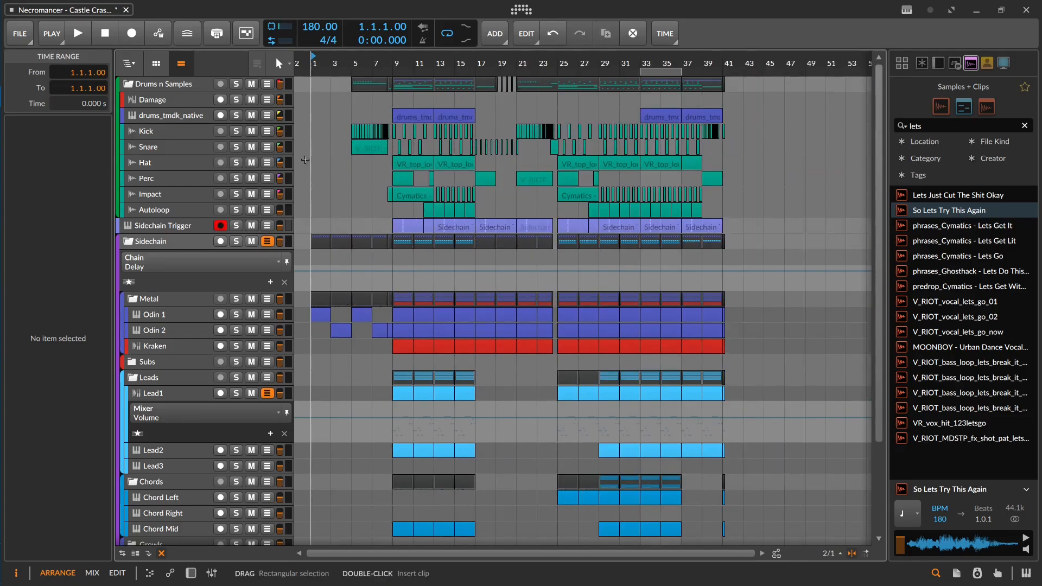
scroll(311, 150, "up", 3)
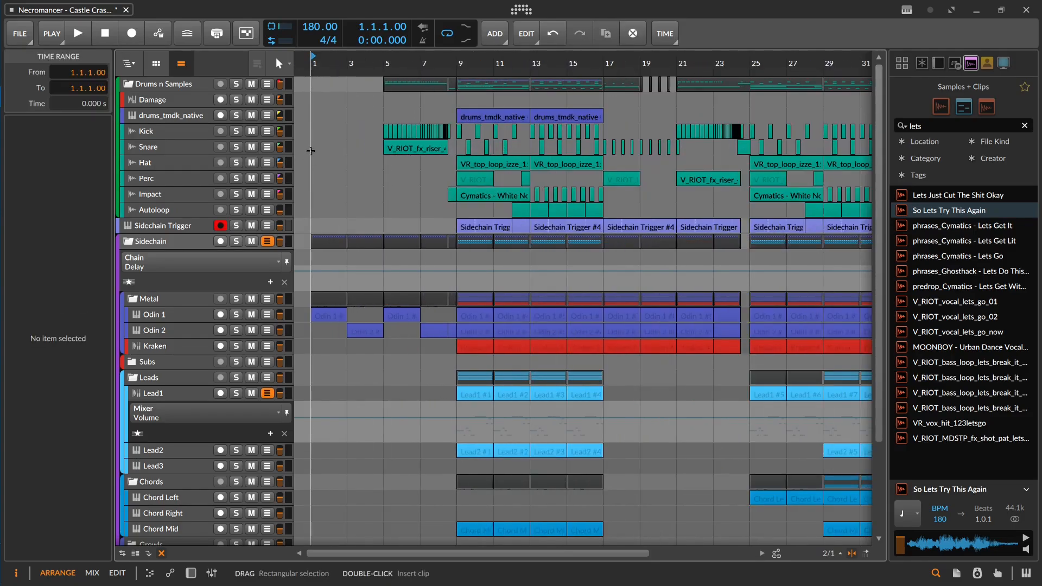
scroll(310, 150, "up", 3)
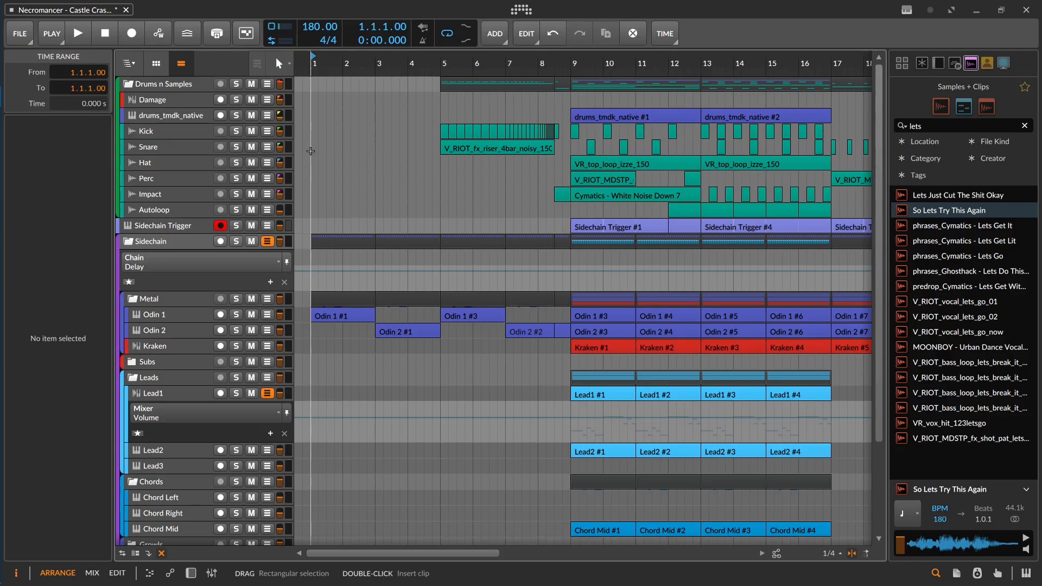
scroll(311, 179, "up", 2)
key("space")
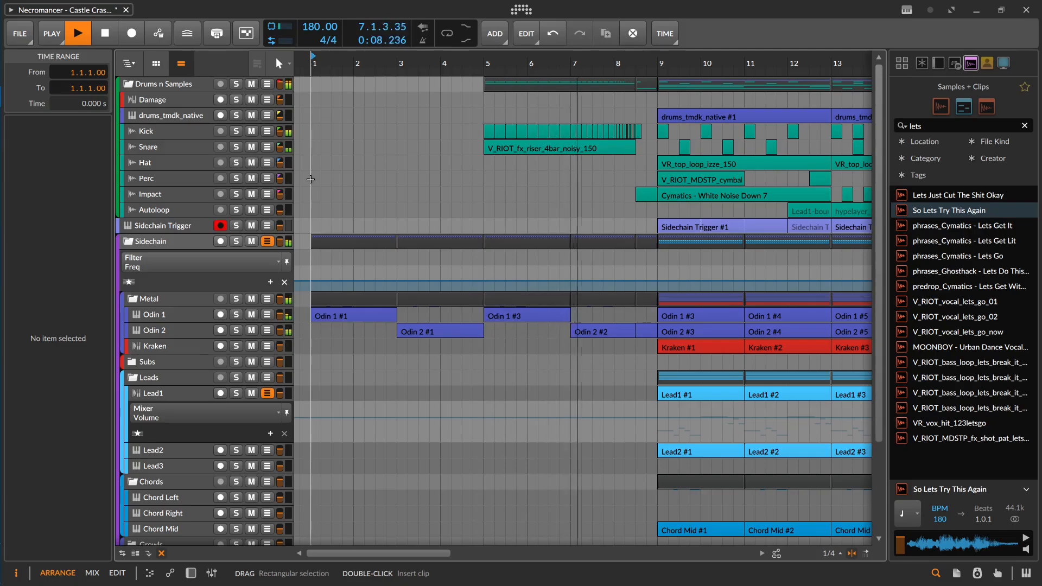
scroll(360, 205, "right", 5)
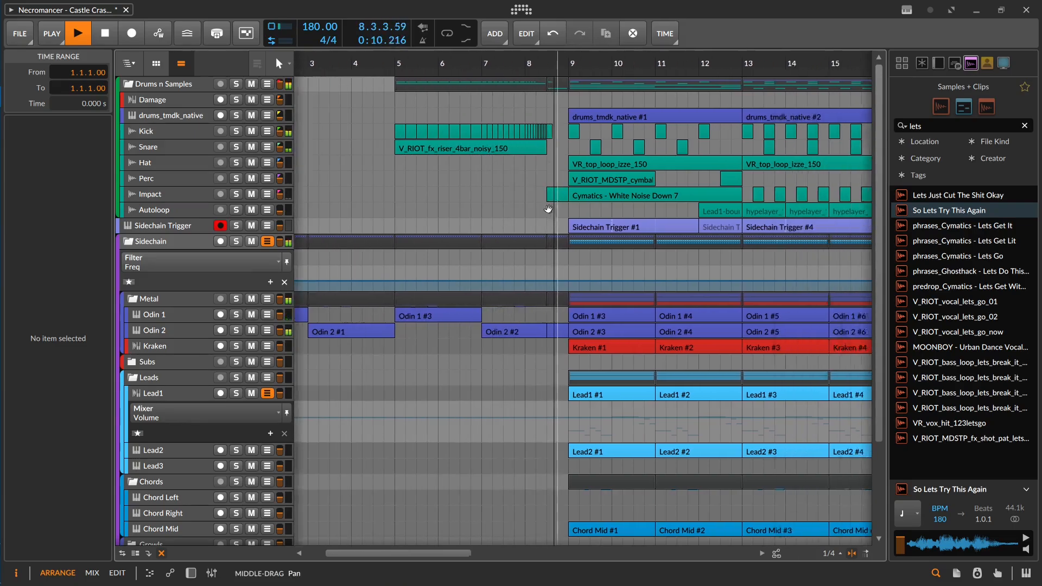
left_click_drag(541, 197, 529, 198)
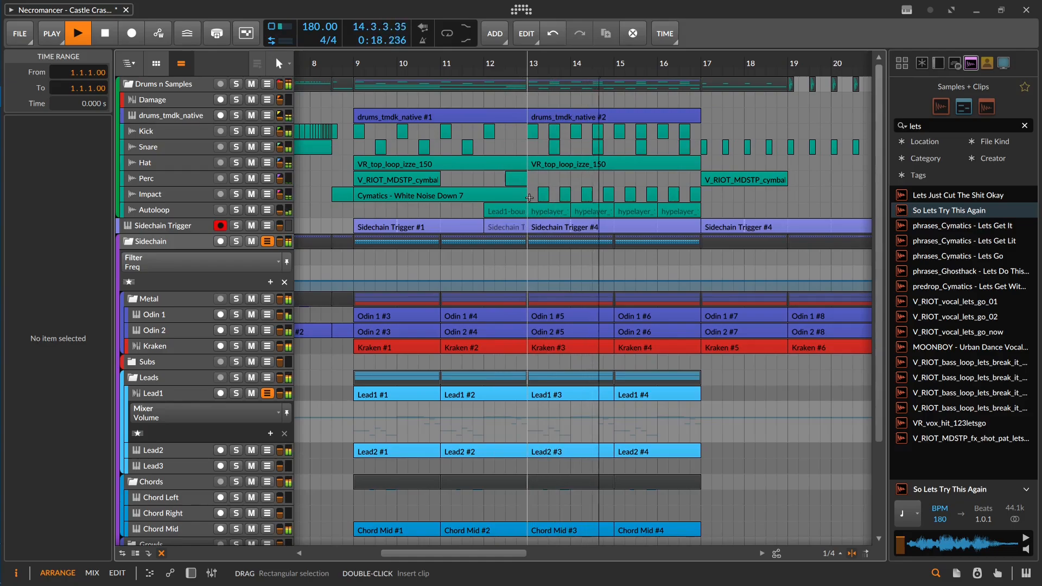
left_click_drag(678, 168, 523, 160)
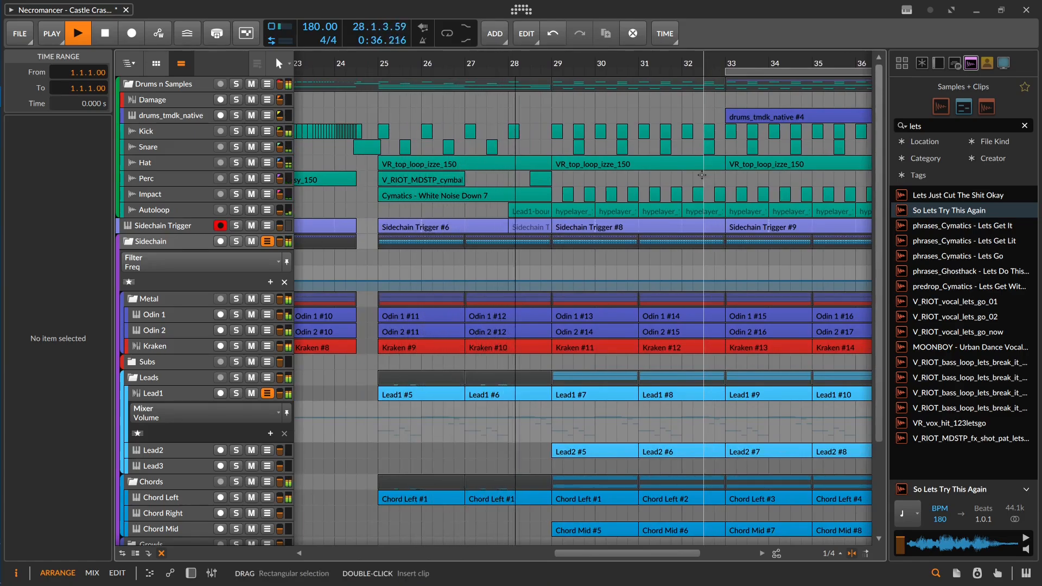
left_click_drag(704, 175, 499, 206)
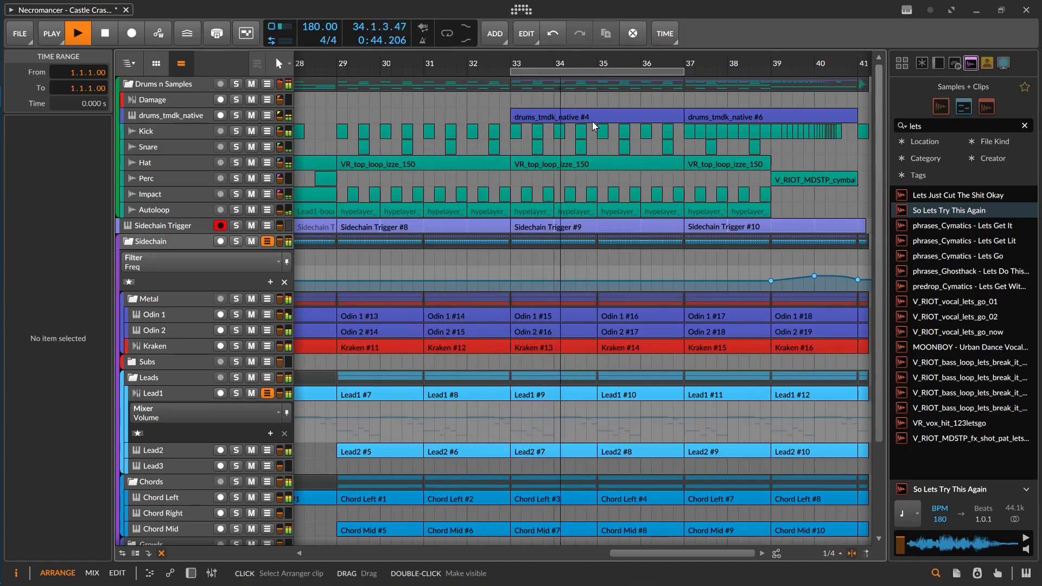
left_click_drag(664, 172, 541, 192)
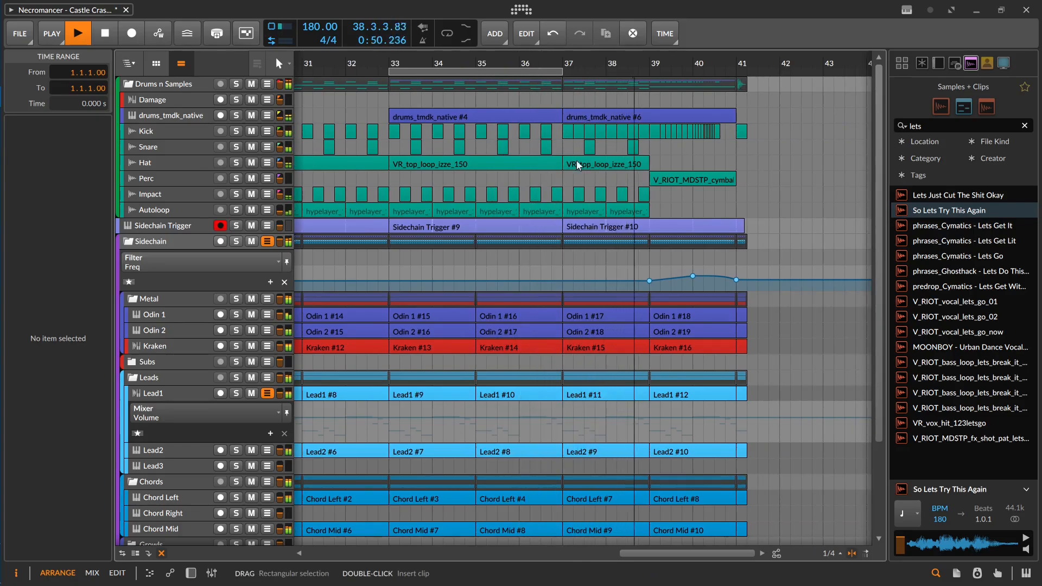
left_click_drag(579, 166, 313, 188)
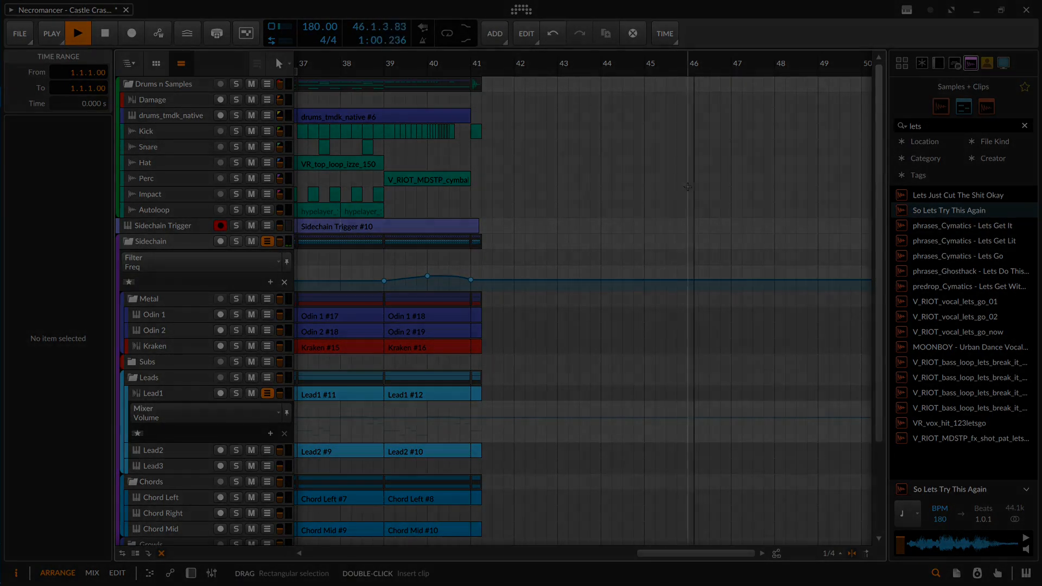
left_click_drag(760, 194, 348, 202)
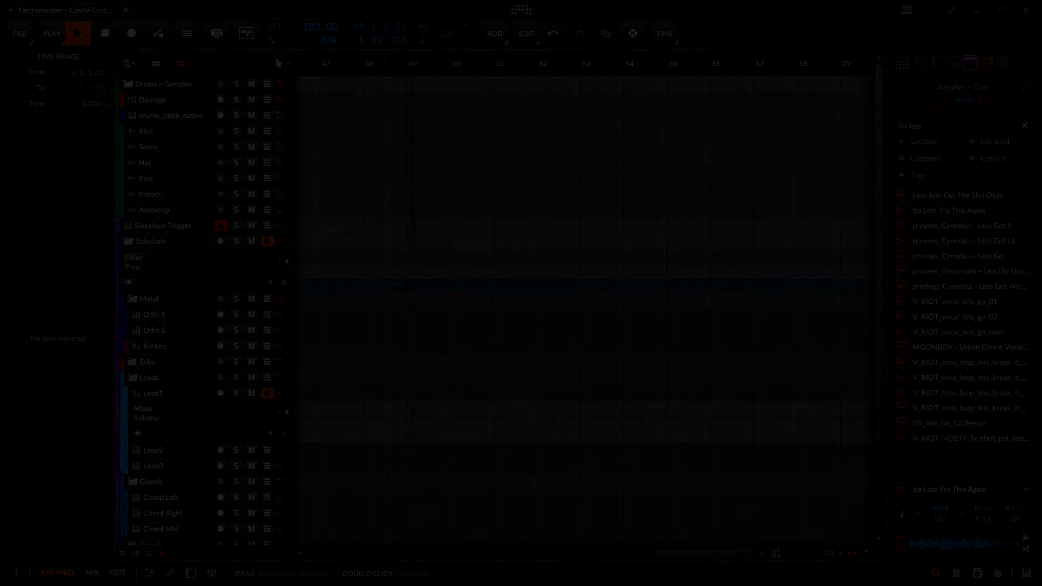